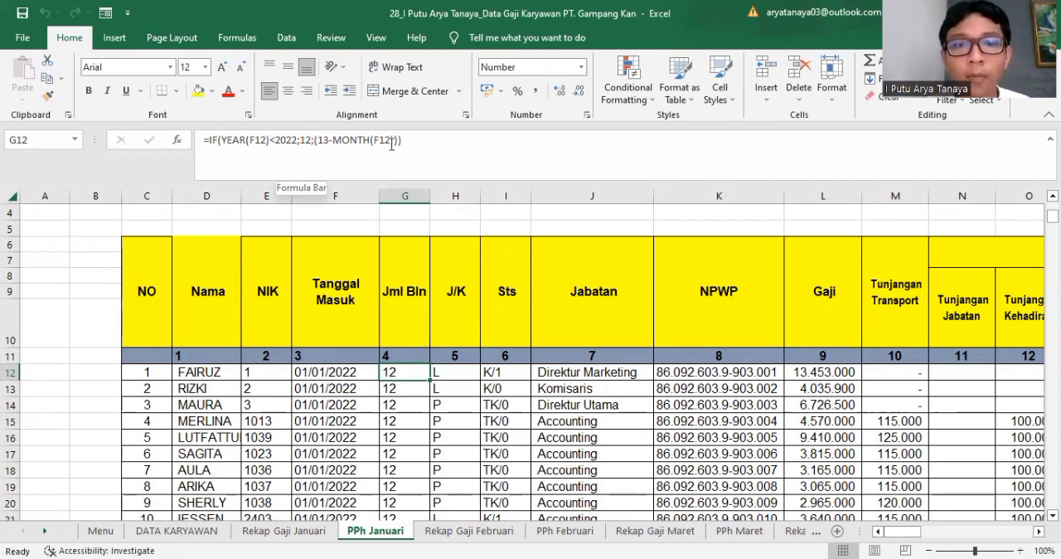
Step: Examine the first employee's row 12 formulas for Gaji, Tunjangan Transport, Tunjangan Kehadiran and Lembur, plus the Insentif and Tunjangan Dinas columns
click(822, 375)
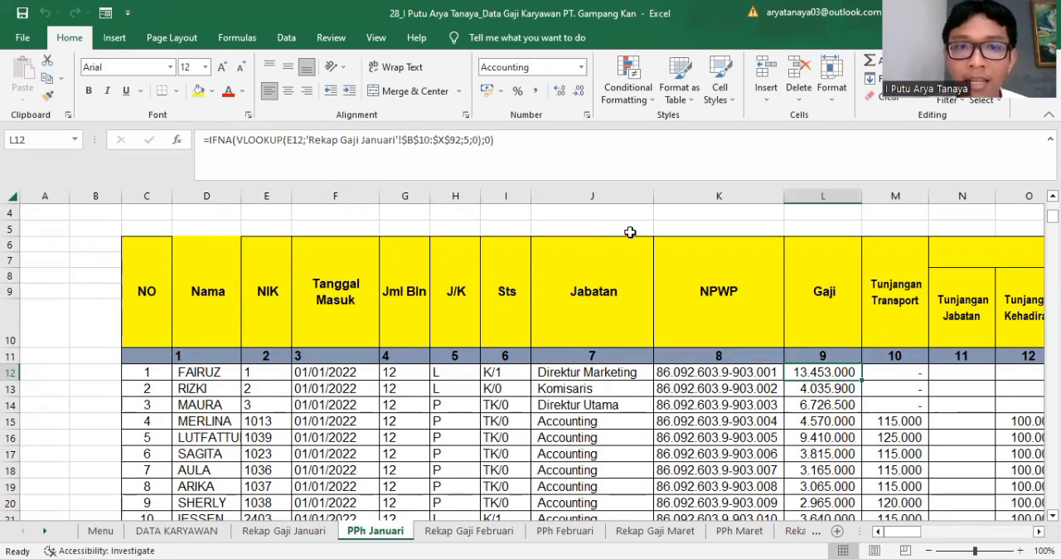
drag(908, 530, 919, 529)
click(605, 372)
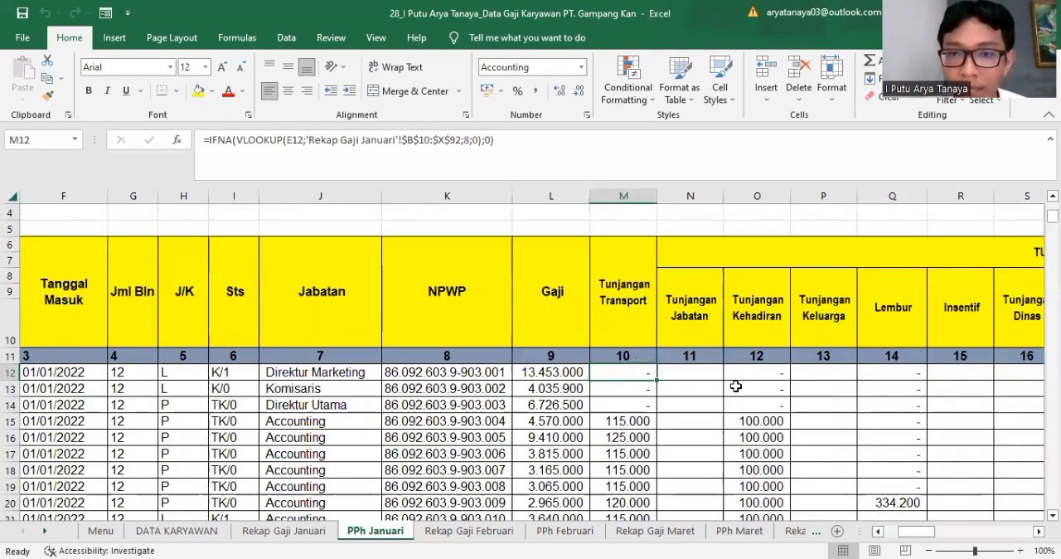
click(735, 376)
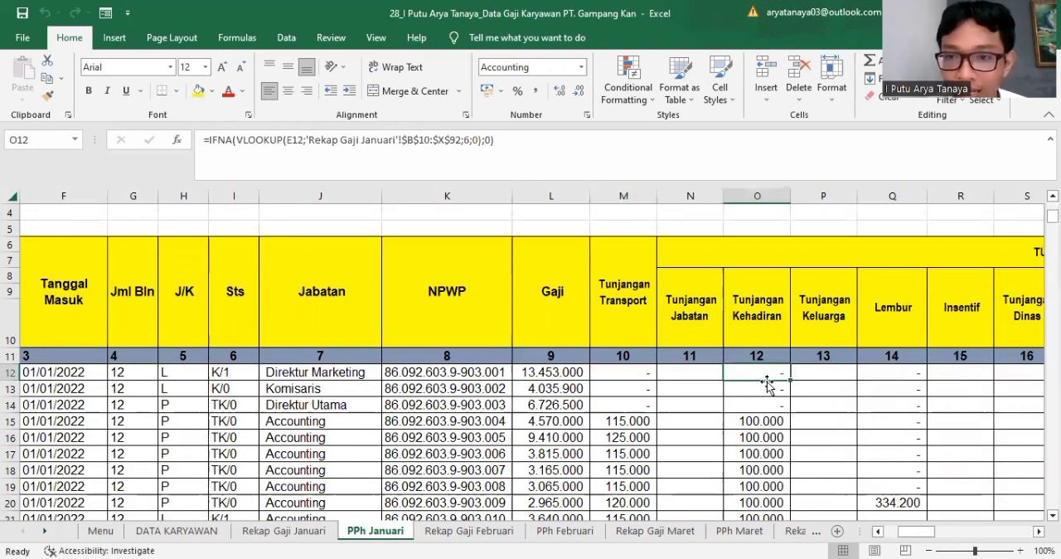
click(893, 373)
click(948, 383)
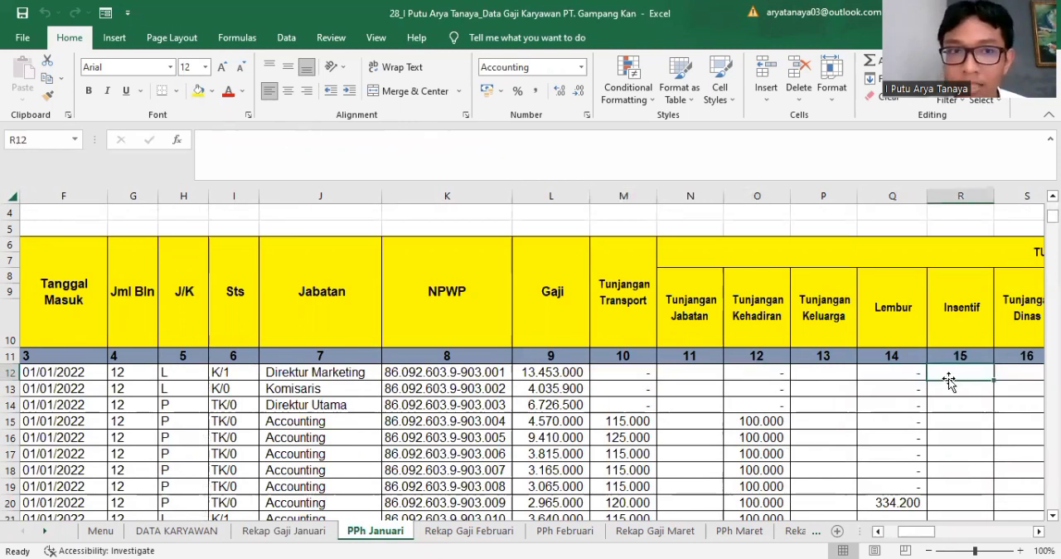
click(1005, 384)
Step: Check the row 12 entries for Tunjangan Makan, Tunjangan PPh, BPJS JKK/JKM, BPJS Kesehatan and Lainnya
drag(930, 531, 940, 532)
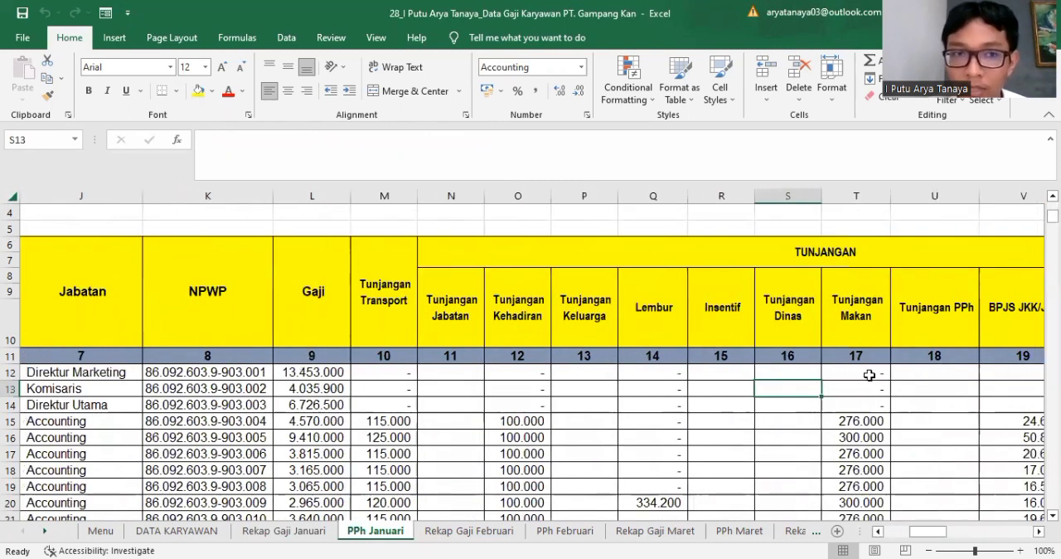
click(869, 374)
click(956, 377)
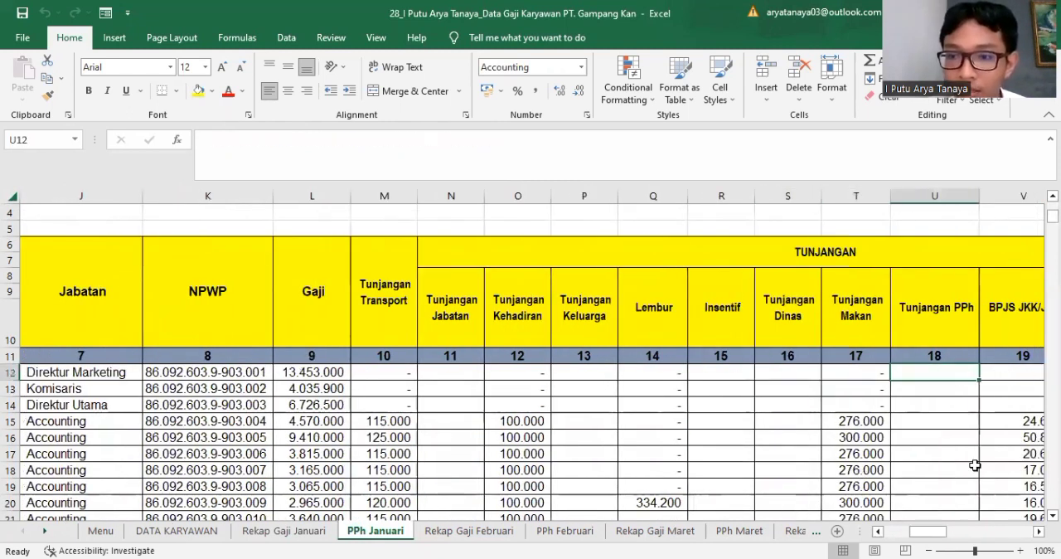
key(Right)
drag(925, 537, 945, 537)
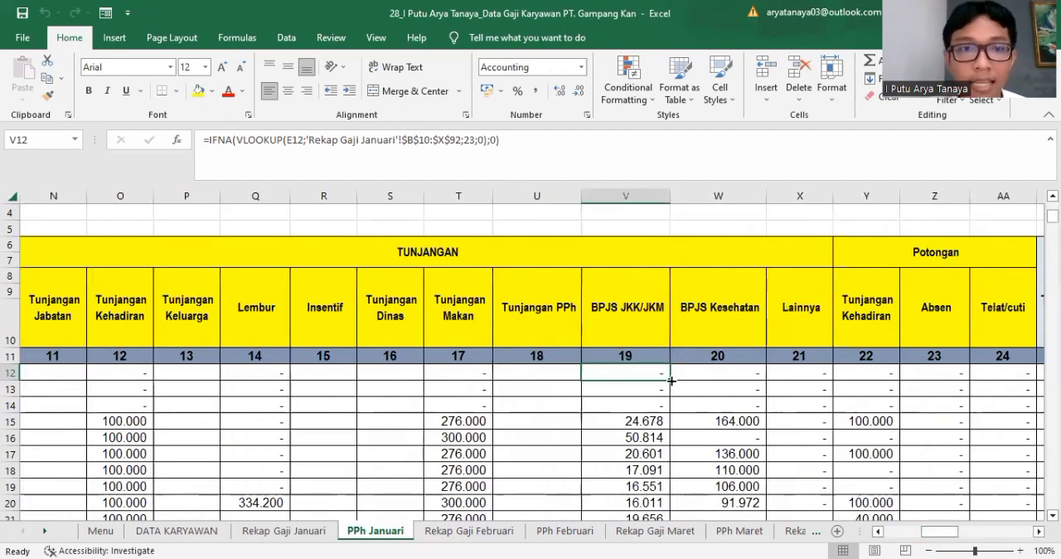
click(713, 372)
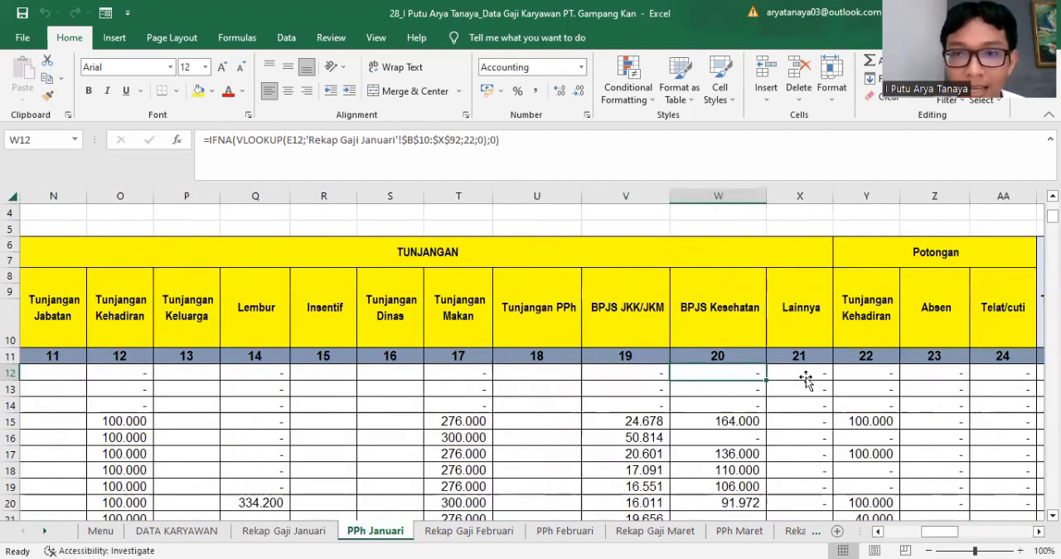
click(823, 375)
Step: Inspect the row 12 lookup formulas of the Potongan columns: Tunjangan Kehadiran, Absen and Telat/cuti
click(849, 374)
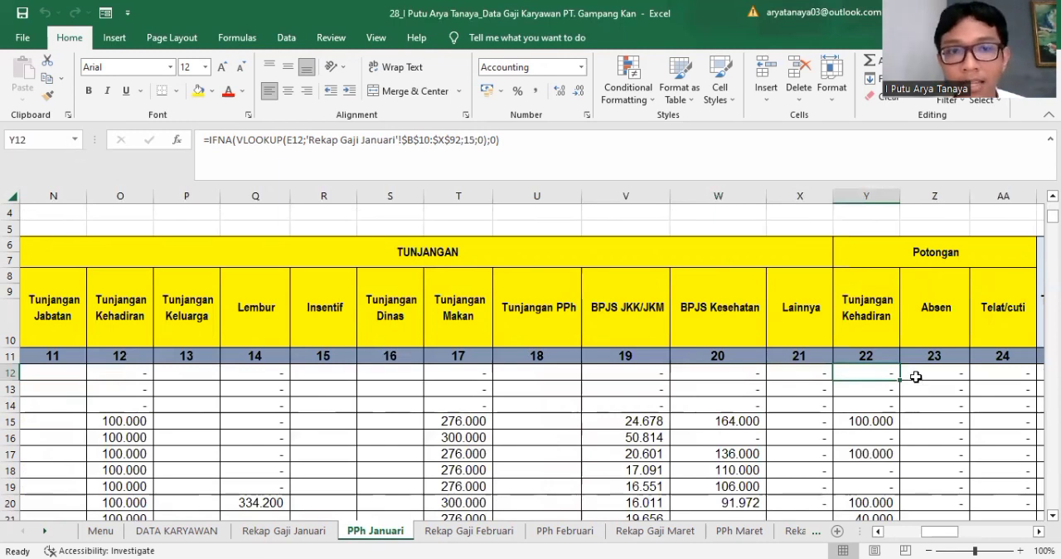
click(917, 377)
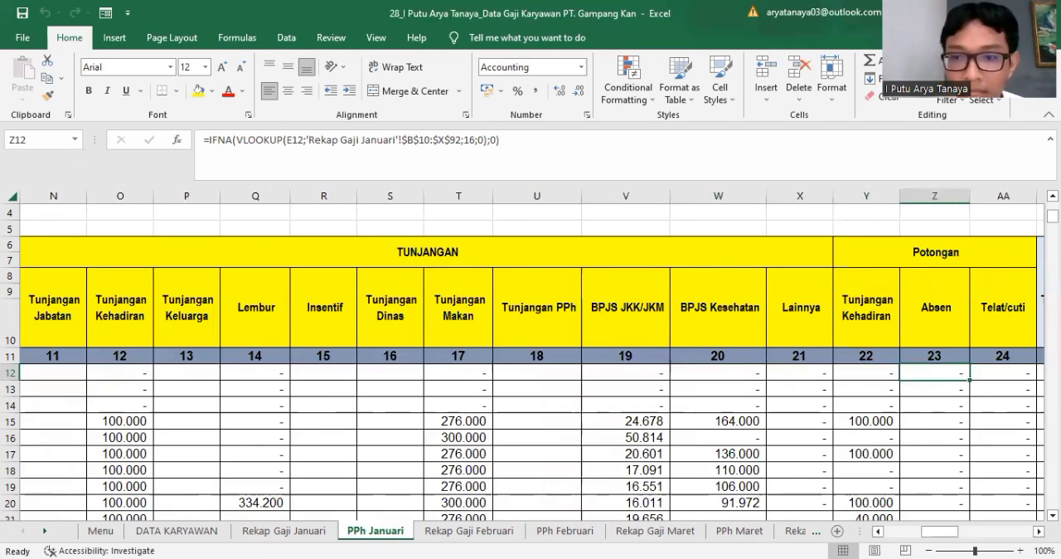
drag(934, 531, 943, 531)
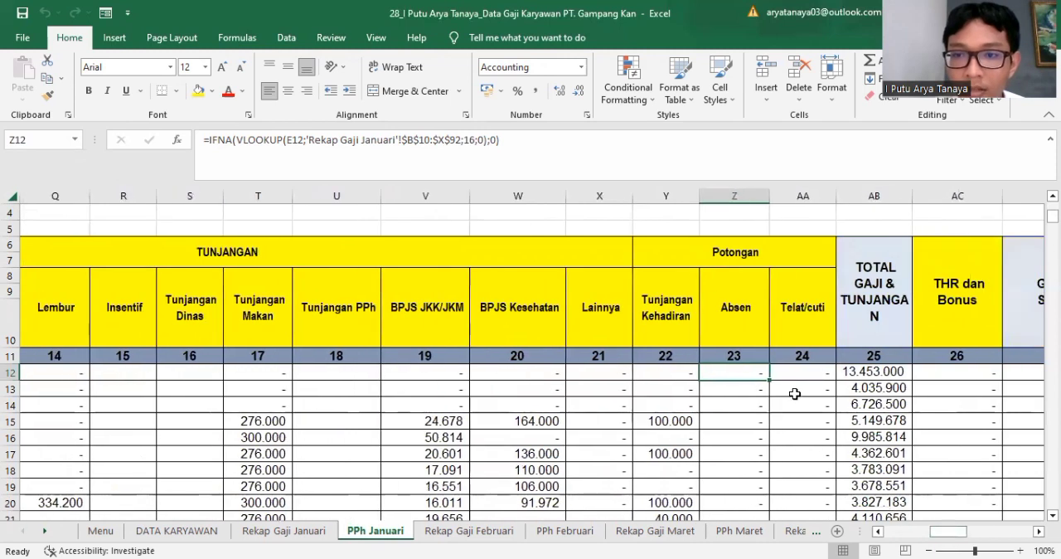
click(784, 378)
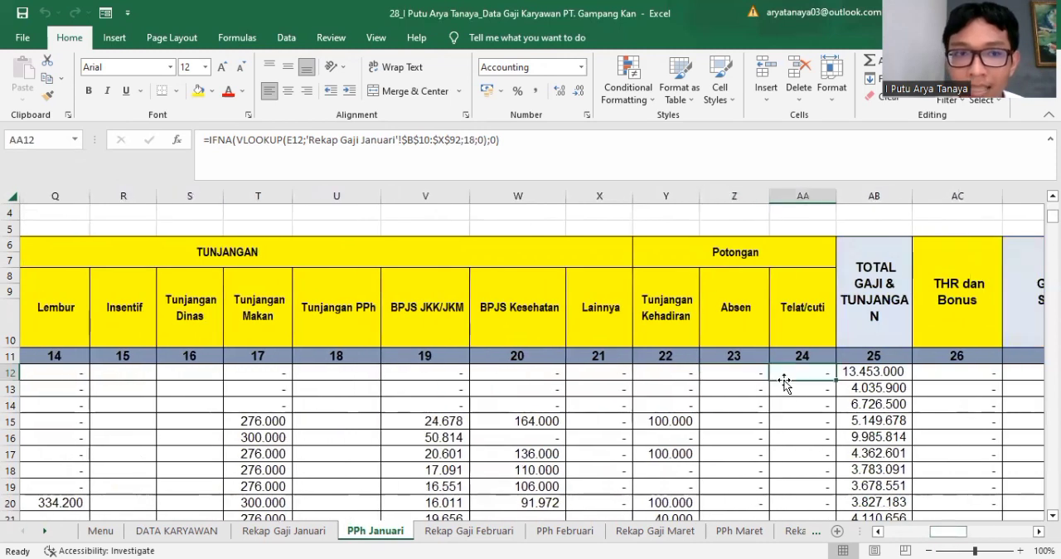
Step: Review the row 12 formulas for Total Gaji & Tunjangan, THR dan Bonus, and Gaji Bruto Di Setahunkan
click(865, 374)
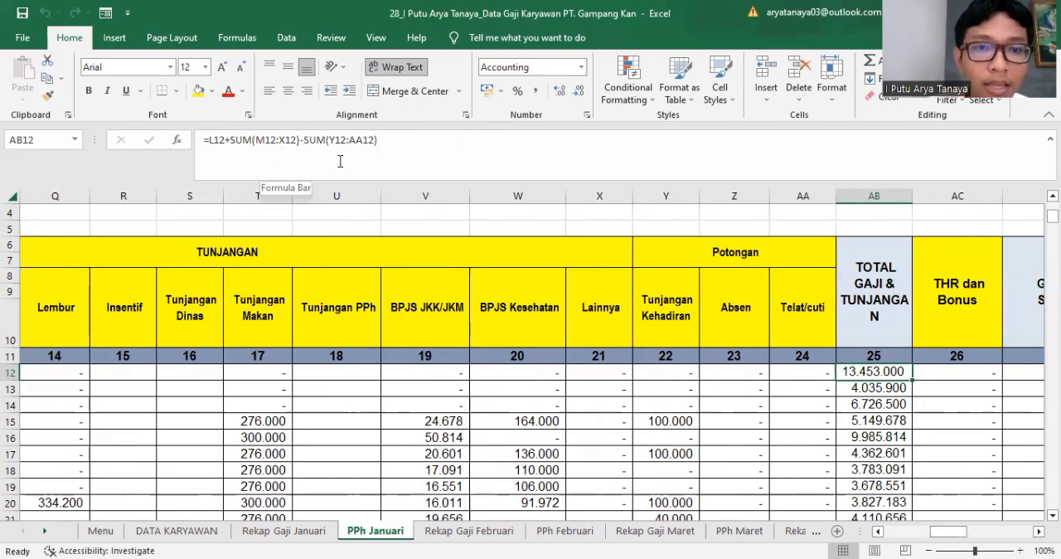
click(943, 368)
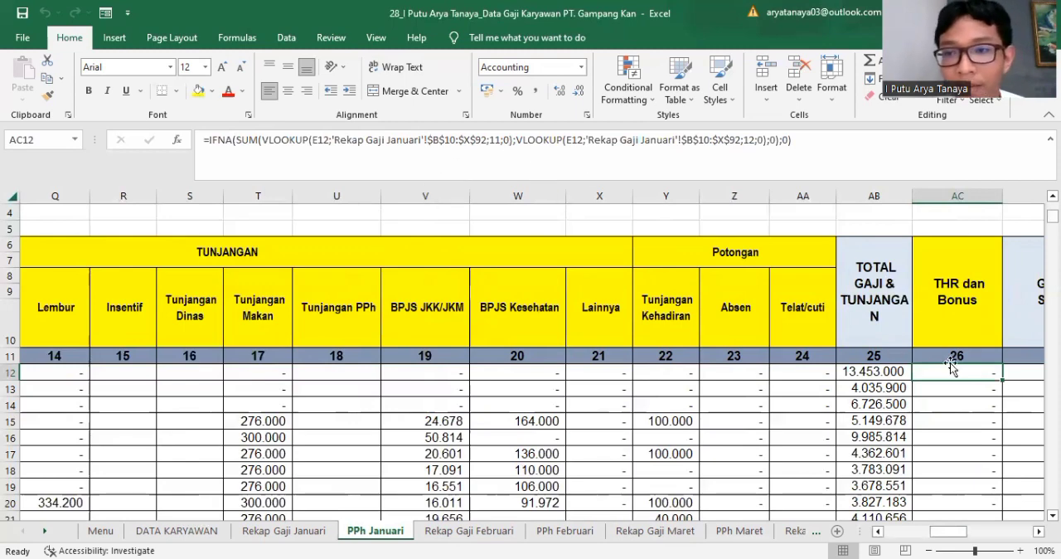
click(1017, 374)
drag(962, 539, 990, 539)
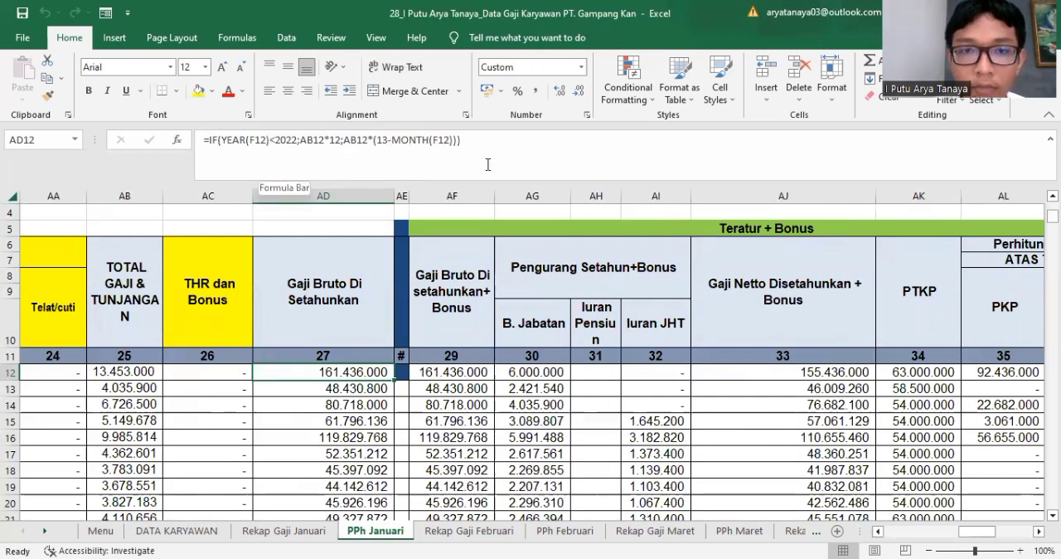
Step: Examine how row 12 calculates annualised gross pay with bonus, the B. Jabatan, Iuran Pensiun and Iuran JHT deductions, and net pay
click(469, 374)
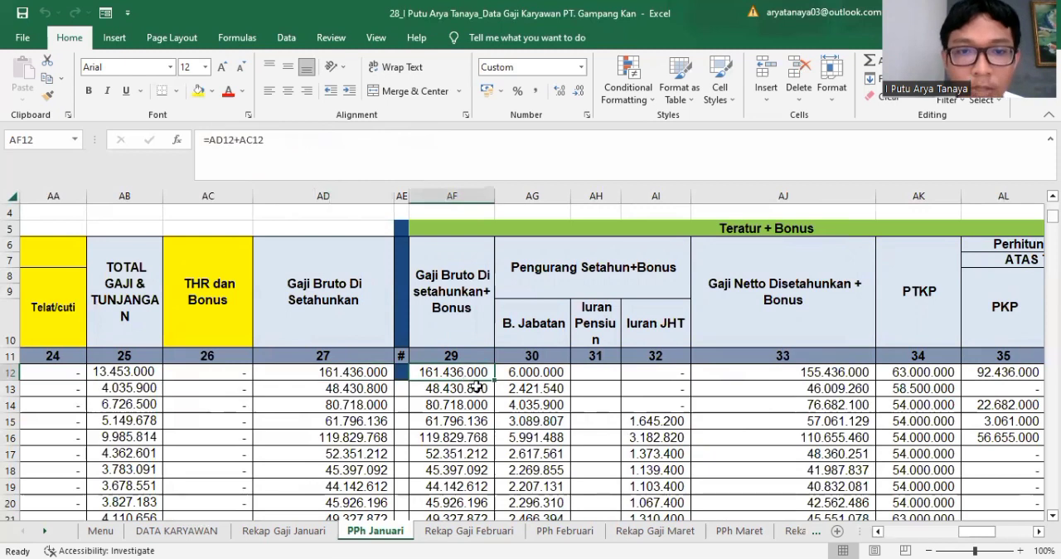
click(548, 375)
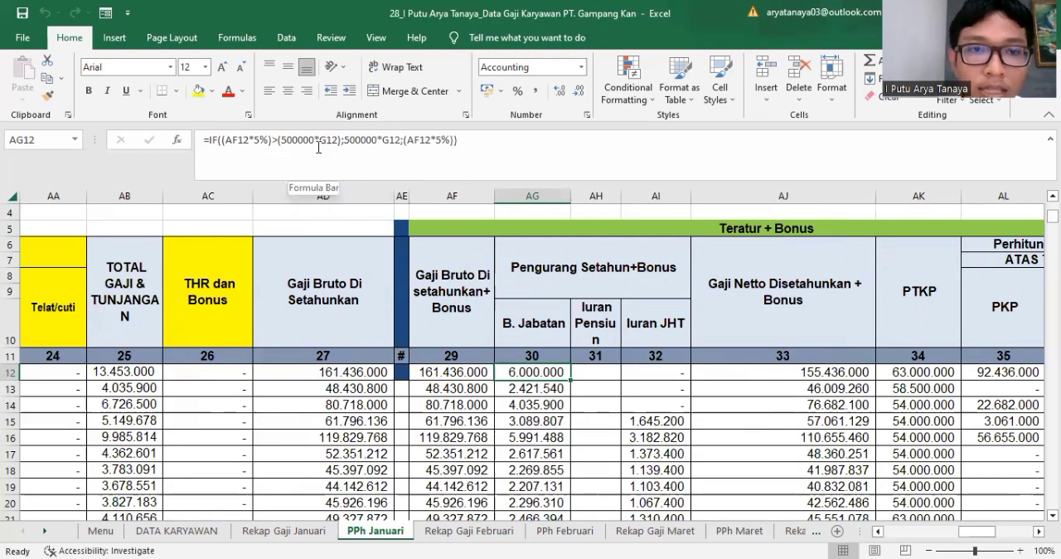
mouse_move(978, 541)
mouse_down()
mouse_move(908, 540)
mouse_move(909, 532)
mouse_move(978, 531)
mouse_up()
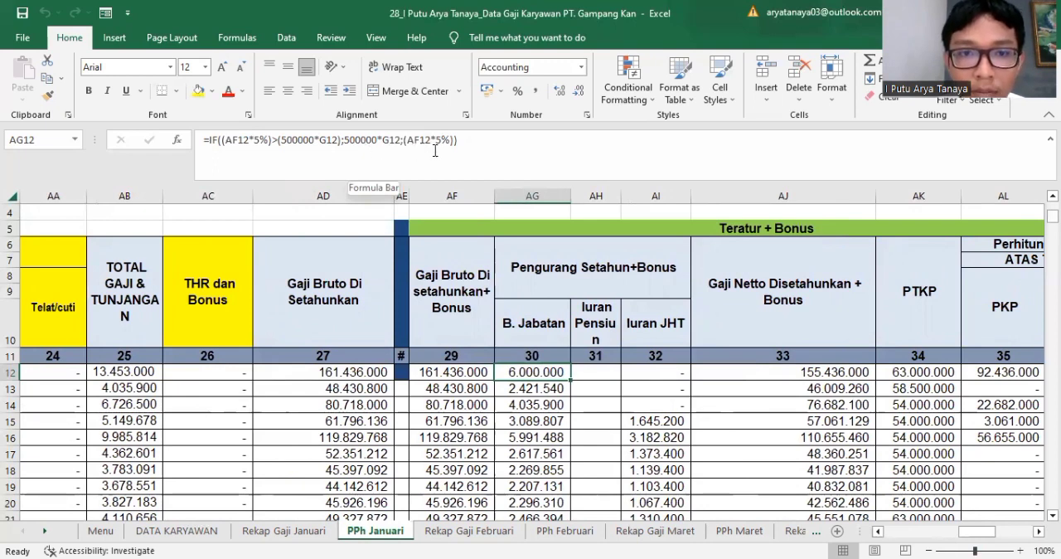
click(606, 386)
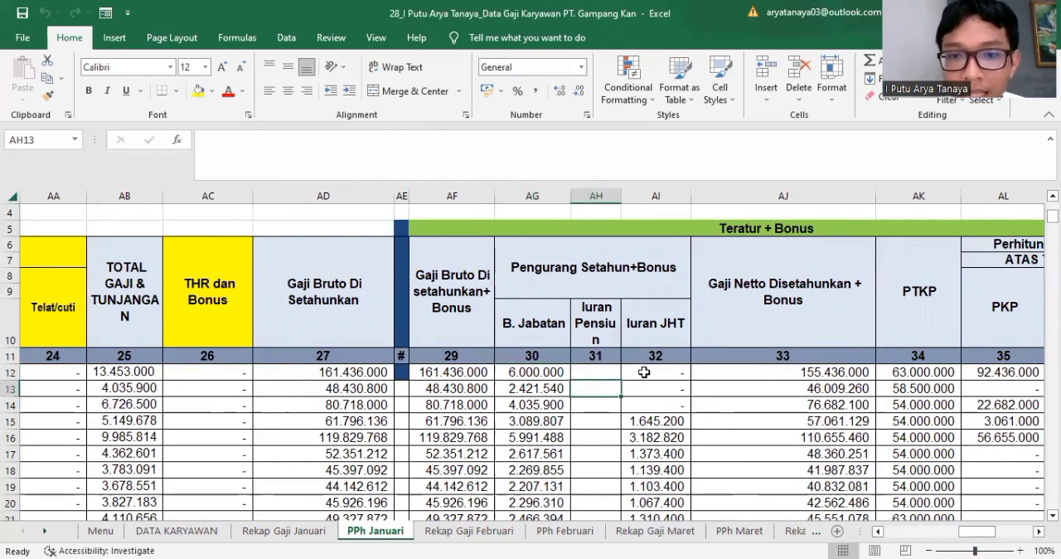
click(644, 372)
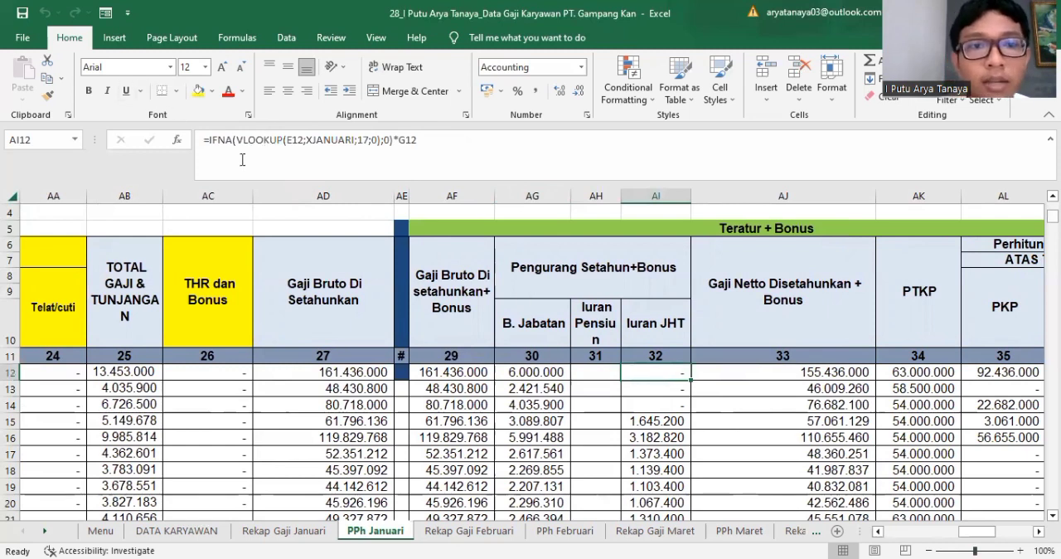
click(748, 374)
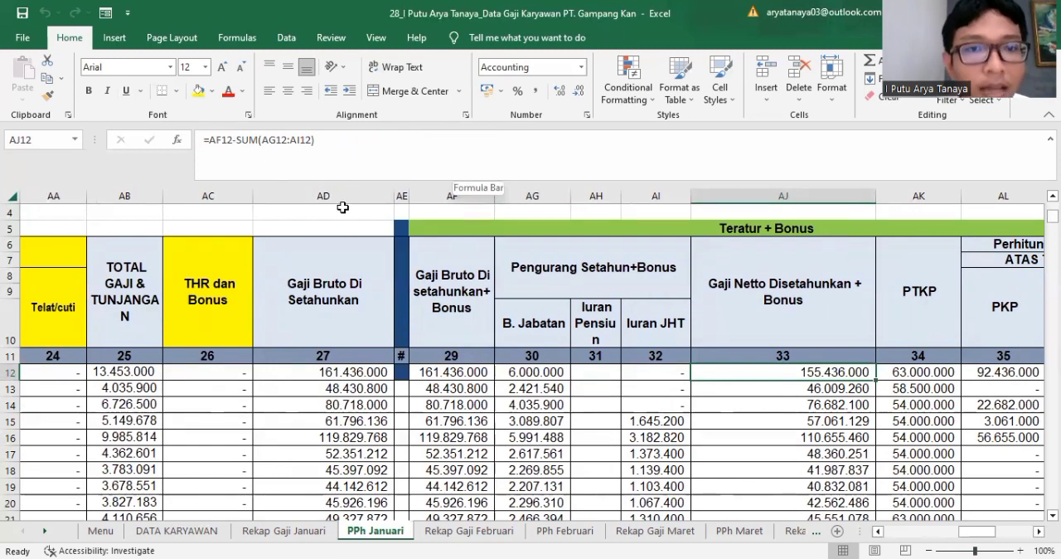
Step: Inspect the PTKP, PKP and PPh + Bonus formulas for the first employee in the Teratur + Bonus section
drag(920, 374, 923, 388)
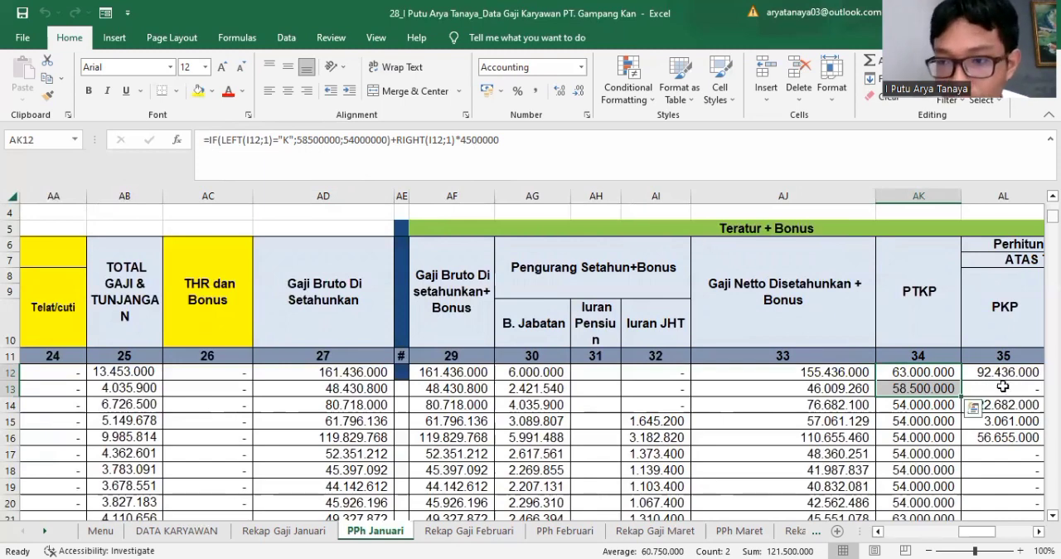
click(982, 372)
drag(984, 538, 998, 540)
click(568, 372)
click(611, 372)
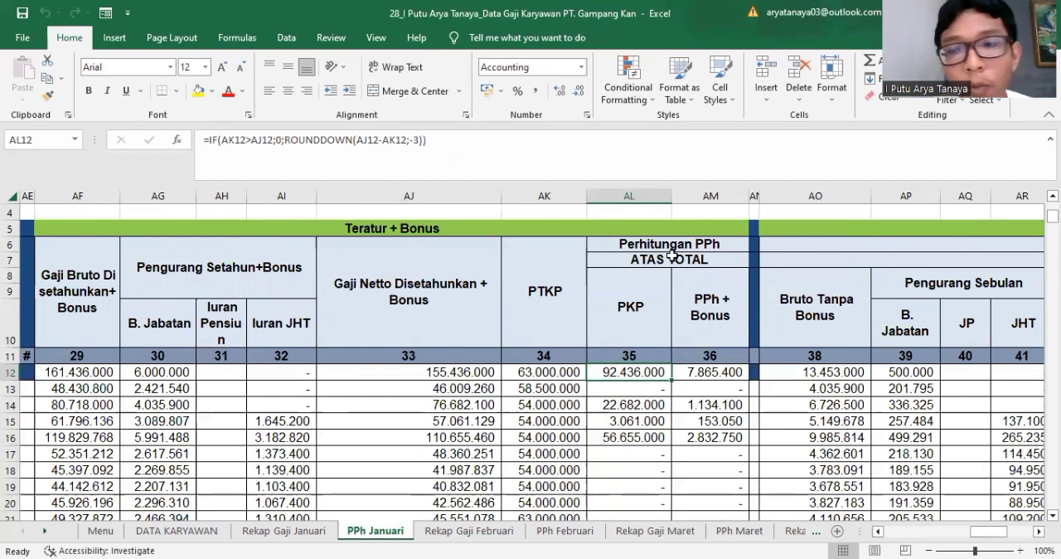
click(715, 378)
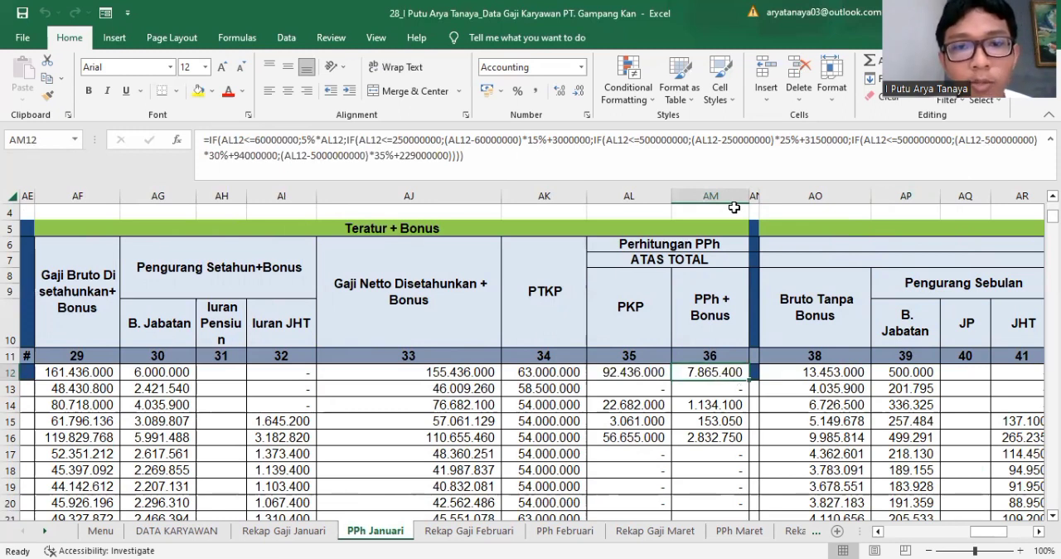
Step: Review the row 12 formulas for Bruto Tanpa Bonus and the monthly deductions B. Jabatan, JP and JHT in the Teratur section
click(821, 375)
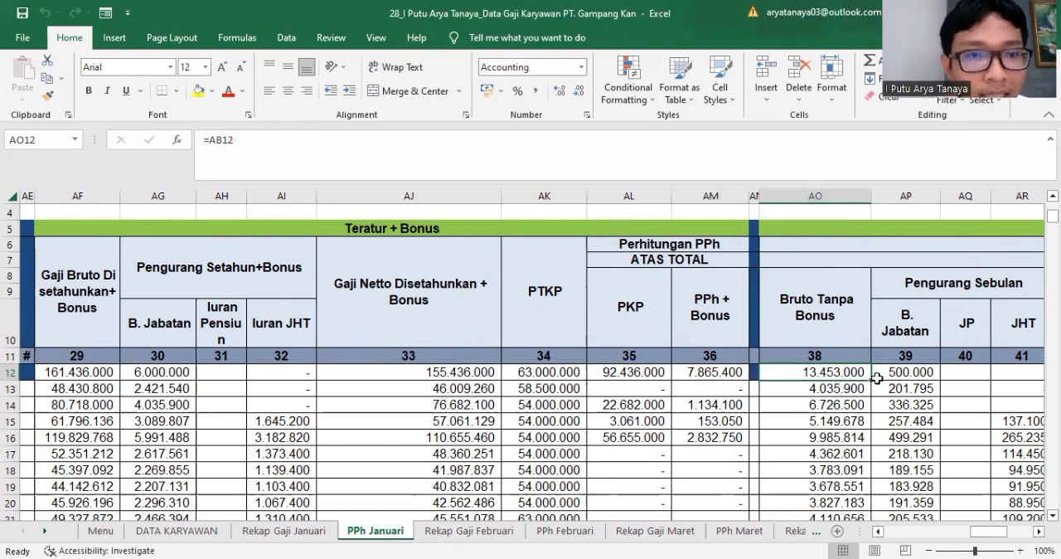
click(912, 371)
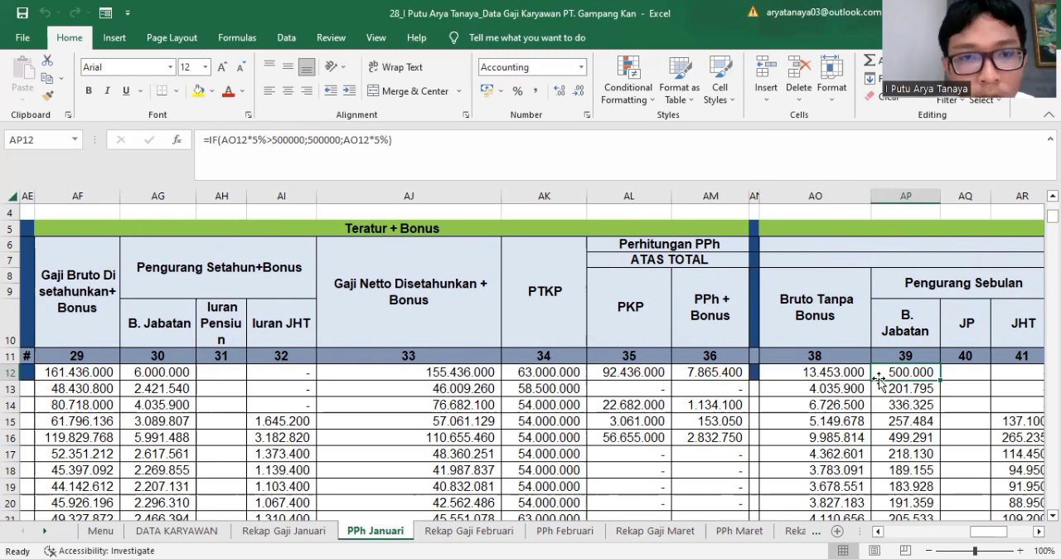
click(958, 371)
click(1016, 372)
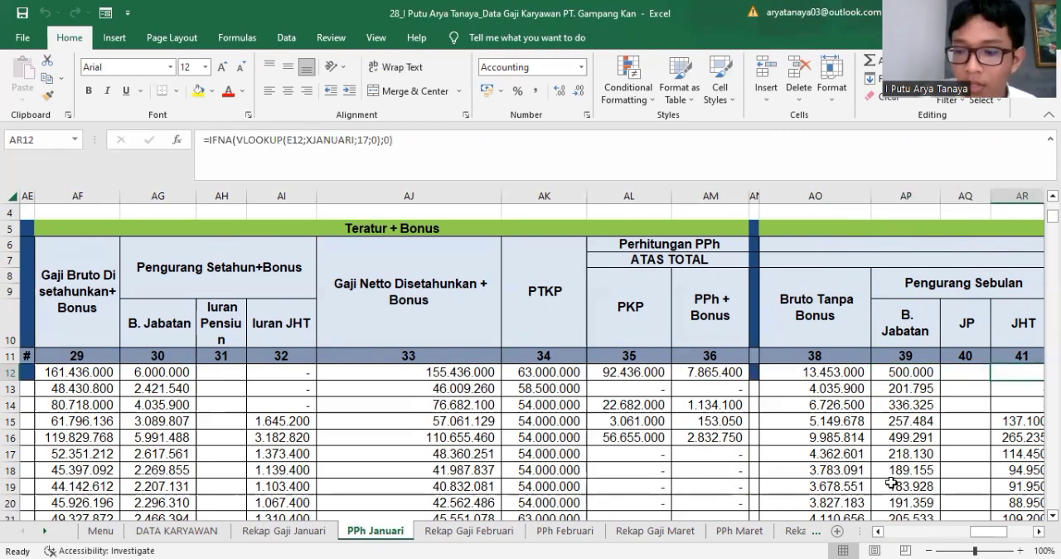
key(Right)
key(Right)
key(Right)
key(Right)
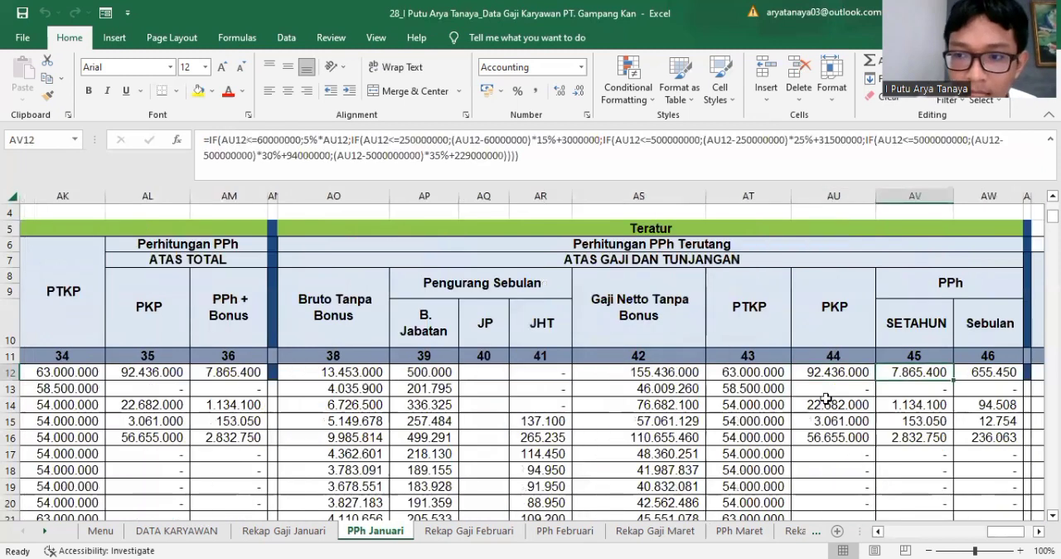
click(551, 374)
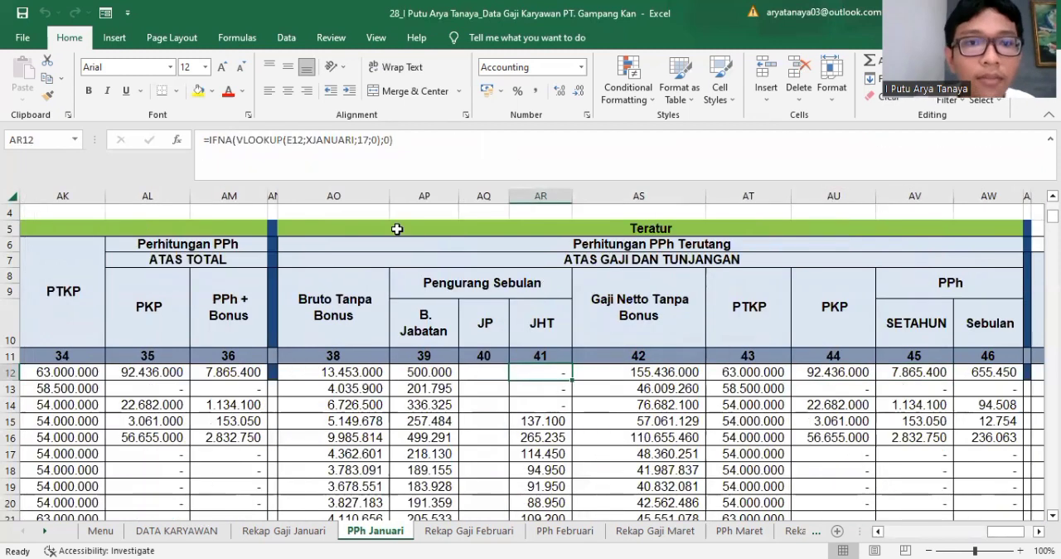
Step: Examine the row 12 formulas for Gaji Netto Tanpa Bonus, PTKP and PKP in the Teratur section
click(600, 371)
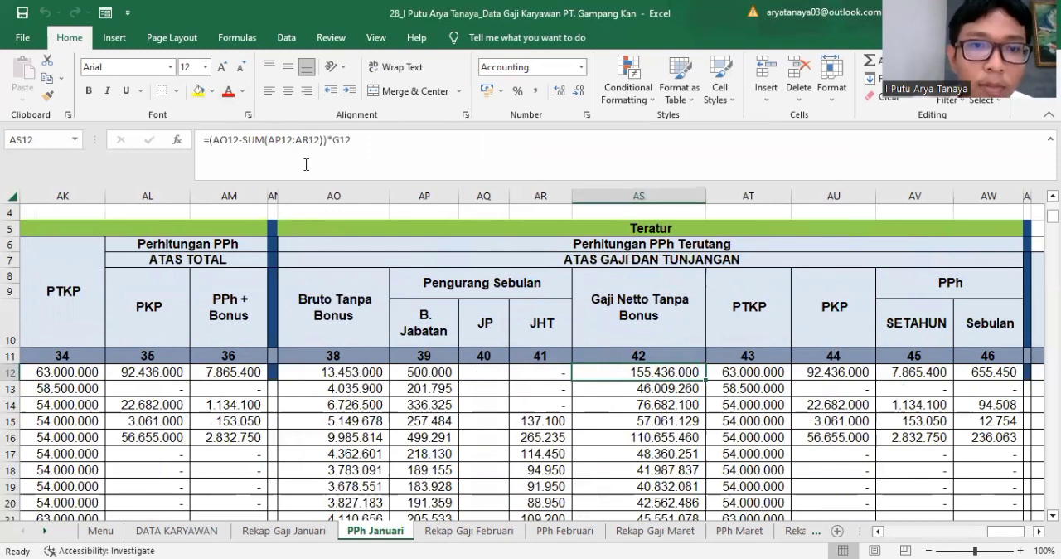
click(731, 374)
click(648, 368)
click(740, 374)
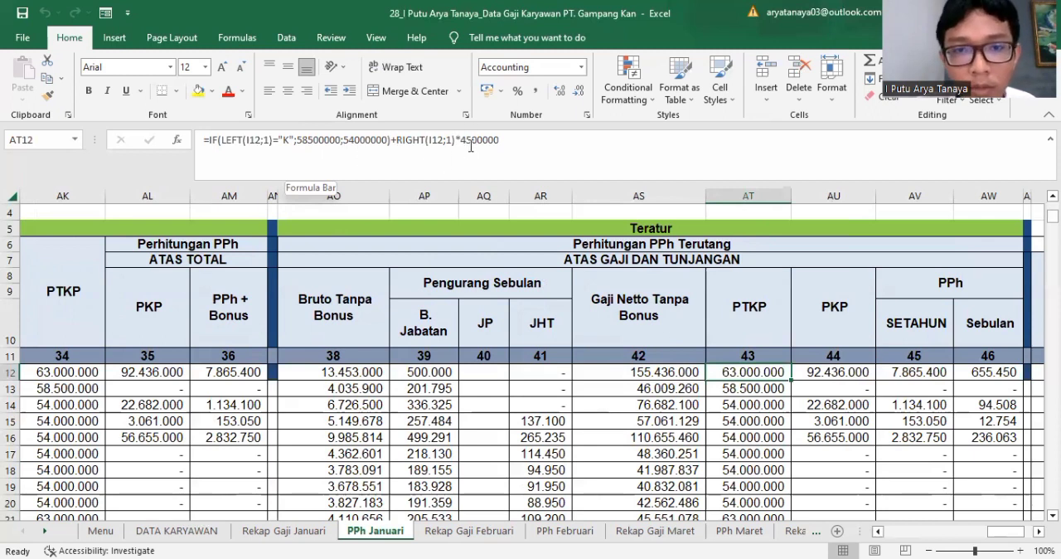
click(818, 371)
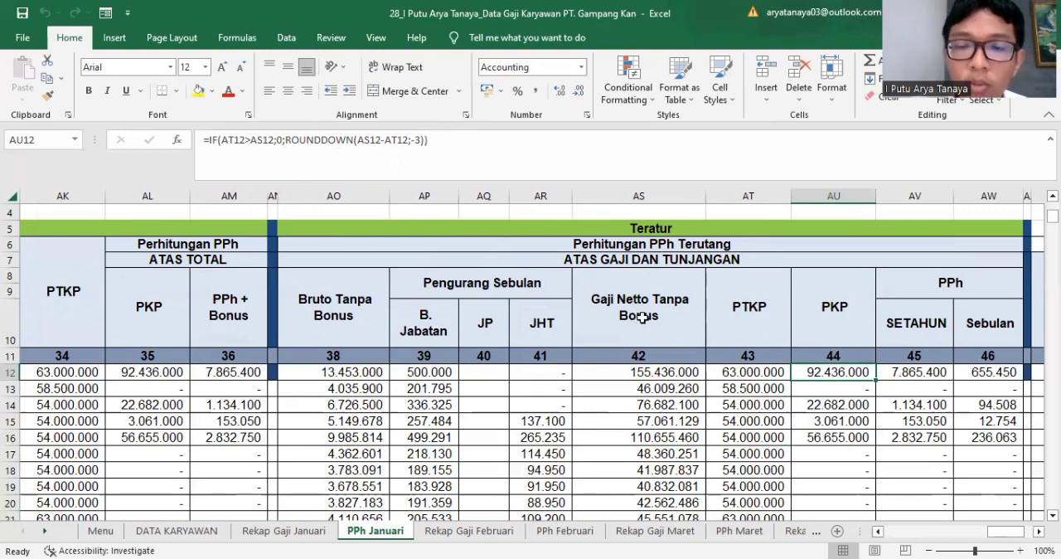
Step: Check the Setahun and Sebulan PPh formulas in row 12, and bring the PPh Atas THR/Bonus and Total PPh Terutang columns into view
click(900, 377)
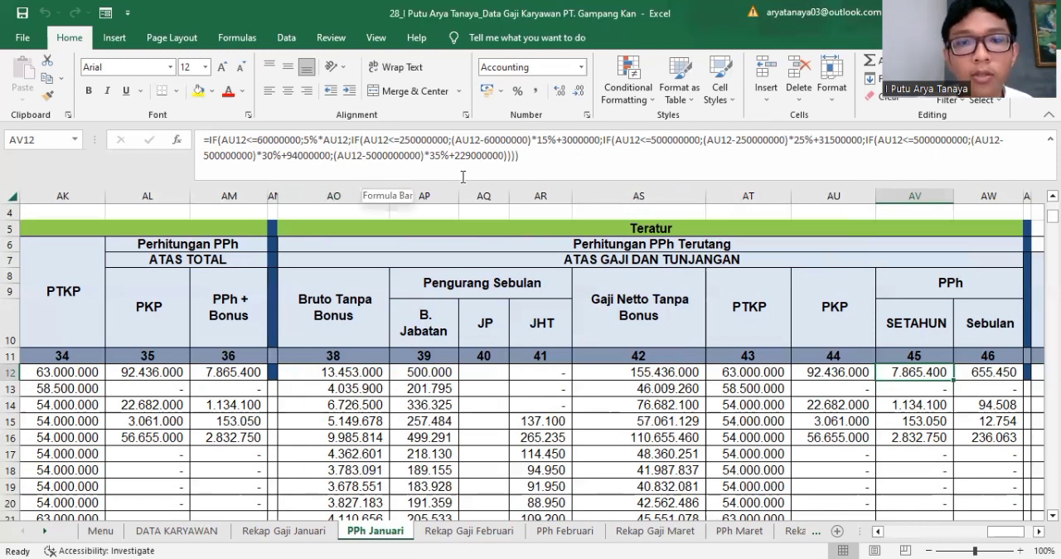
click(968, 378)
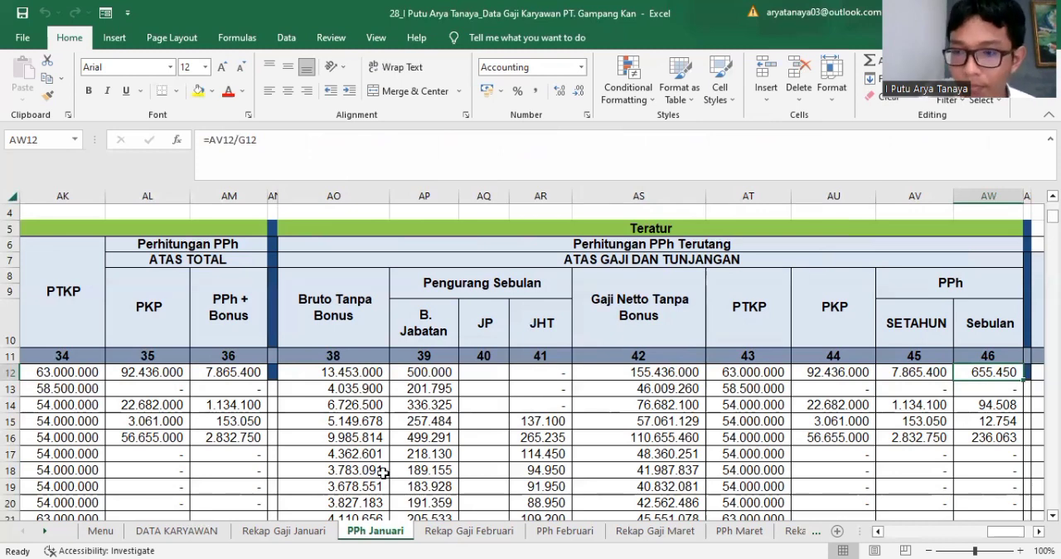
key(Right)
key(Right)
key(Right)
key(Right)
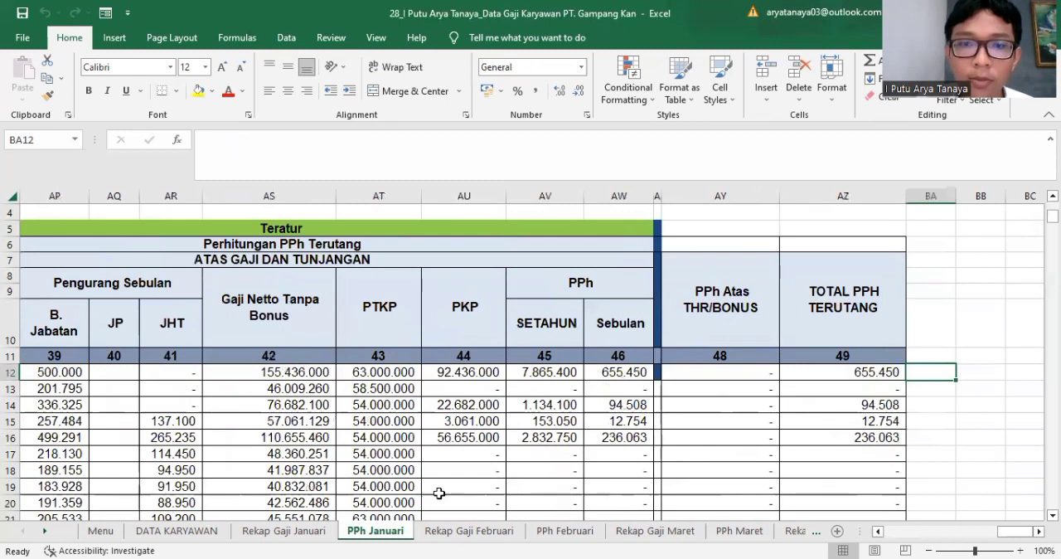
Step: Check the row 12 formulas for PPh Atas THR/Bonus and Total PPh Terutang on the PPh Januari sheet
click(725, 372)
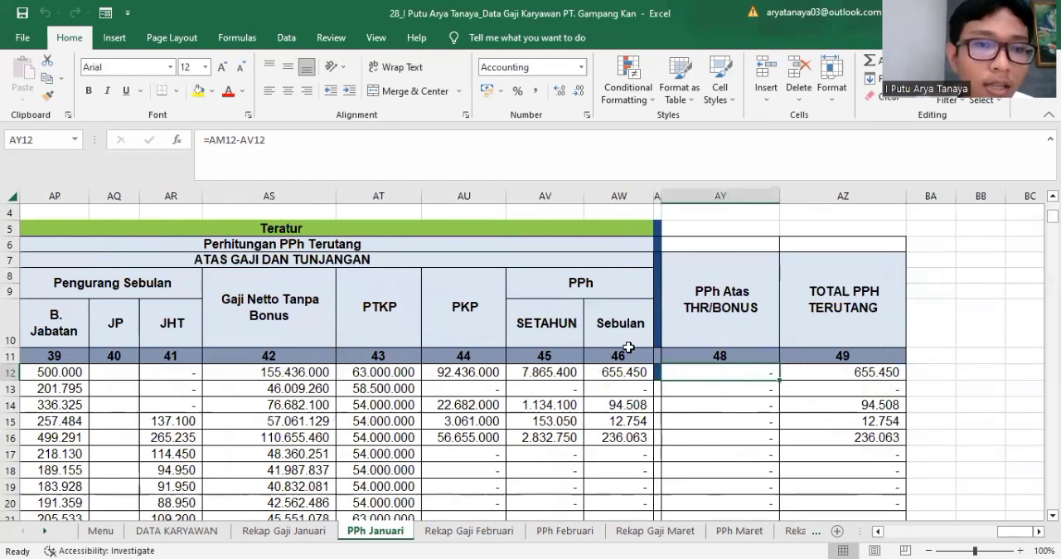
click(845, 372)
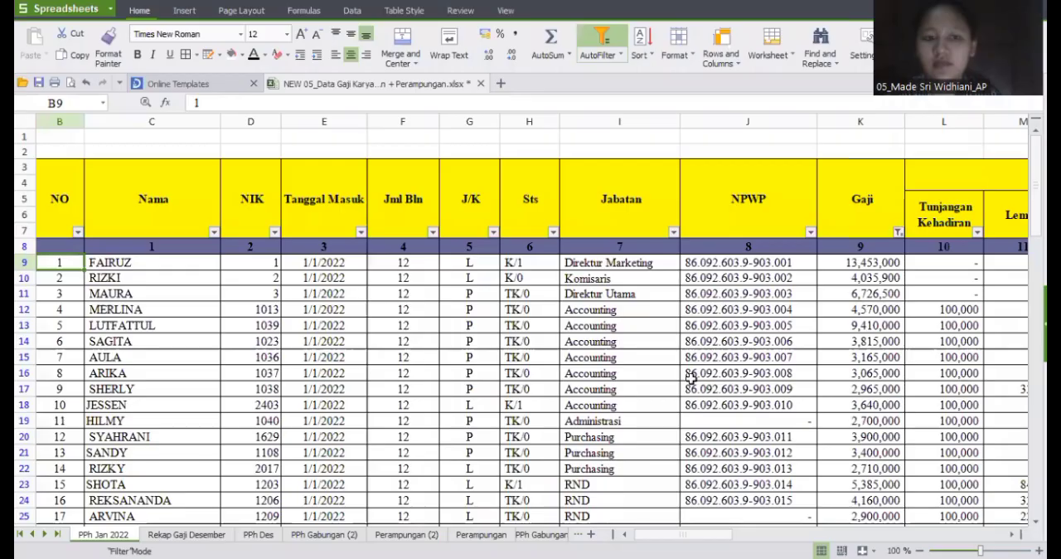
Step: Switch to the payroll workbook in WPS Spreadsheets and look over the empty column layout of its PPh Gabungan (2) sheet
click(323, 534)
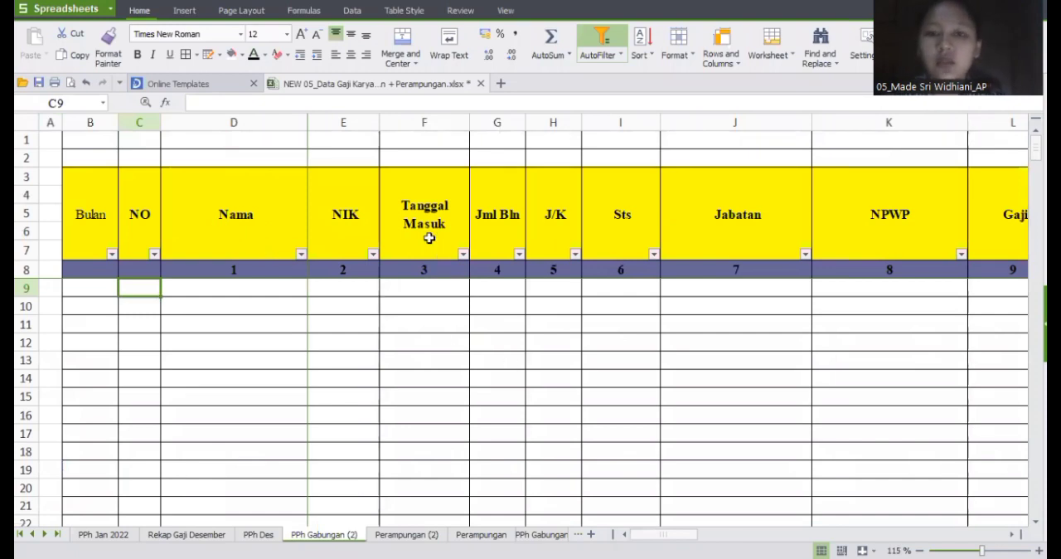
scroll(429, 238, right, 6)
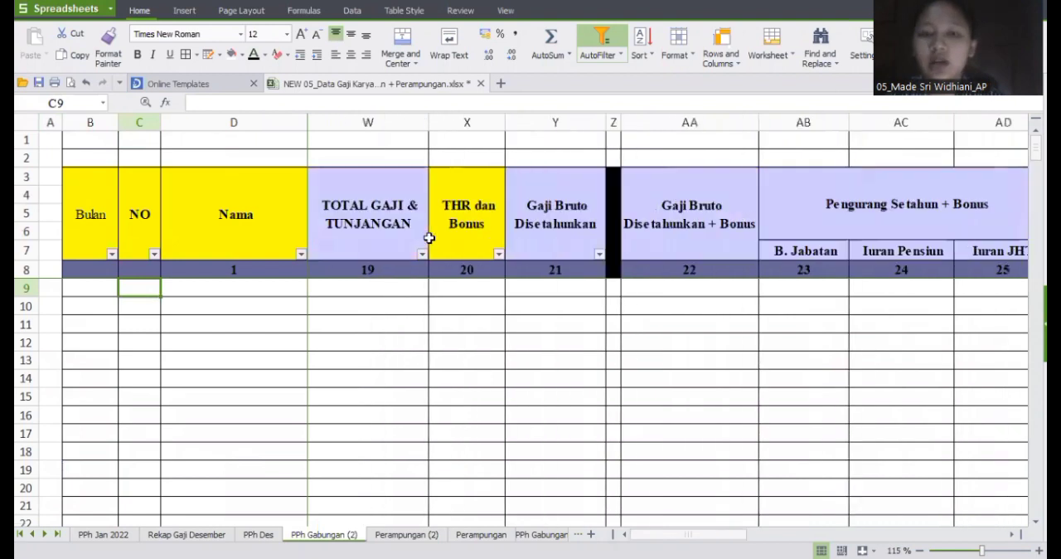
scroll(428, 238, right, 5)
scroll(428, 238, right, 12)
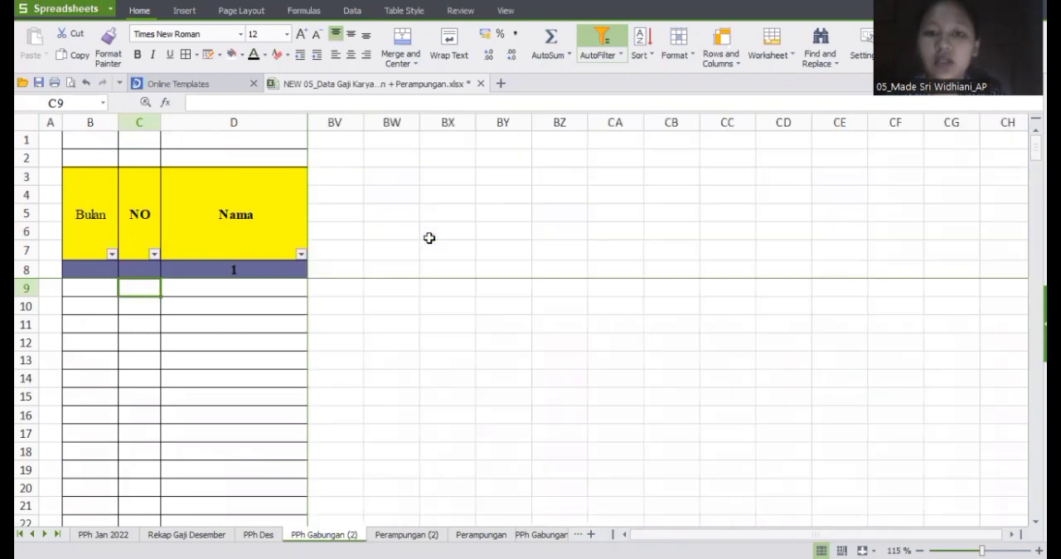
scroll(428, 237, left, 20)
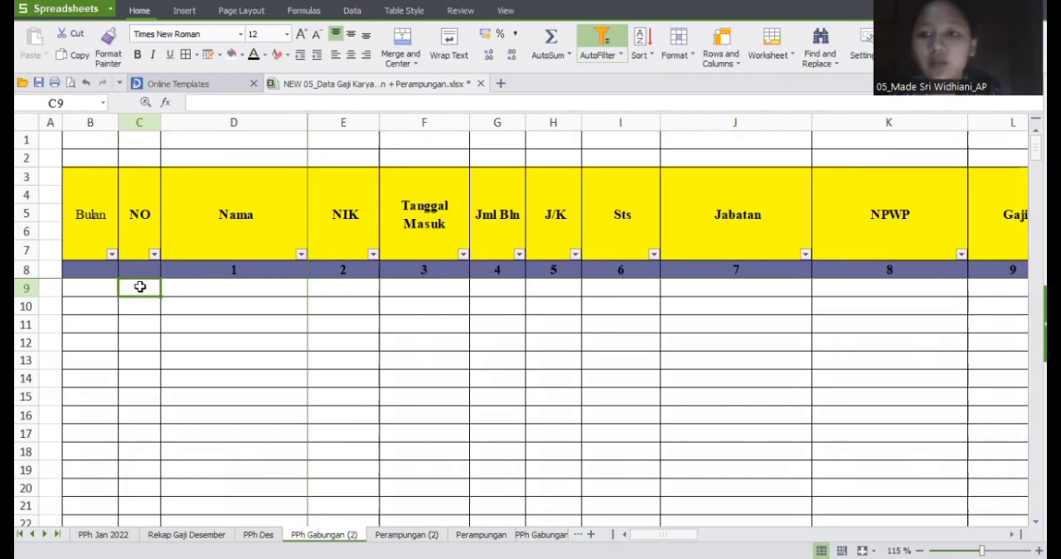
Step: Copy all employee rows on the PPh Jan 2022 sheet, from B9 through the Total PPh Terutang column
click(103, 533)
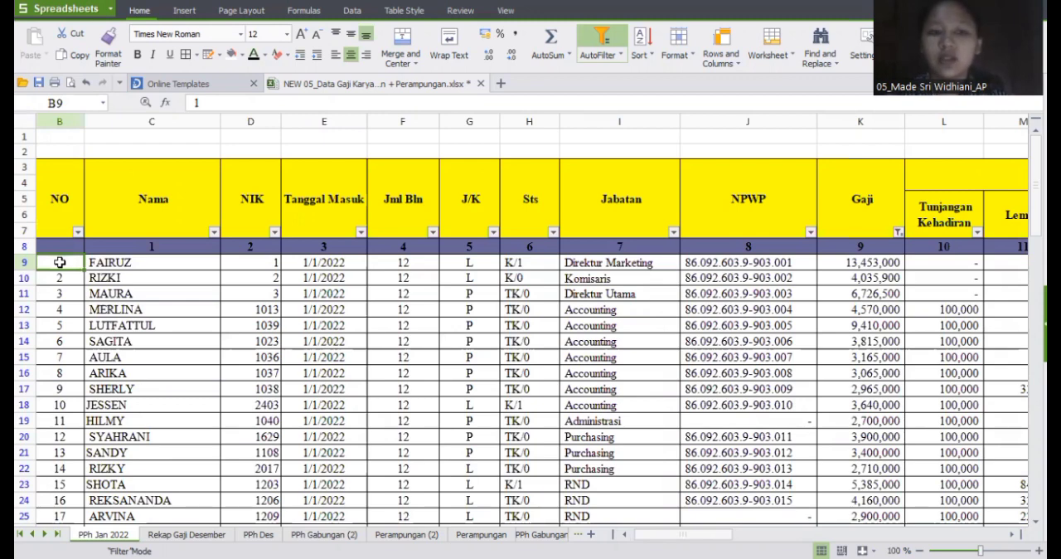
key(ctrl+shift+Right)
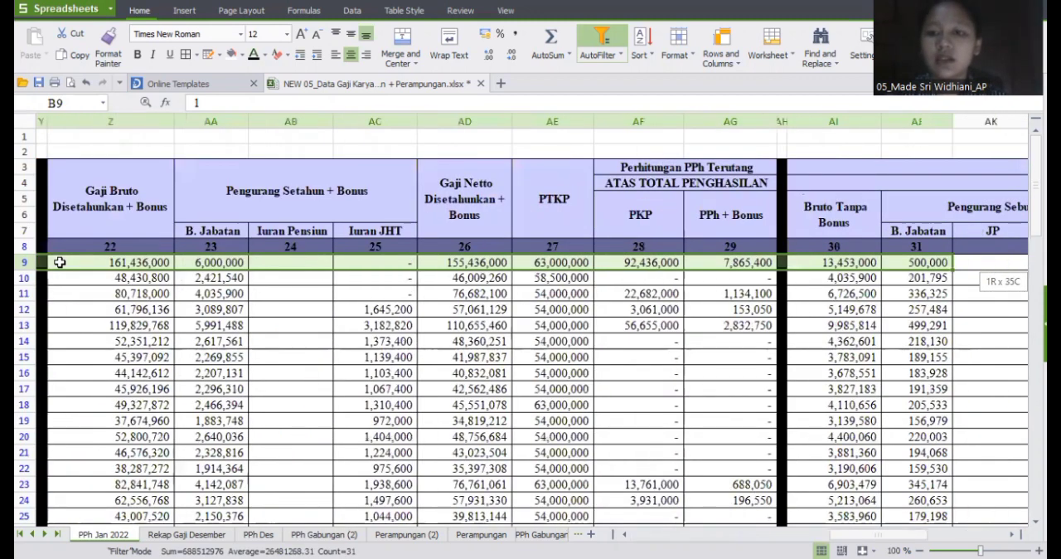
key(ctrl+shift+Right)
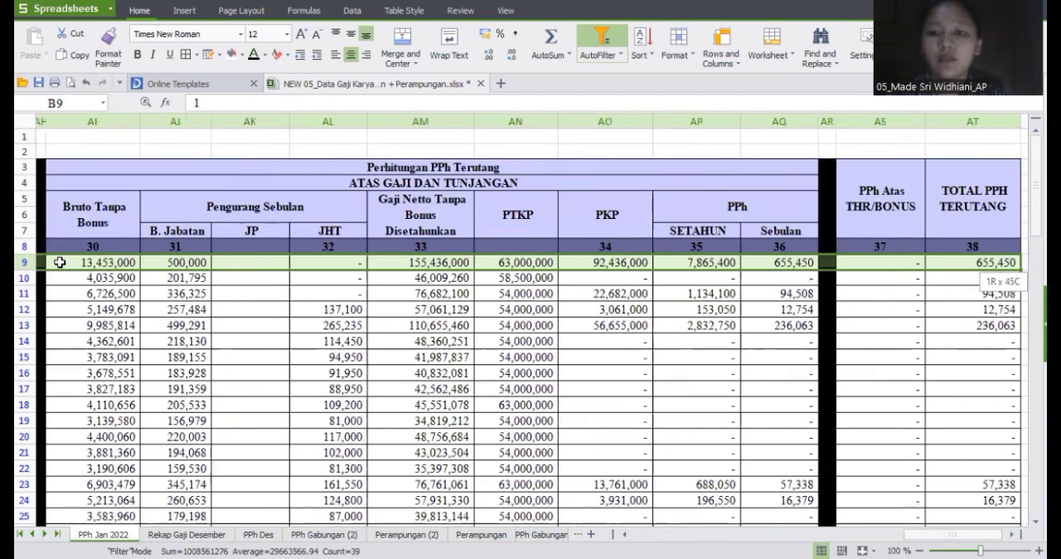
key(ctrl+shift+Down)
key(ctrl+c)
Step: Paste the copied January data as values only into the PPh Gabungan (2) sheet, starting at C9
click(318, 535)
click(137, 290)
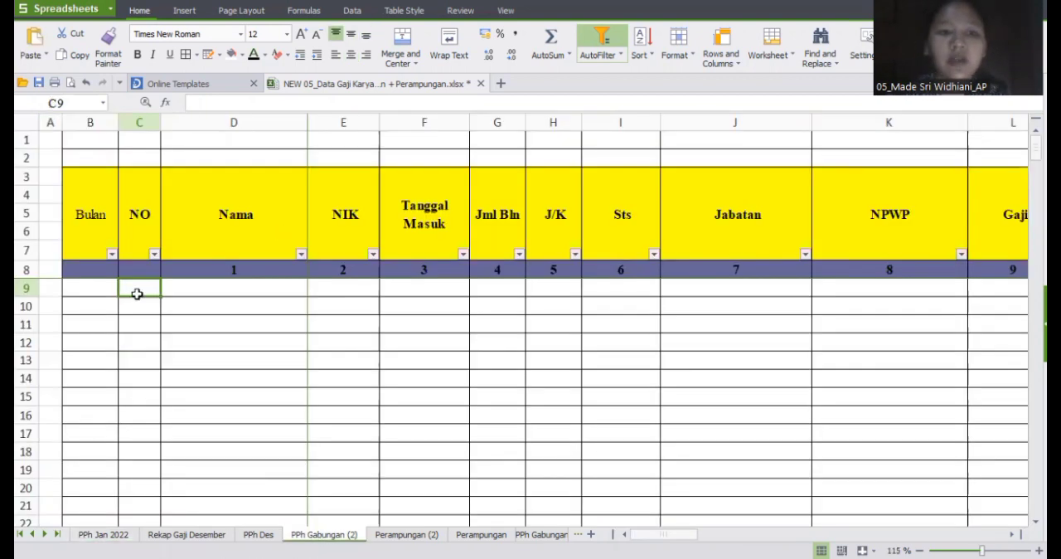
click(43, 56)
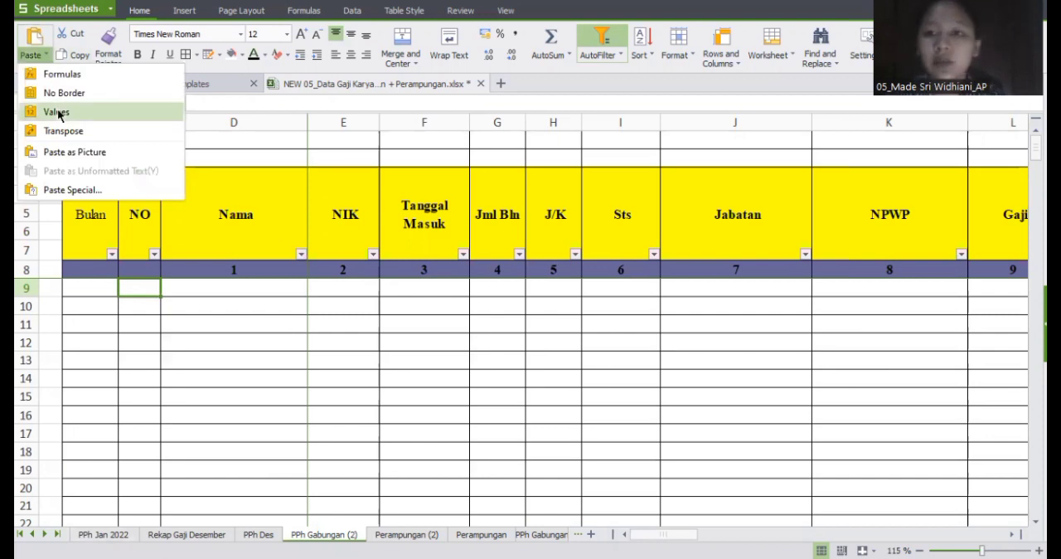
click(56, 111)
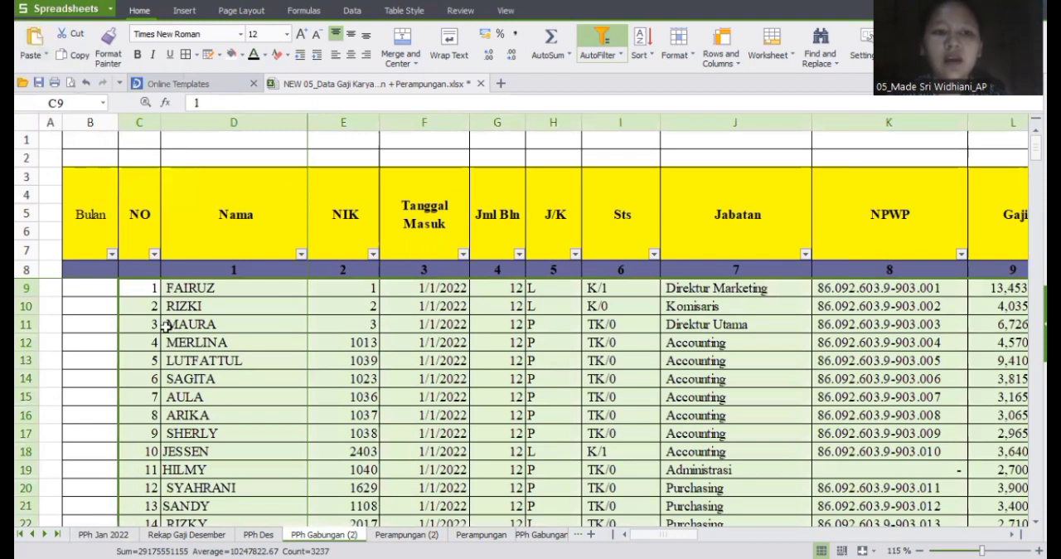
Step: Make the month numbers in the Bulan column visible from B9 down to row 1203, and look over the combined rows
click(89, 289)
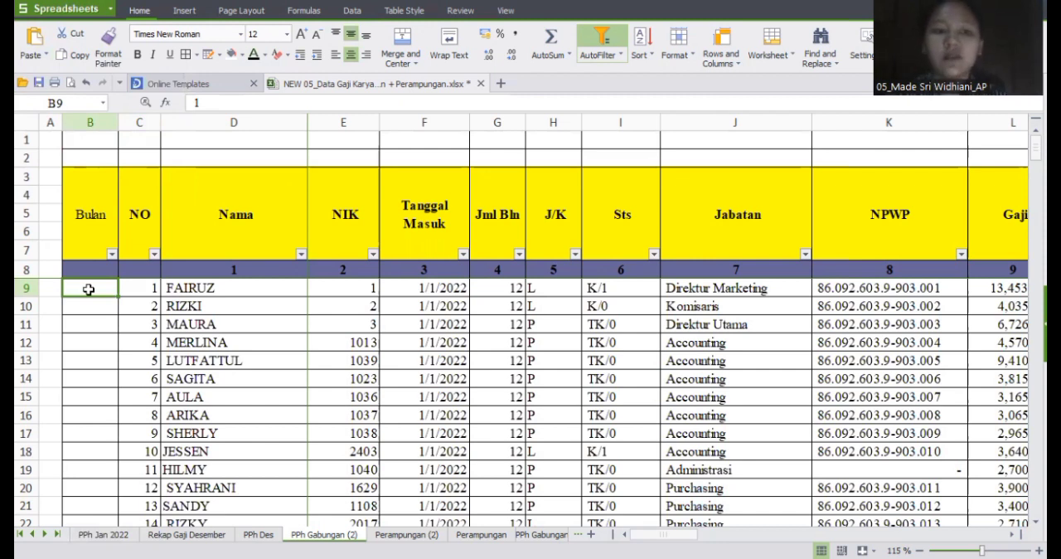
key(ctrl+v)
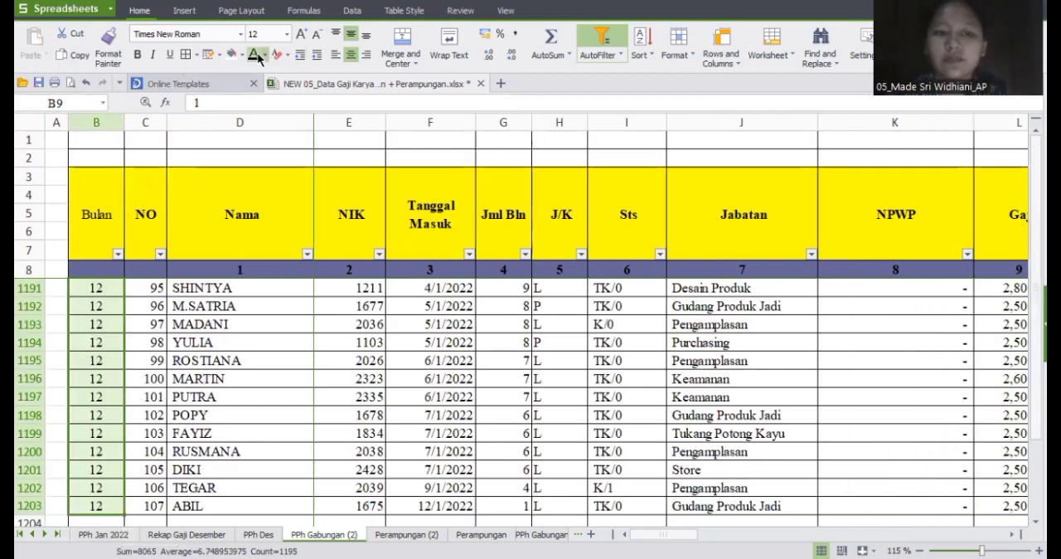
scroll(351, 398, up, 7)
scroll(351, 399, right, 3)
scroll(351, 399, right, 10)
scroll(352, 399, left, 15)
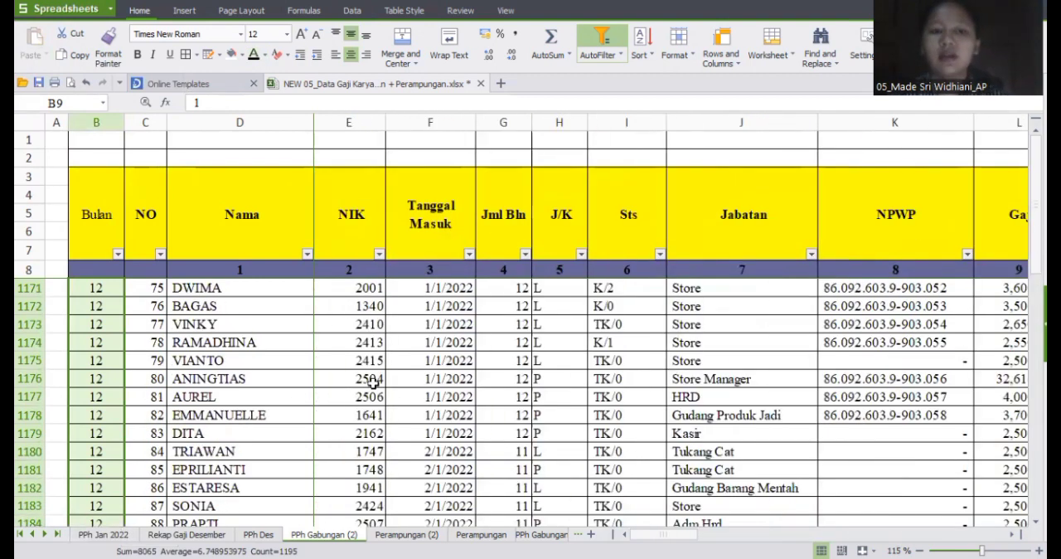
Step: Open the Perampungan (2) sheet and look across its columns, including the PPh Desember formula in AI9
click(402, 534)
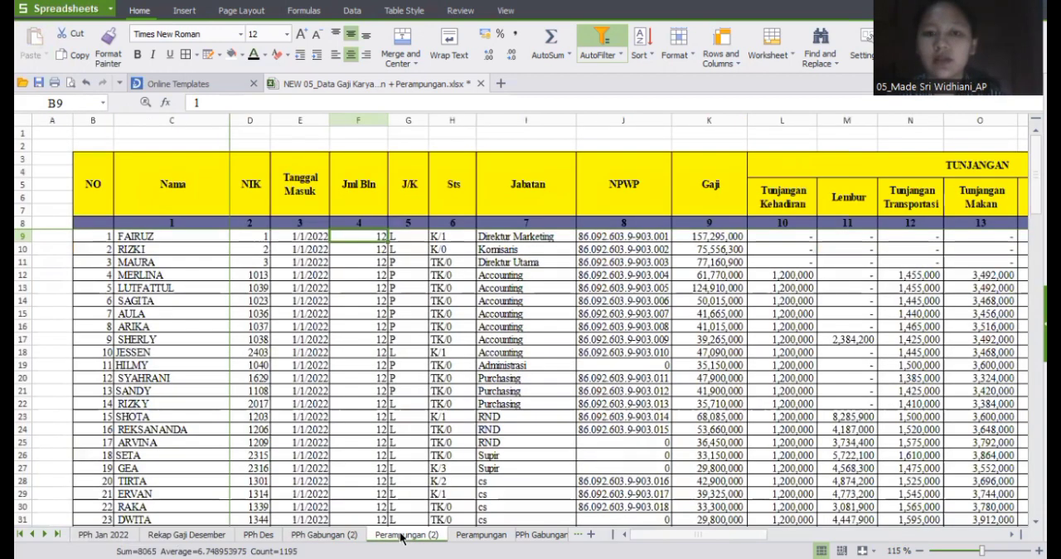
scroll(704, 306, right, 8)
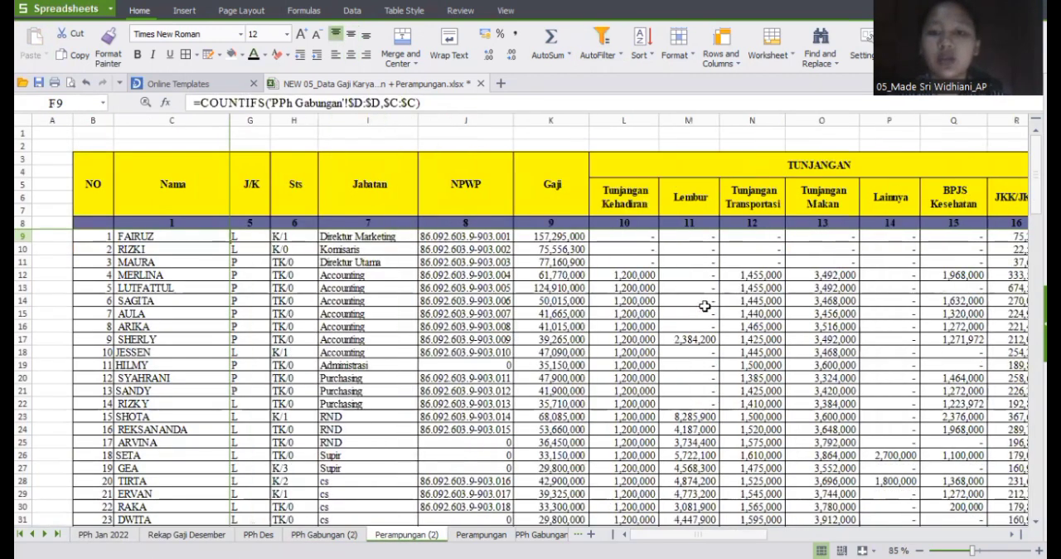
click(735, 236)
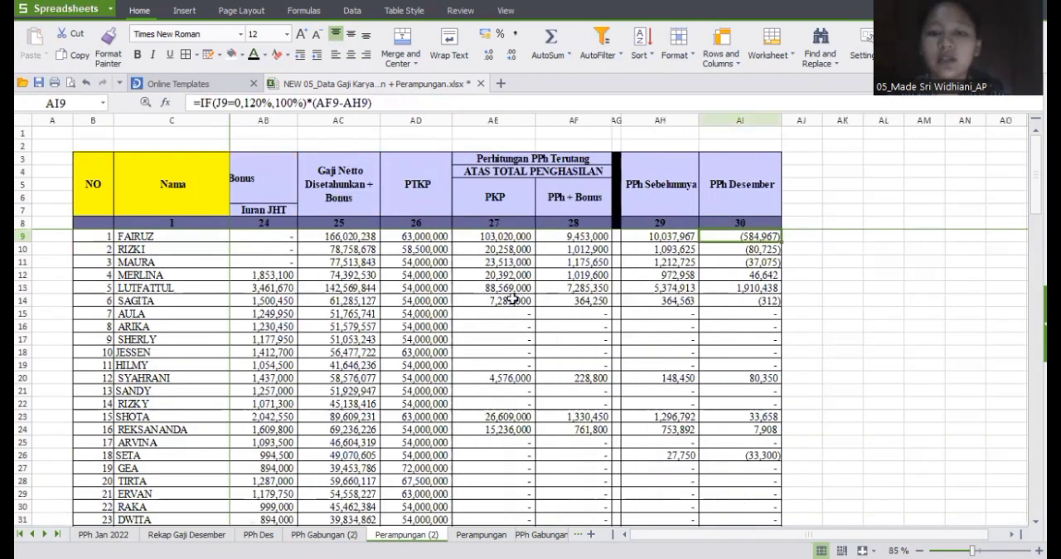
scroll(497, 300, left, 8)
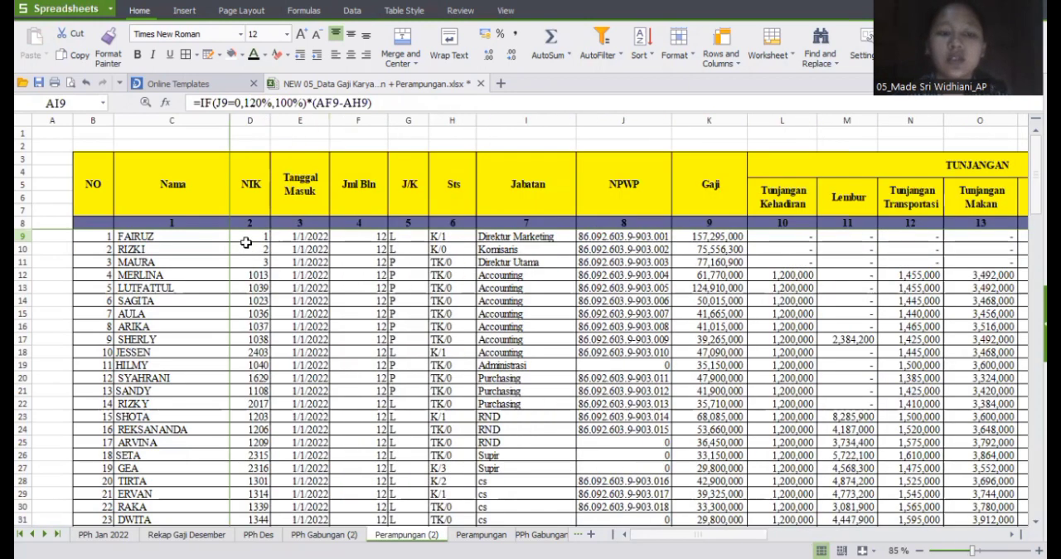
Step: Inspect the row 9 formulas for NIK, Nama, Tanggal Masuk and Jml Bln on the Perampungan (2) sheet
click(258, 236)
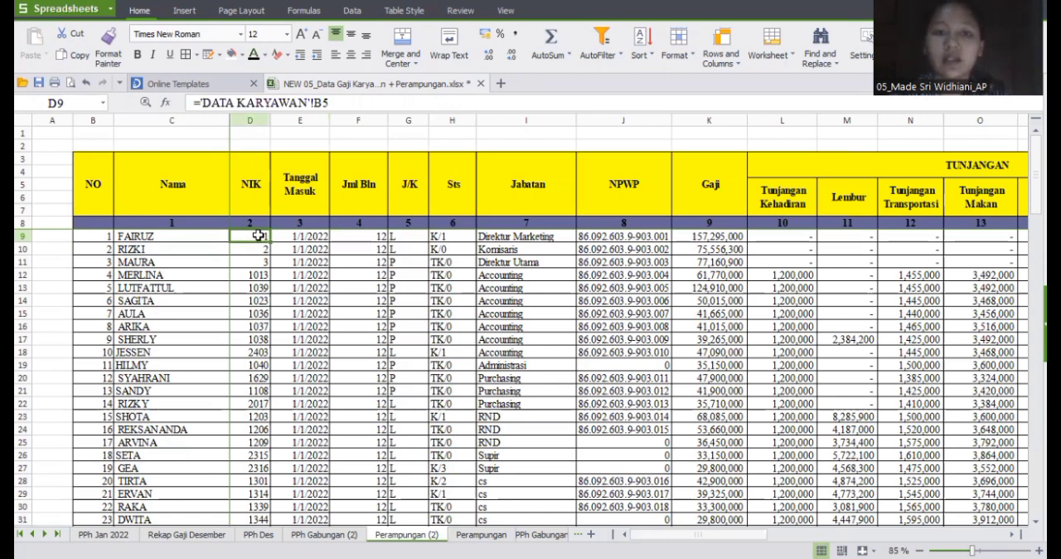
click(153, 240)
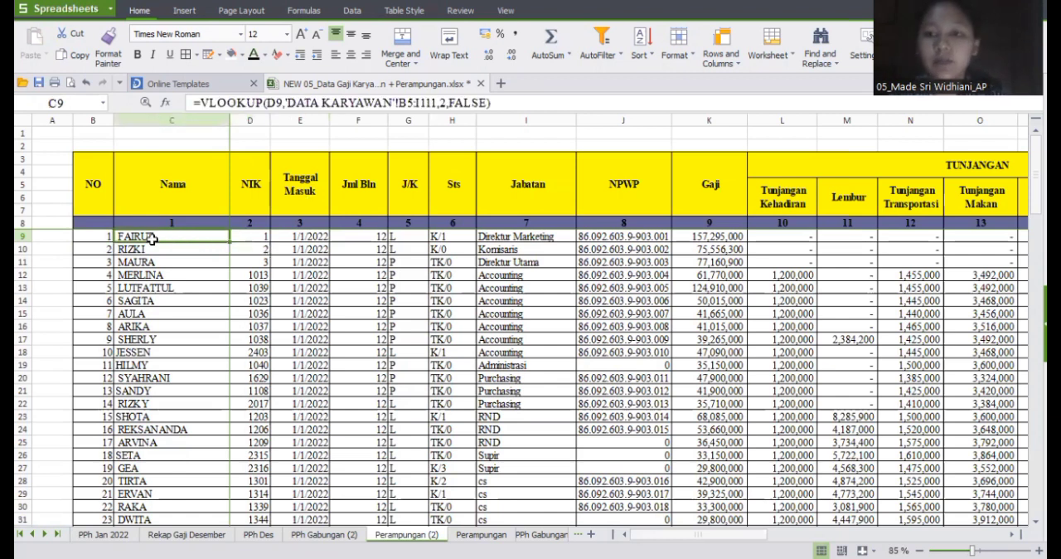
click(261, 241)
click(299, 232)
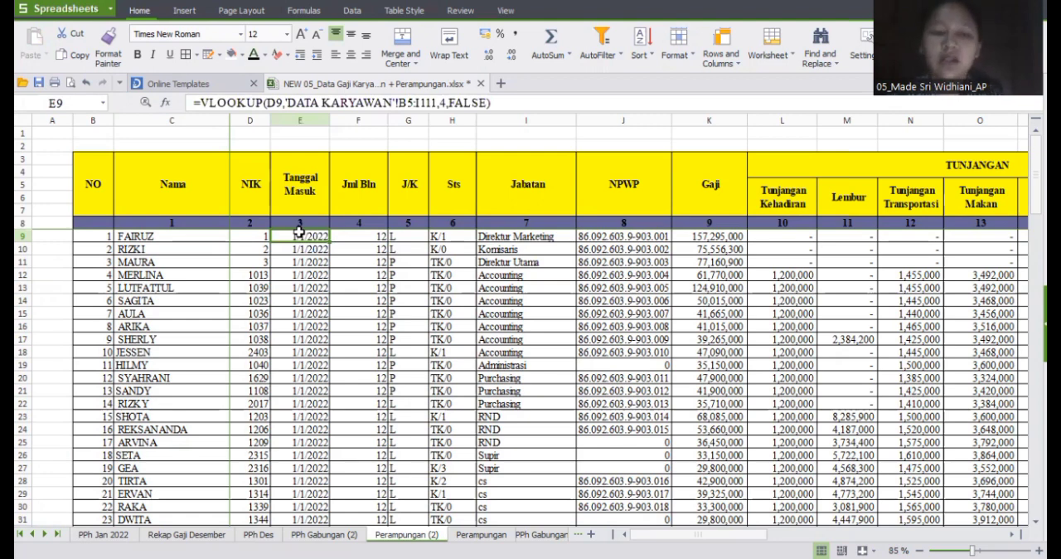
click(362, 236)
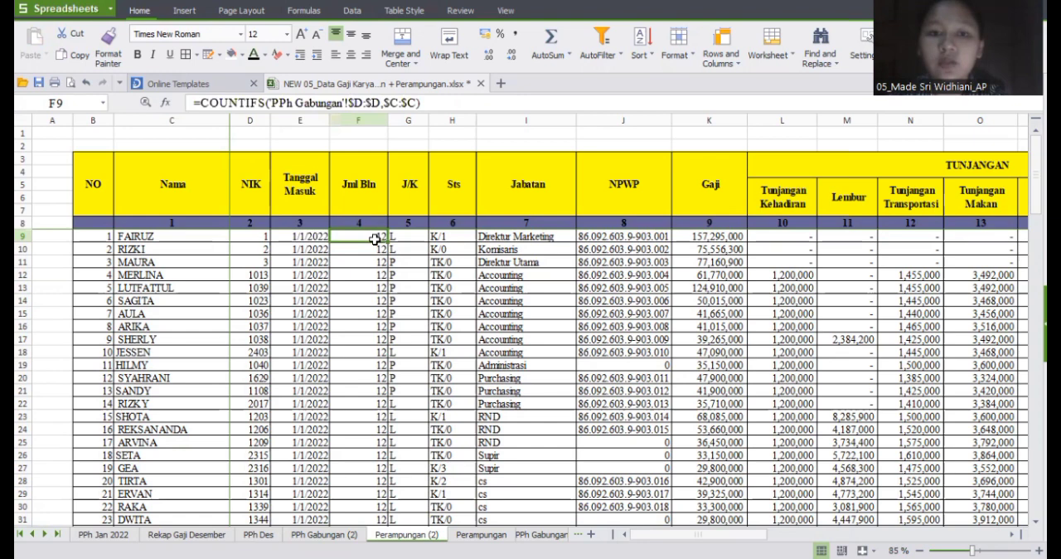
click(168, 238)
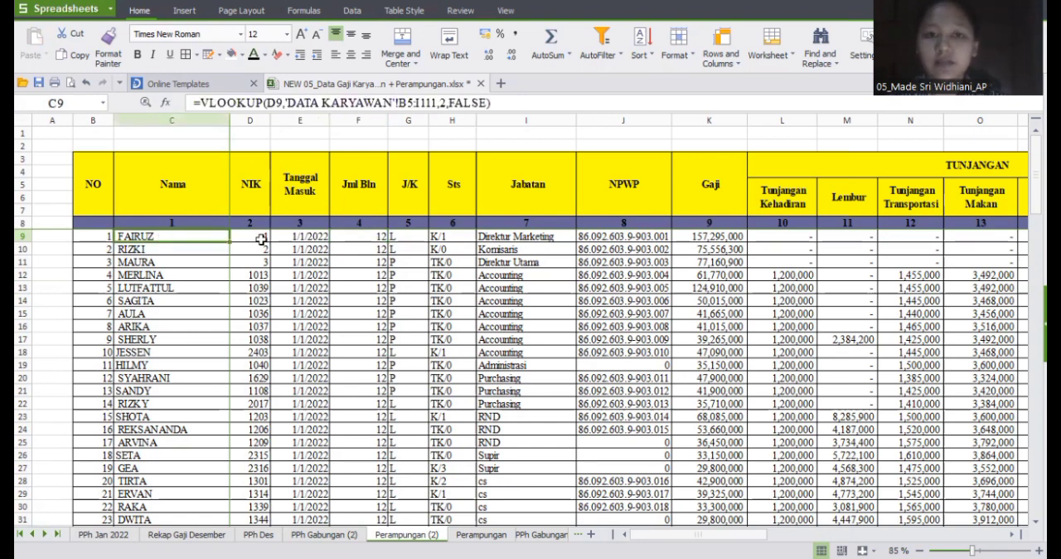
click(352, 239)
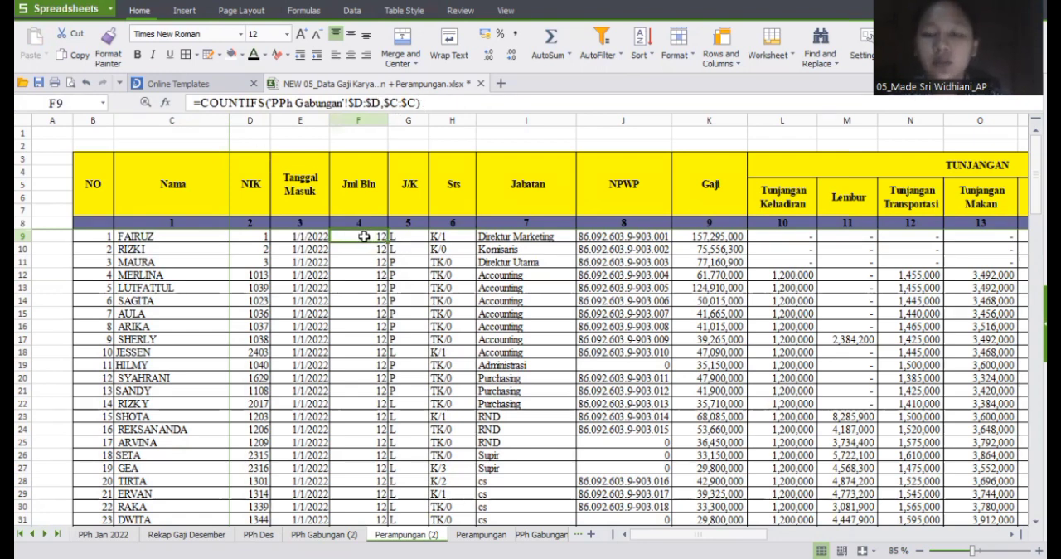
Step: Review the row 9 VLOOKUP formulas for J/K, Sts, Jabatan and NPWP
key(Right)
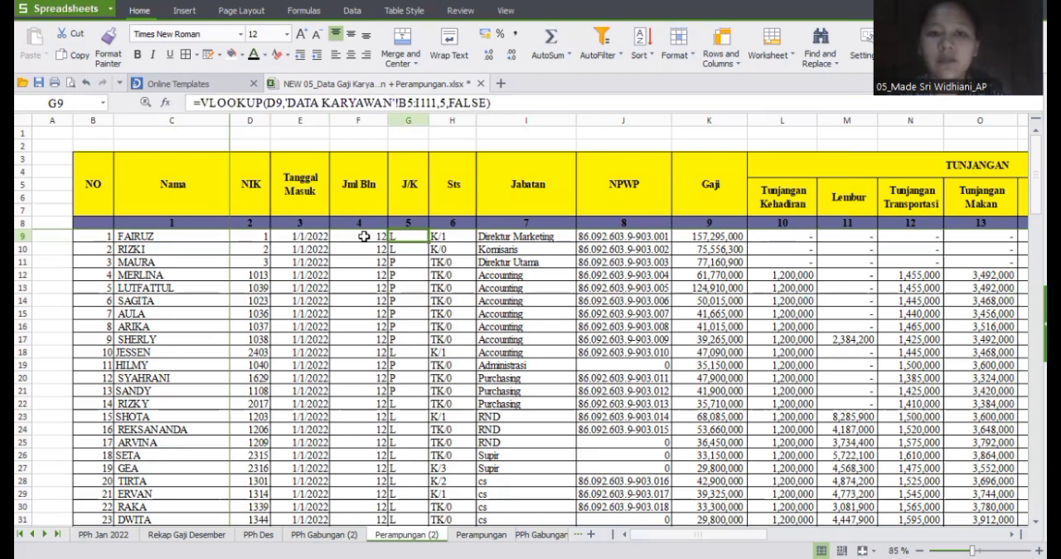
key(Right)
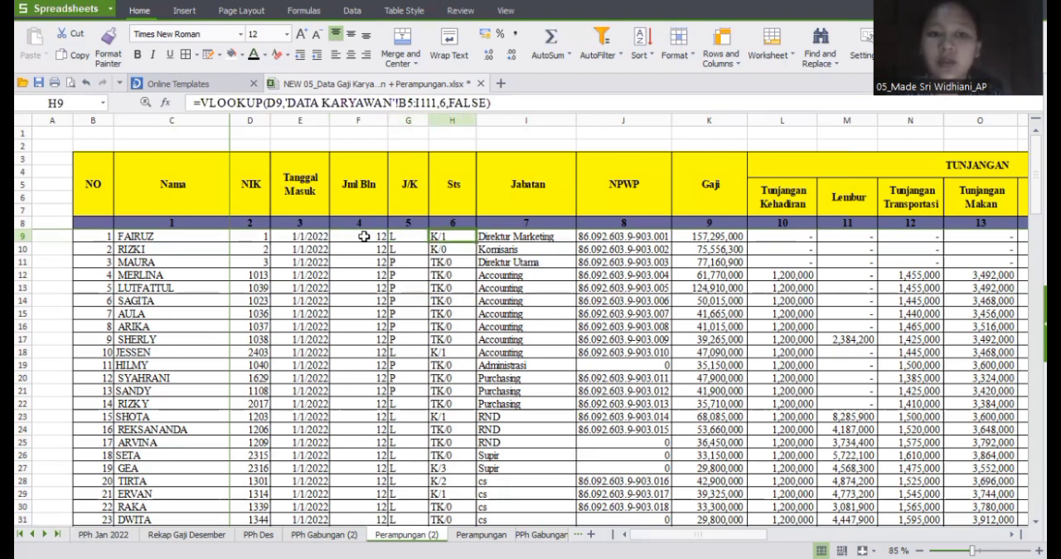
key(Right)
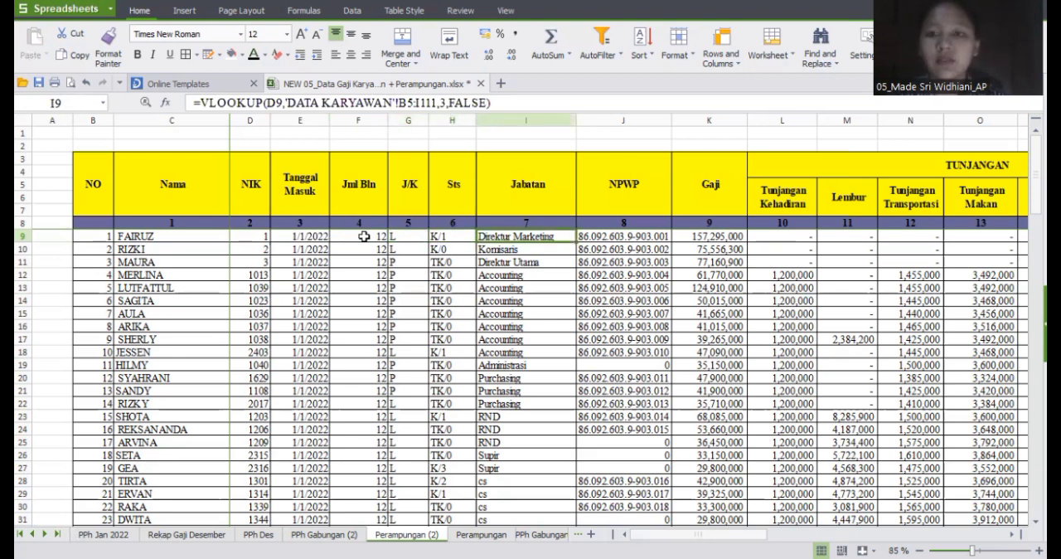
key(Right)
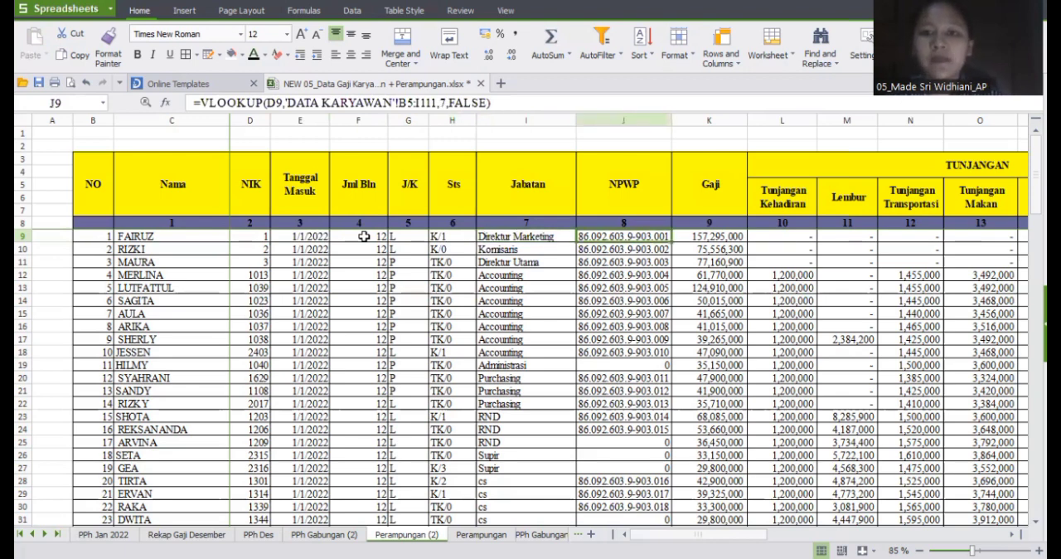
Step: Examine the Gaji SUMIFS formula in K9 together with the Nama cell C9 it uses as its criterion
key(Right)
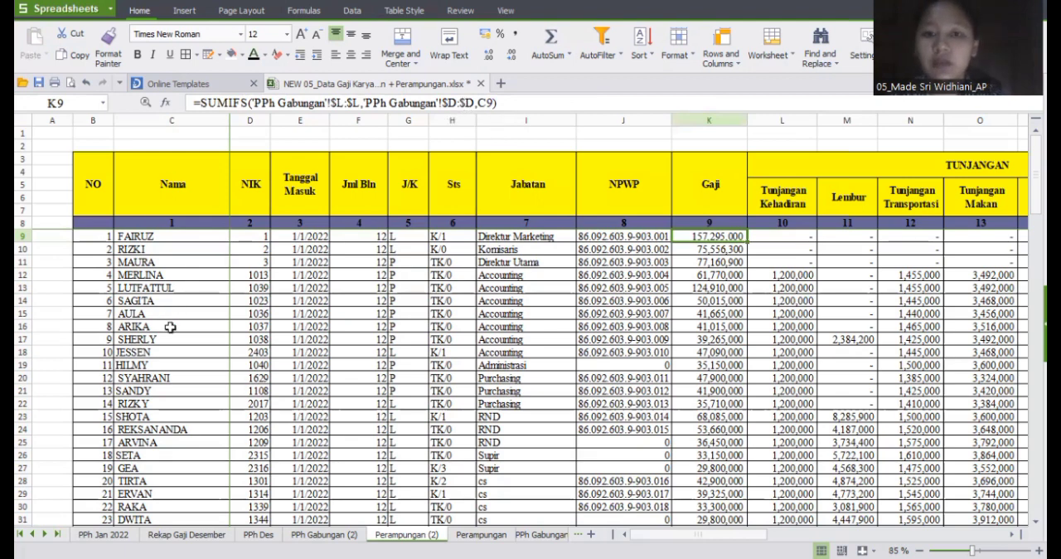
click(155, 236)
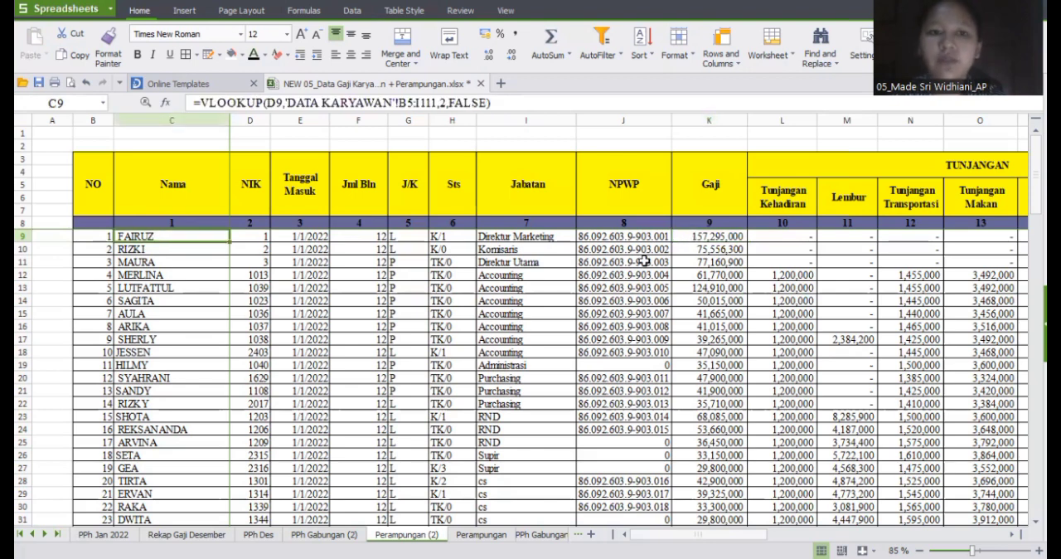
click(717, 236)
Step: Step through the row 9 SUMIFS formulas of the Tunjangan group, from Tunjangan Kehadiran to JKK/JKM
key(Right)
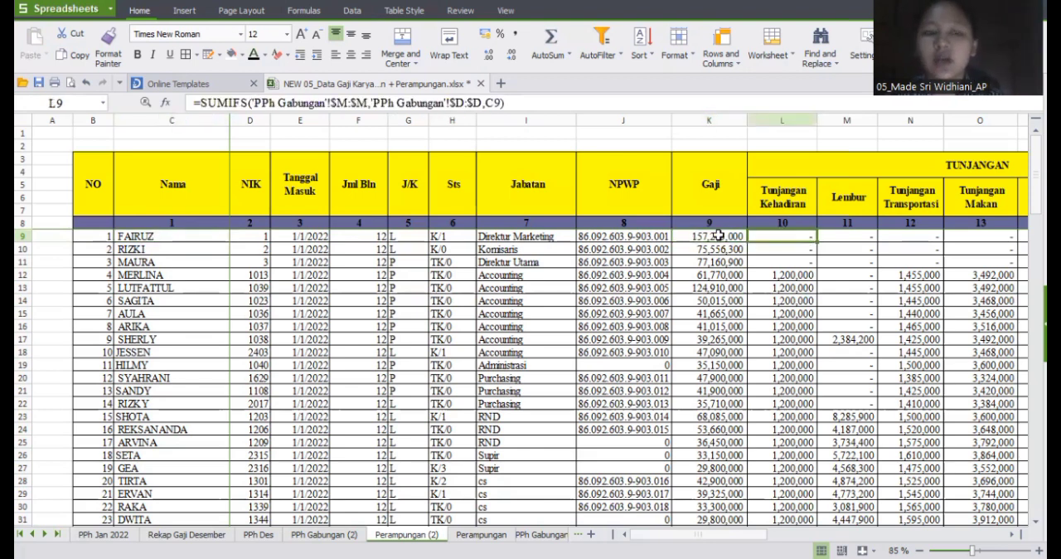
key(Right)
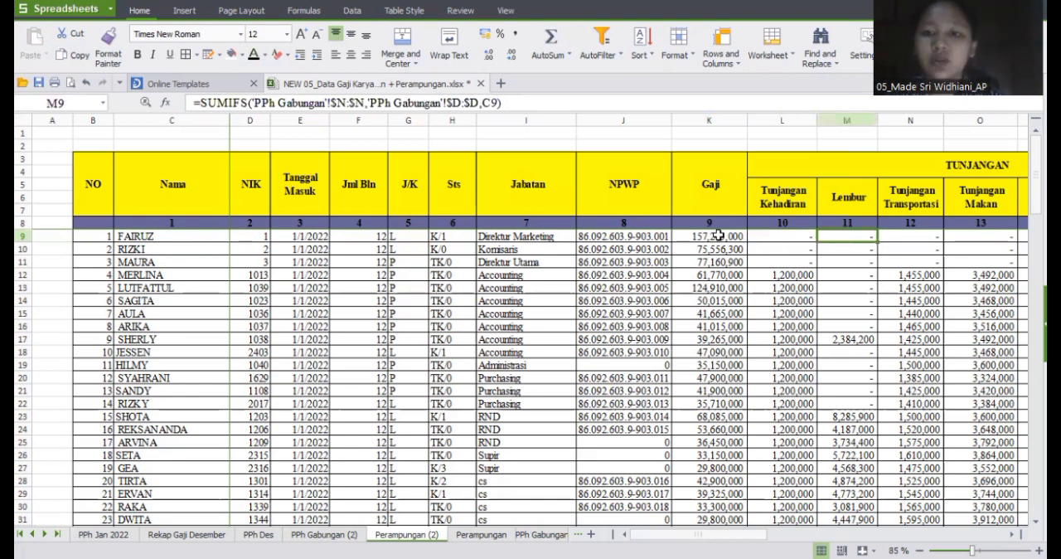
key(Right)
key(Right)
key(Right)
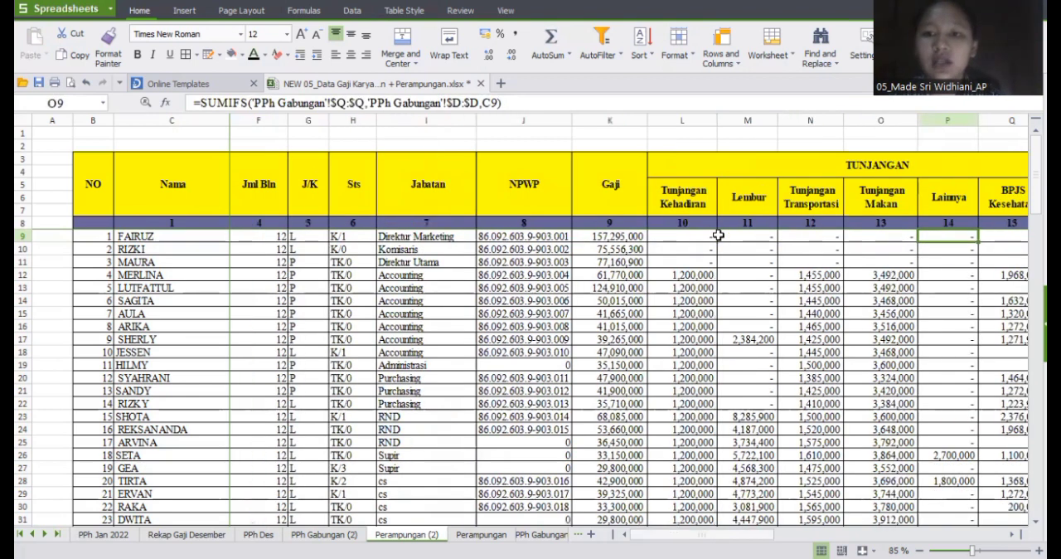
key(Right)
key(Right)
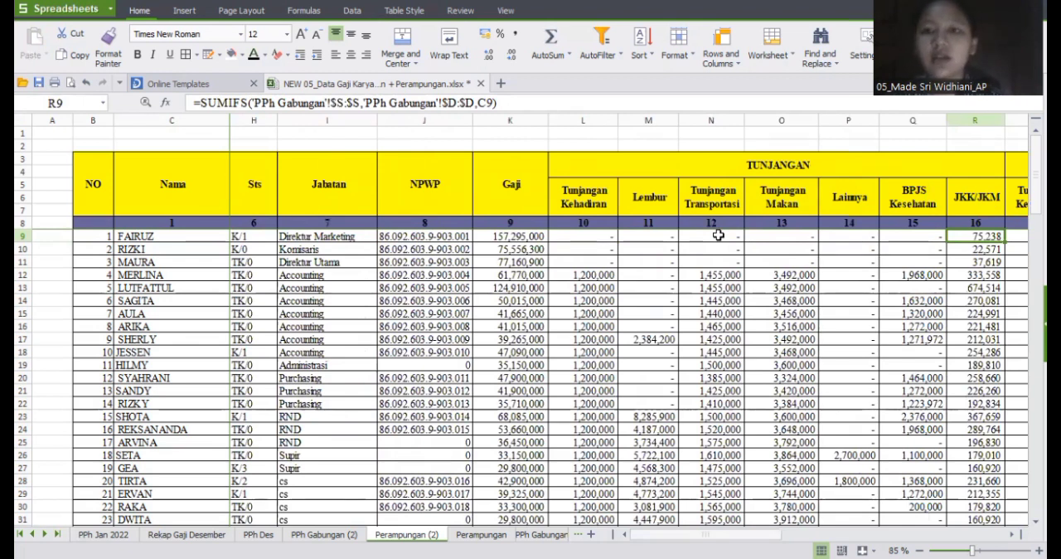
Step: Examine the row 9 SUMIFS formulas of the Potongan group and the TOTAL GAJI & TUNJANGAN formula
key(Right)
key(Right)
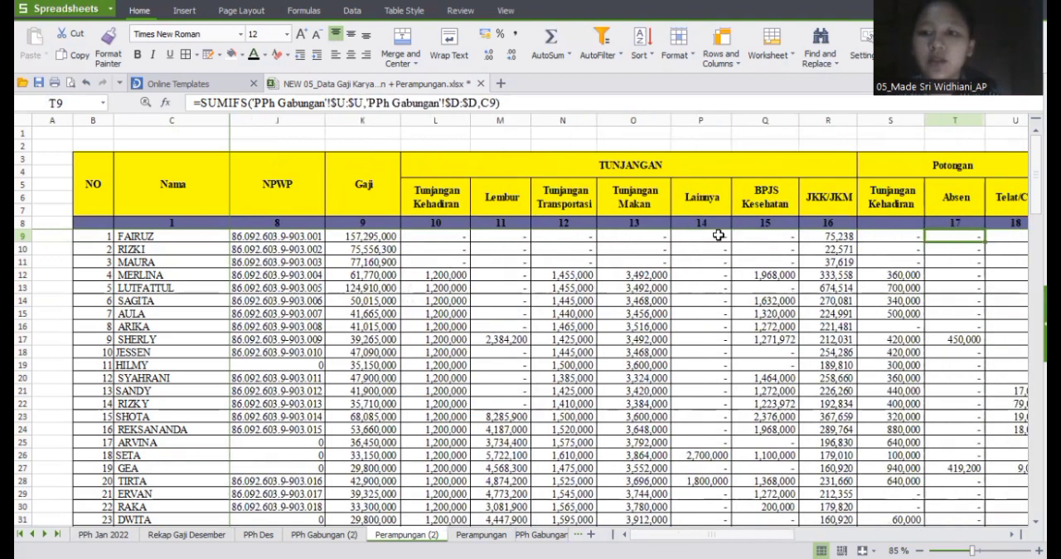
key(Right)
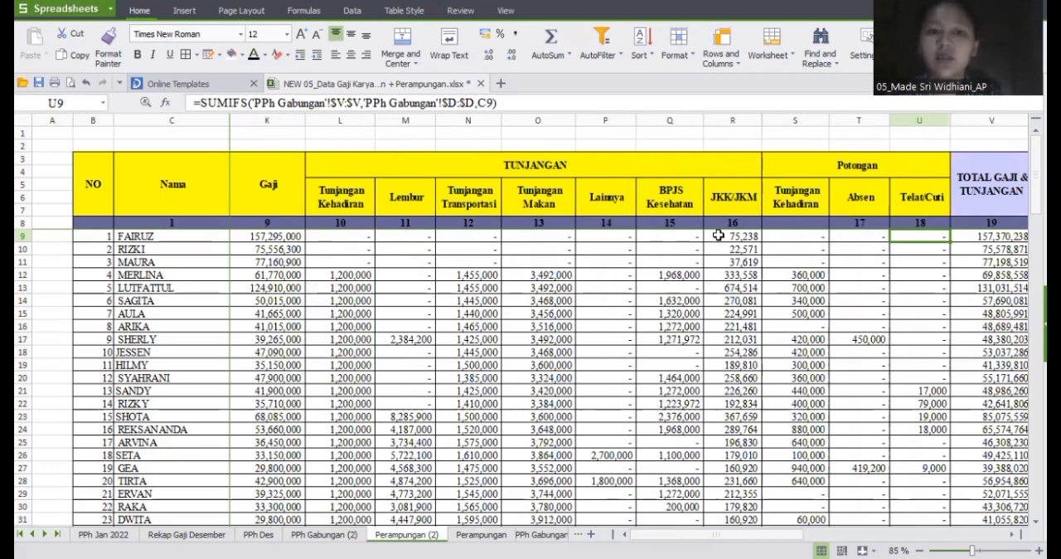
key(Right)
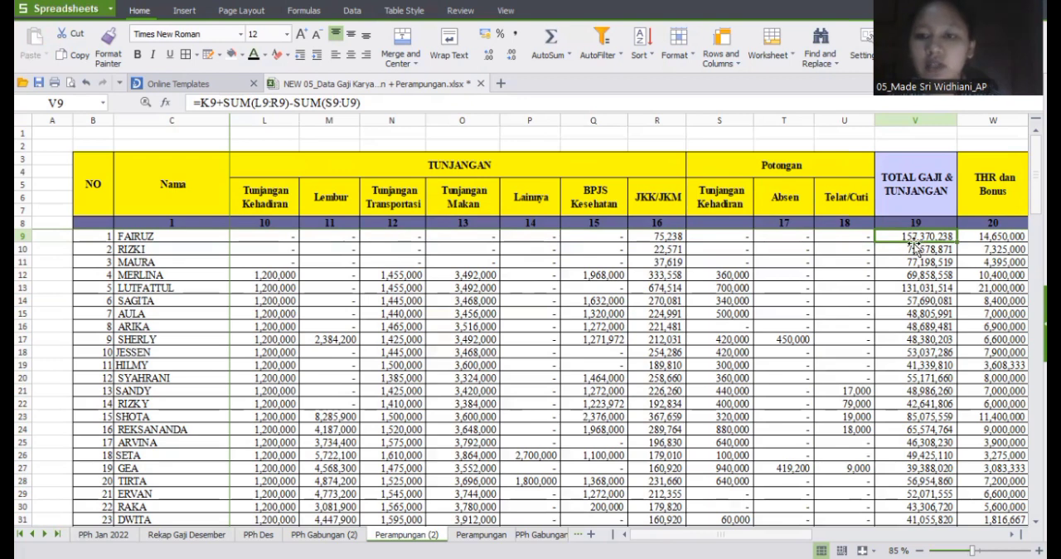
Step: Inspect the THR dan Bonus formula in W9 and the Gaji Bruto Disetahunkan + Bonus formula in Y9
click(986, 236)
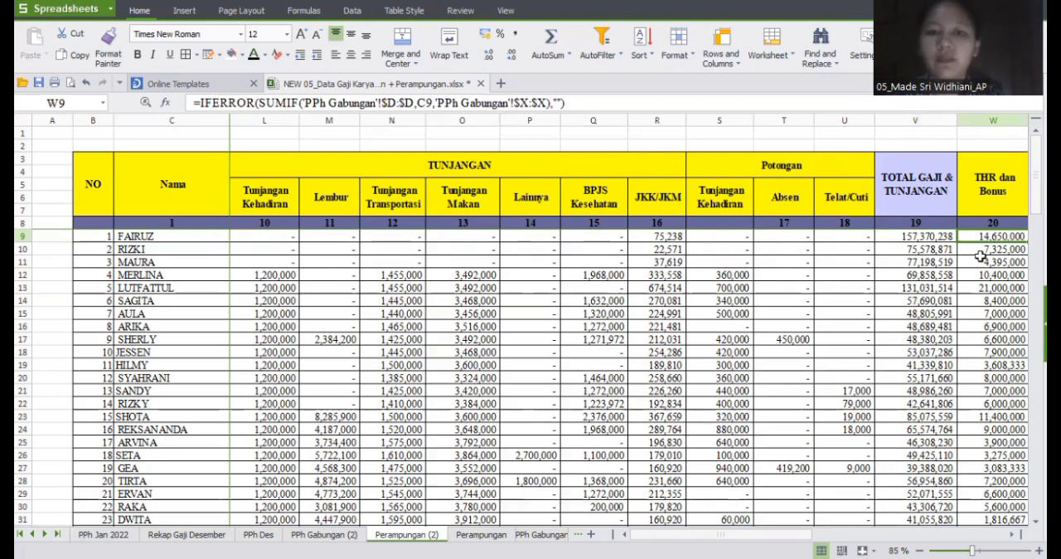
key(Right)
key(Right)
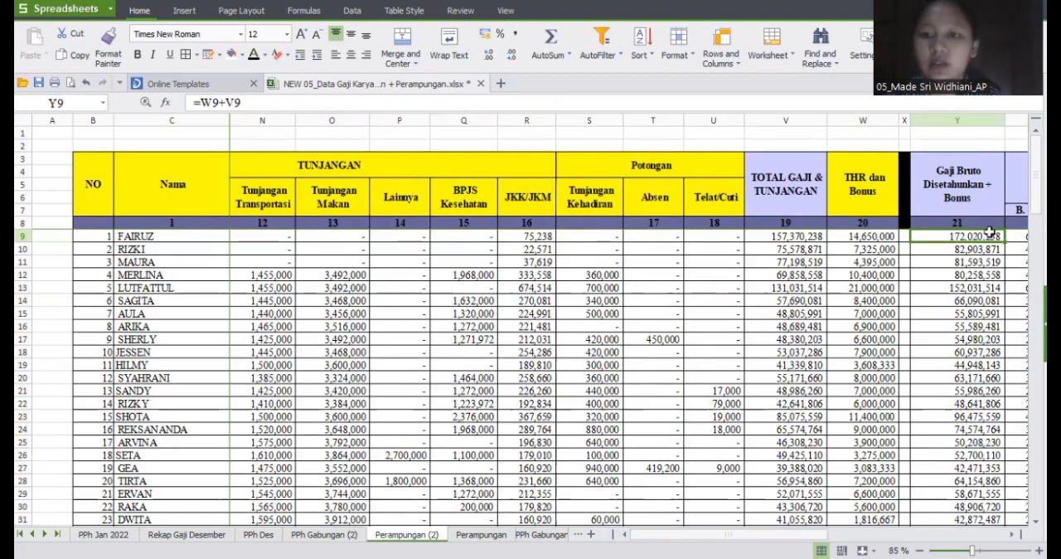
Step: Review the row 9 formulas of the Pengurang Setahun + Bonus group: B. Jabatan, Iuran Pensiun and Iuran JHT
key(Right)
key(Right)
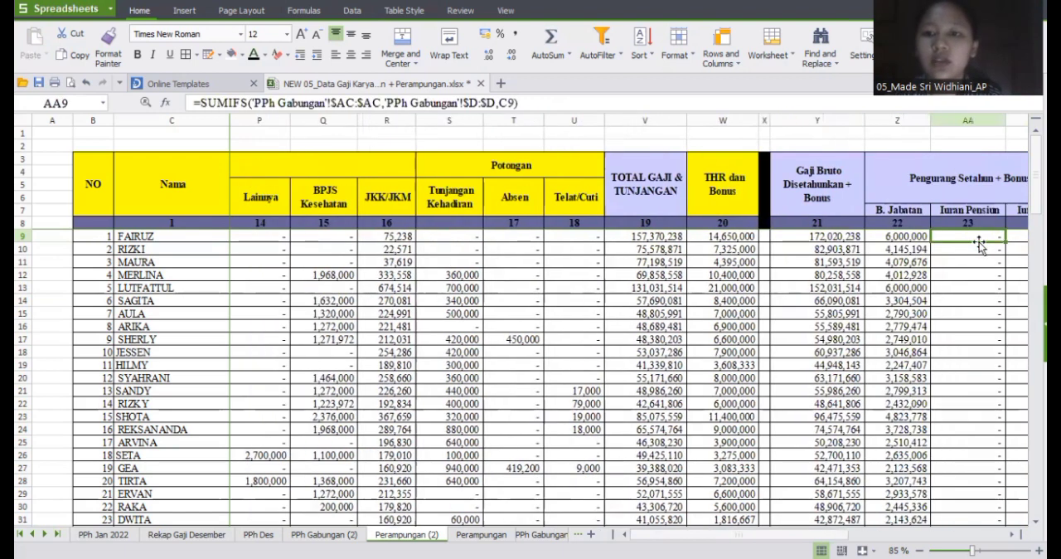
key(Down)
key(Down)
click(912, 236)
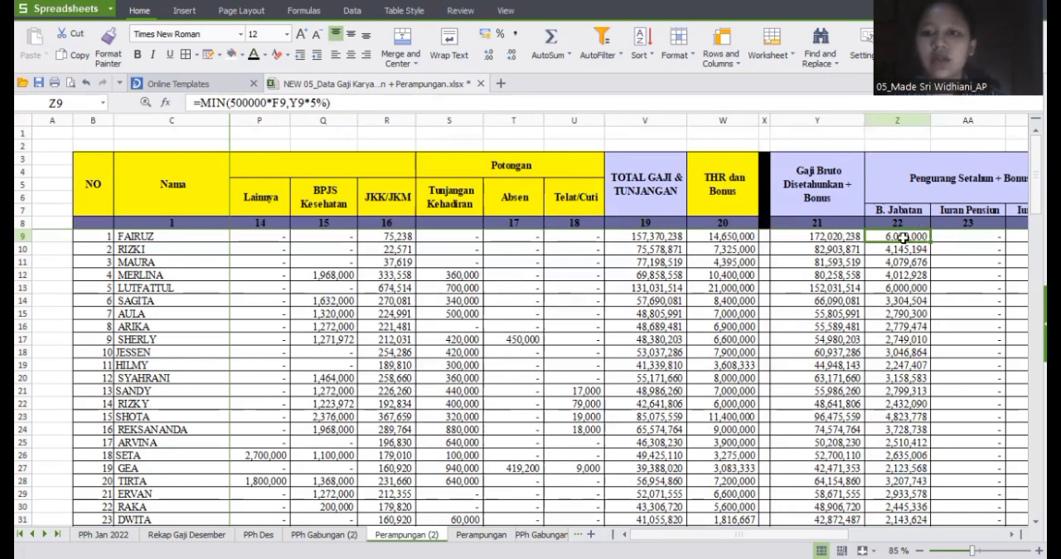
key(Right)
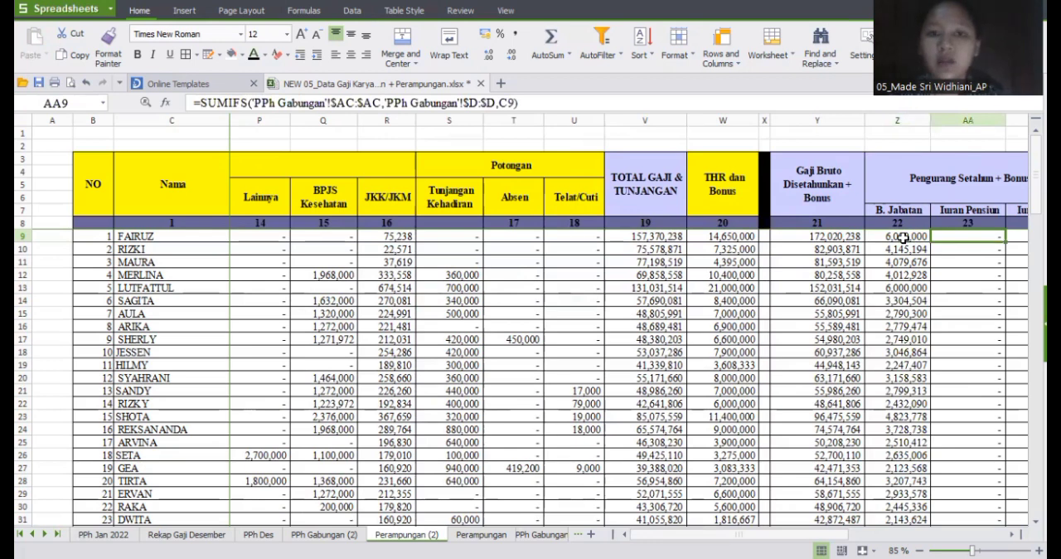
key(Right)
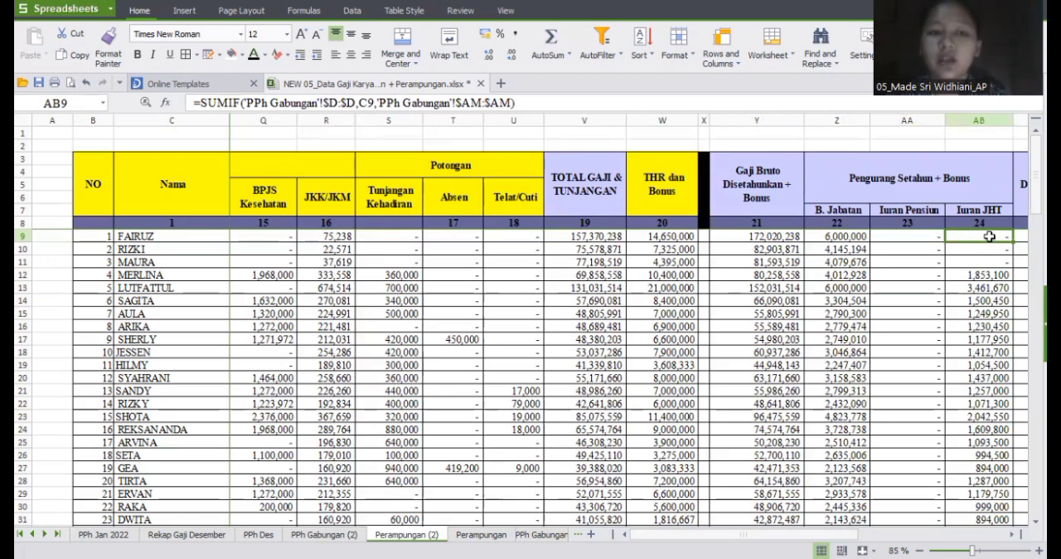
Step: Step through the row 9 formulas for Gaji Netto Disetahunkan + Bonus, PTKP, PKP and PPh + Bonus
key(Right)
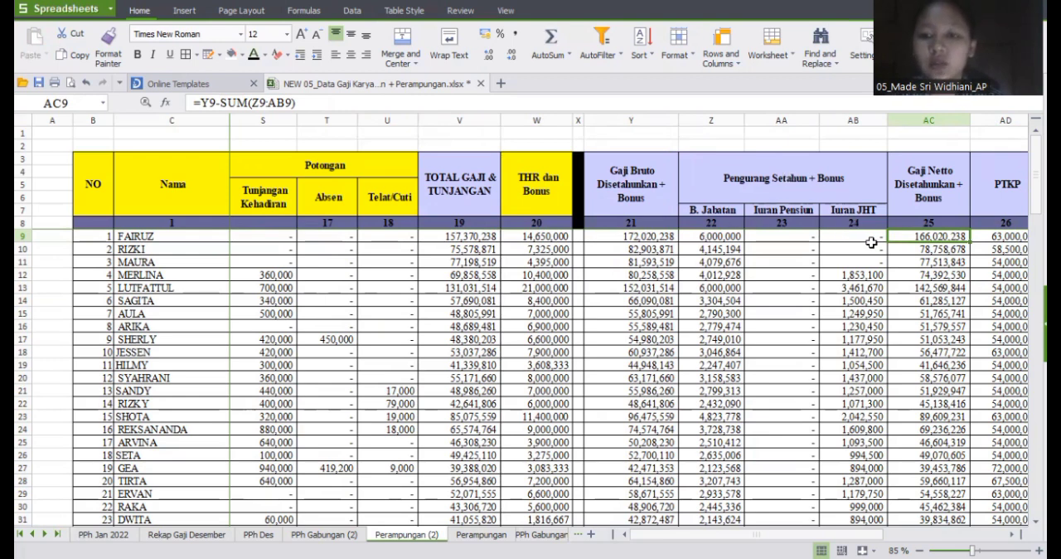
key(Right)
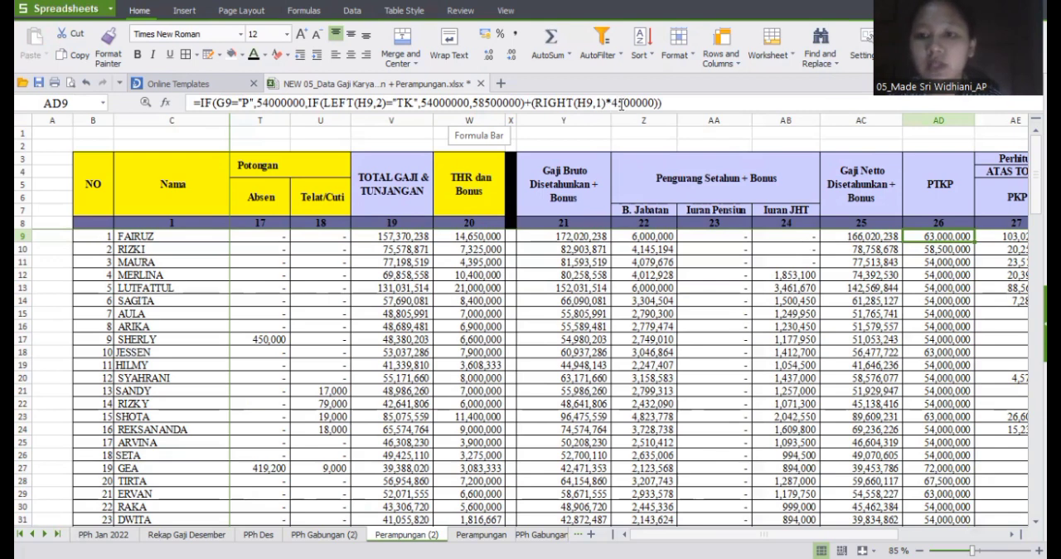
key(Right)
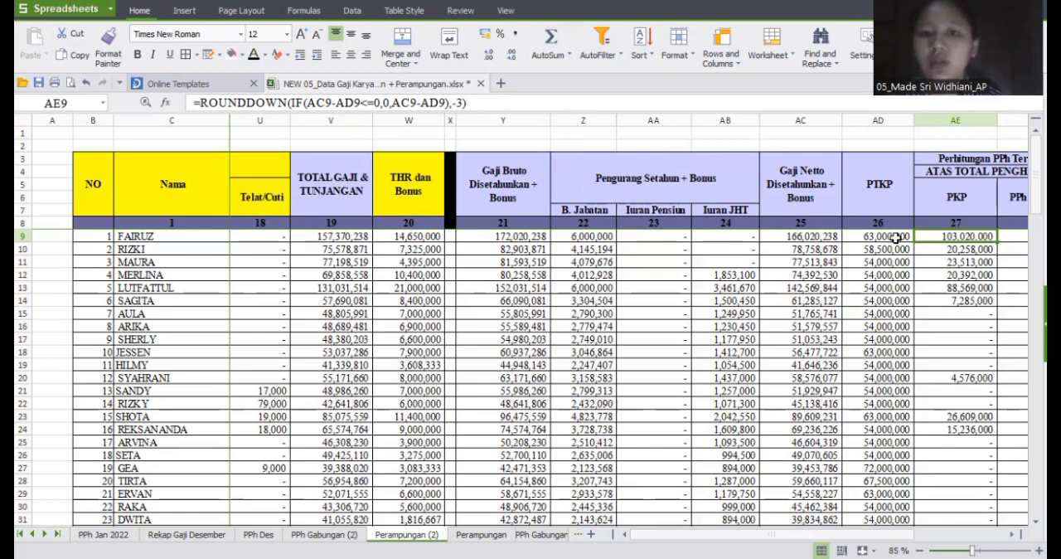
key(Right)
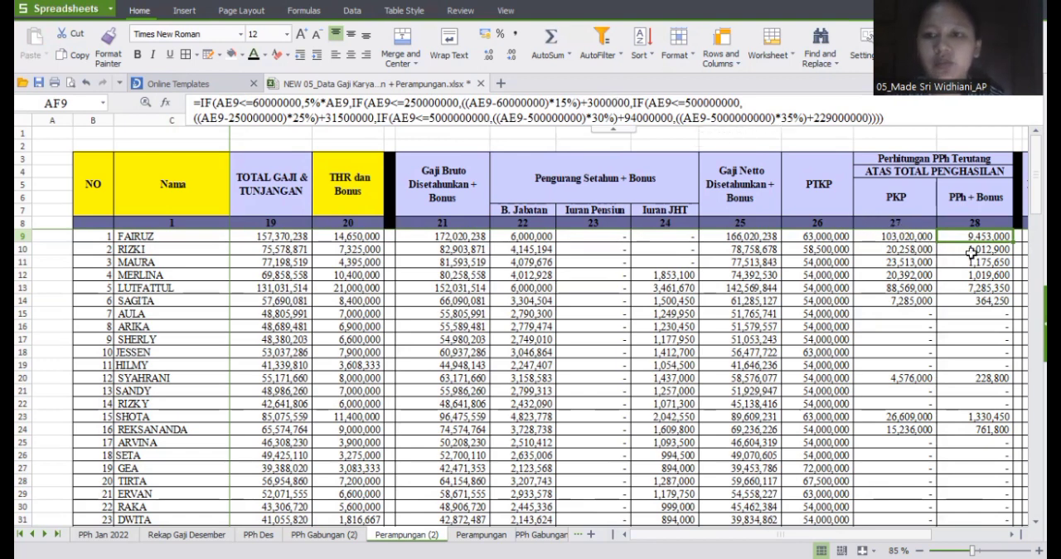
Step: Examine the row 9 formulas for PPh Sebelumnya and PPh Desember
key(Right)
key(Right)
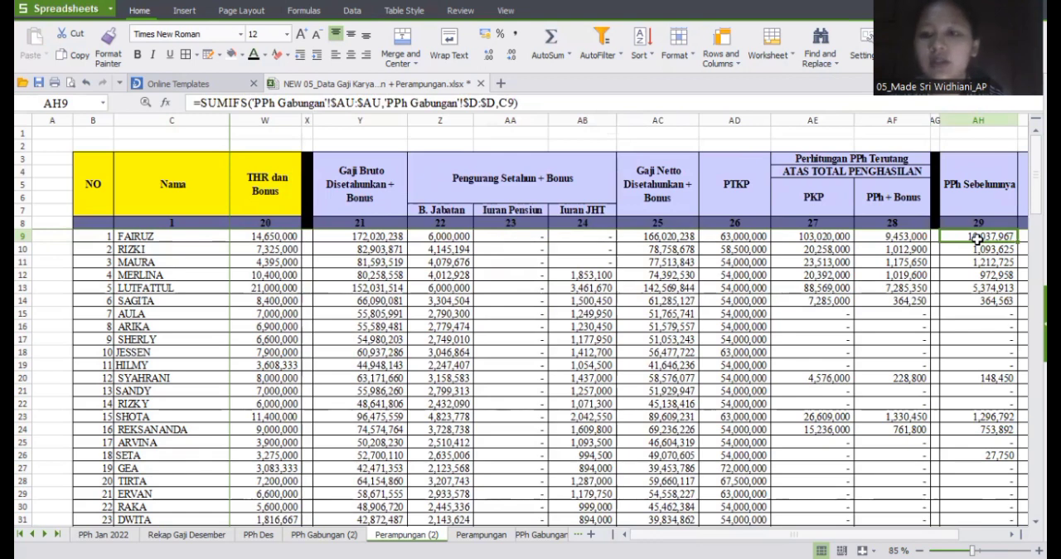
key(Right)
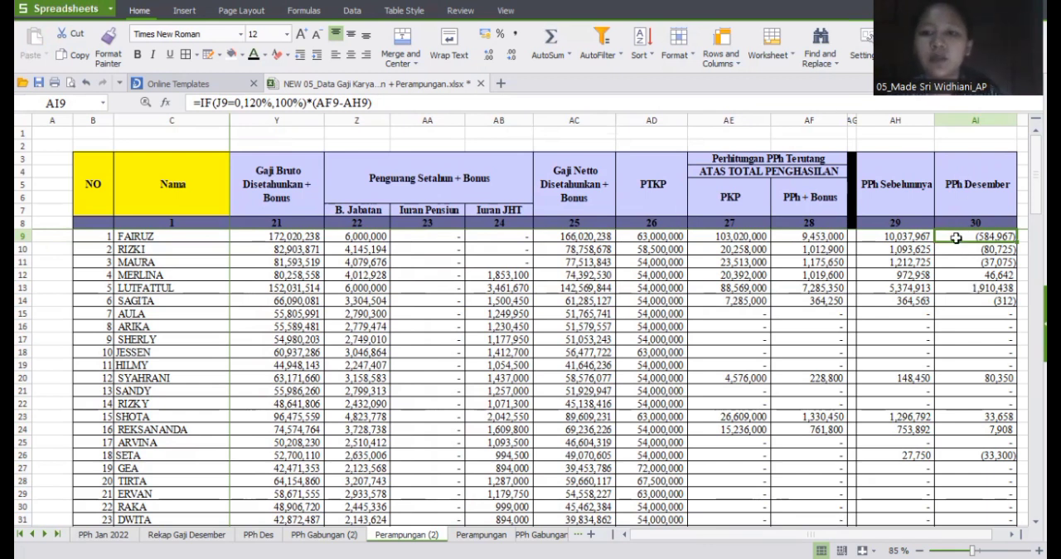
Step: Copy the PPh Desember column from AI9 down and paste it as values into TOTAL PPH TERUTANG from AT9 on the PPh Des sheet
key(ctrl+shift+Down)
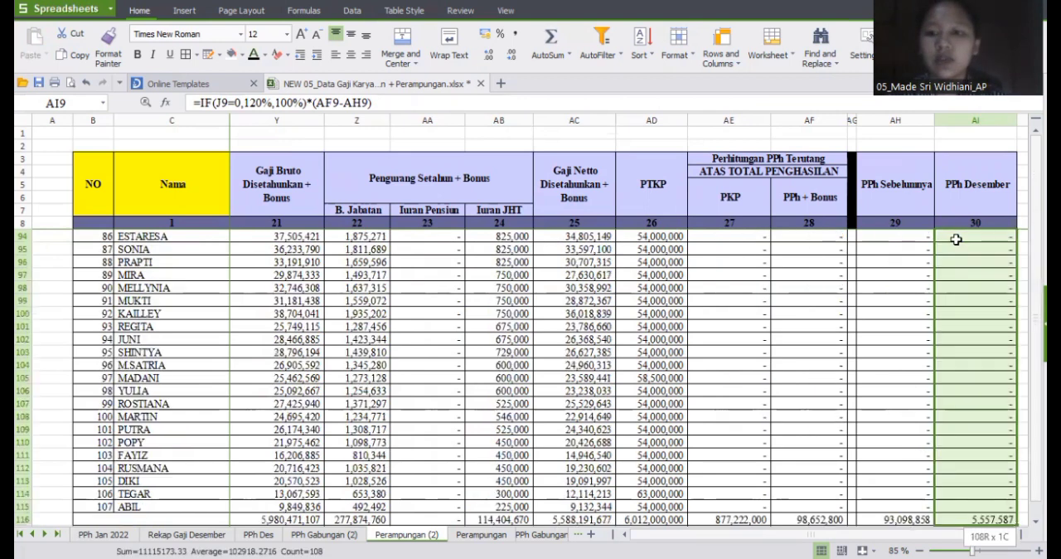
key(ctrl+c)
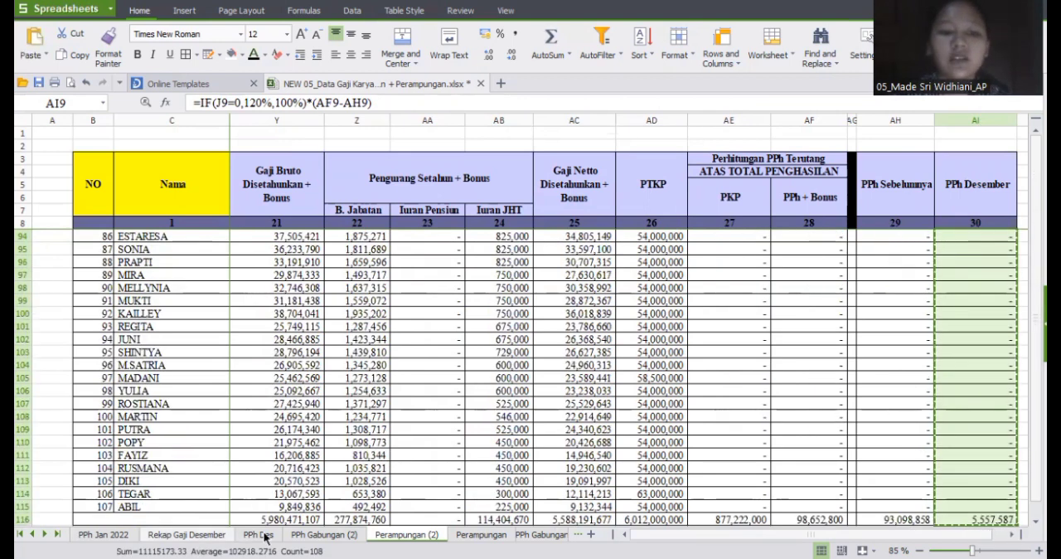
click(260, 535)
click(728, 278)
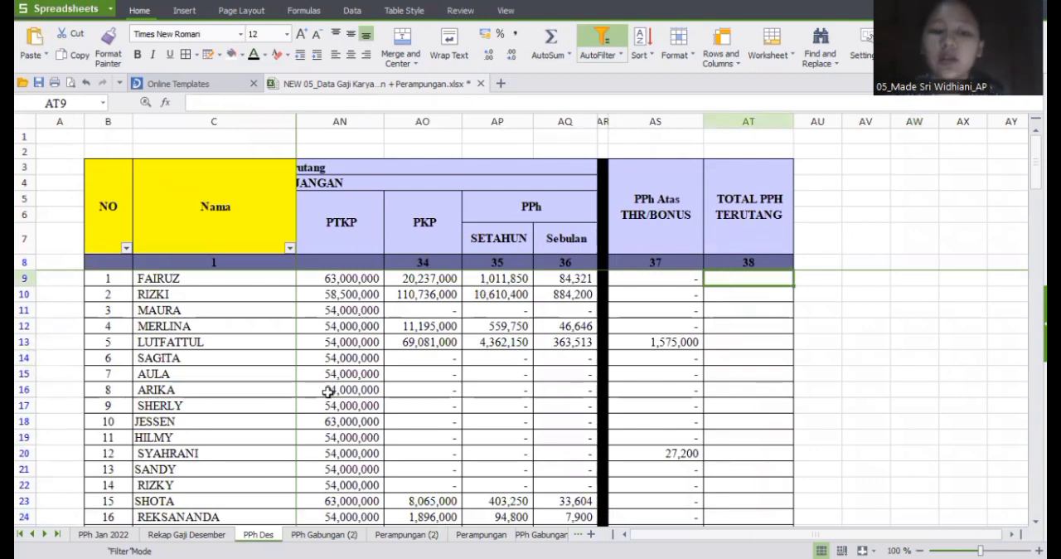
click(45, 54)
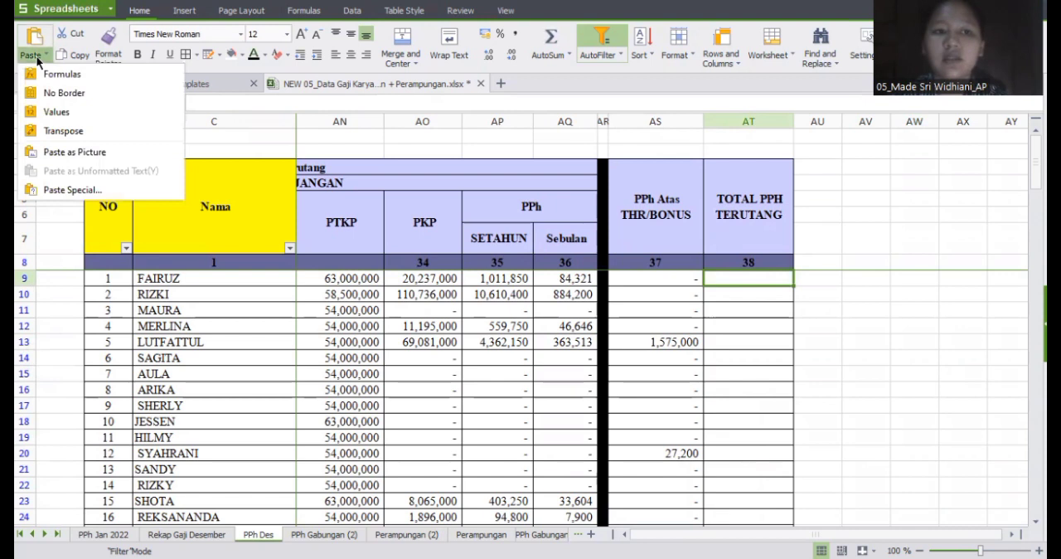
click(58, 111)
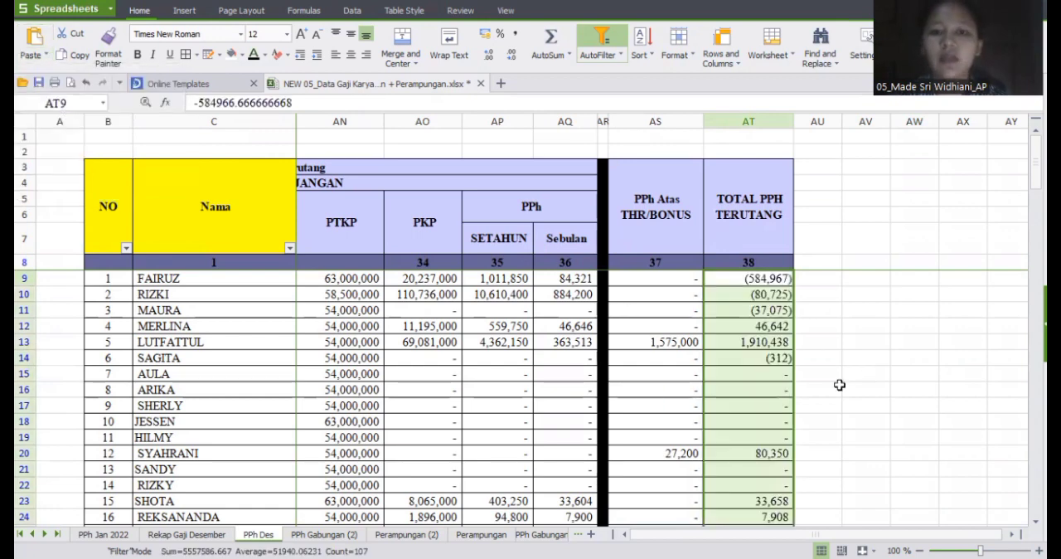
Step: Copy all employee data on the PPh Des sheet, from NO through TOTAL PPH TERUTANG, starting at B9
scroll(572, 357, left, 10)
click(101, 279)
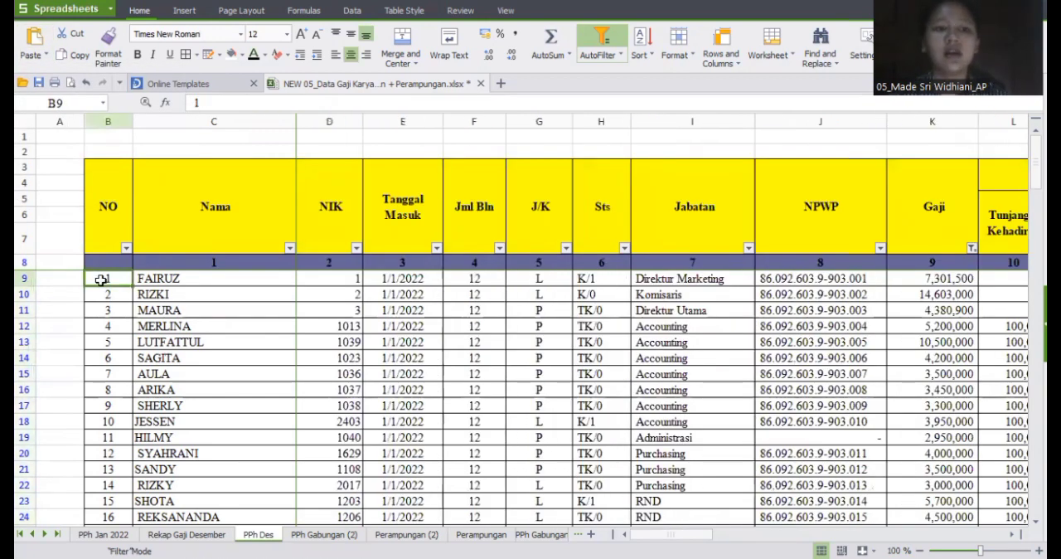
key(ctrl+shift+Right)
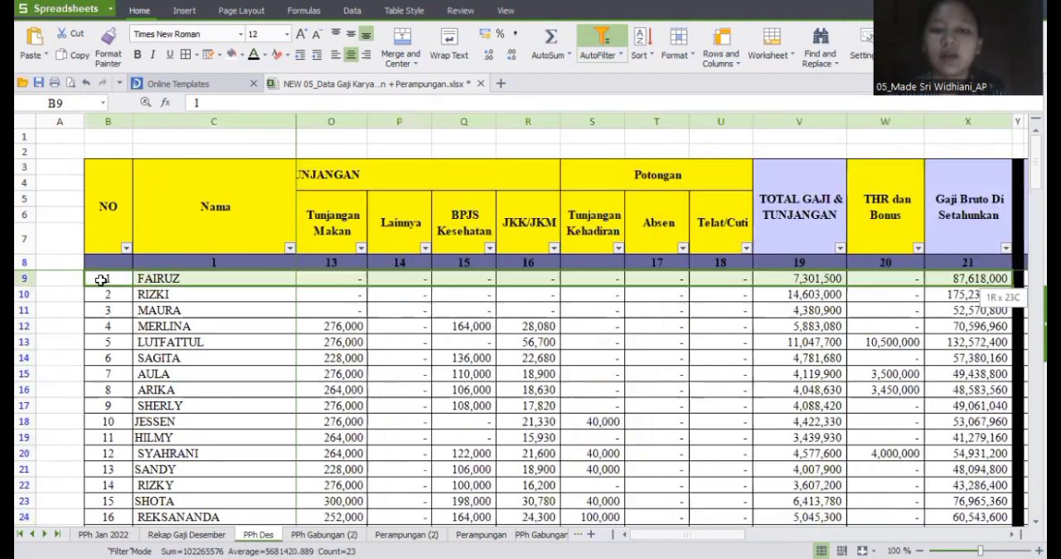
key(ctrl+shift+Right)
key(ctrl+shift+Right)
key(ctrl+shift+Right)
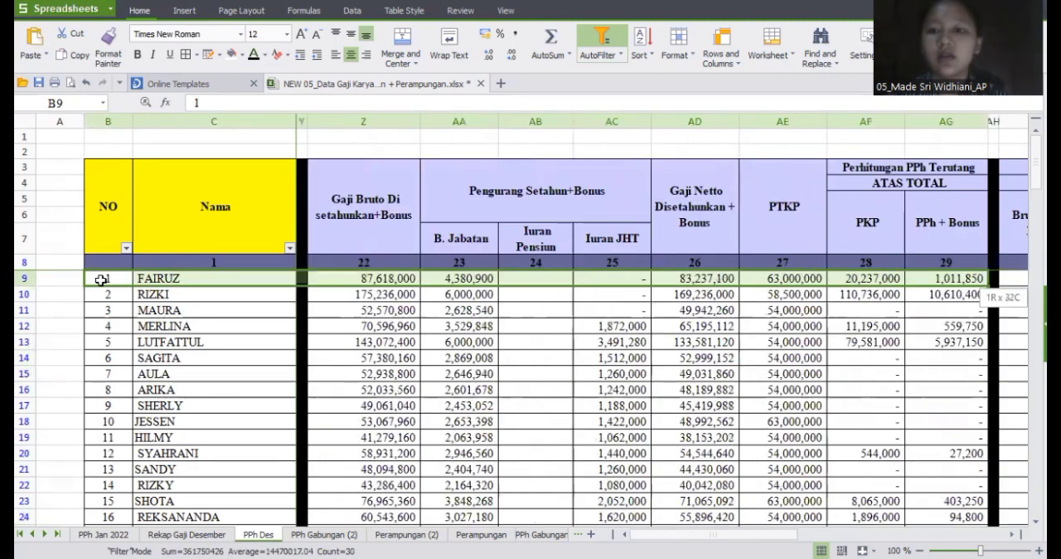
key(ctrl+shift+Right)
key(ctrl+shift+Right)
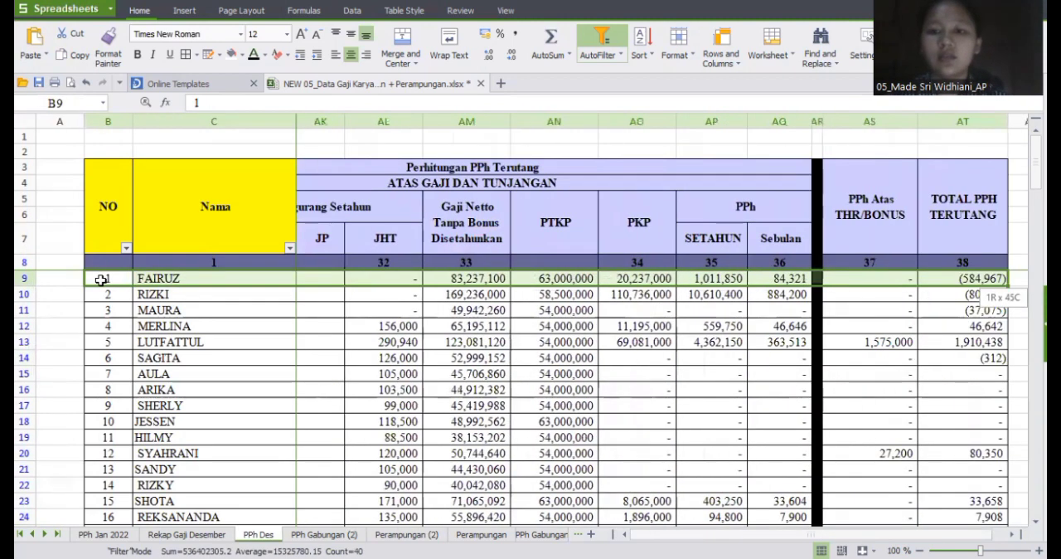
key(ctrl+shift+Down)
key(ctrl+c)
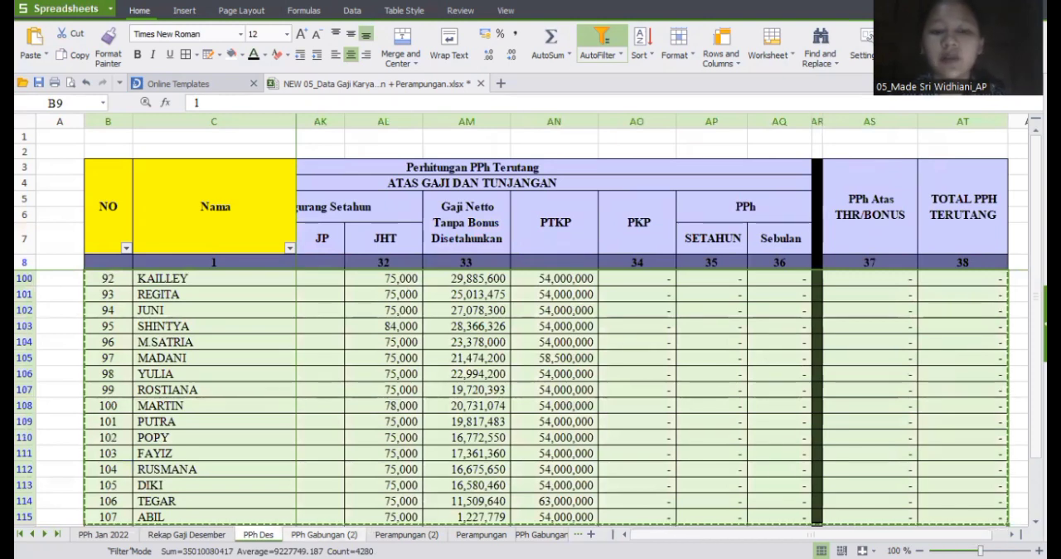
Step: Paste the copied December data as values at C1097 on PPh Gabungan (2), the first row of month 12
key(ctrl+Page_Down)
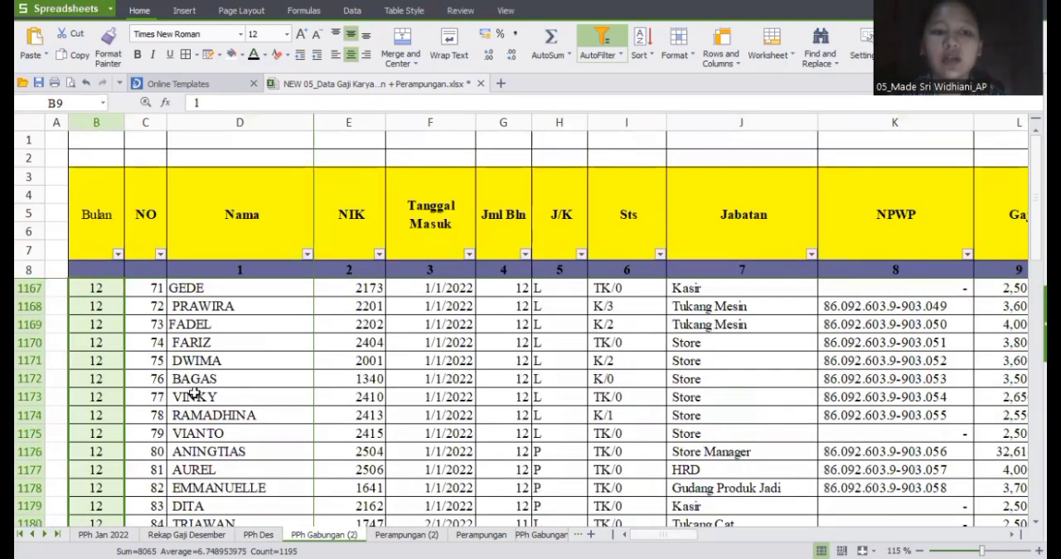
scroll(192, 393, up, 20)
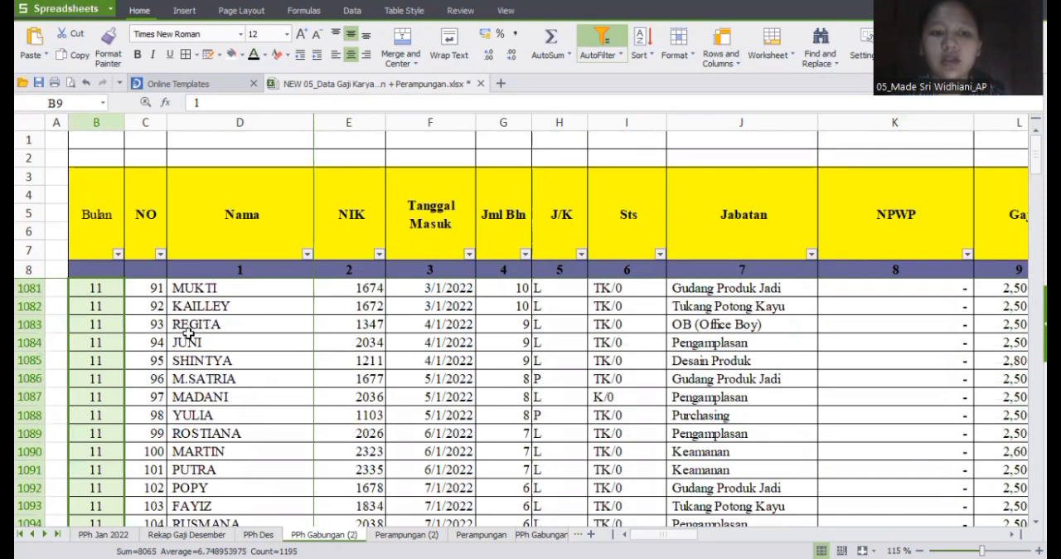
scroll(189, 333, down, 3)
click(139, 401)
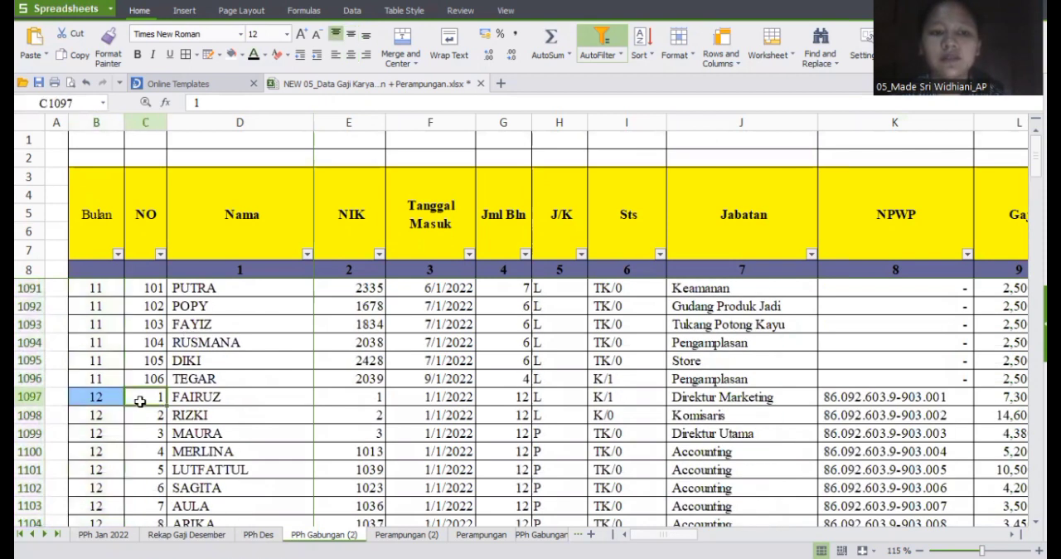
click(35, 54)
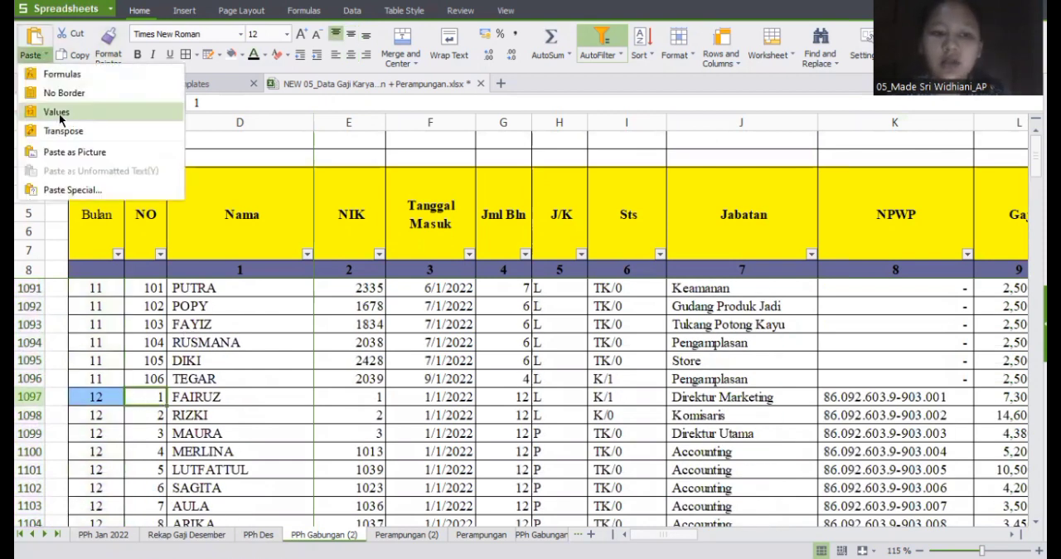
click(56, 112)
scroll(798, 385, right, 10)
scroll(798, 384, left, 10)
Step: In the Contoh sheet of 05_Upah Harian.xls, inspect the PTKP, DPP and PPh formulas of the 200rb/pcs tailor example in row 23
scroll(798, 384, up, 20)
scroll(798, 384, down, 5)
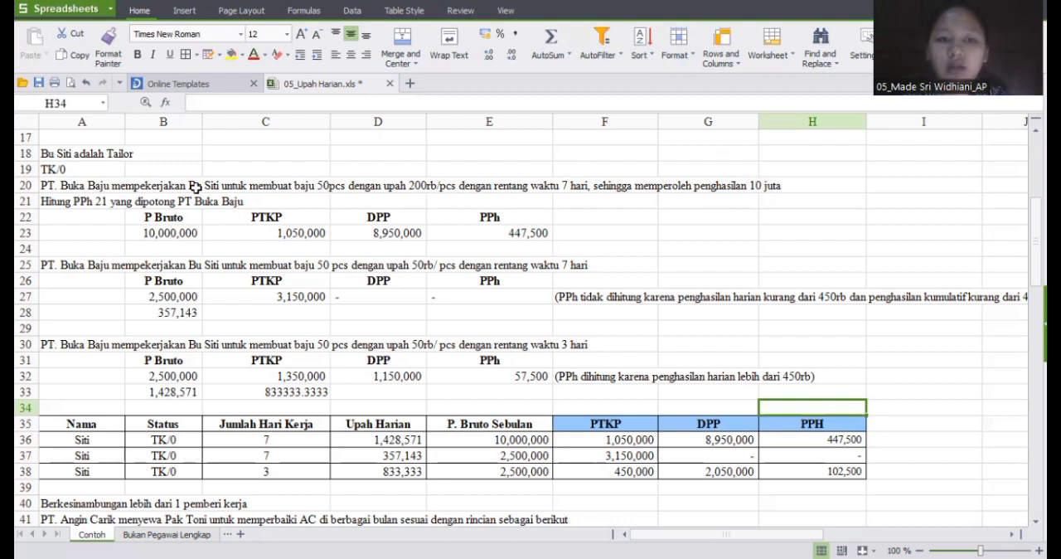
click(288, 232)
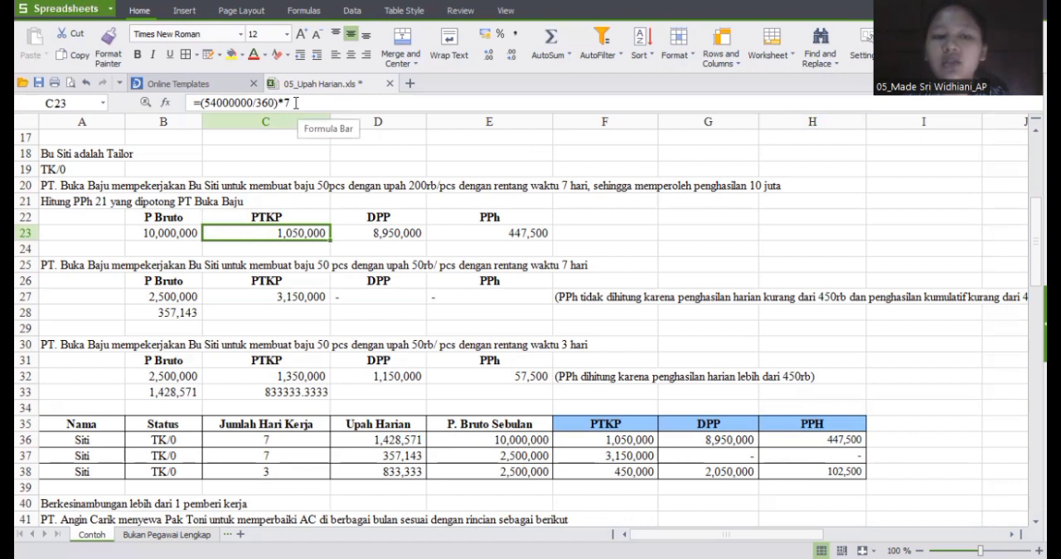
click(376, 233)
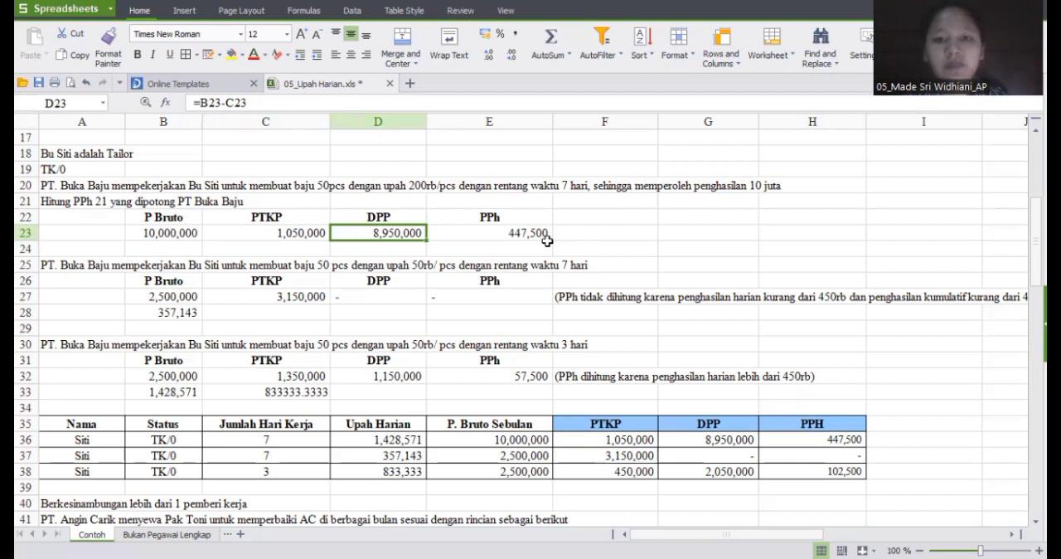
click(476, 238)
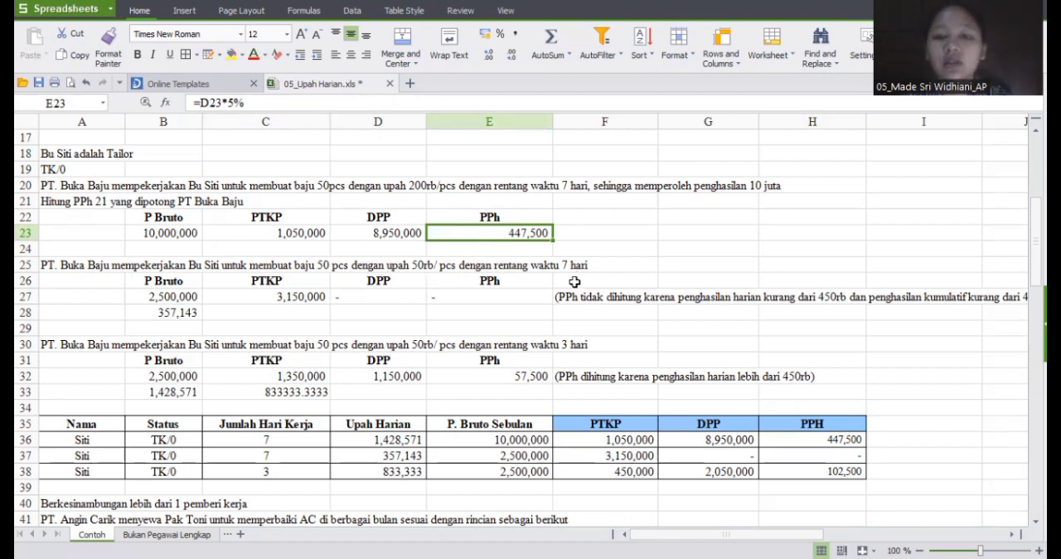
Step: Inspect the P Bruto, PTKP, DPP and PPh cells in row 27 and the daily wage in B28 for the 50rb/pcs, 7-day example
click(163, 292)
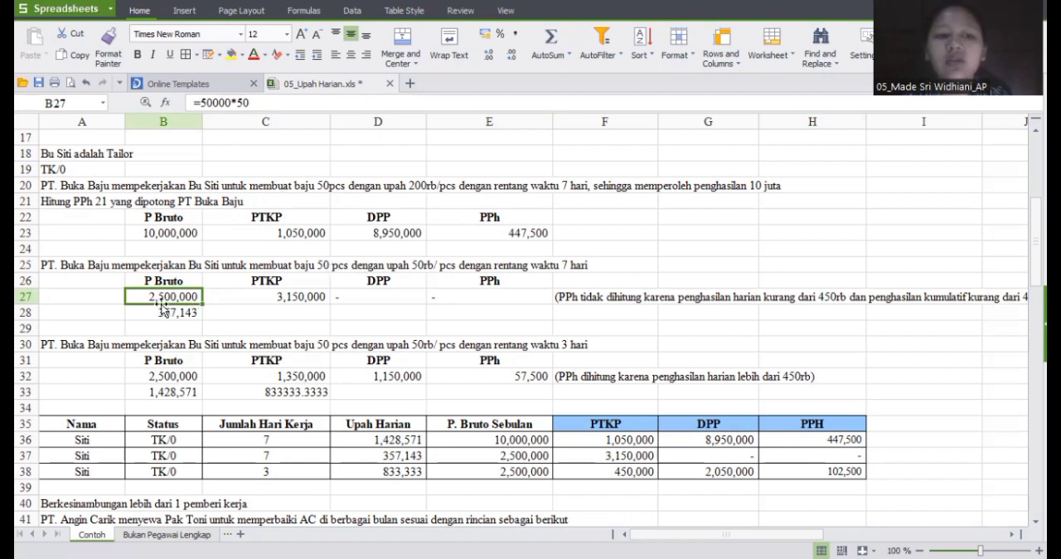
click(284, 301)
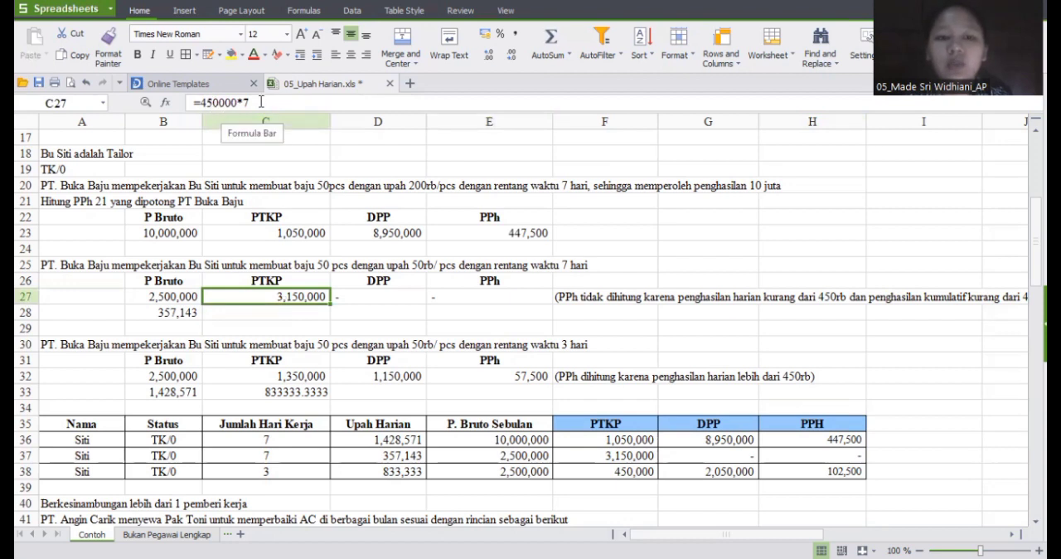
click(344, 290)
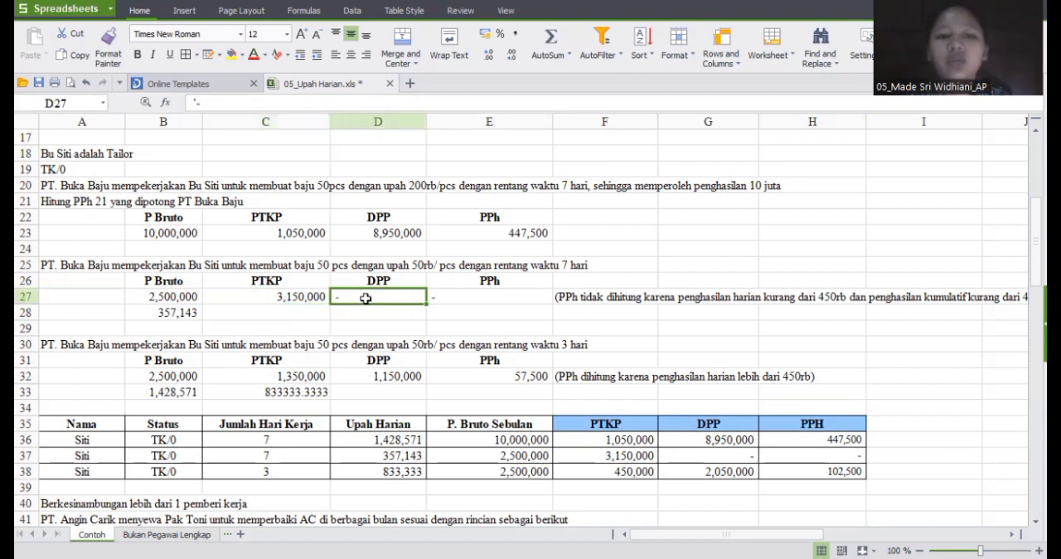
click(454, 297)
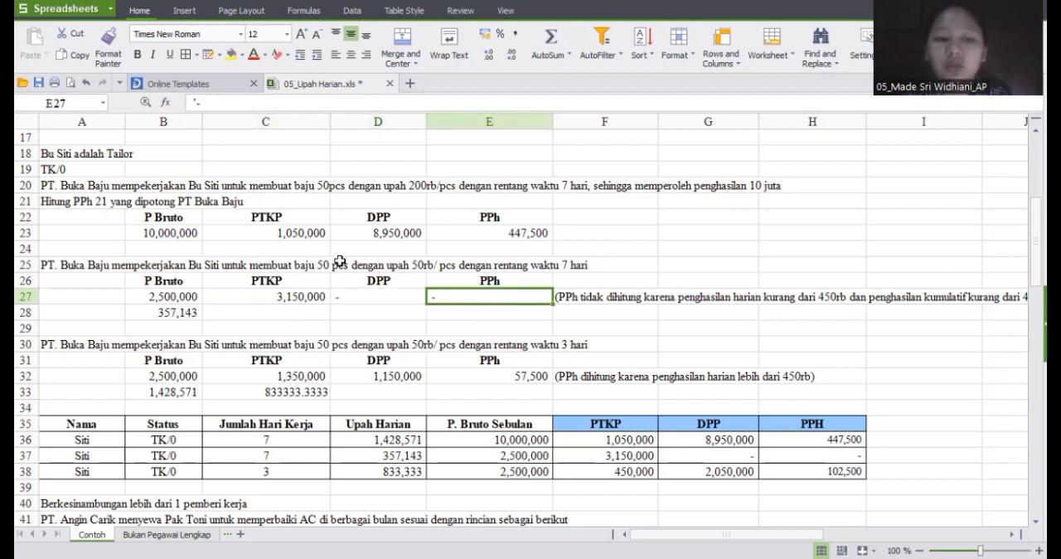
click(151, 314)
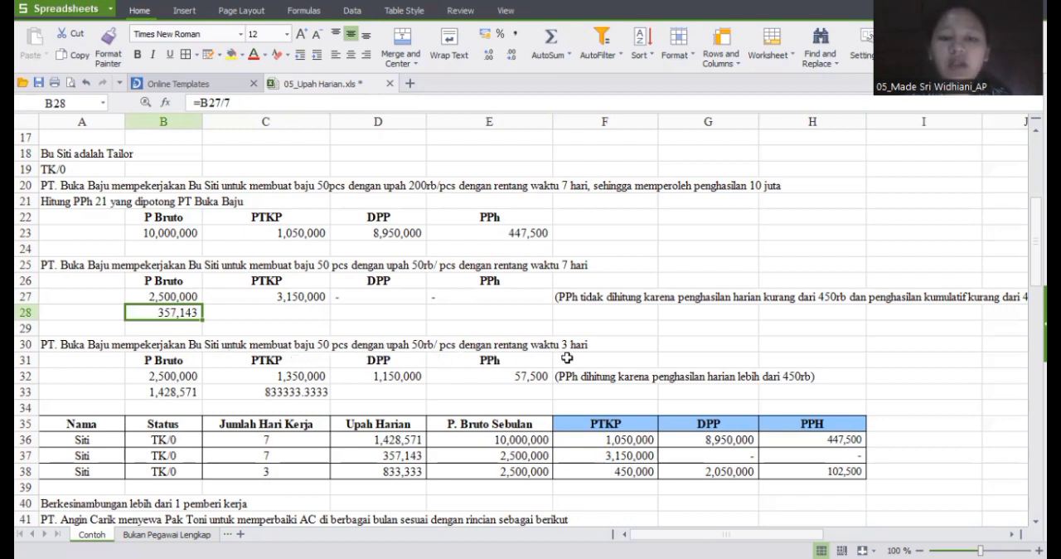
Step: Review the row 32 formulas of the 50rb/pcs, 3-day example, and restore the daily-wage formula =B32/3 in A32
click(152, 376)
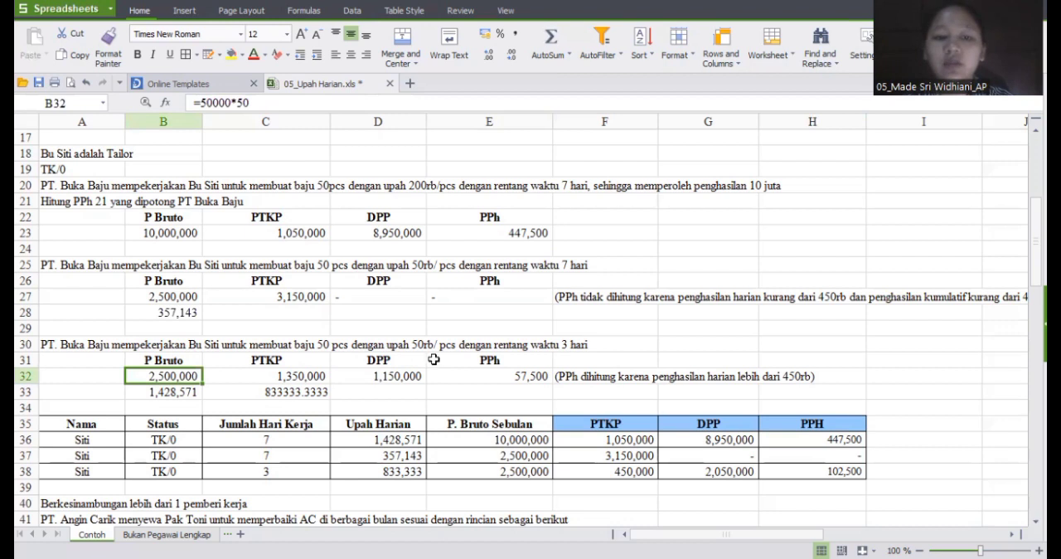
click(261, 378)
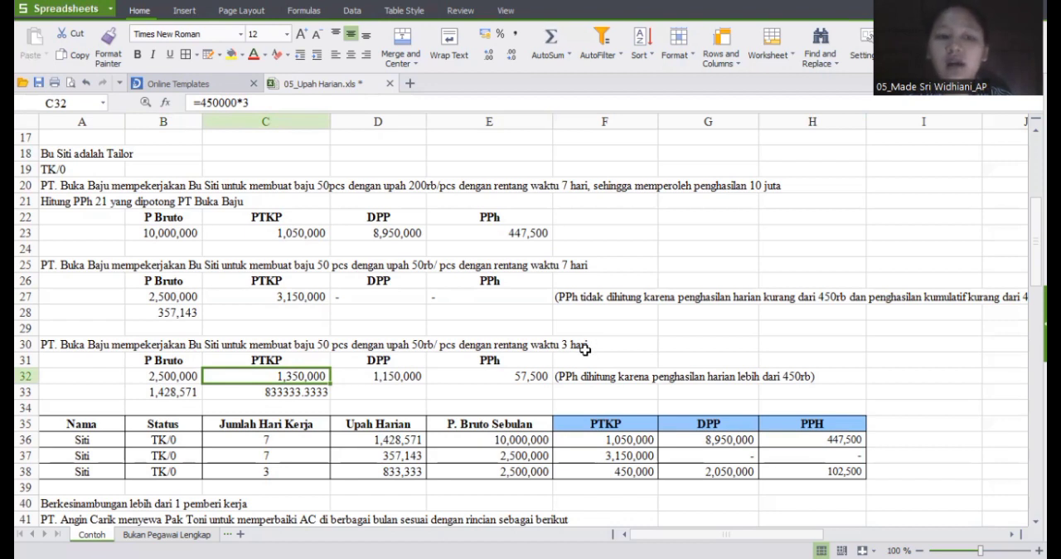
click(369, 385)
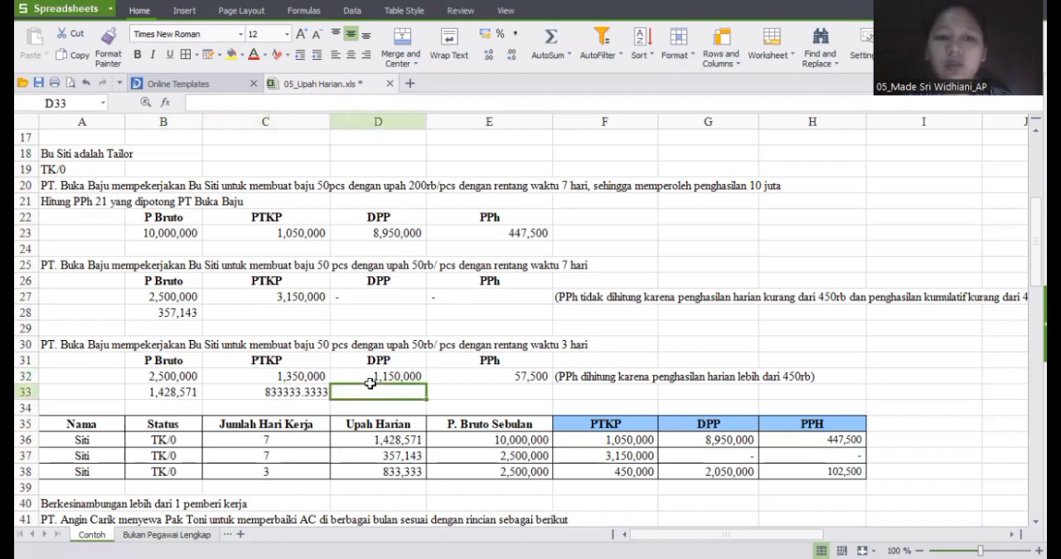
click(380, 376)
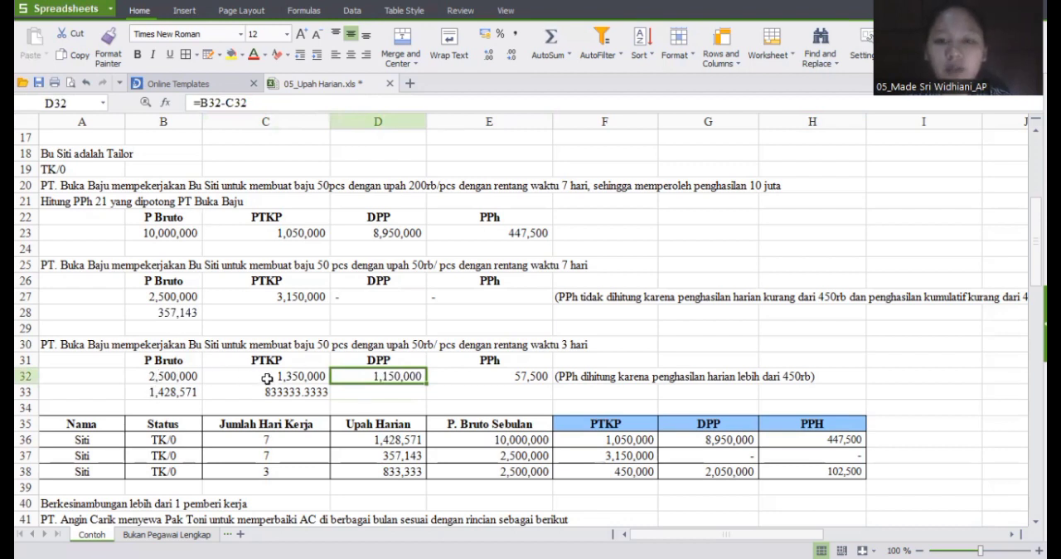
click(461, 372)
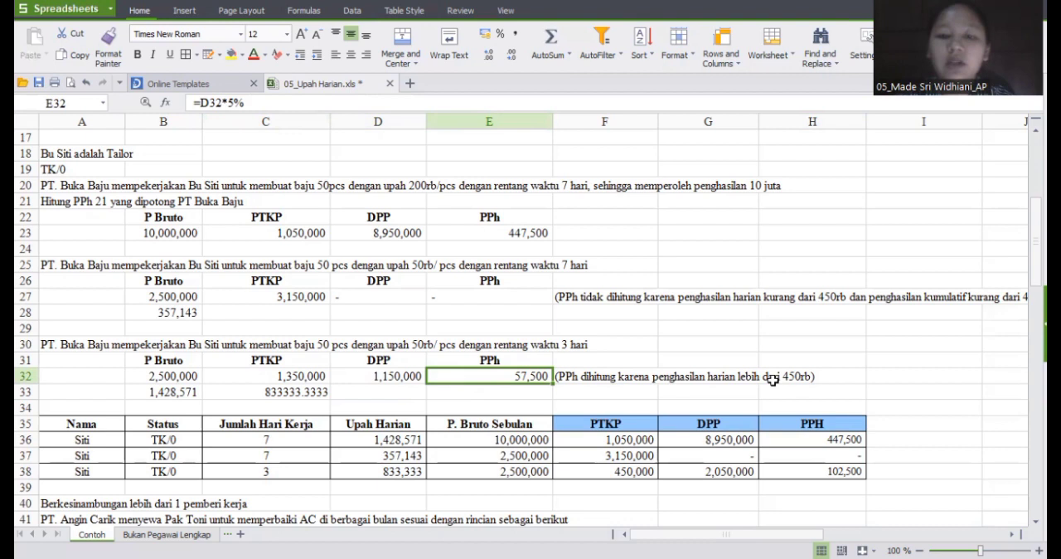
key(ctrl+z)
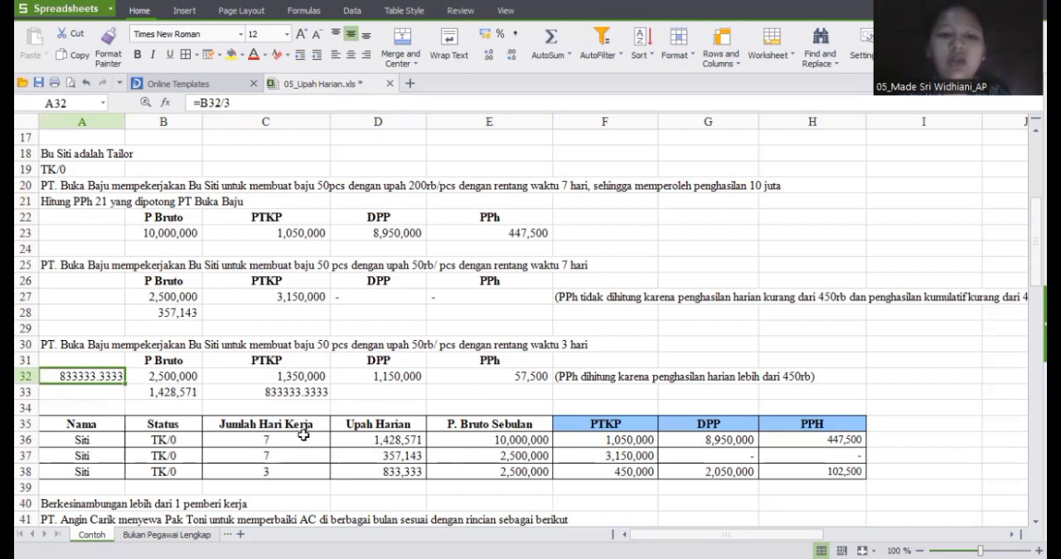
Step: Examine Upah Harian, P. Bruto Sebulan, PTKP and DPP in row 36 of the summary table, comparing the daily wage with B33
click(377, 440)
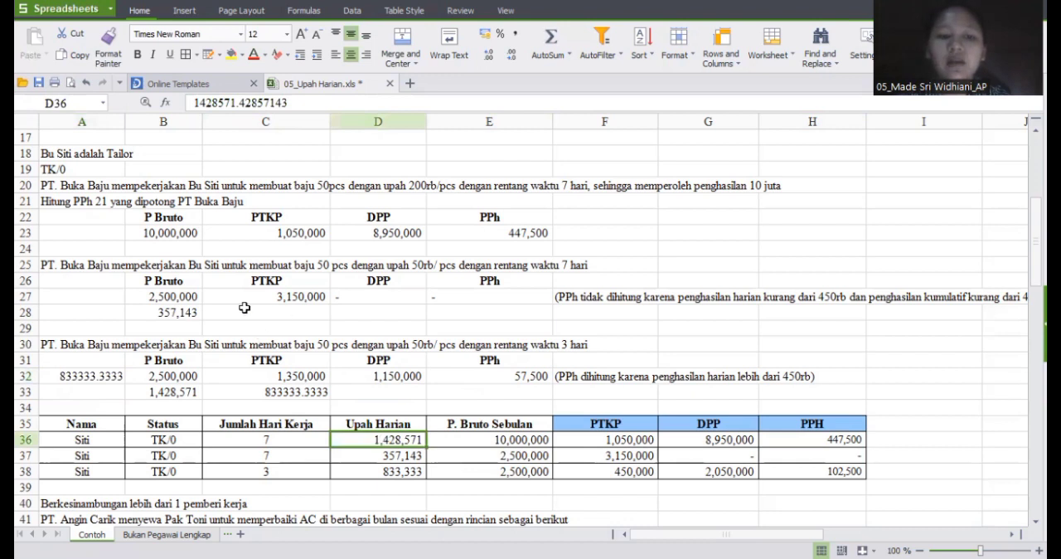
click(181, 392)
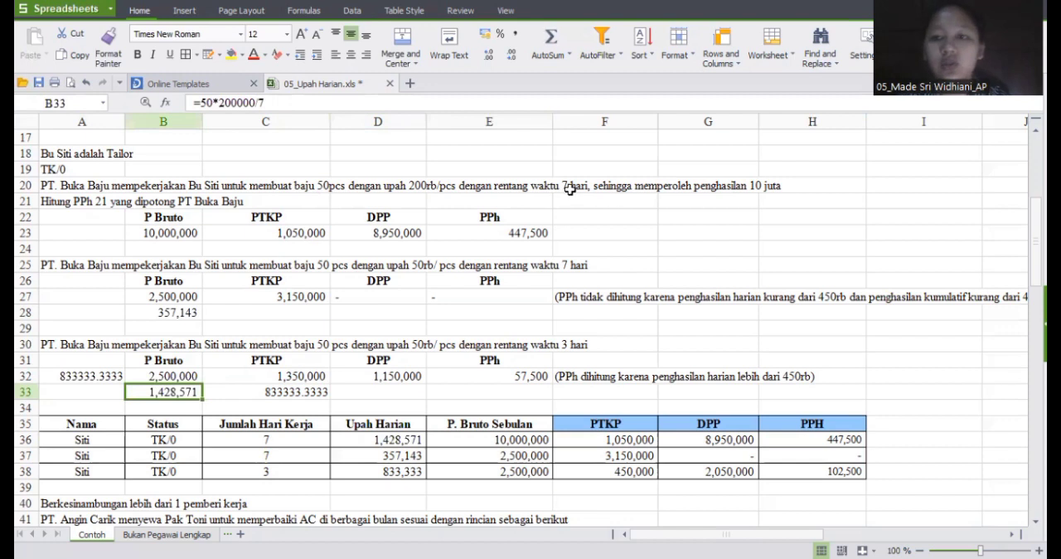
click(465, 442)
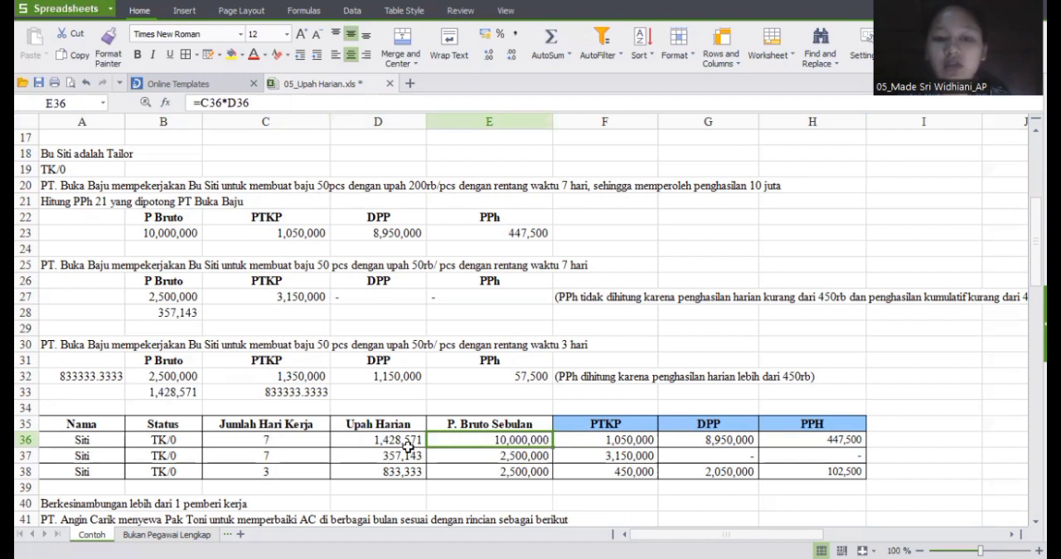
click(614, 440)
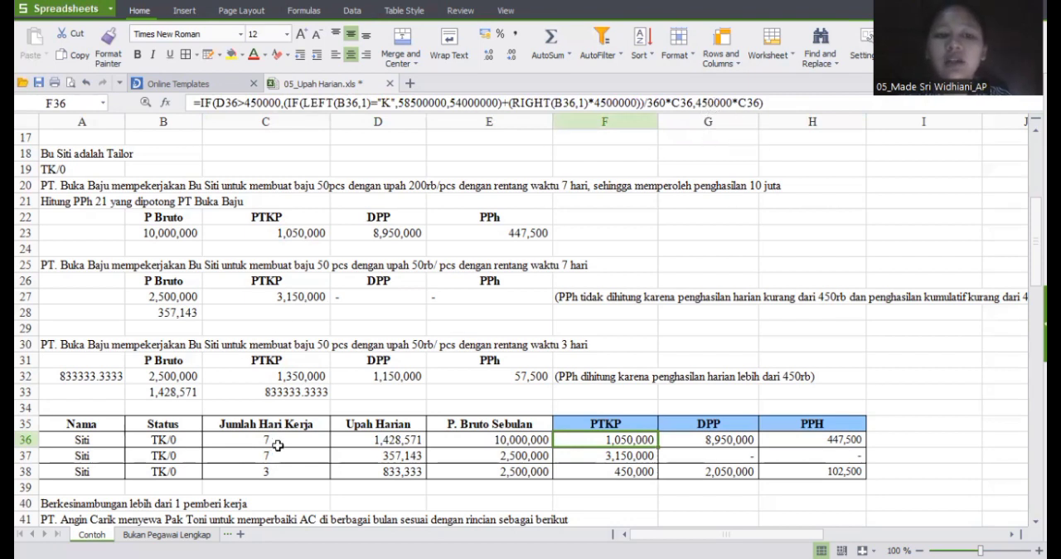
click(718, 444)
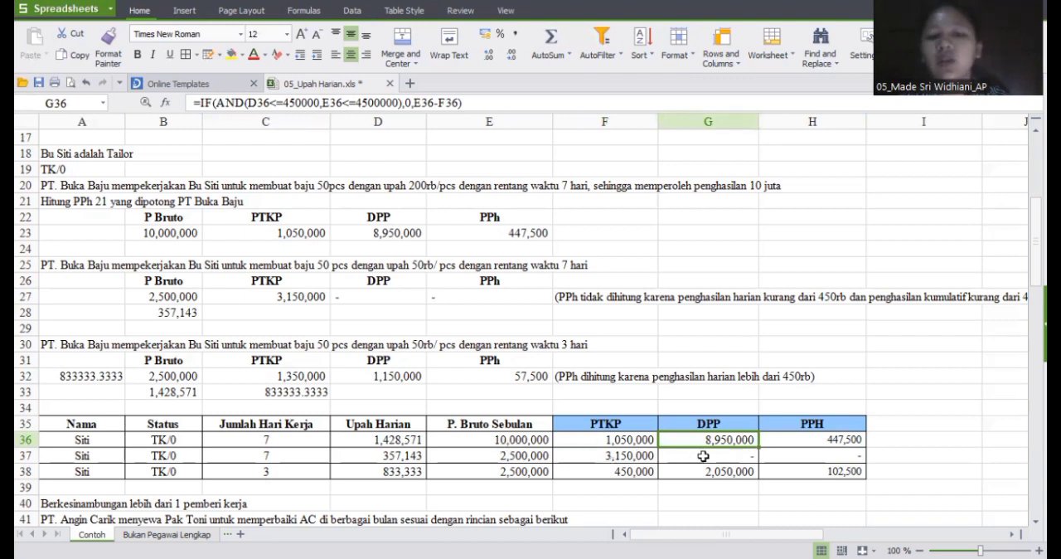
Step: Read through the tiered PPH formula in H36, and recheck Jumlah Hari Kerja and Upah Harian in the same row
click(809, 438)
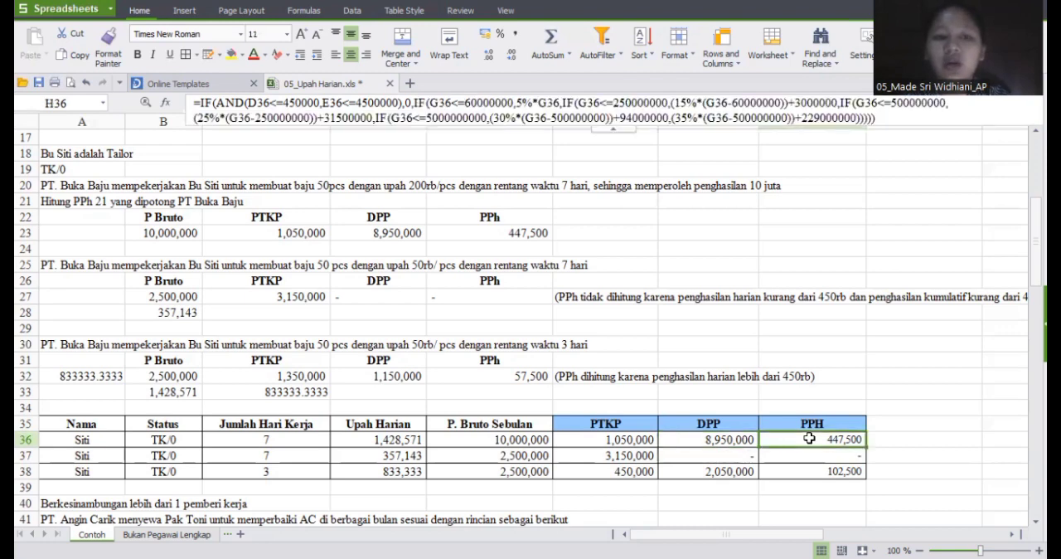
double_click(808, 438)
scroll(918, 417, down, 3)
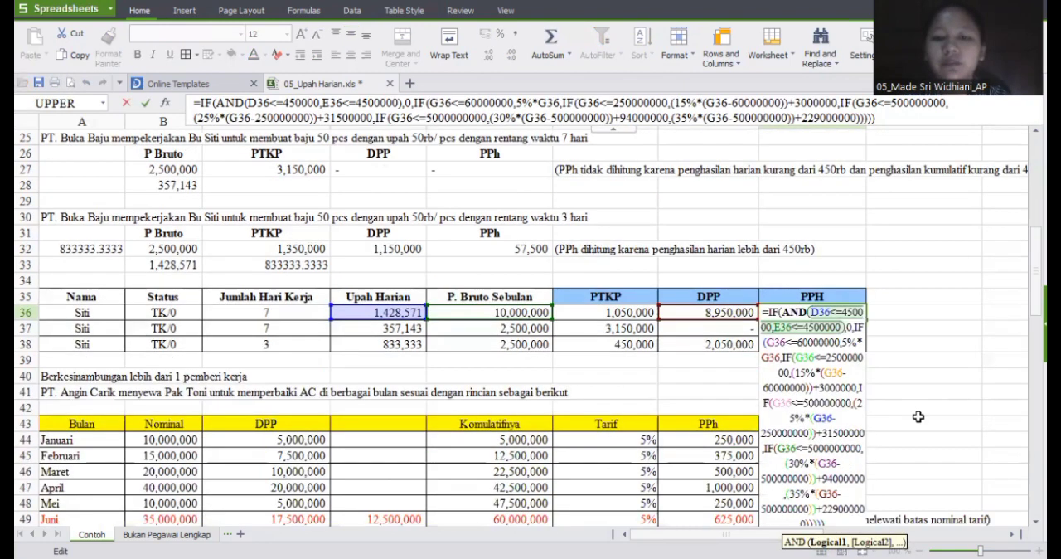
scroll(918, 417, down, 3)
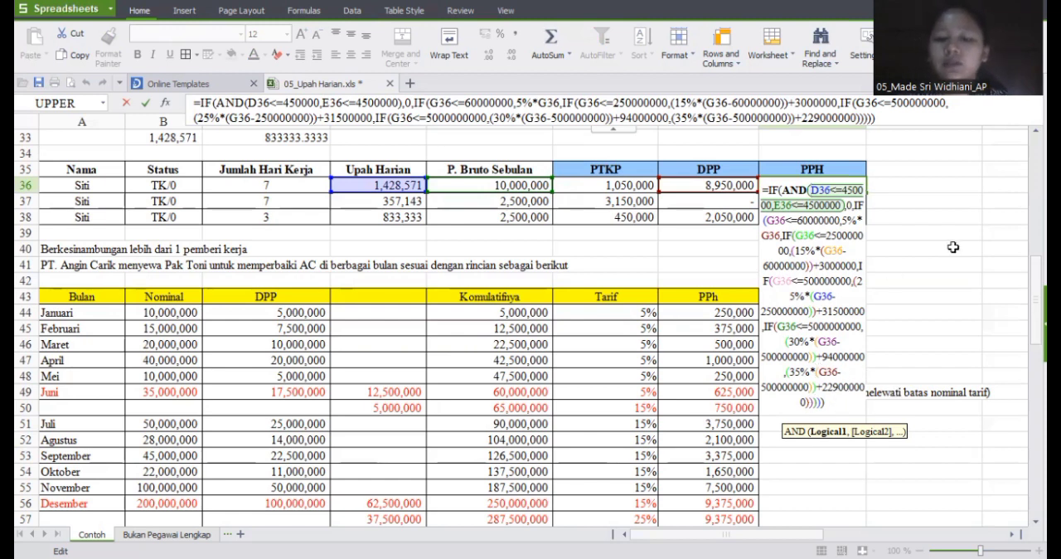
key(Return)
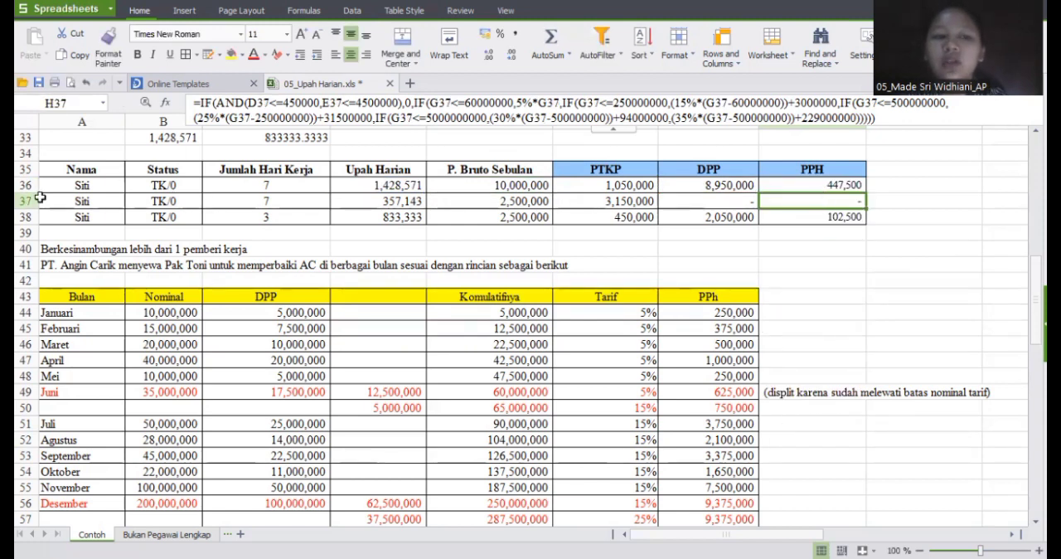
click(295, 185)
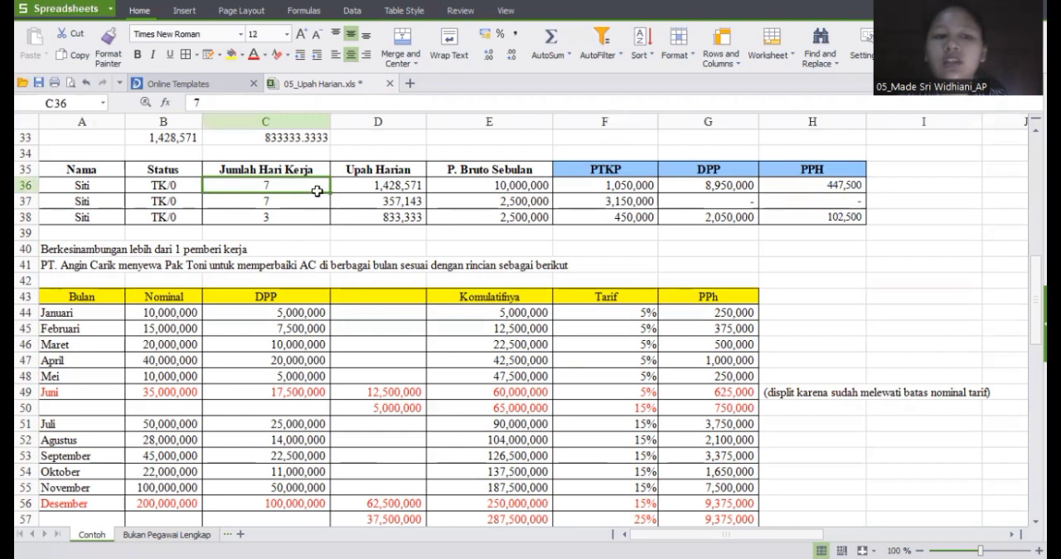
click(388, 189)
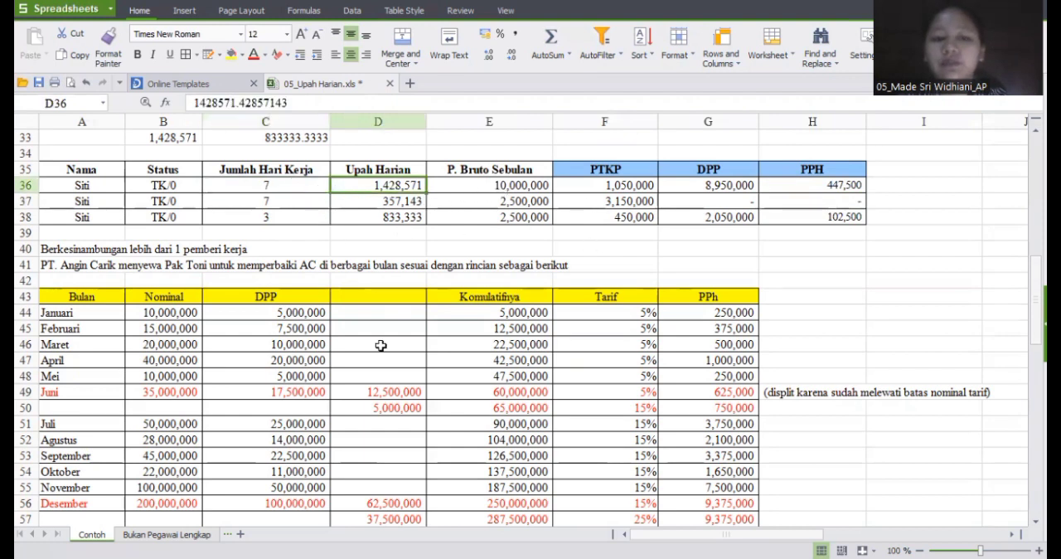
Step: On the Bukan Pegawai Lengkap sheet, review the input columns from Penghasilan Bulan ke- through Jumlah Gaji Bruto Bulan ini
click(167, 534)
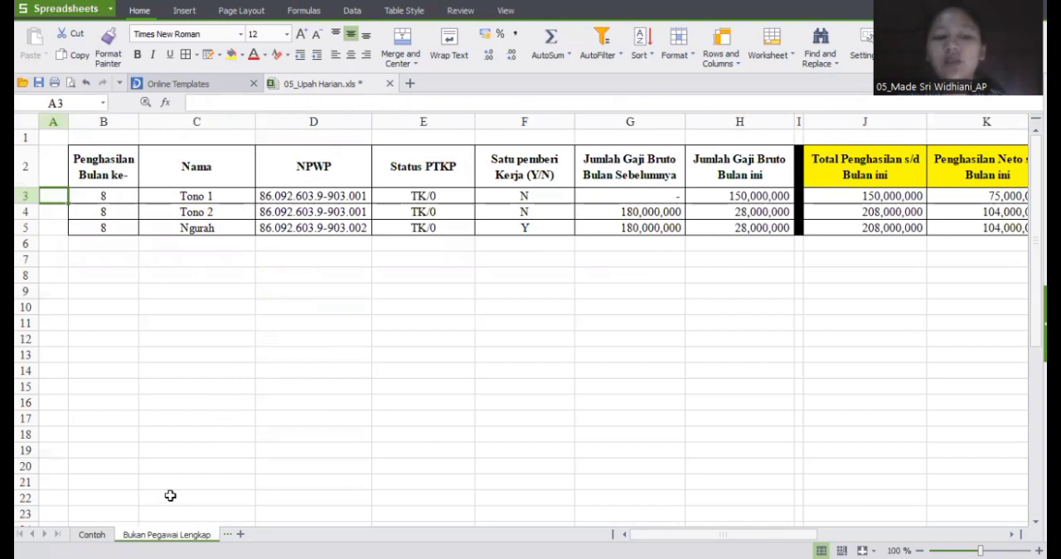
click(102, 198)
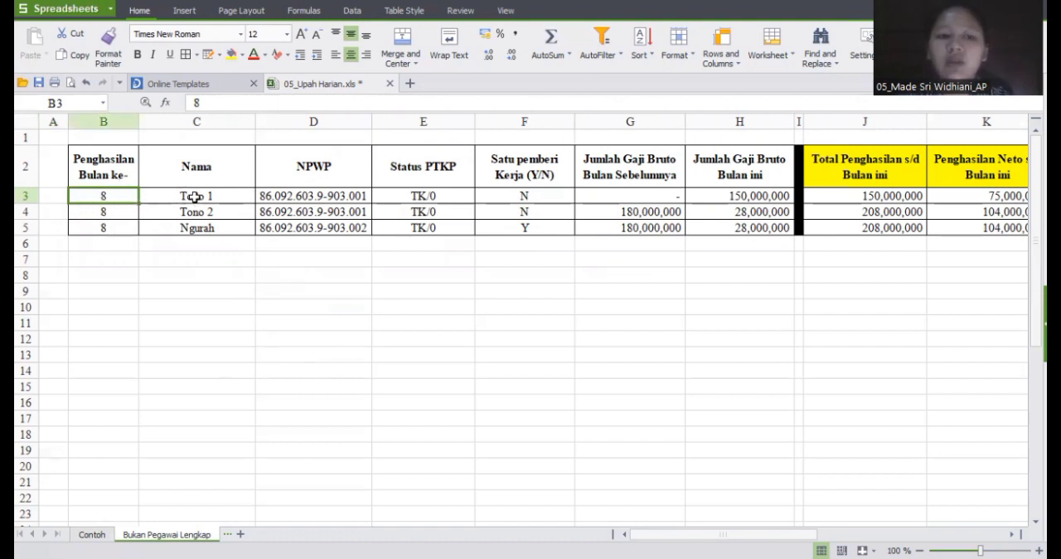
click(303, 196)
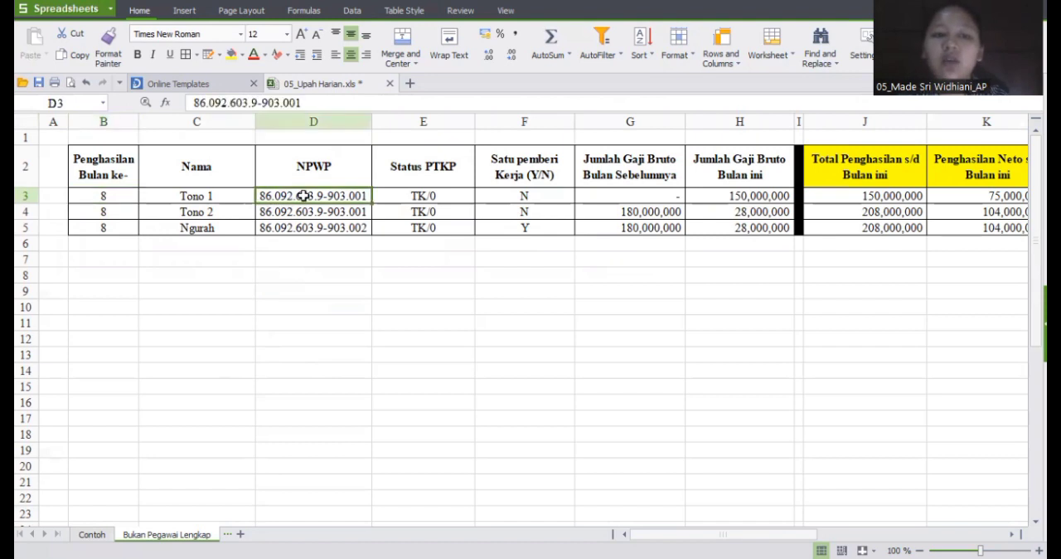
click(451, 200)
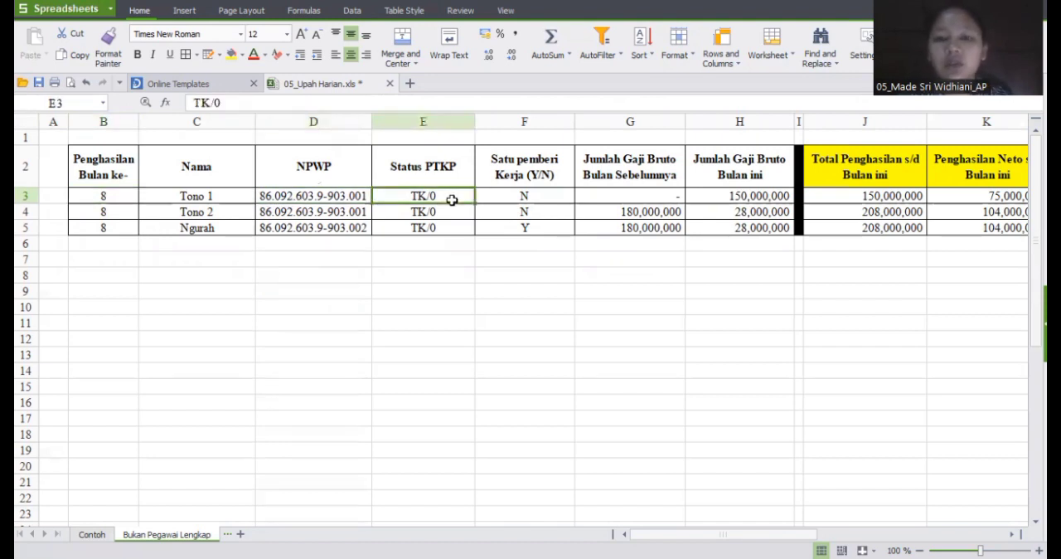
click(542, 202)
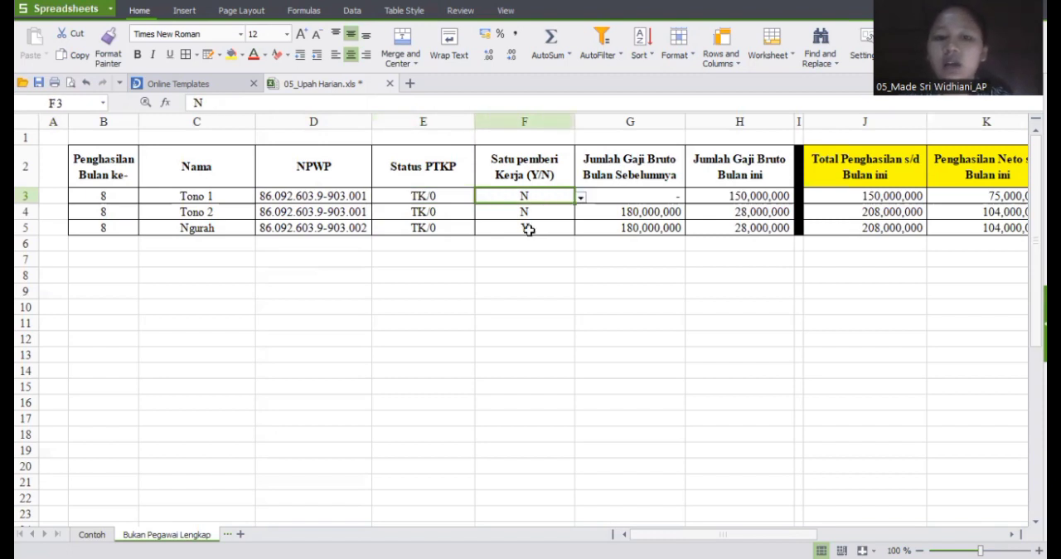
click(529, 229)
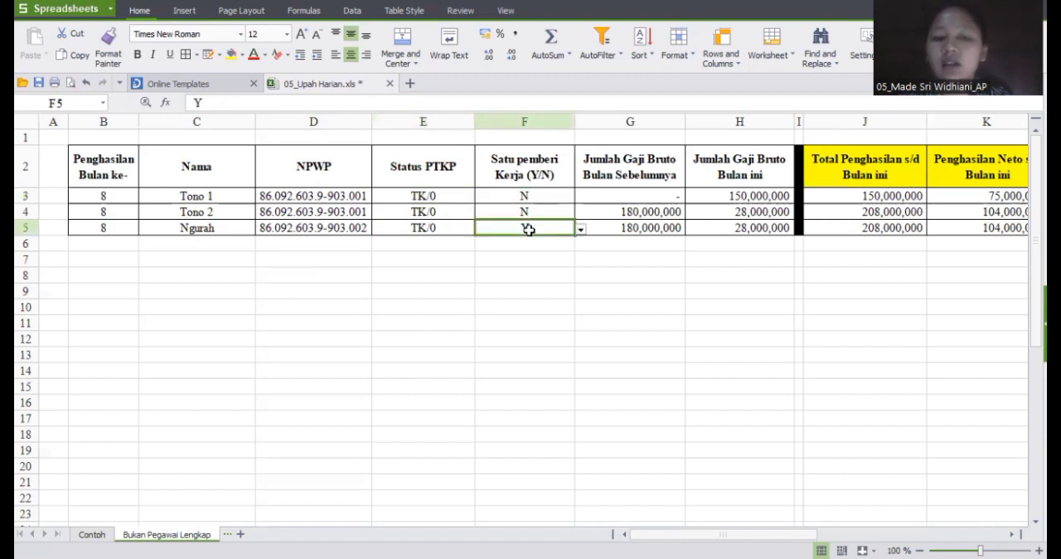
click(637, 196)
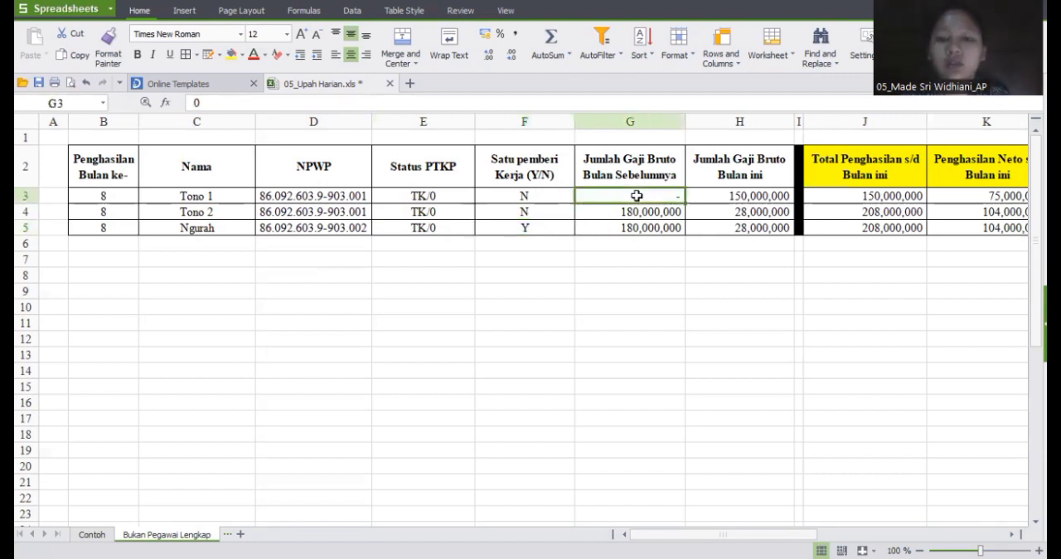
click(755, 193)
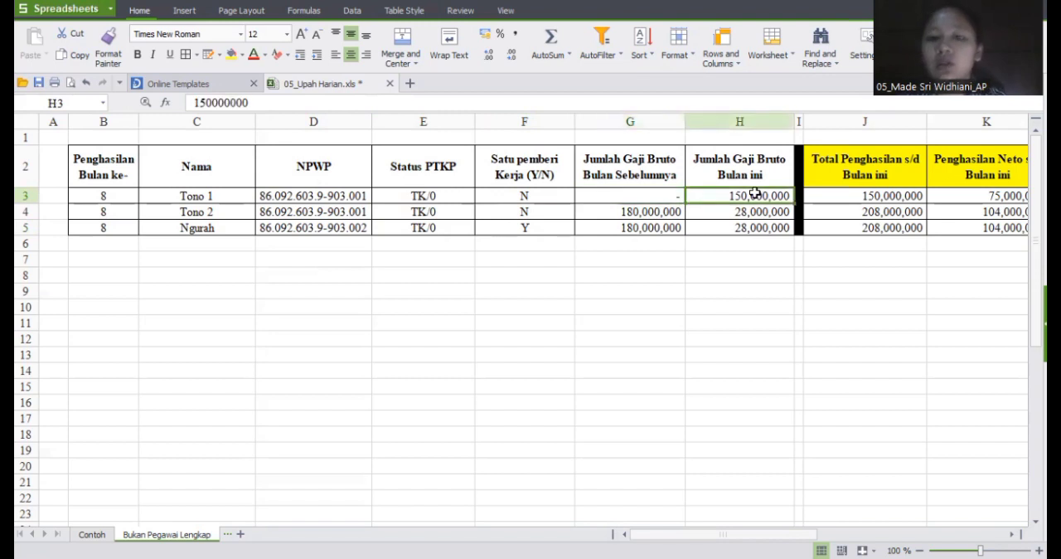
Step: Review the row 3 formulas for Total Penghasilan, Penghasilan Neto and PTKP s/d Bulan ini, and DPP
click(873, 195)
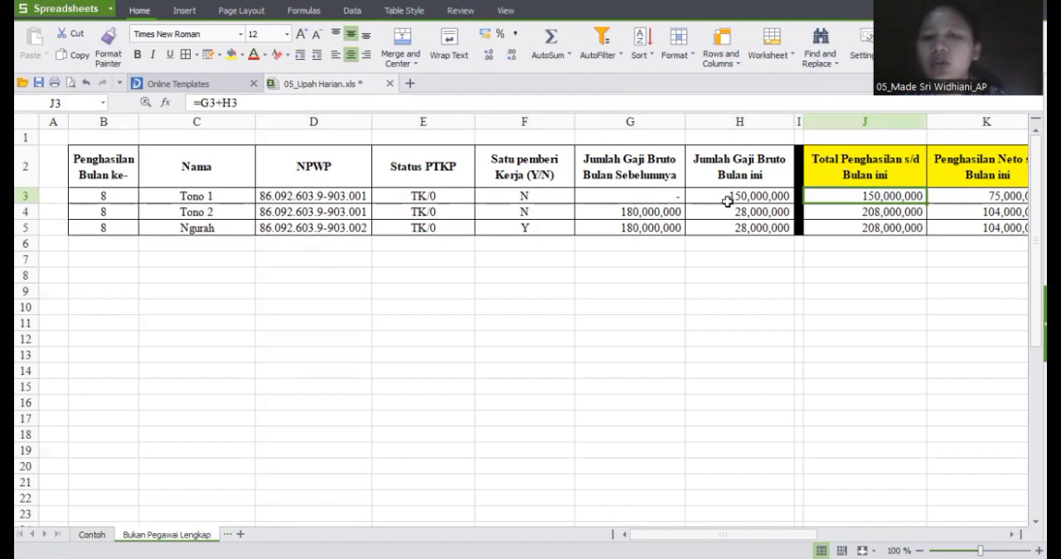
click(955, 197)
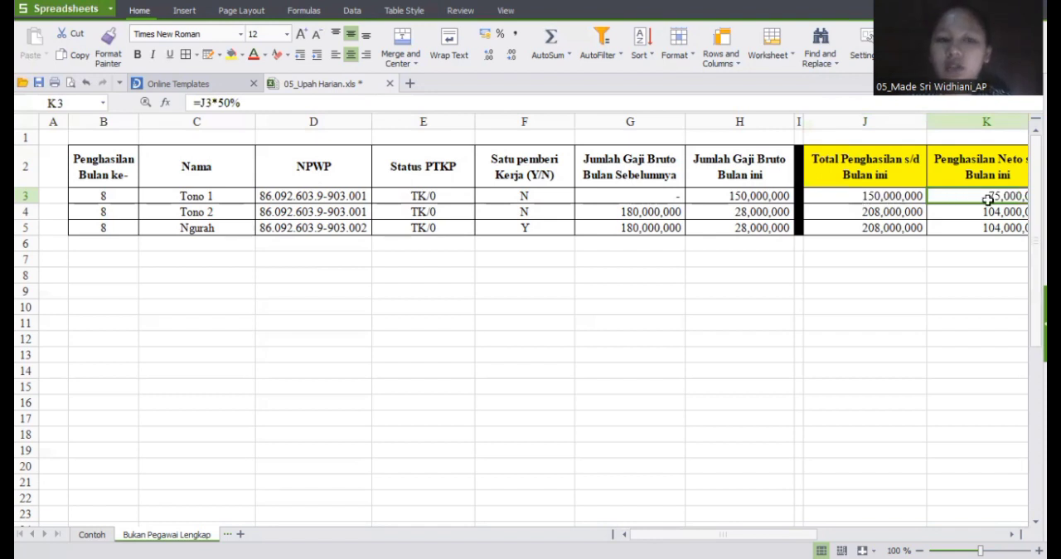
key(Right)
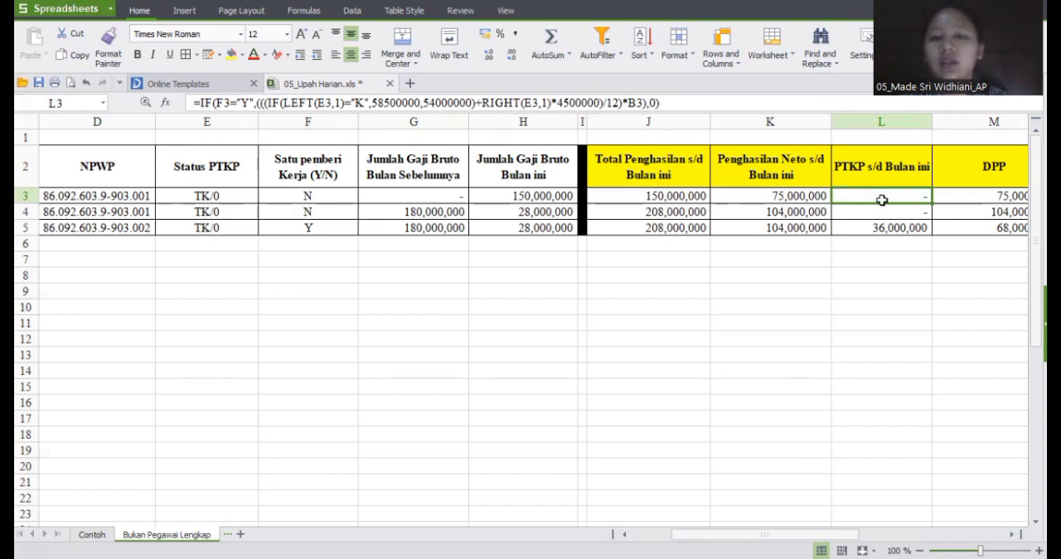
click(958, 203)
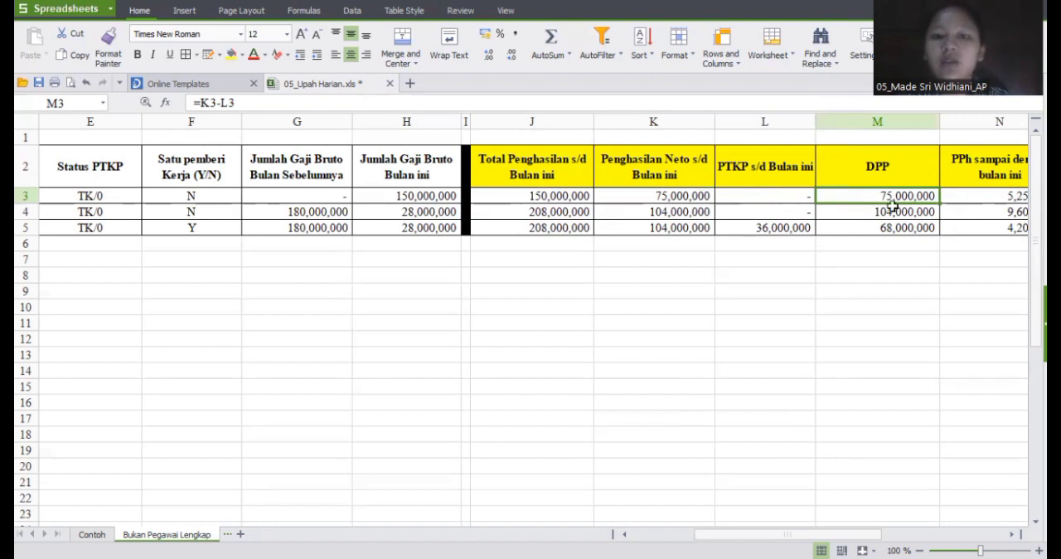
Step: Open the tiered IF formula in N3, PPh sampai dengan bulan ini, and read through its brackets without changing it
click(964, 197)
double_click(965, 197)
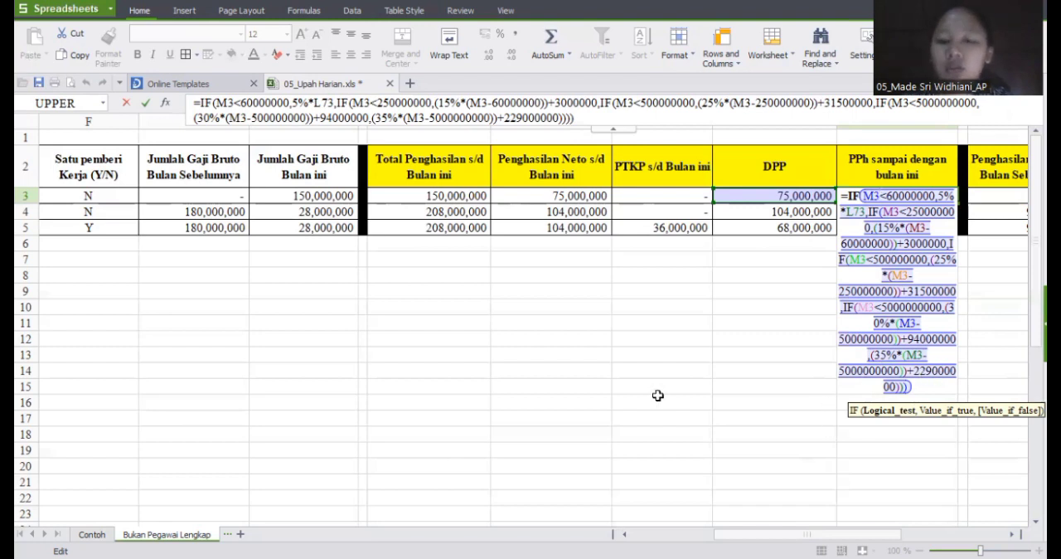
key(Return)
click(906, 193)
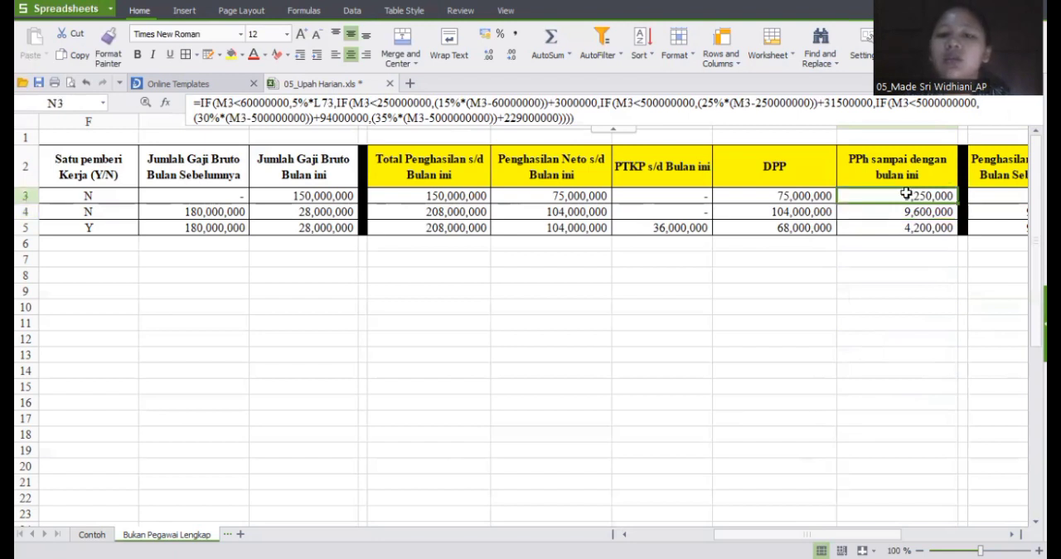
Step: Review the previous-months formulas in P3 to S3, covering Penghasilan Netto, PTKP, DPP and PPh yang sudah dibayar
key(Right)
key(Right)
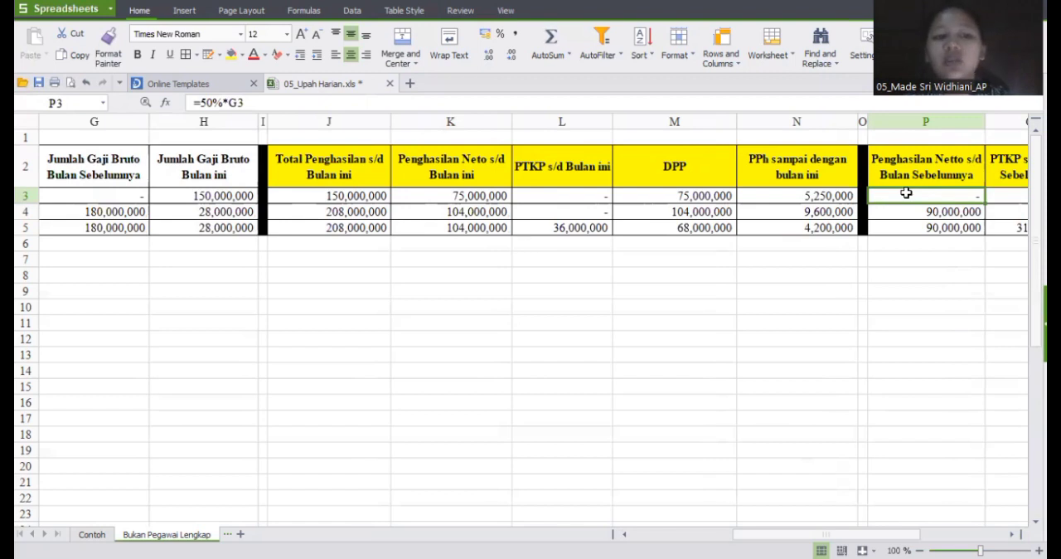
key(Right)
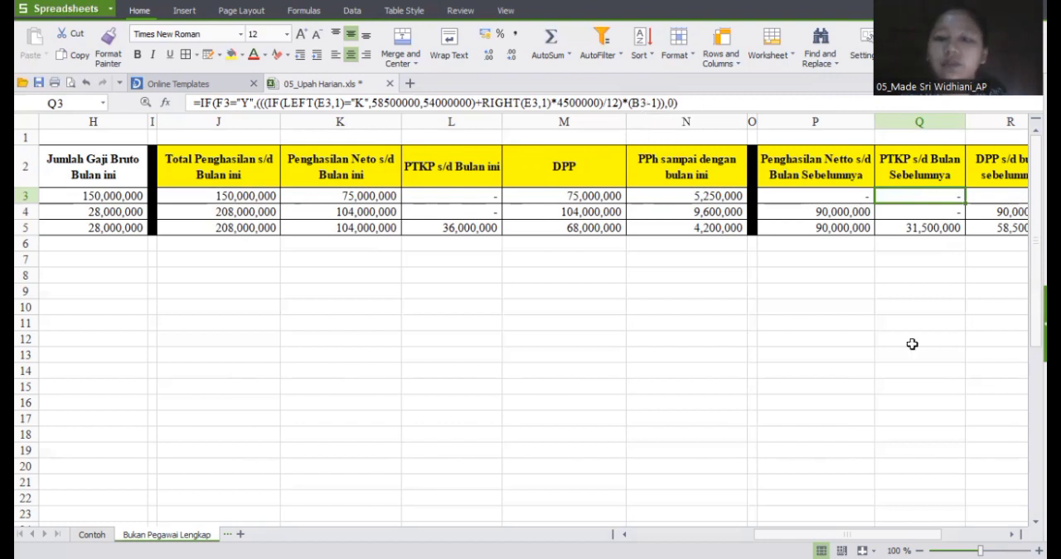
key(Right)
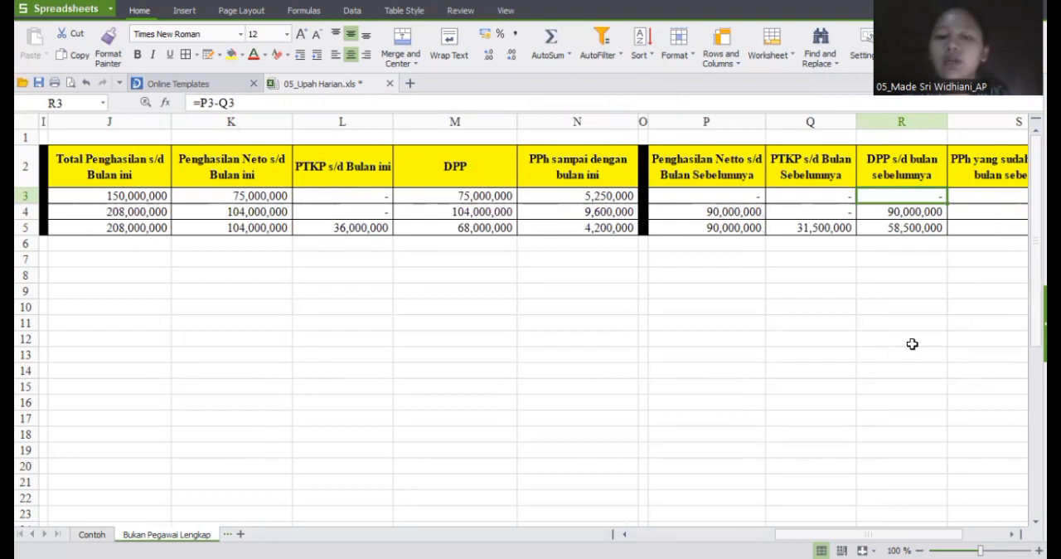
key(Right)
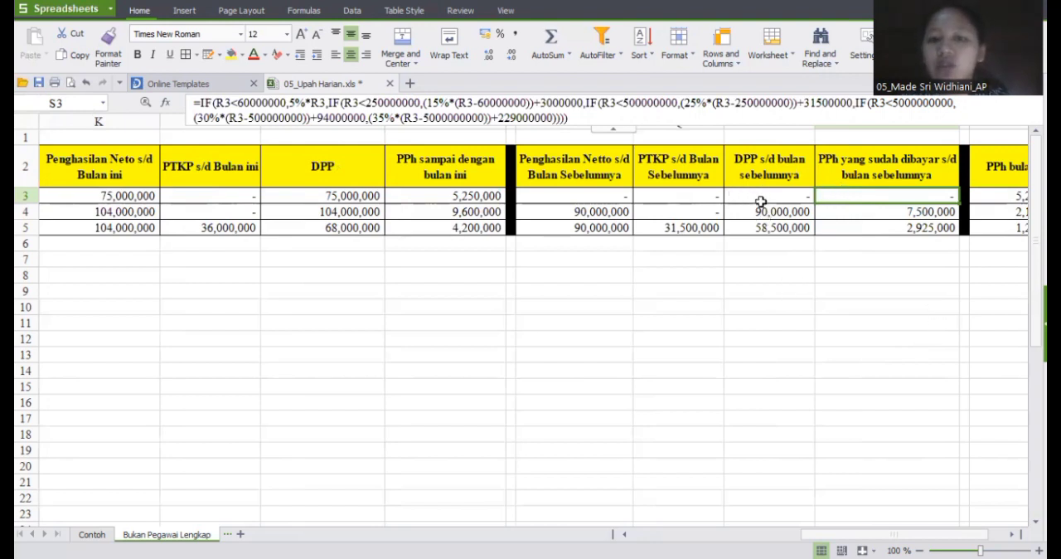
Step: Examine the PPh bulan ini formula in U3 against N3 and S3, and recheck the NPWP column it tests
key(Right)
key(Right)
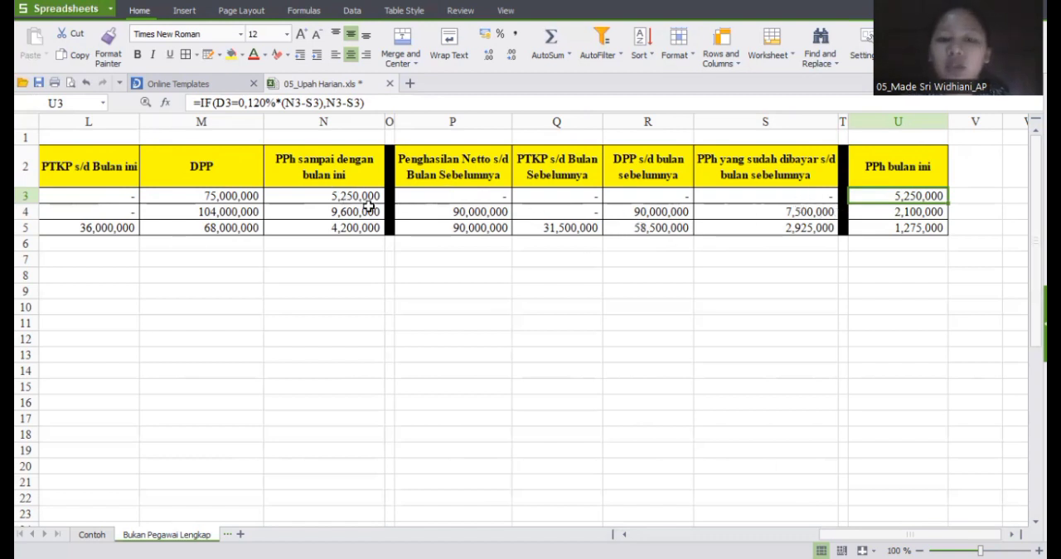
click(798, 196)
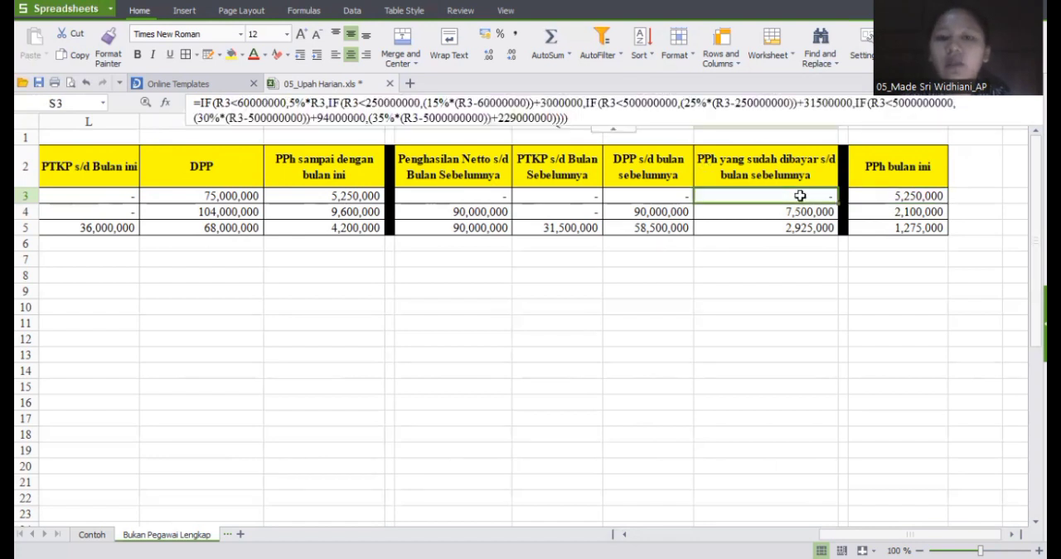
click(902, 195)
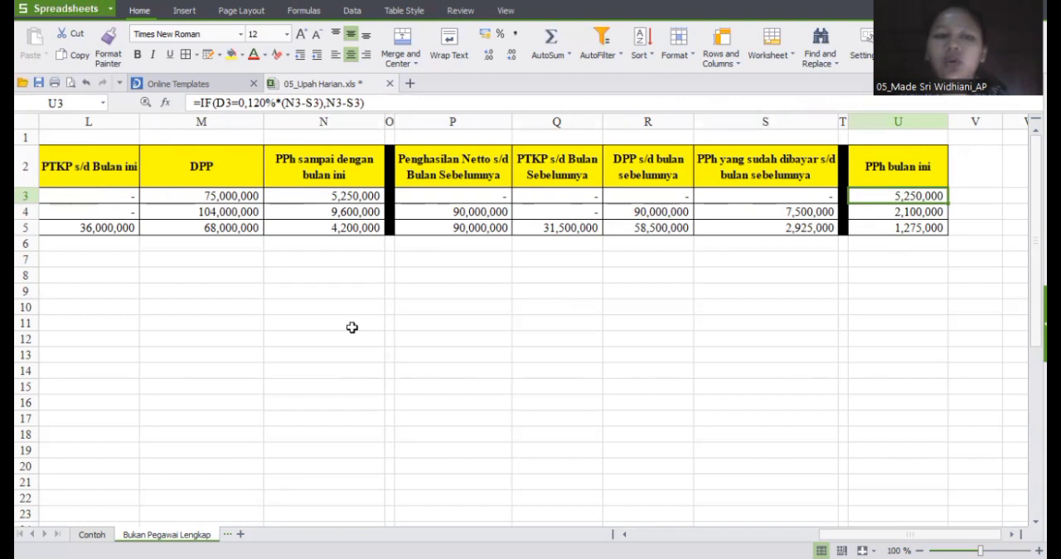
scroll(350, 329, left, 5)
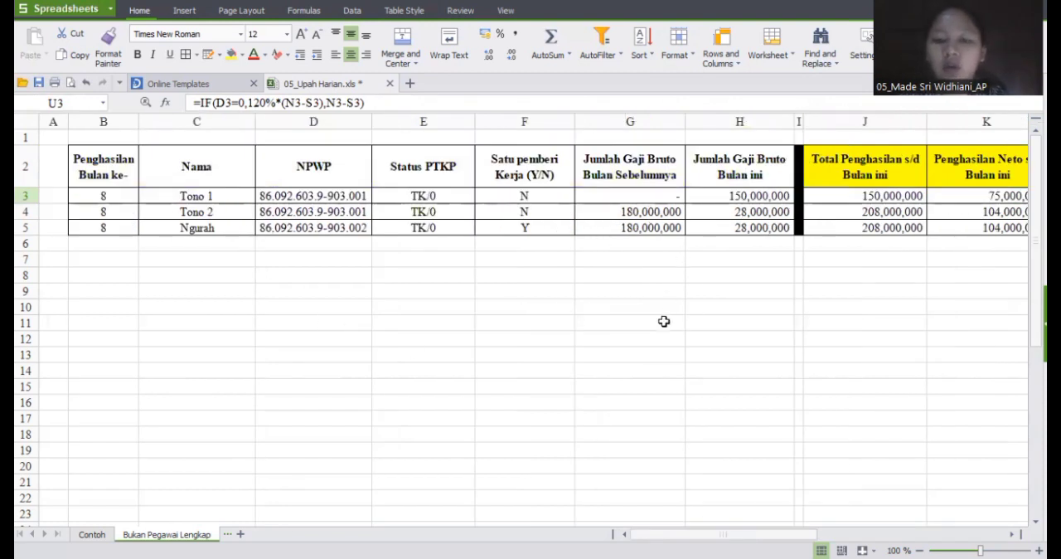
scroll(664, 321, right, 5)
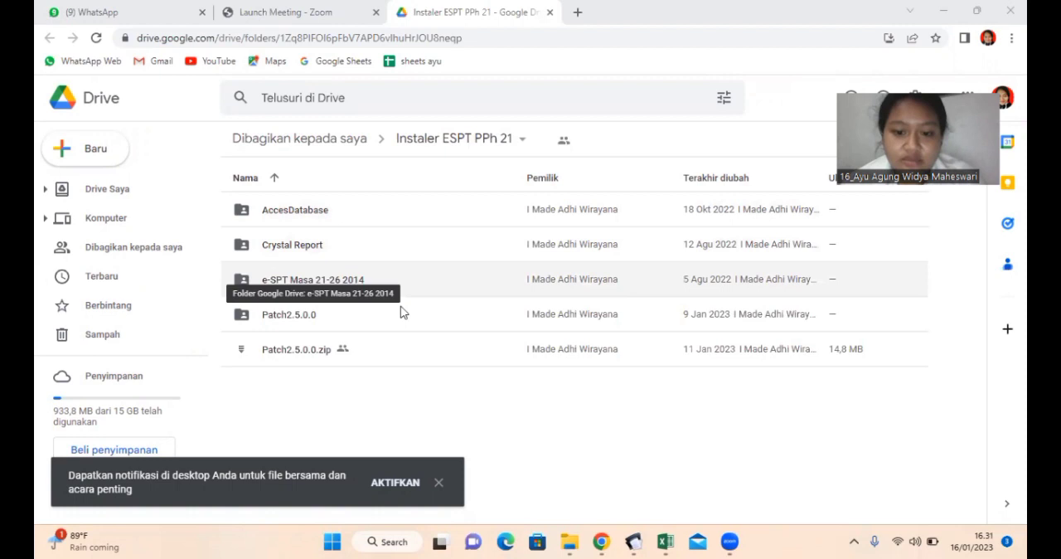
Step: Switch to File Explorer and look up the AccessDatabaseEngine installer in the PT Gampang kan AccesDatabase folder, under dbengine2007
mouse_move(567, 541)
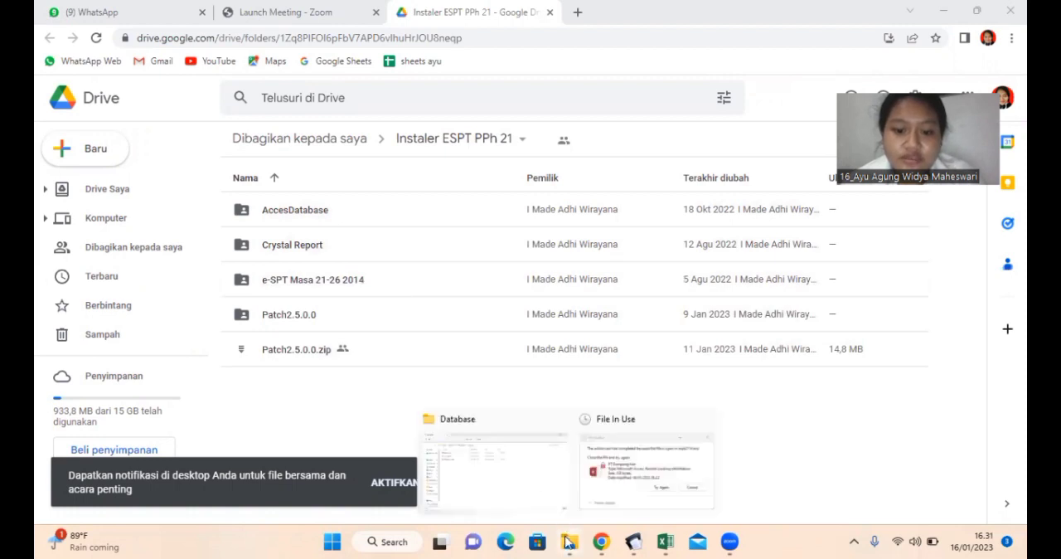
click(520, 503)
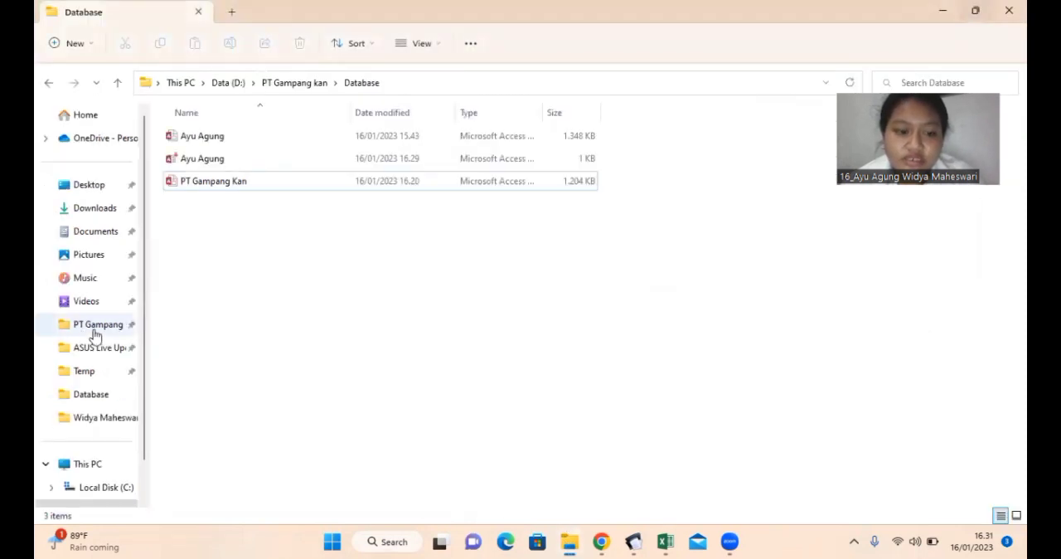
click(93, 331)
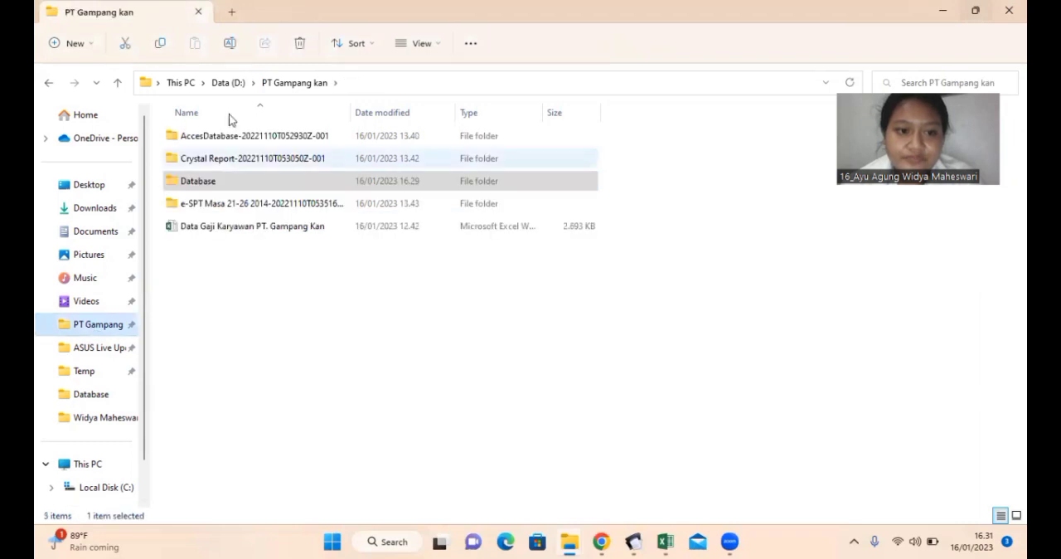
double_click(241, 135)
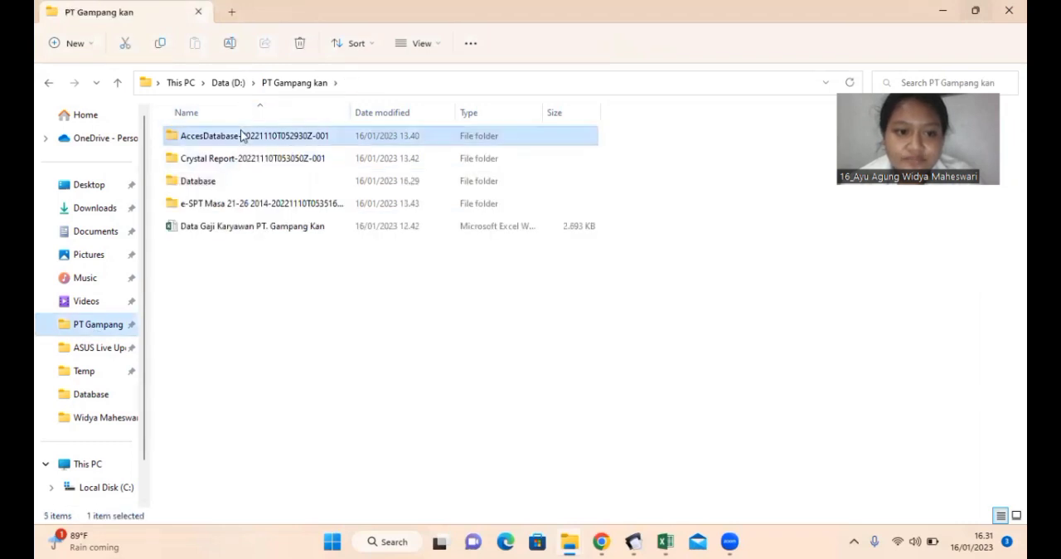
double_click(238, 140)
double_click(238, 139)
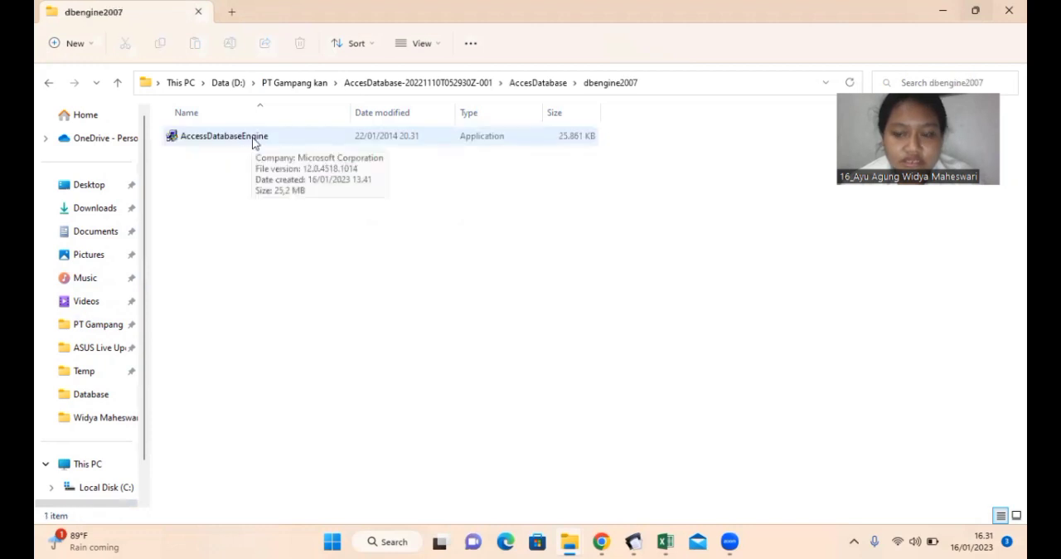
Step: Return to PT Gampang kan and look up the CRRuntime_32bit_13_0_7 installer in the Crystal Report folder
click(279, 86)
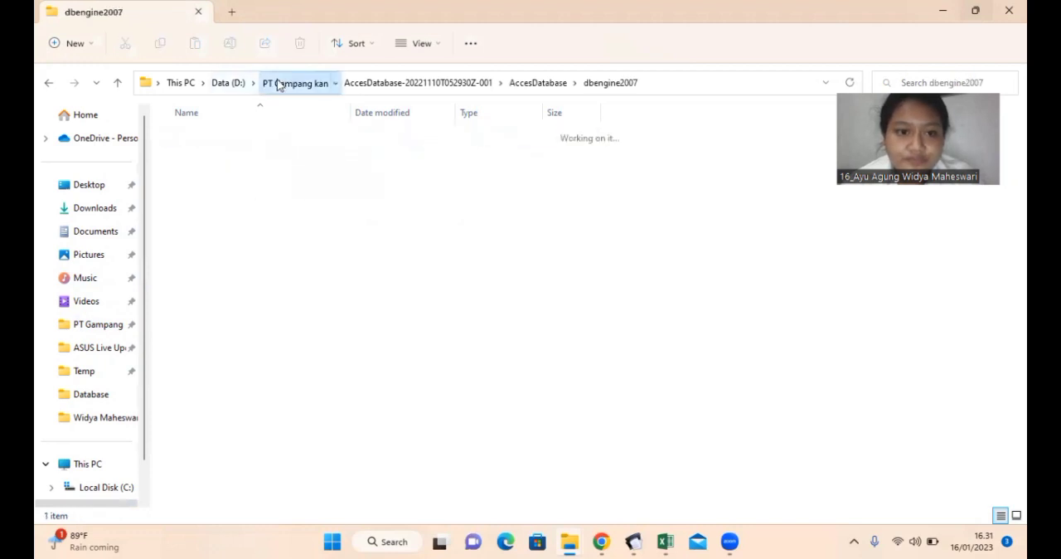
double_click(246, 159)
double_click(227, 137)
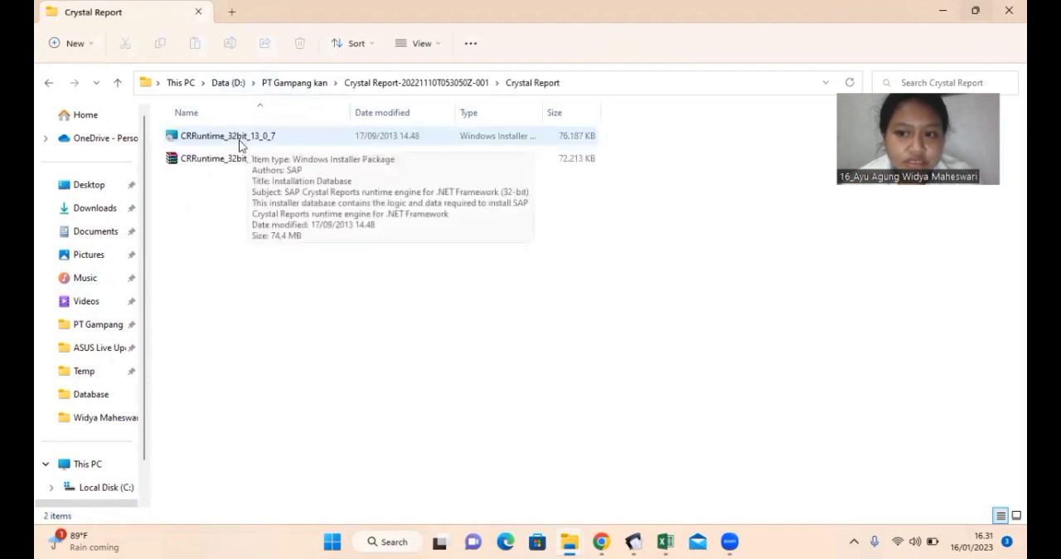
Step: Open the inner e-SPT Masa 21-26 2014 folder under PT Gampang kan and locate the espt2114 application
click(280, 84)
double_click(227, 202)
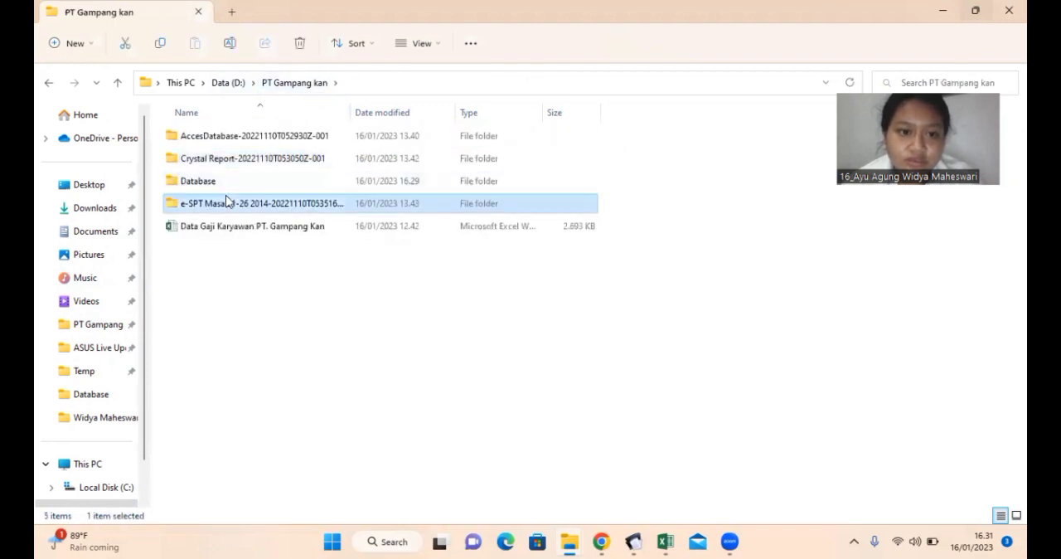
click(286, 141)
double_click(286, 145)
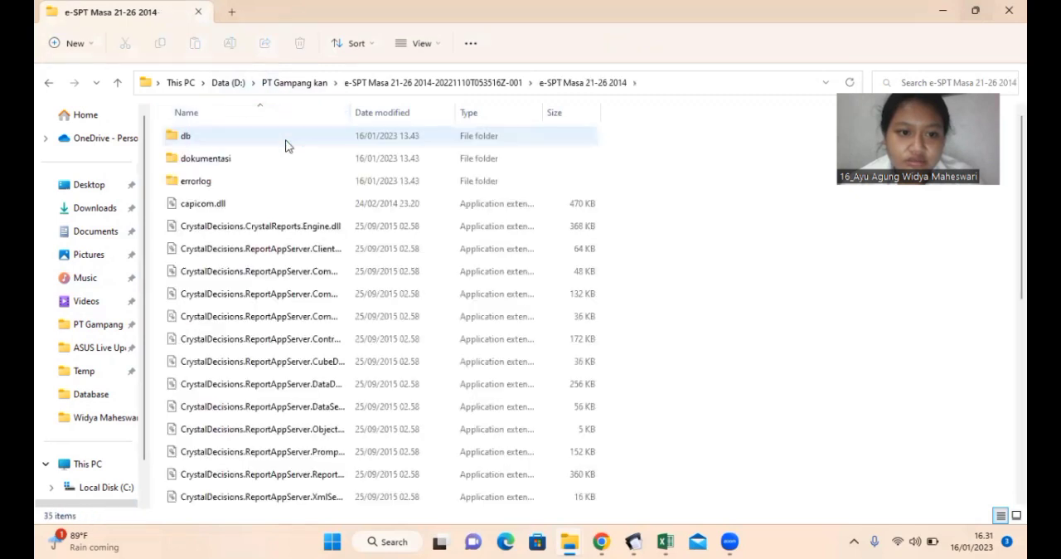
mouse_move(634, 541)
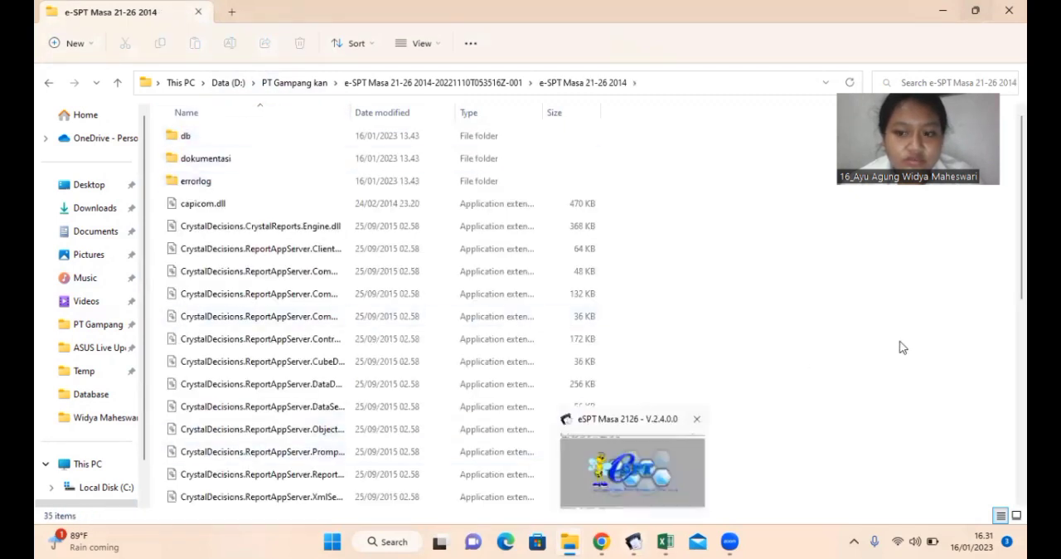
scroll(637, 340, down, 5)
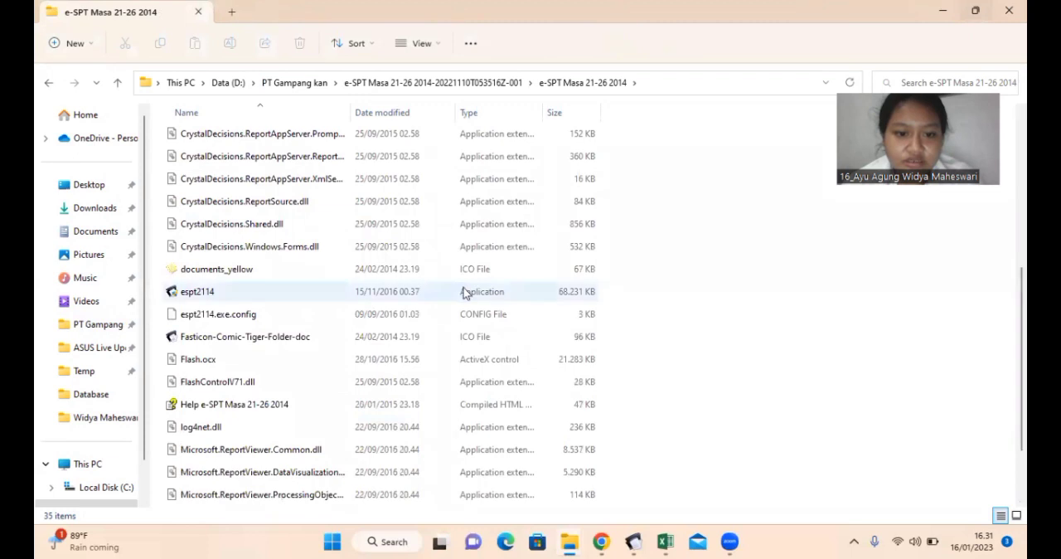
Step: Switch to the running eSPT Masa 2126 program and close it
click(634, 542)
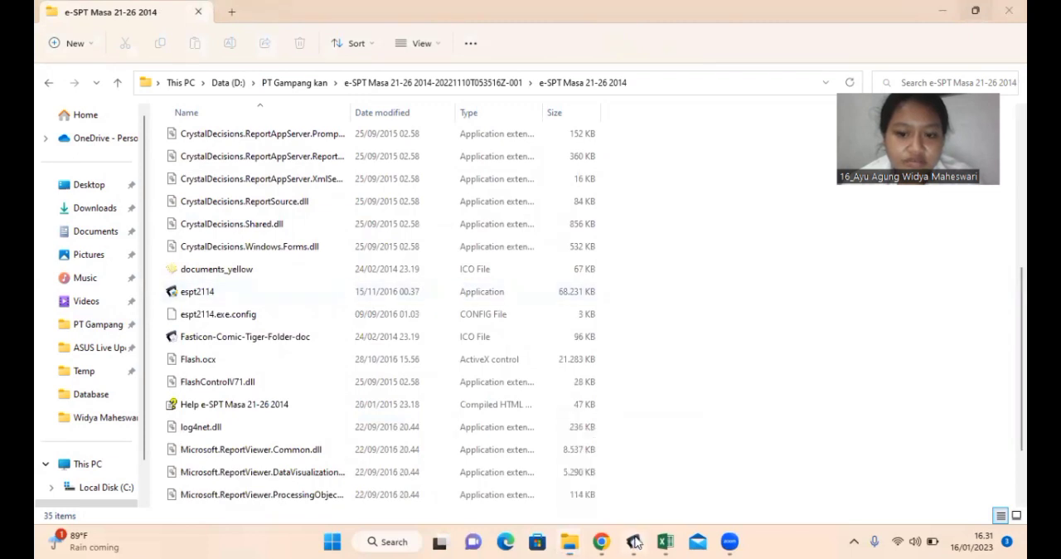
click(997, 10)
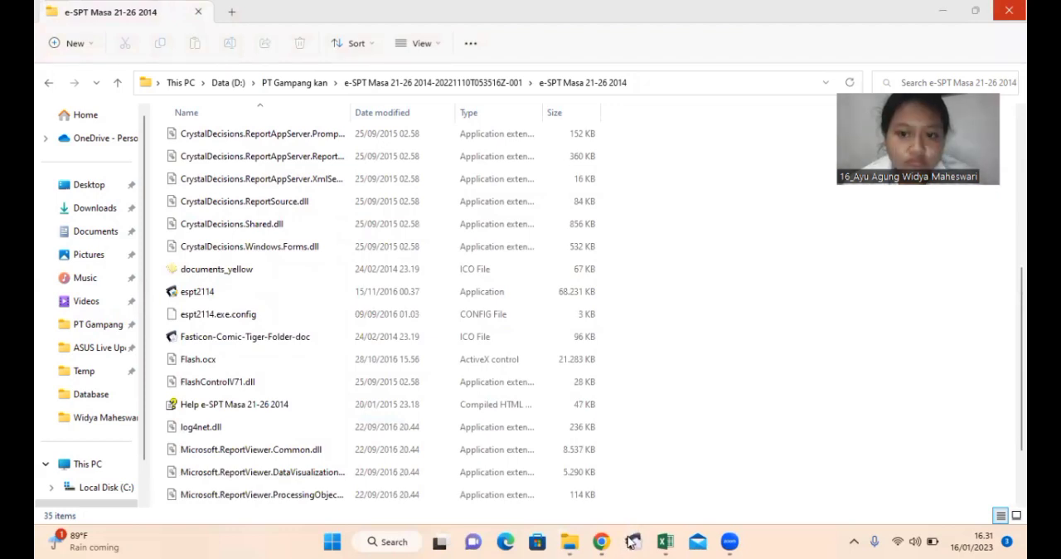
click(632, 541)
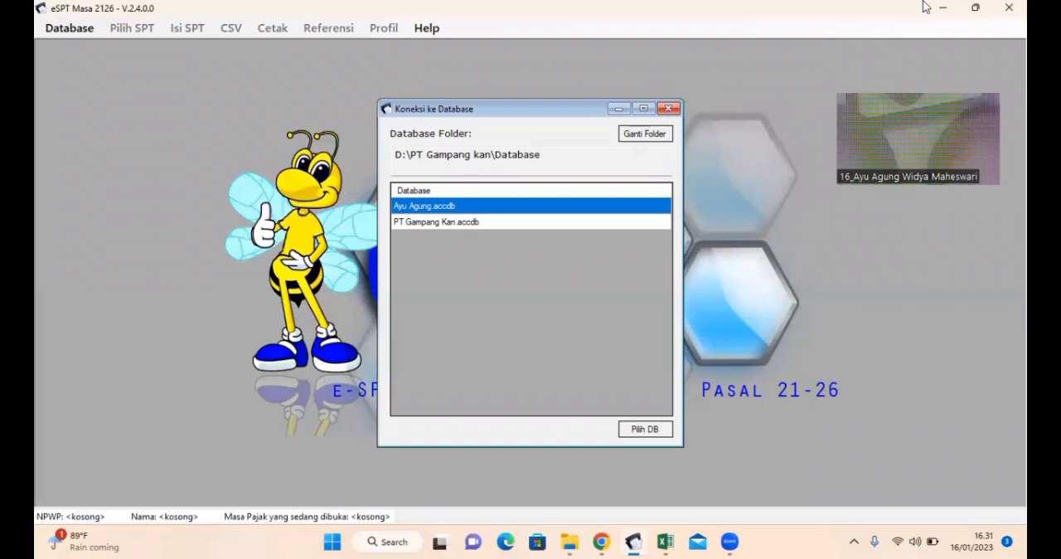
click(1008, 8)
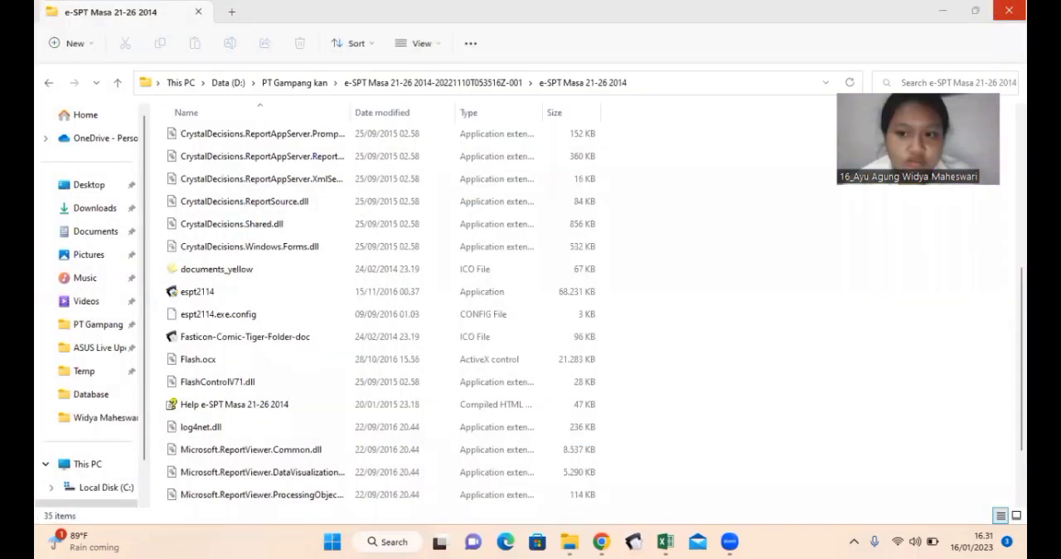
Step: Open the db kosong folder inside db and copy the 1.200 KB db2113 Access database
scroll(274, 208, up, 5)
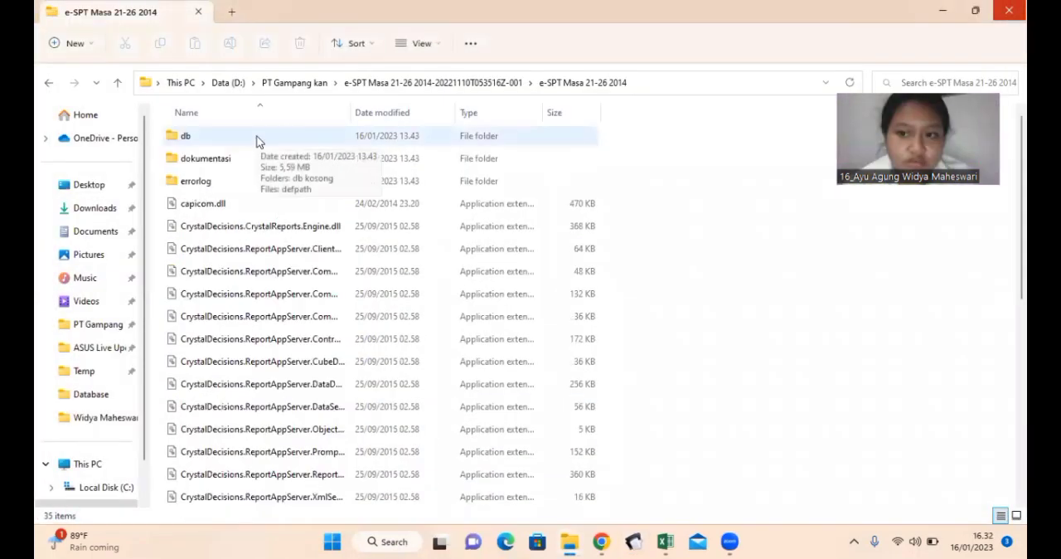
double_click(257, 141)
double_click(257, 141)
click(257, 141)
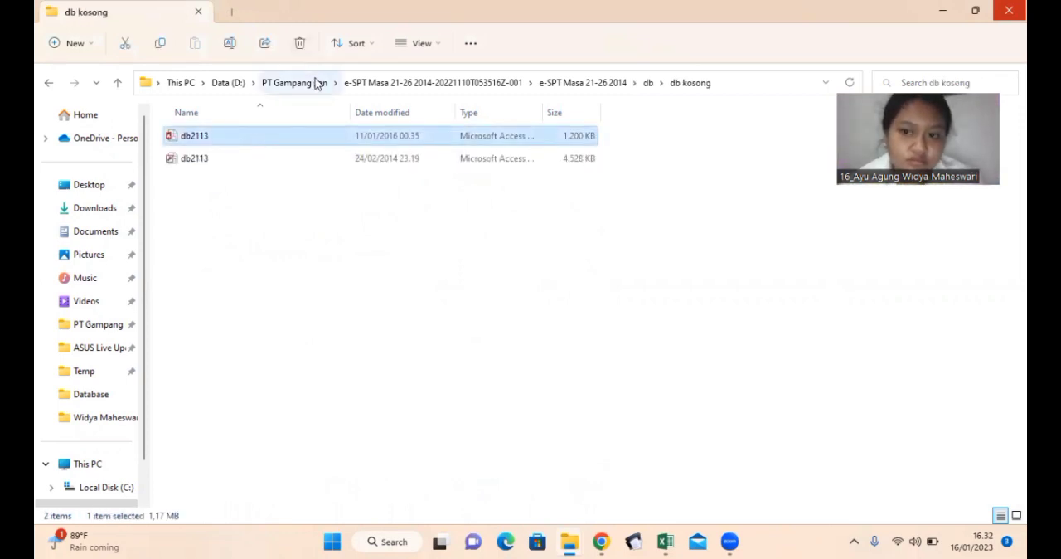
Step: Paste the copied db2113 database into the Database folder of PT Gampang kan and rename it PT GAMPANGKAN
click(299, 83)
click(268, 181)
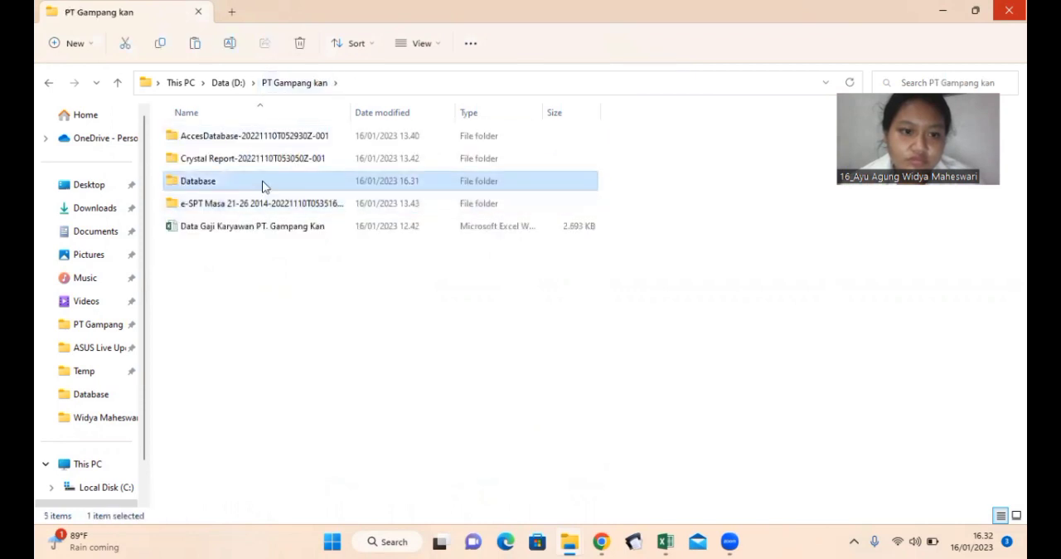
double_click(262, 184)
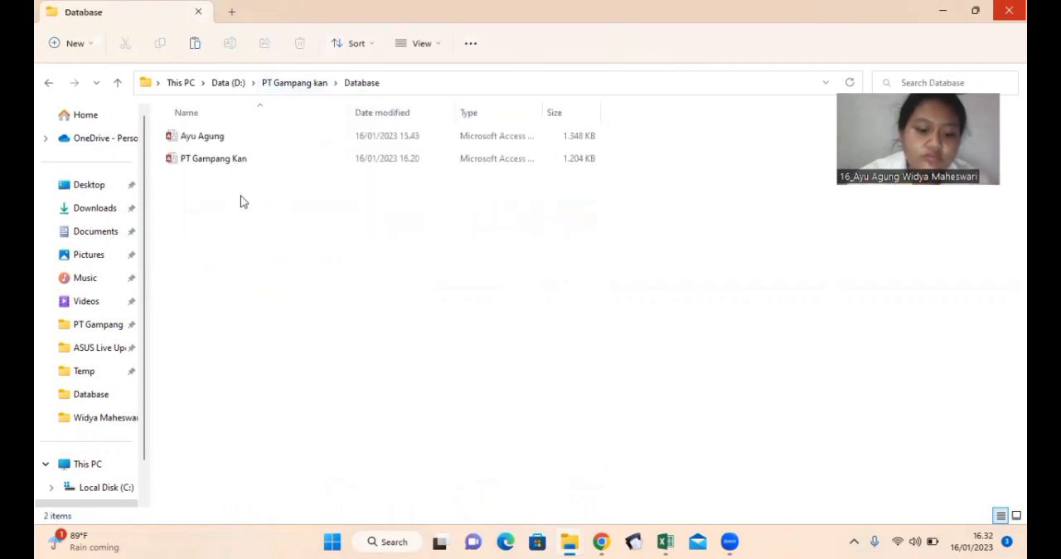
key(ctrl+v)
key(F2)
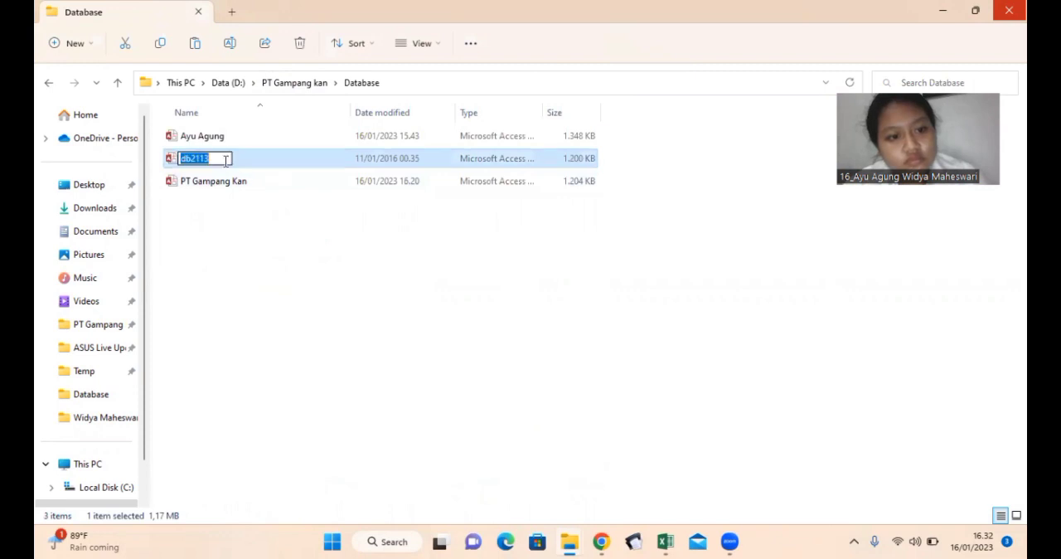
key(BackSpace)
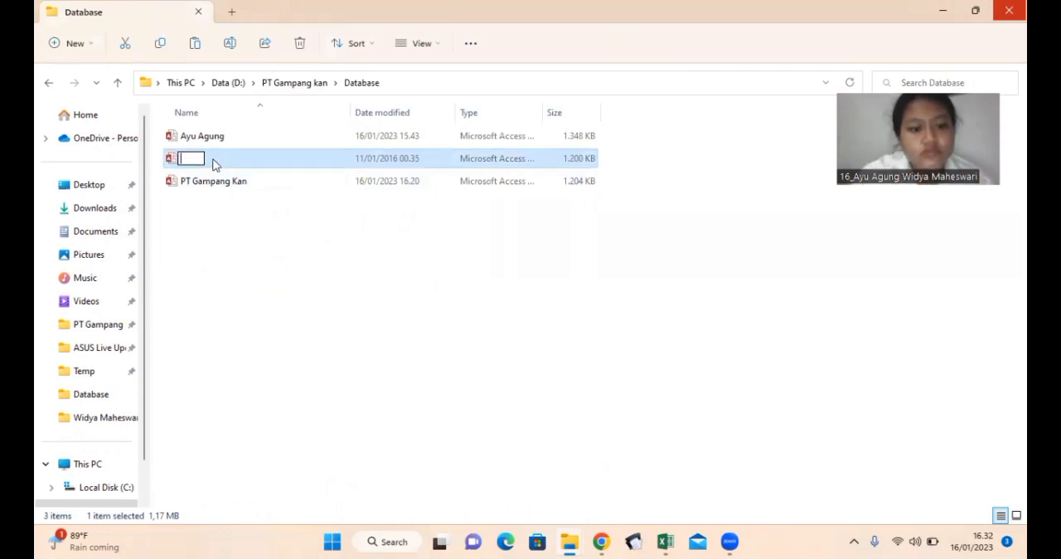
text(P)
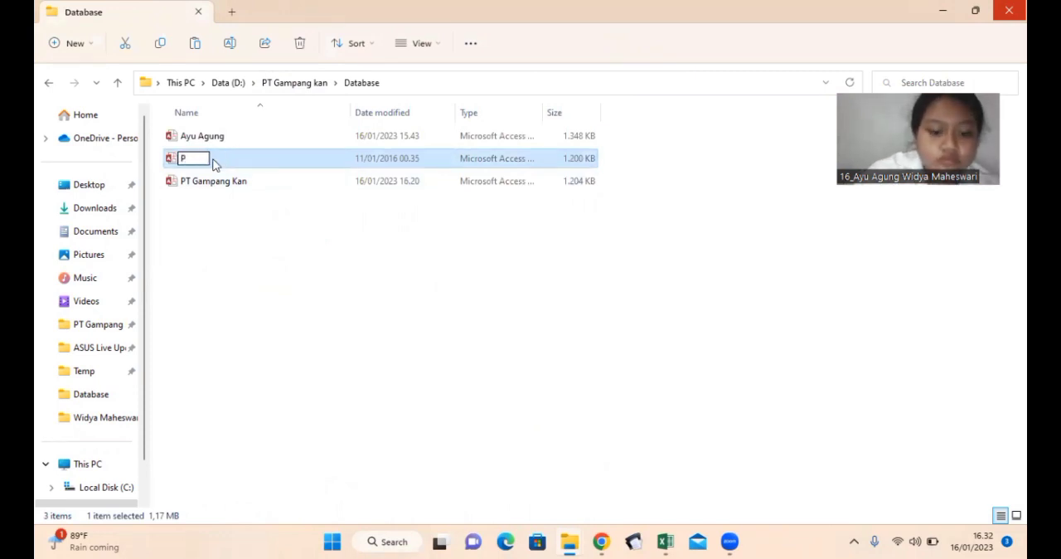
text(T GAMPANGKAN)
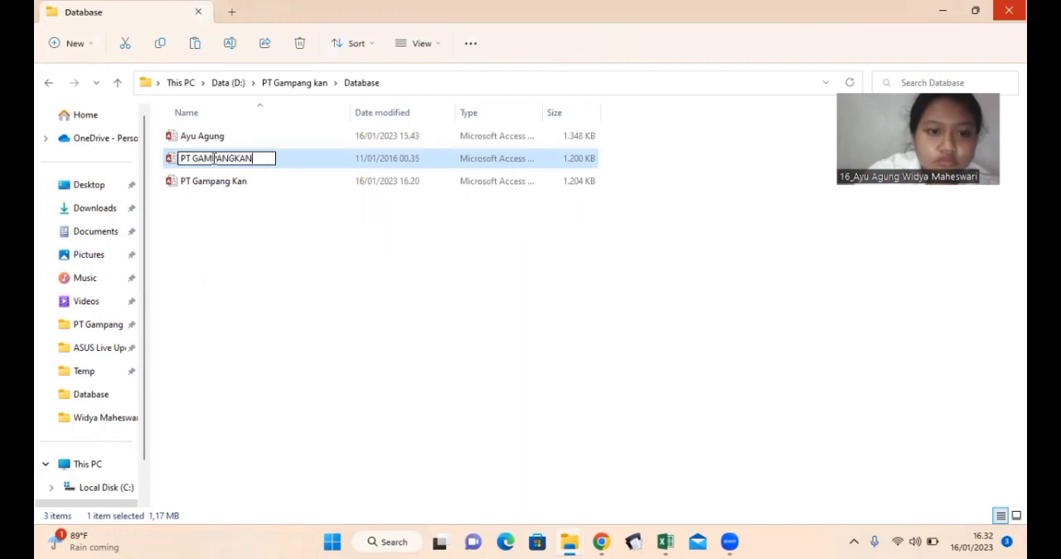
key(Return)
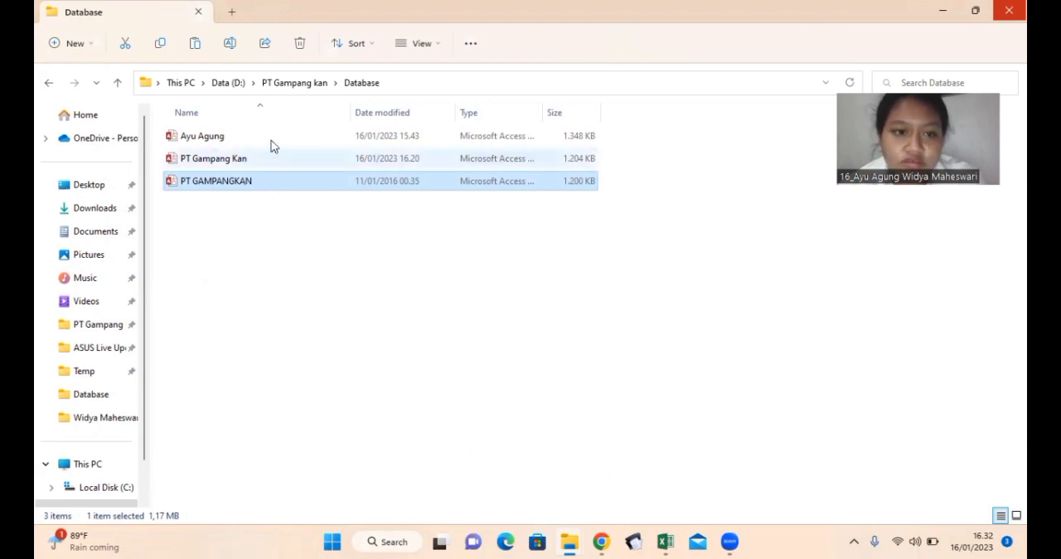
Step: Switch to eSPT Masa 2126, connect to the PT GAMPANGKAN.accdb database and log in with the account password
click(290, 85)
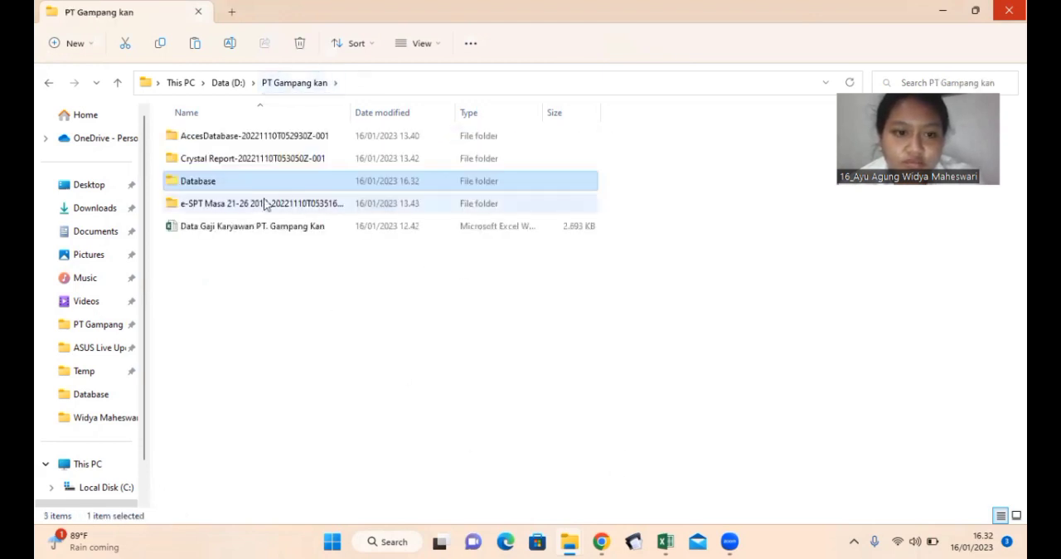
click(635, 541)
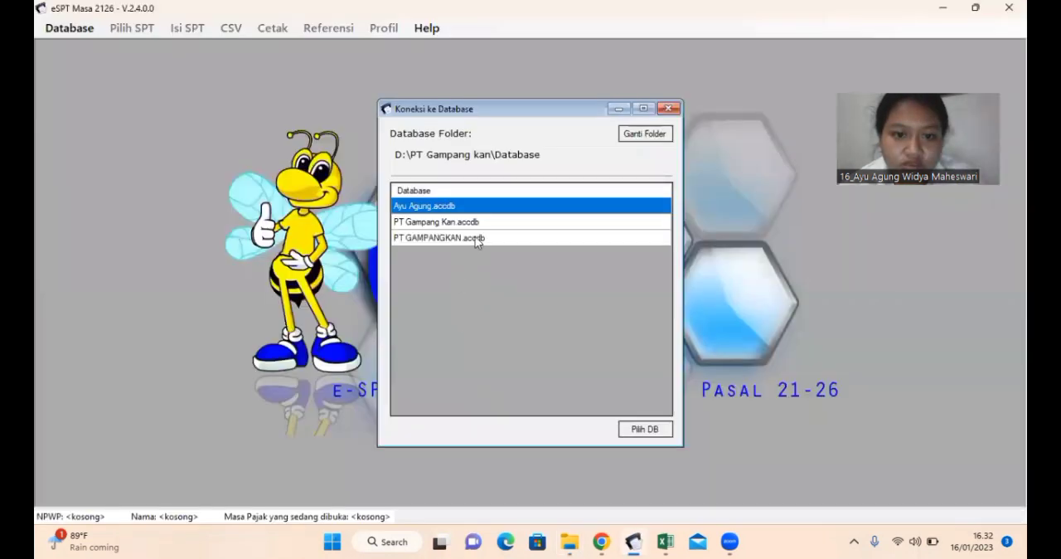
click(475, 238)
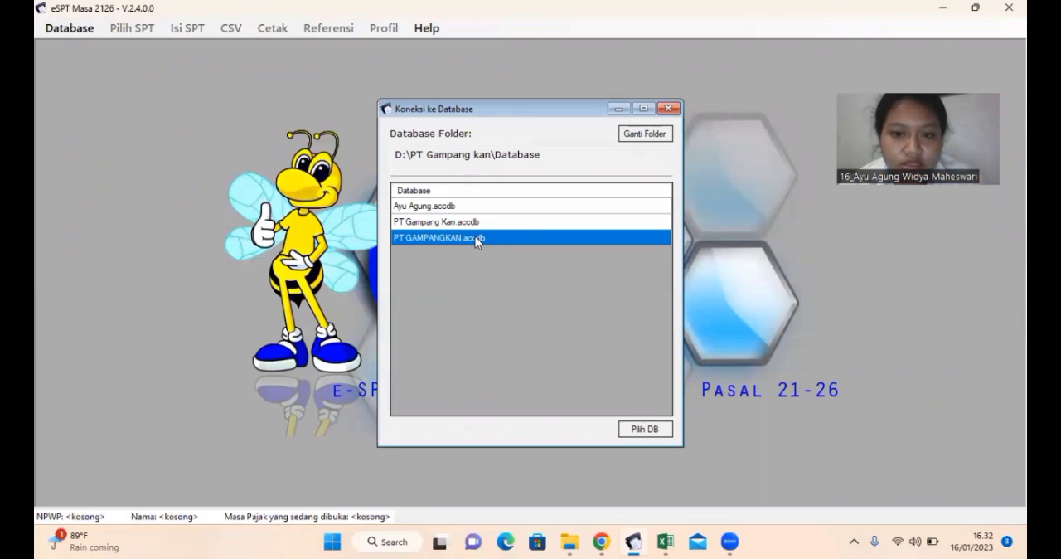
click(641, 435)
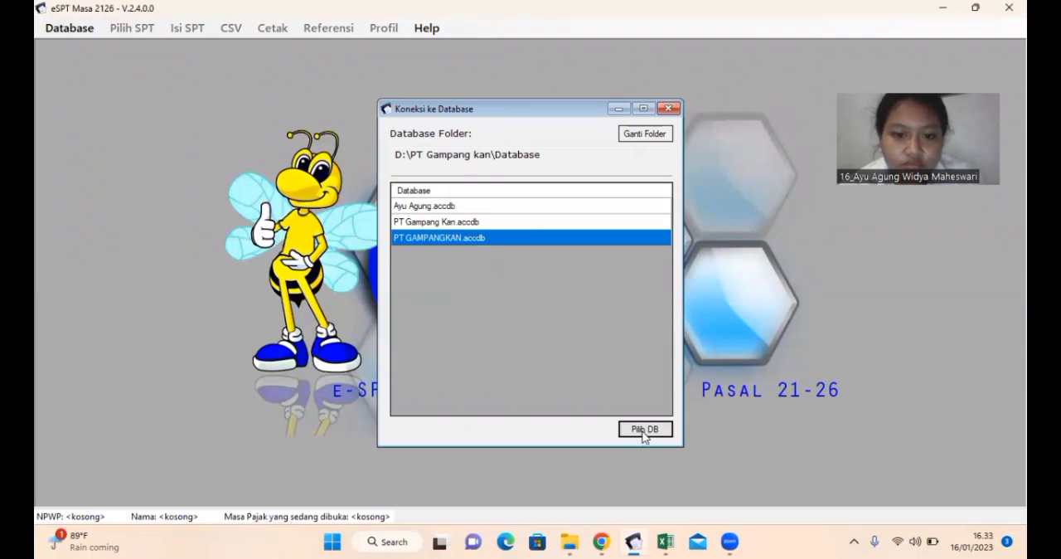
click(522, 279)
text(123)
click(595, 303)
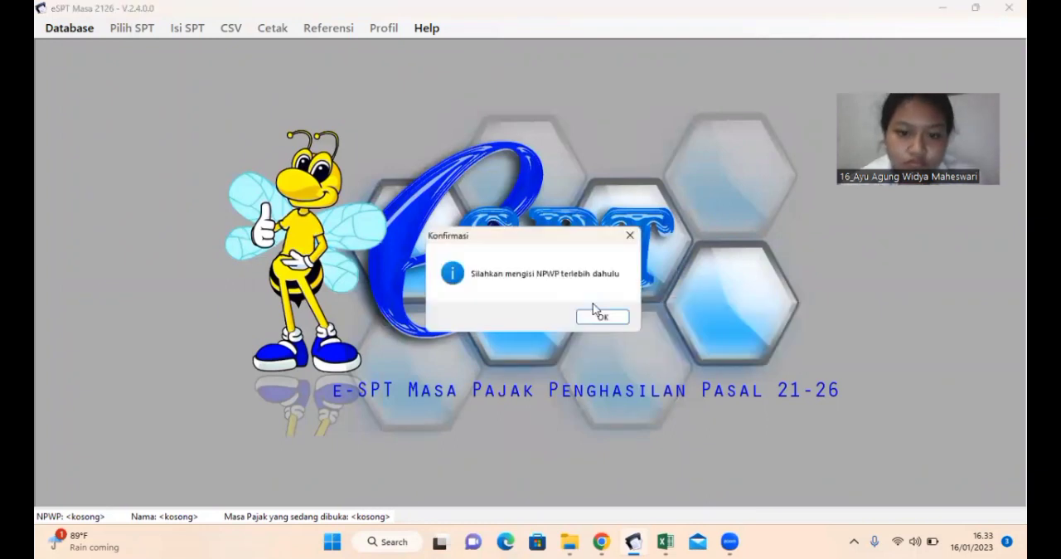
Step: Acknowledge the request for a taxpayer number and fill in the company's NPWP
click(603, 314)
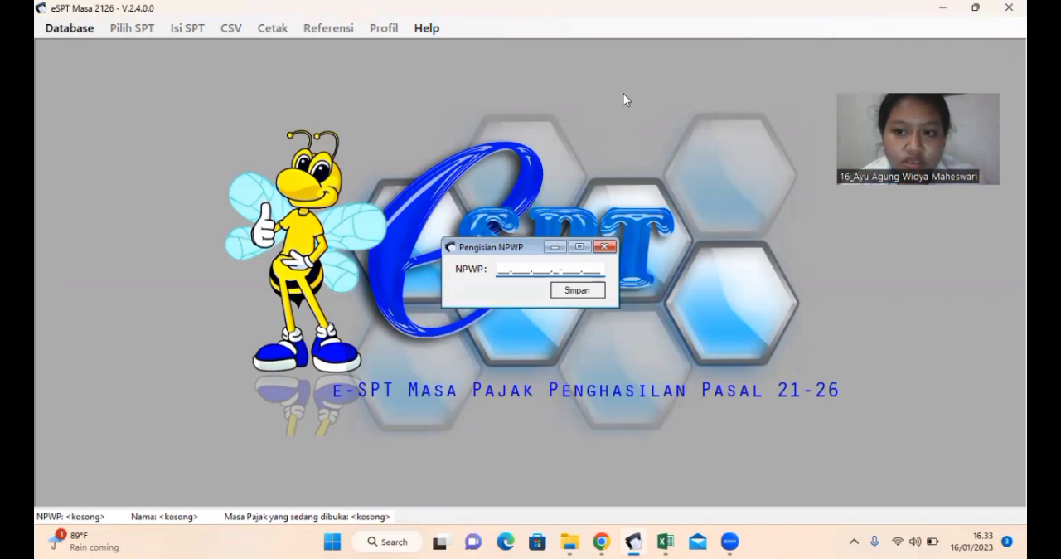
key(Return)
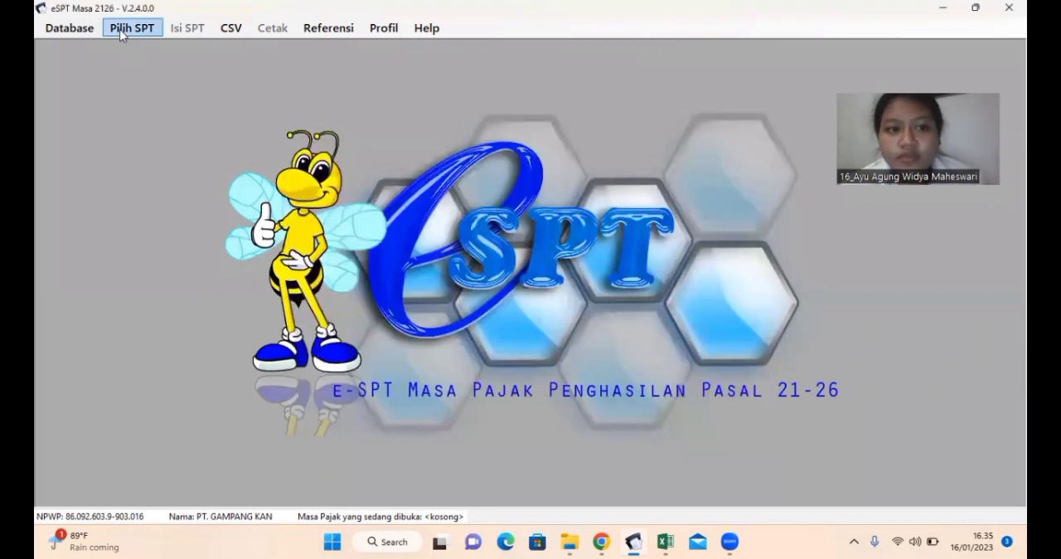
Step: Create a new SPT for the tax period Januari 2022
click(130, 32)
click(146, 41)
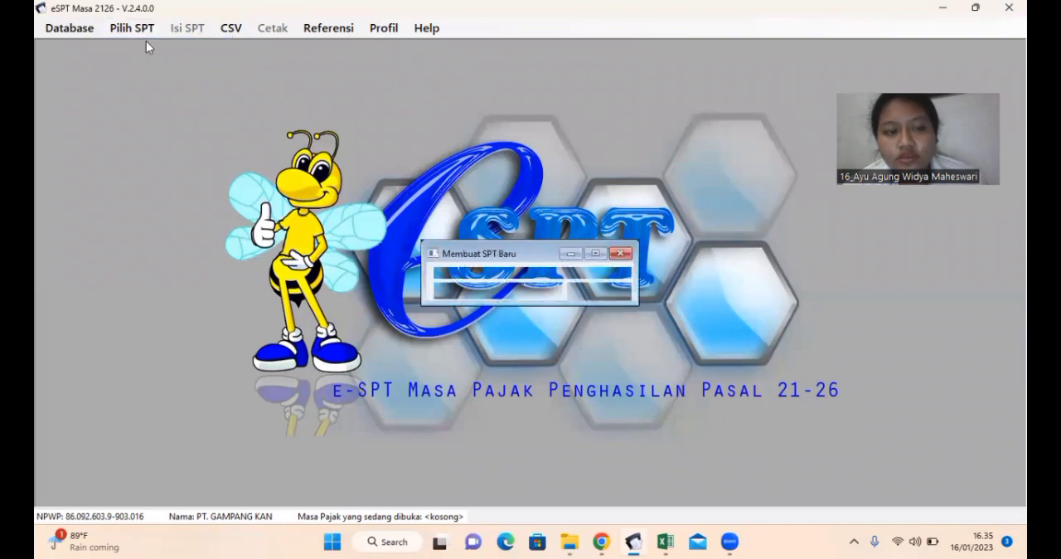
click(507, 287)
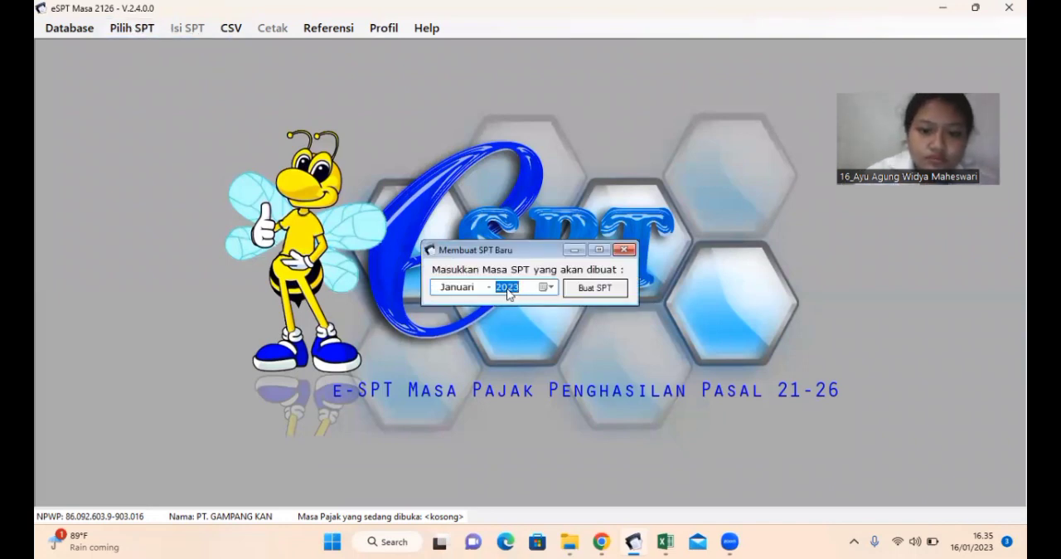
key(Down)
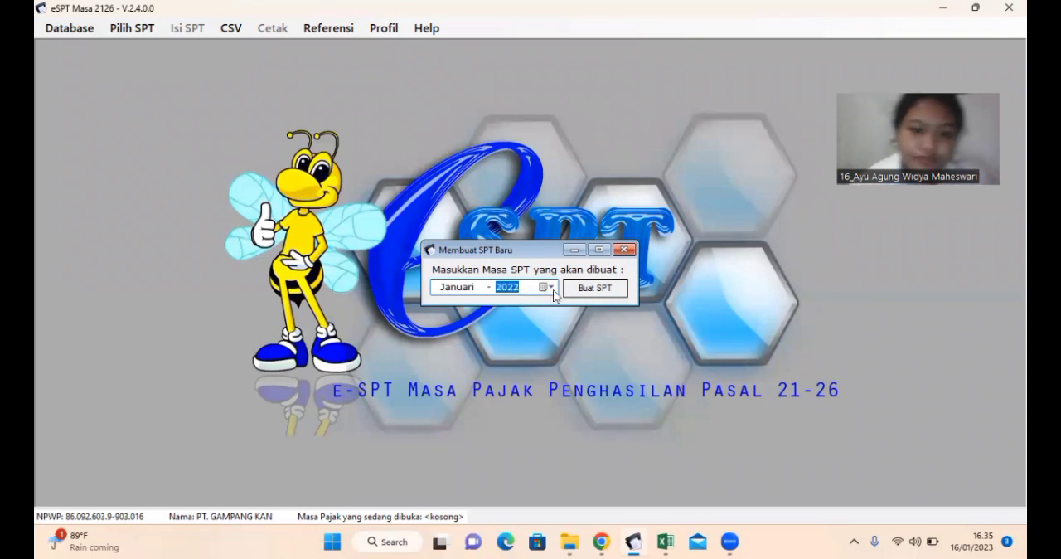
click(592, 288)
click(570, 316)
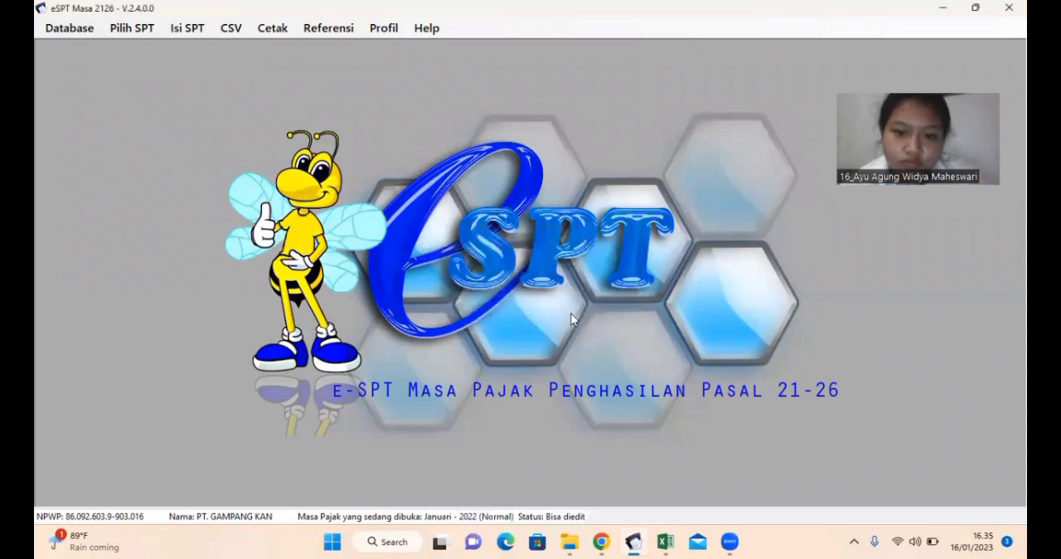
Step: Open the Daftar Pemotongan Pajak (1721-I) for Satu Masa Pajak and add a new withholding entry
click(182, 25)
mouse_move(222, 70)
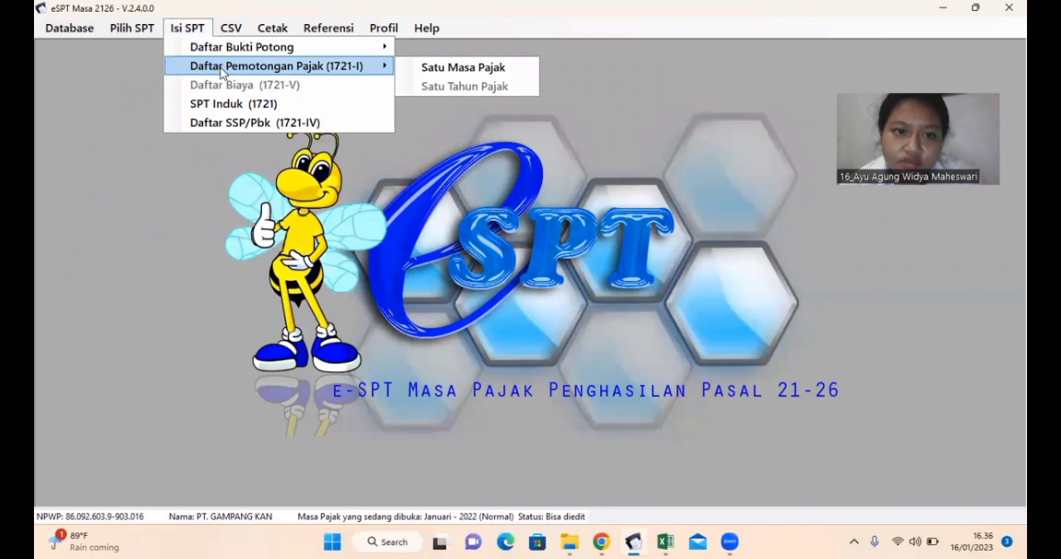
click(429, 71)
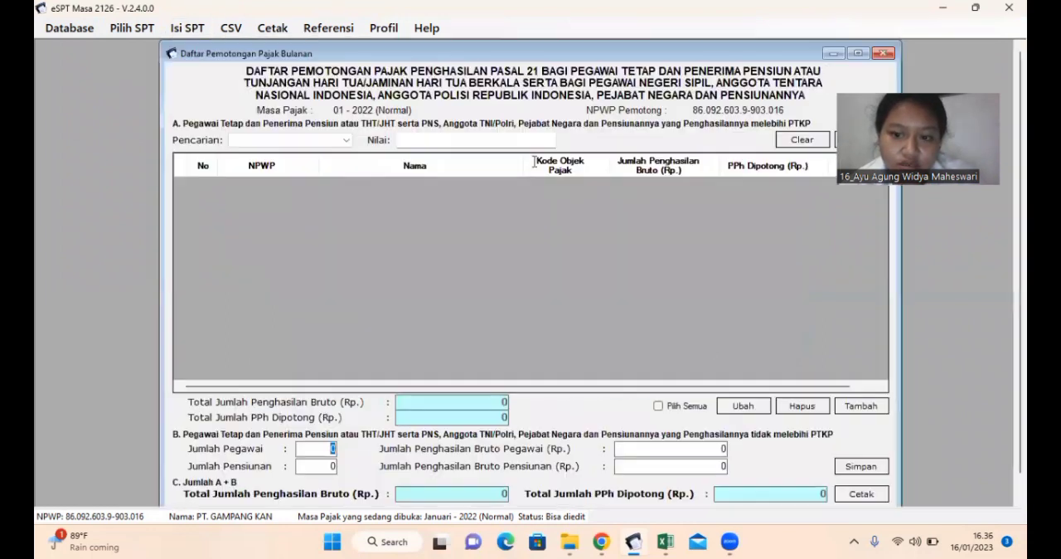
click(860, 406)
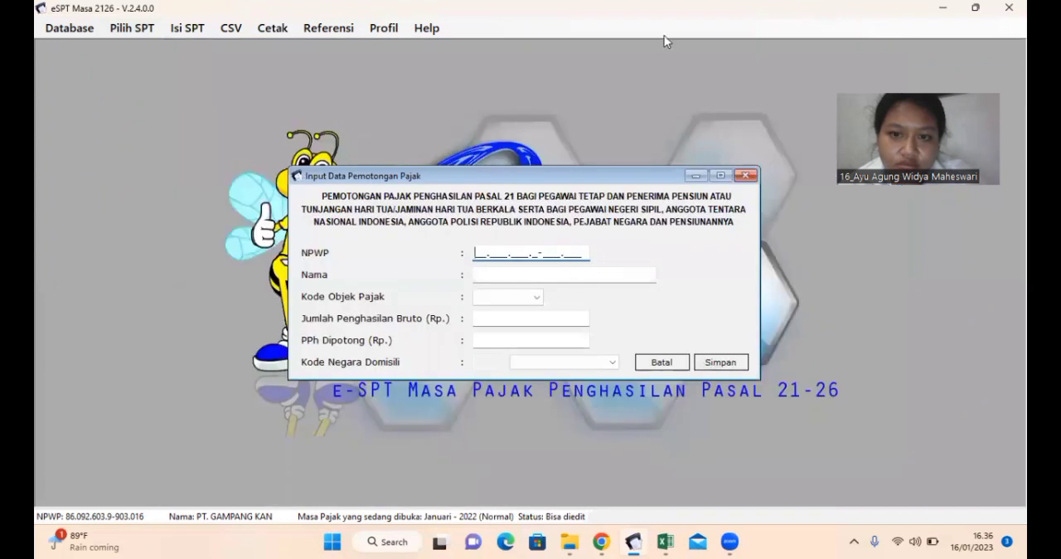
Step: Reduce the eSPT window from full screen and switch to the Data Gaji Karyawan PT. Gampang Kan workbook in Excel
click(975, 7)
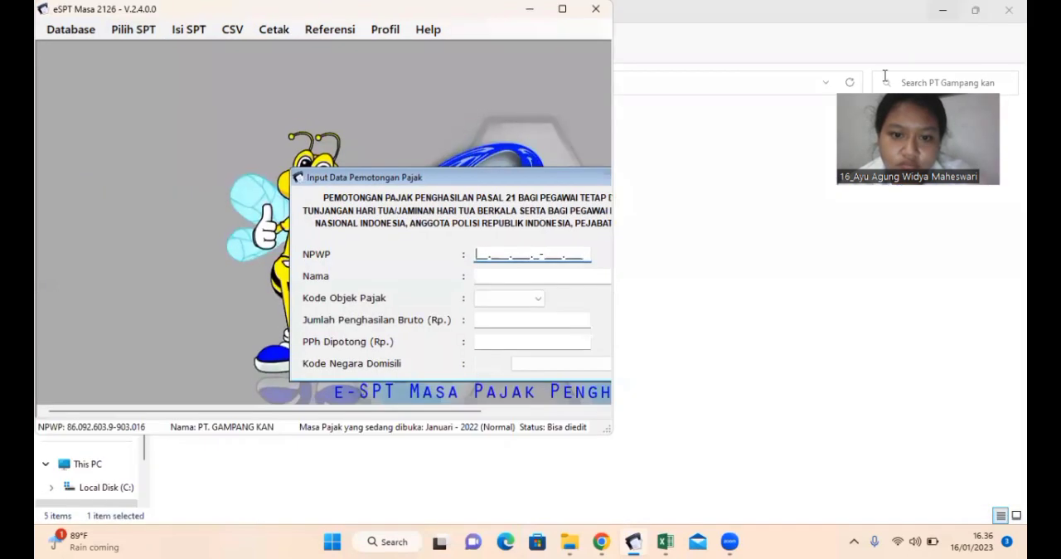
mouse_move(665, 540)
click(639, 432)
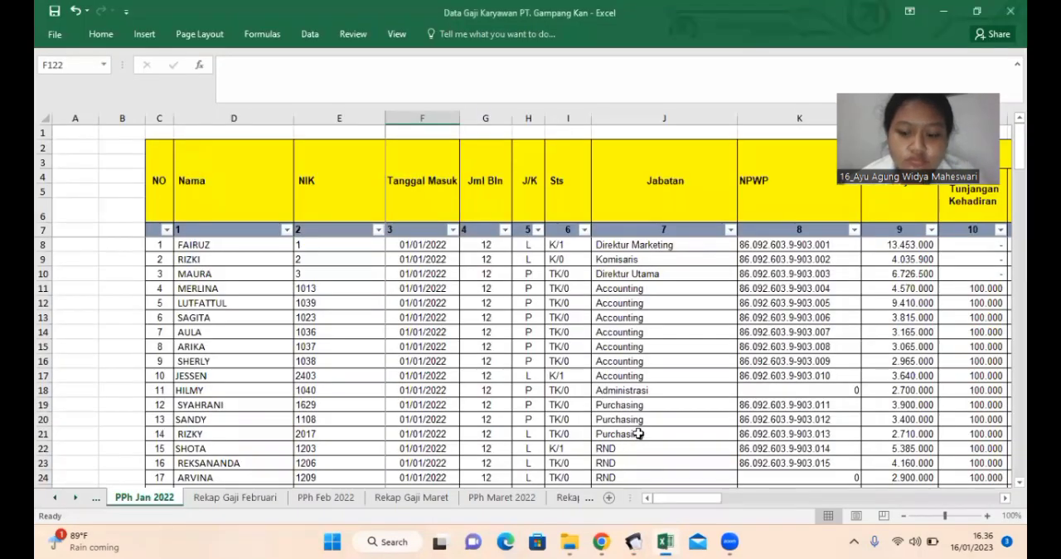
click(331, 541)
click(840, 342)
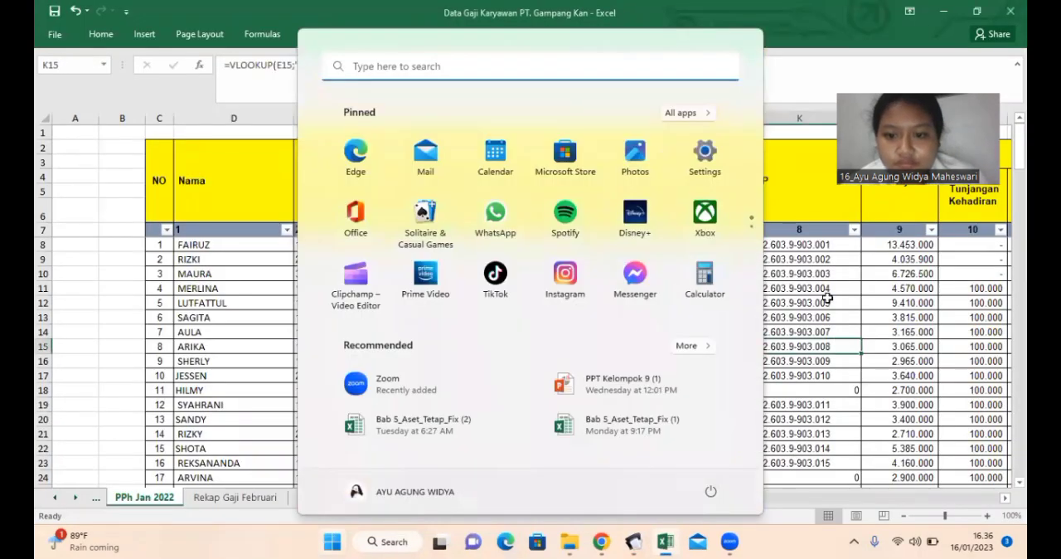
click(332, 541)
Step: Filter the TOTAL PPH TERUTANG column on the PPh Jan 2022 sheet to show only employees with tax payable
drag(703, 505, 1000, 461)
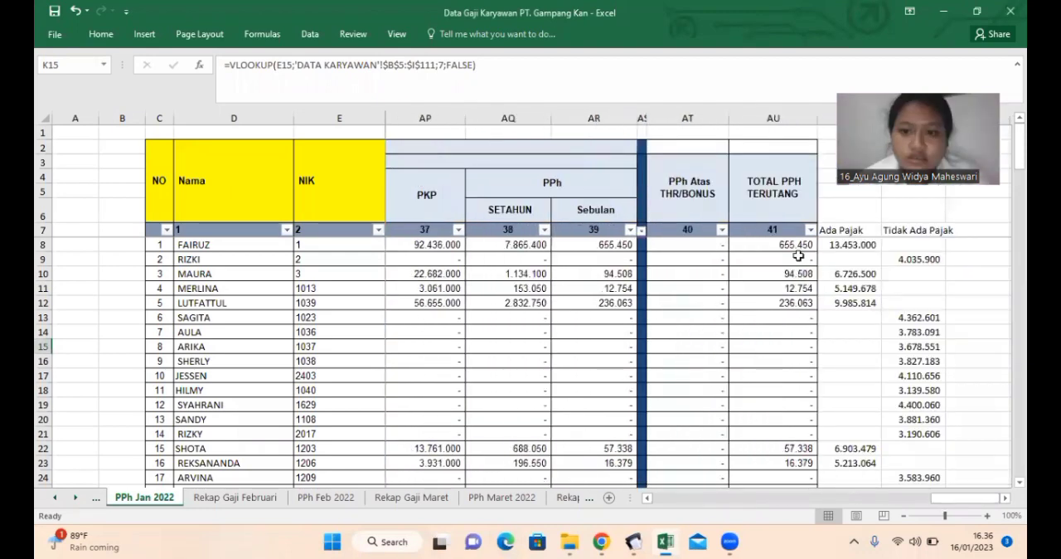
click(810, 229)
click(652, 370)
click(695, 493)
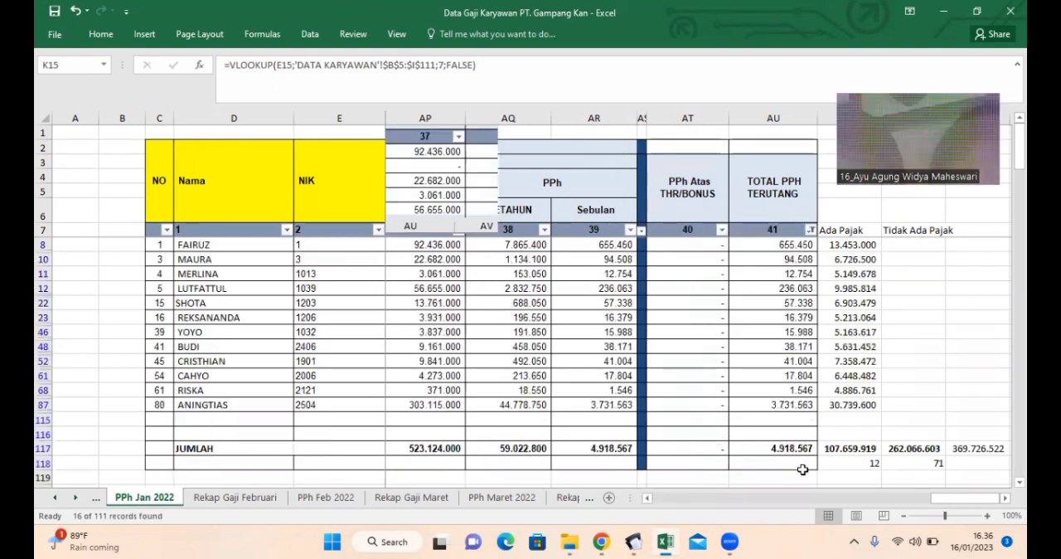
Step: Place the workbook, showing the NPWP and income list from row 125, side by side with the eSPT withholding entry form
drag(943, 501, 657, 497)
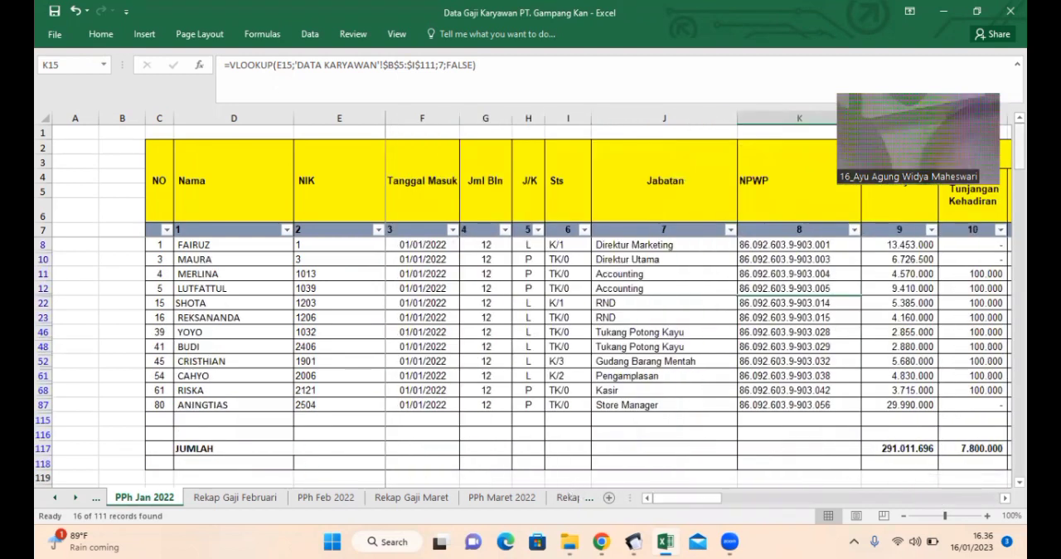
scroll(531, 348, down, 4)
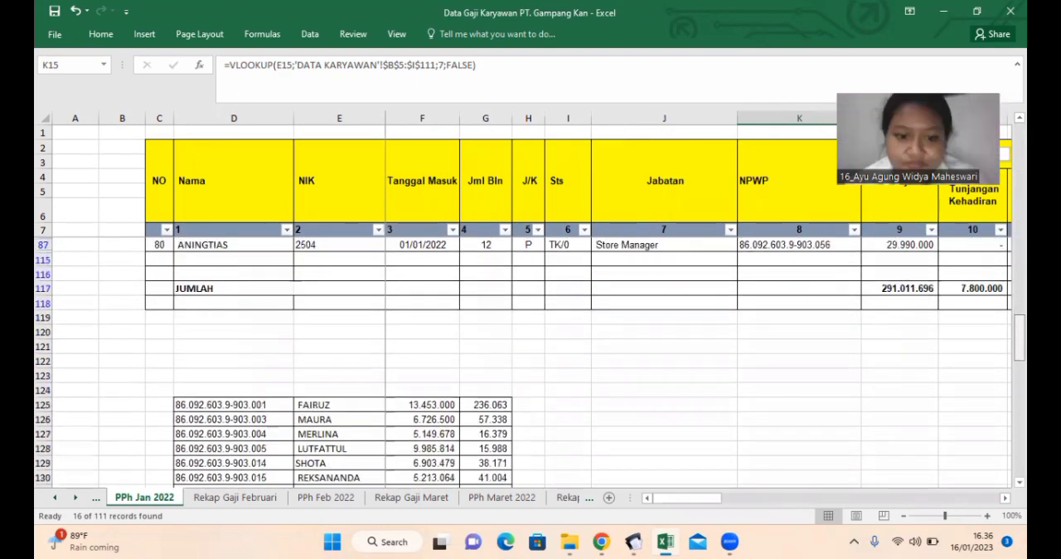
drag(1020, 361, 1020, 366)
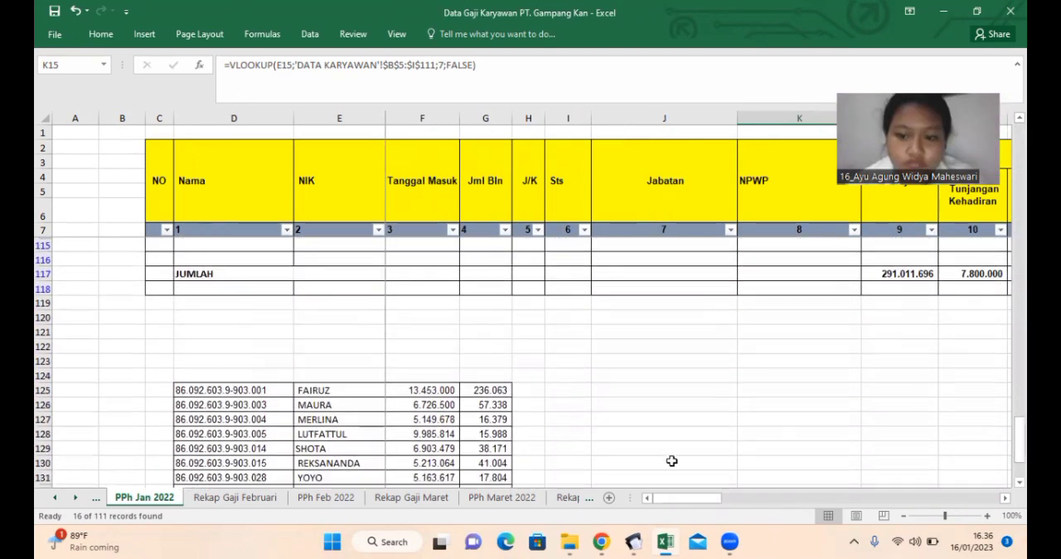
mouse_move(633, 541)
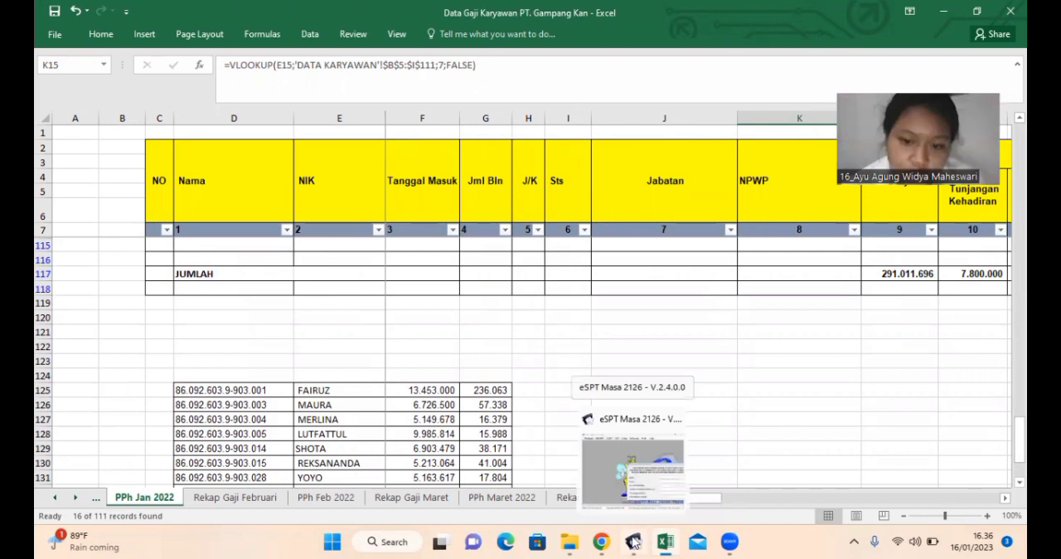
click(625, 488)
click(675, 369)
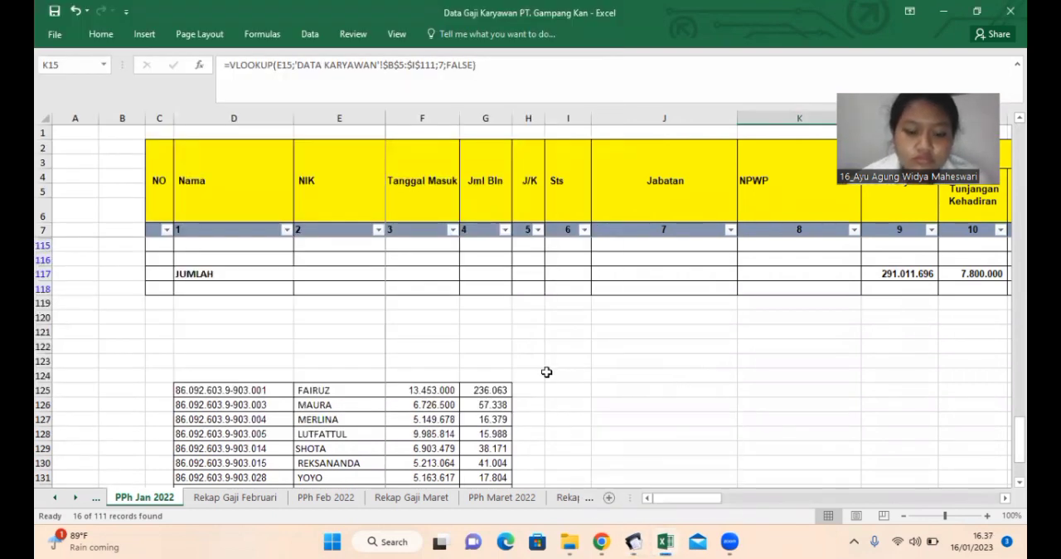
key(super+Right)
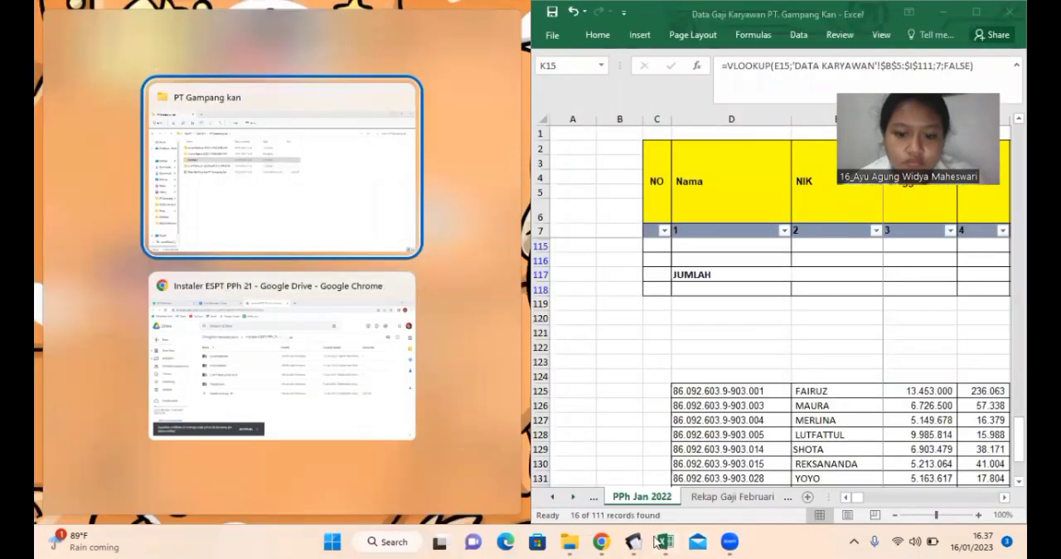
click(634, 541)
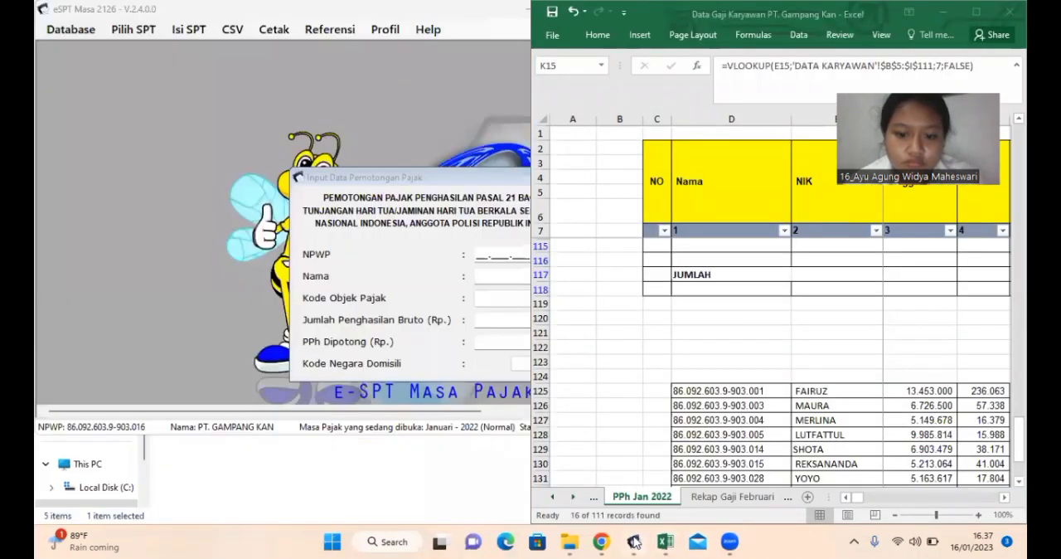
click(469, 33)
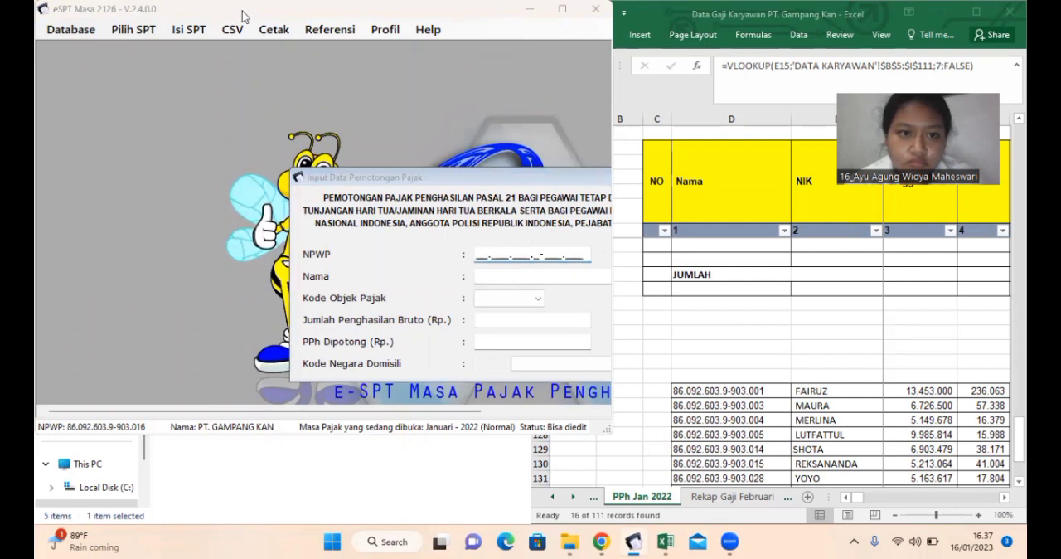
drag(245, 16, 171, 30)
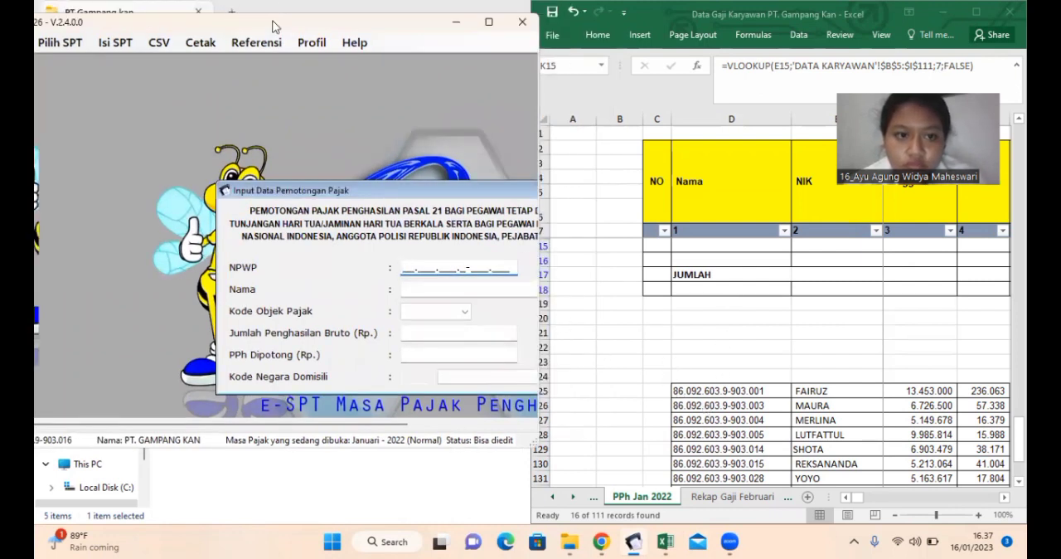
Step: Copy the NPWP and name of the employee in row 125 of the workbook into the eSPT withholding entry form
drag(267, 25, 239, 18)
click(707, 391)
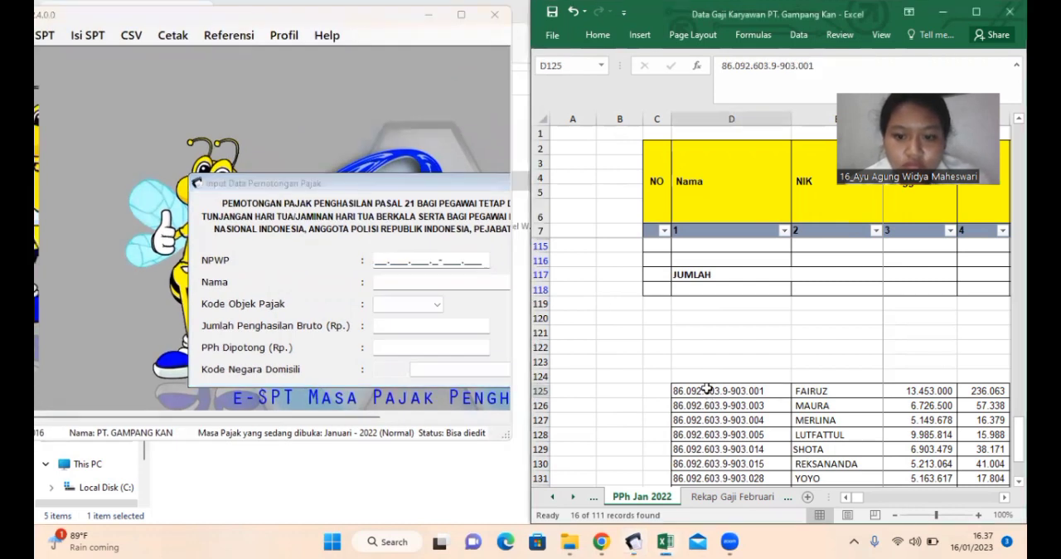
key(ctrl+c)
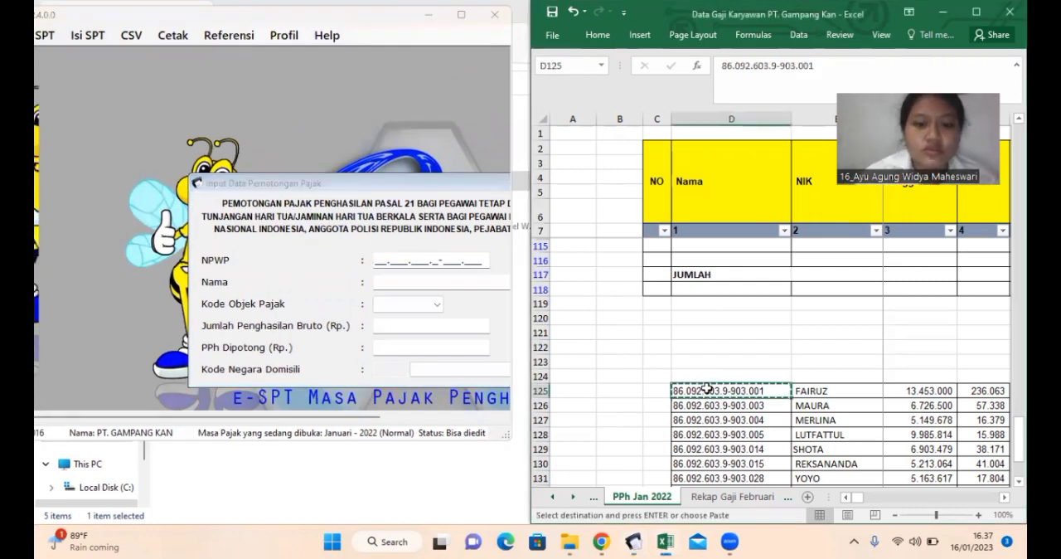
click(374, 264)
key(ctrl+v)
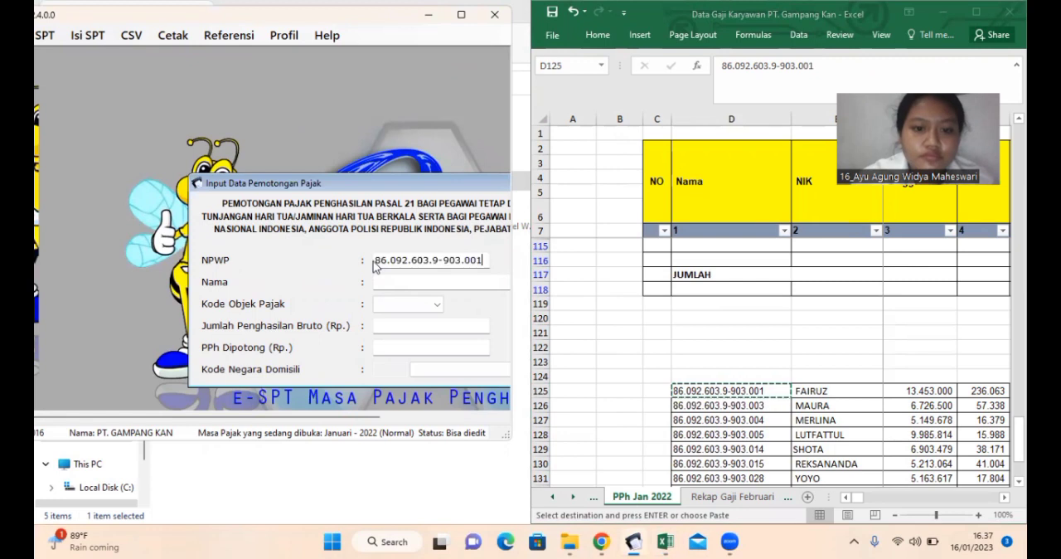
click(839, 390)
key(ctrl+c)
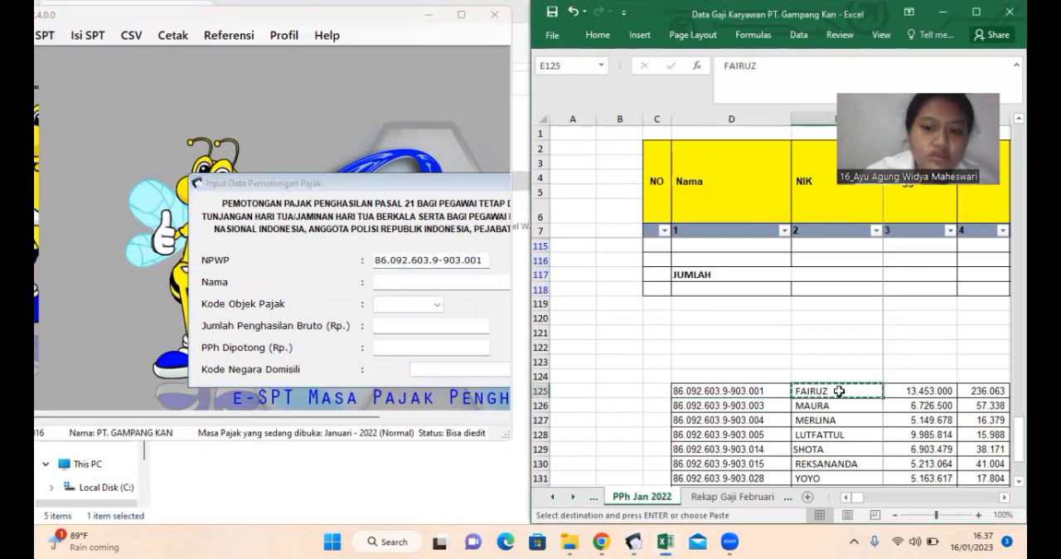
click(435, 279)
key(ctrl+v)
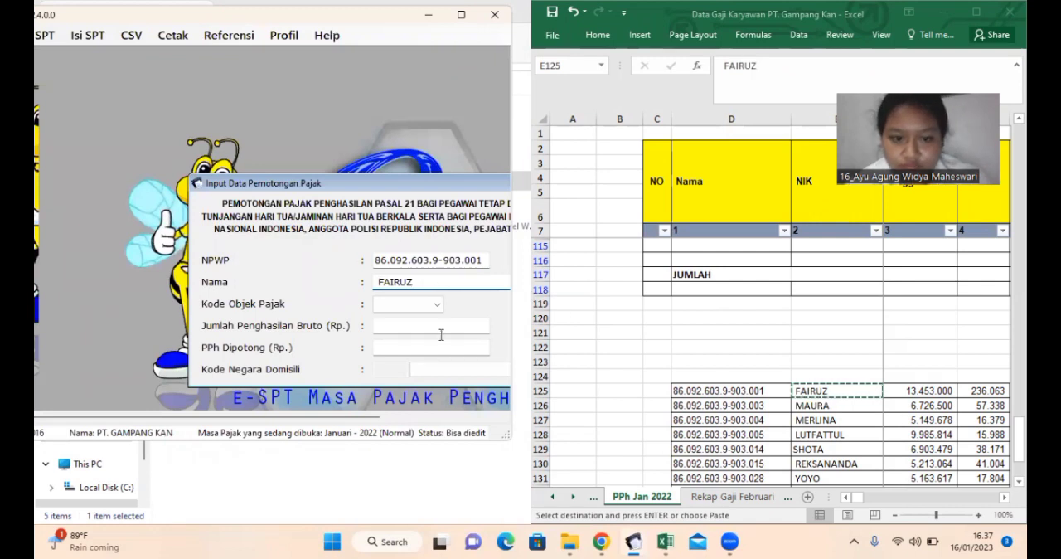
Step: Set the Kode Objek Pajak to 21-100-01 and copy 13.453.000 from row 125 into the gross income amount
click(393, 307)
click(399, 320)
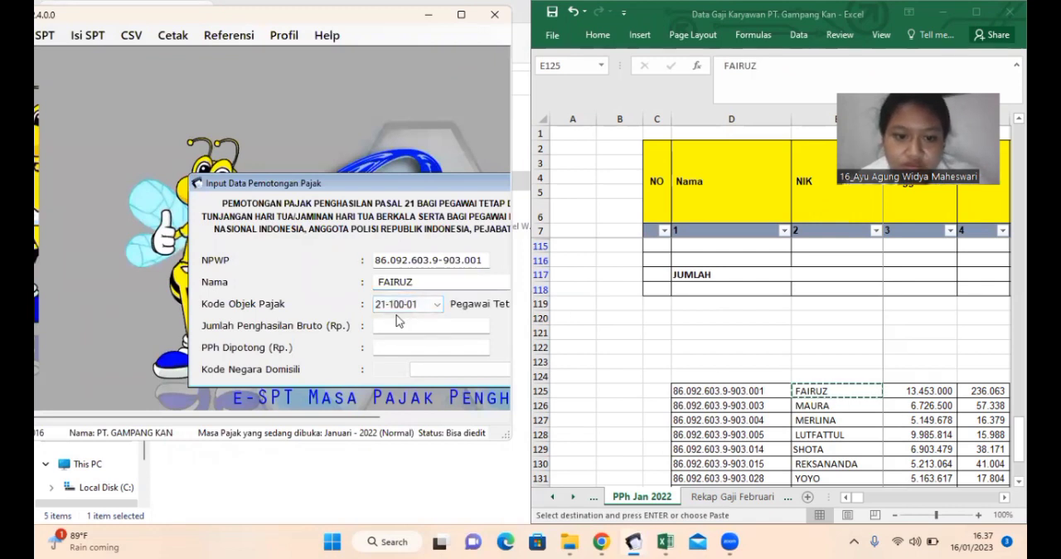
click(917, 387)
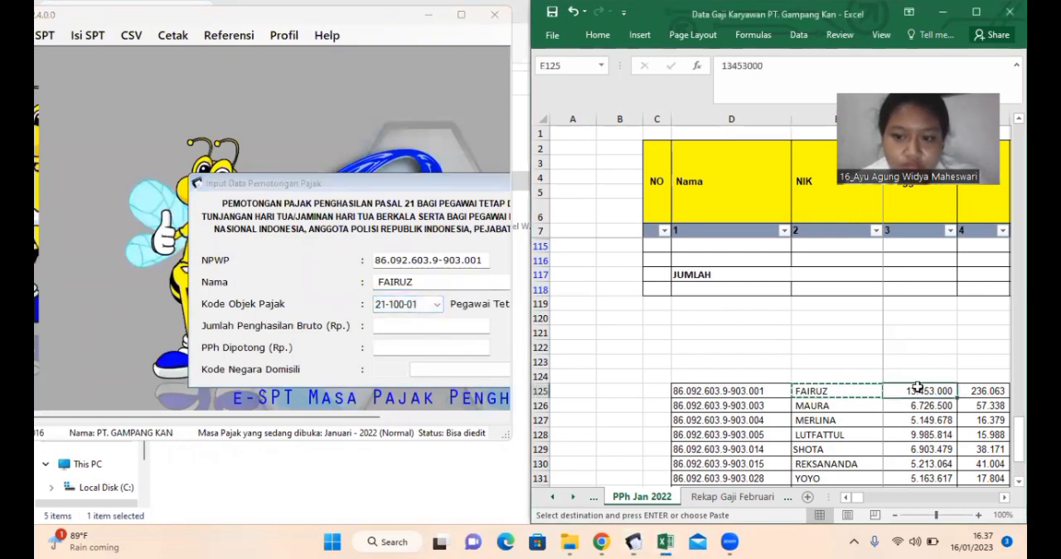
key(ctrl+c)
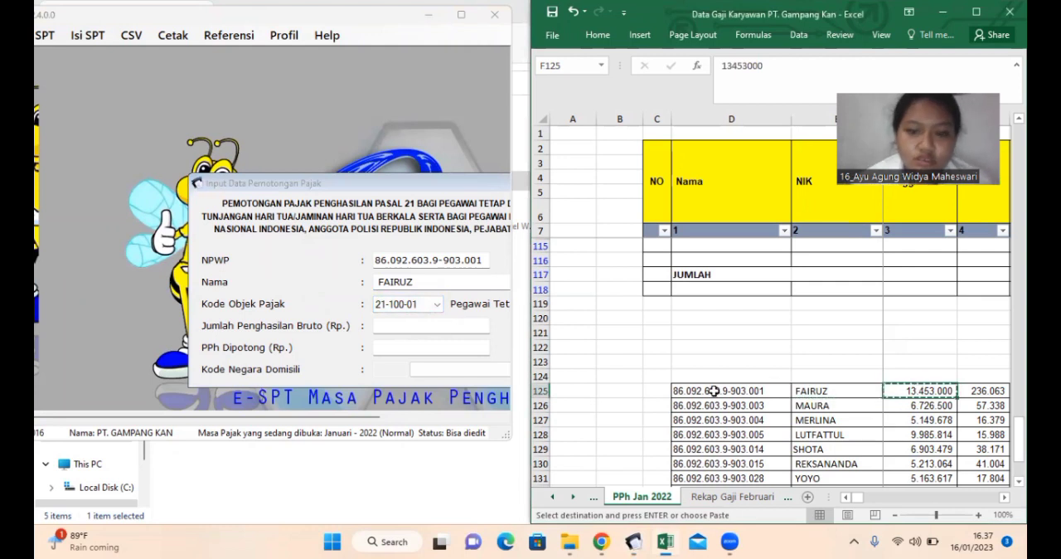
click(415, 328)
key(ctrl+v)
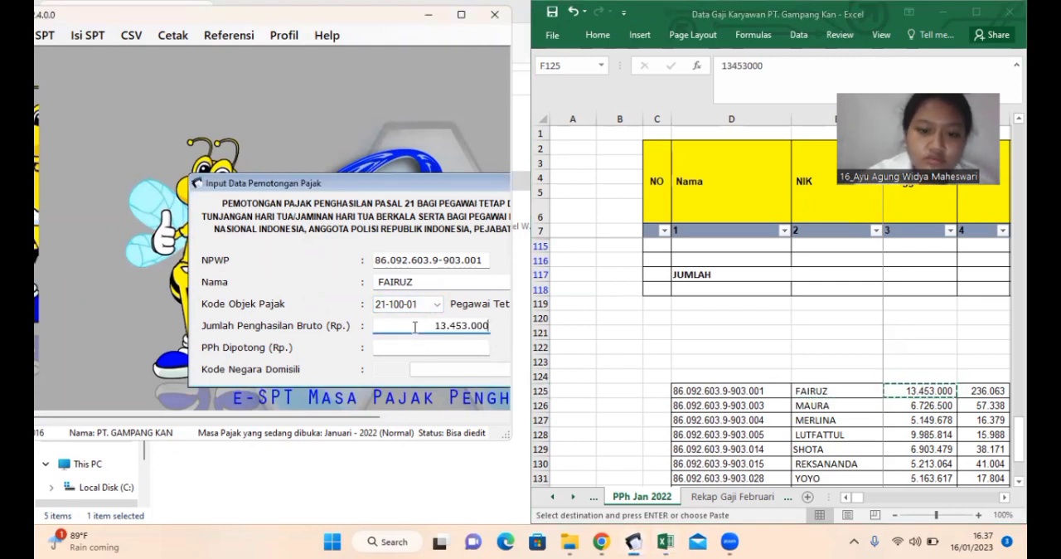
Step: Copy 236.063 from row 125 into PPh Dipotong and save the withholding entry
click(977, 392)
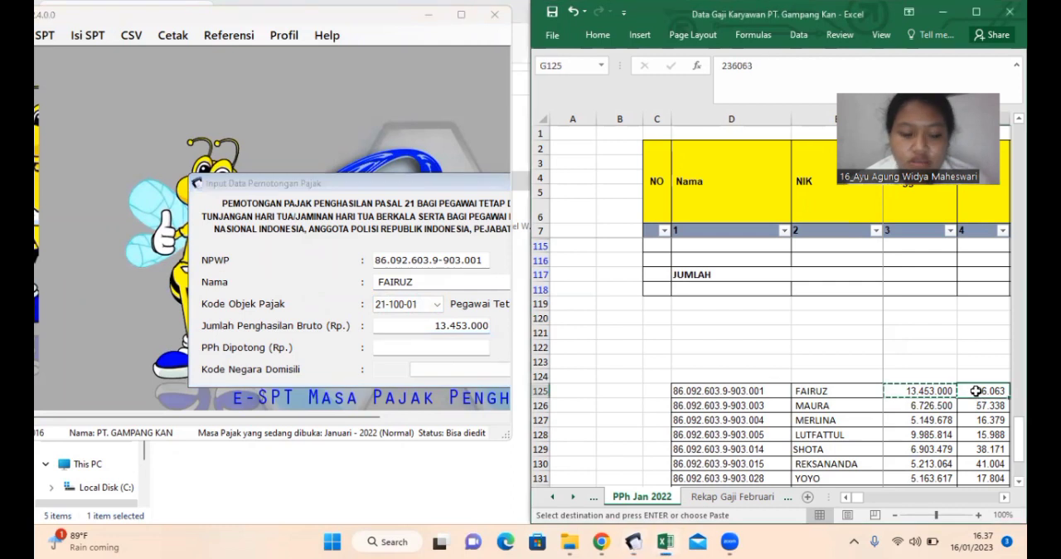
key(ctrl+c)
click(428, 350)
key(ctrl+v)
drag(346, 421, 455, 432)
click(466, 368)
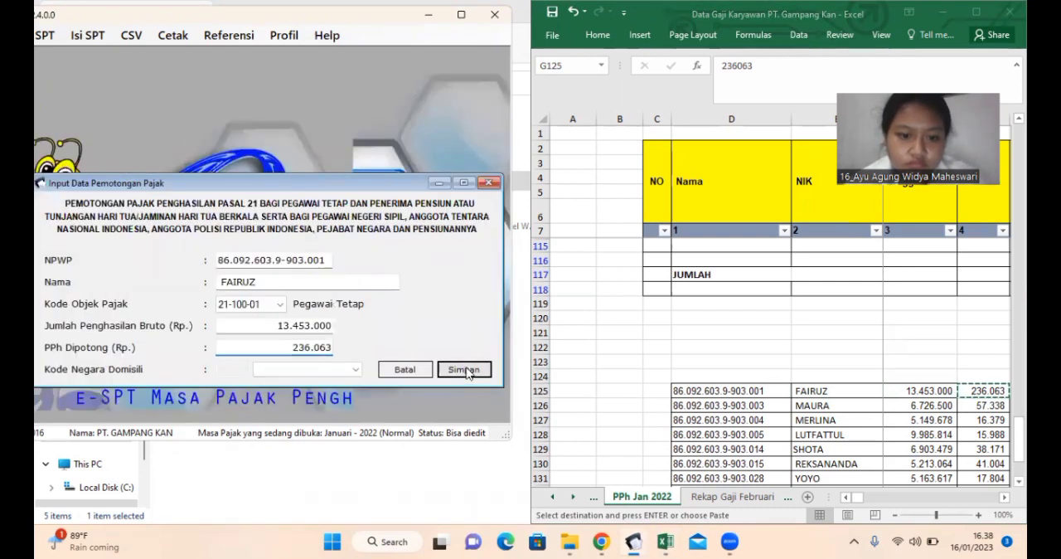
click(590, 315)
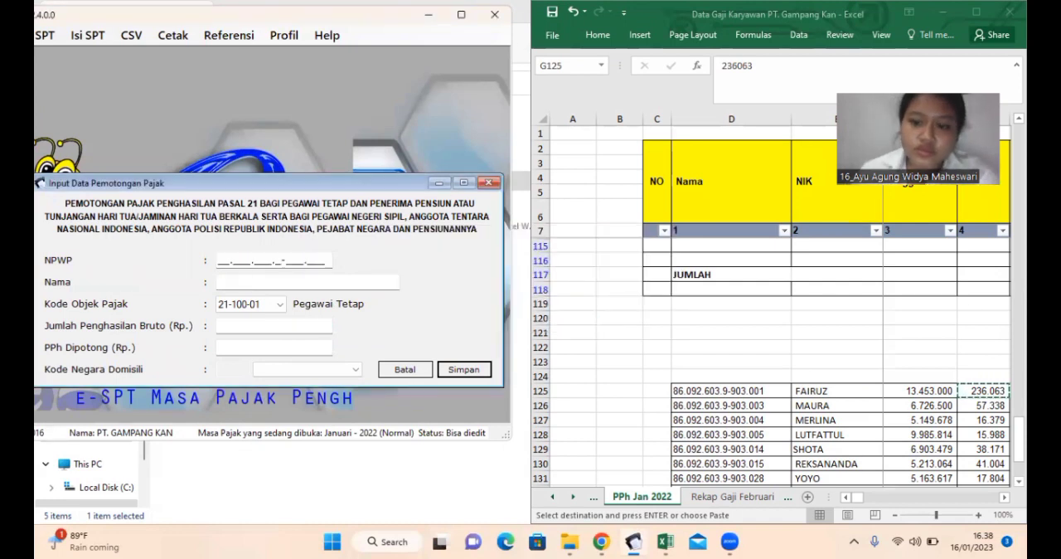
Step: Review the remaining employee rows below row 125 in the Excel income and tax list
key(alt+Tab)
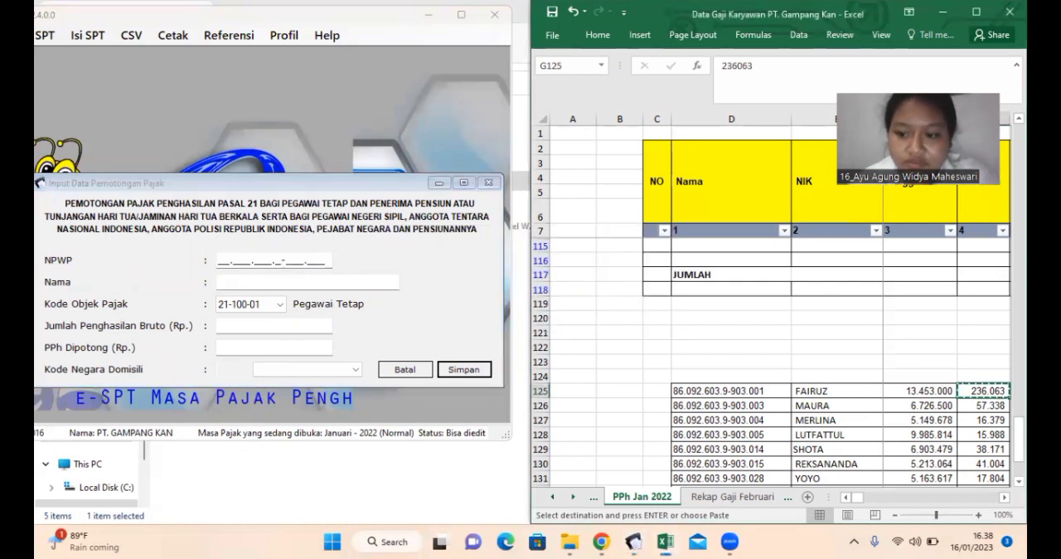
scroll(754, 404, down, 2)
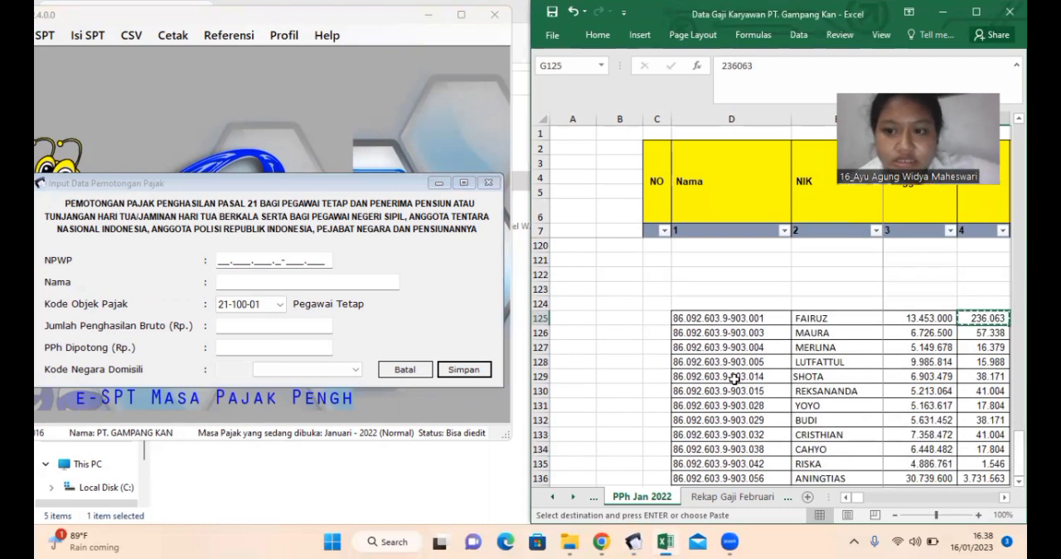
click(616, 41)
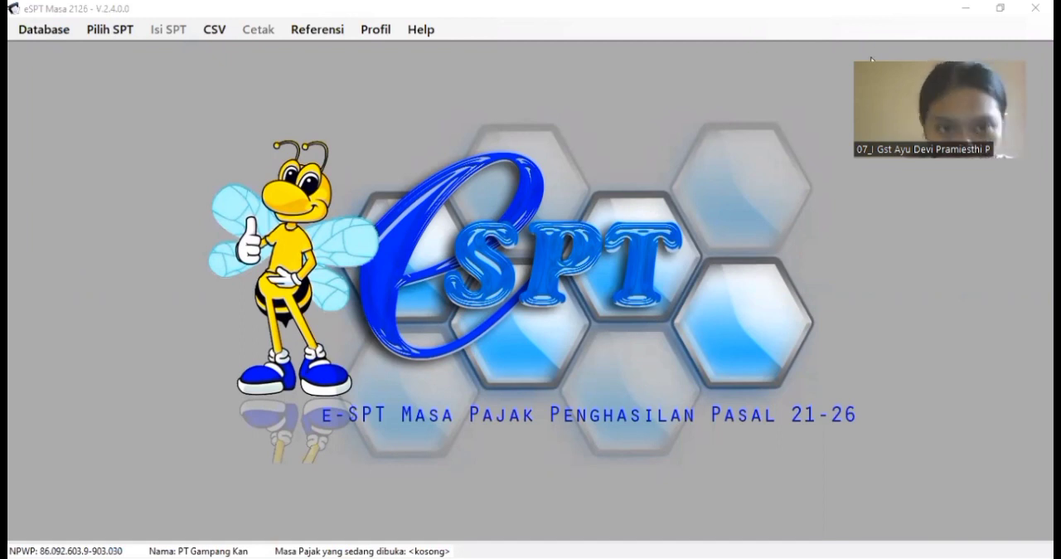
Step: Open the existing February 2022 SPT with Pembetulan 0 in eSPT
click(117, 36)
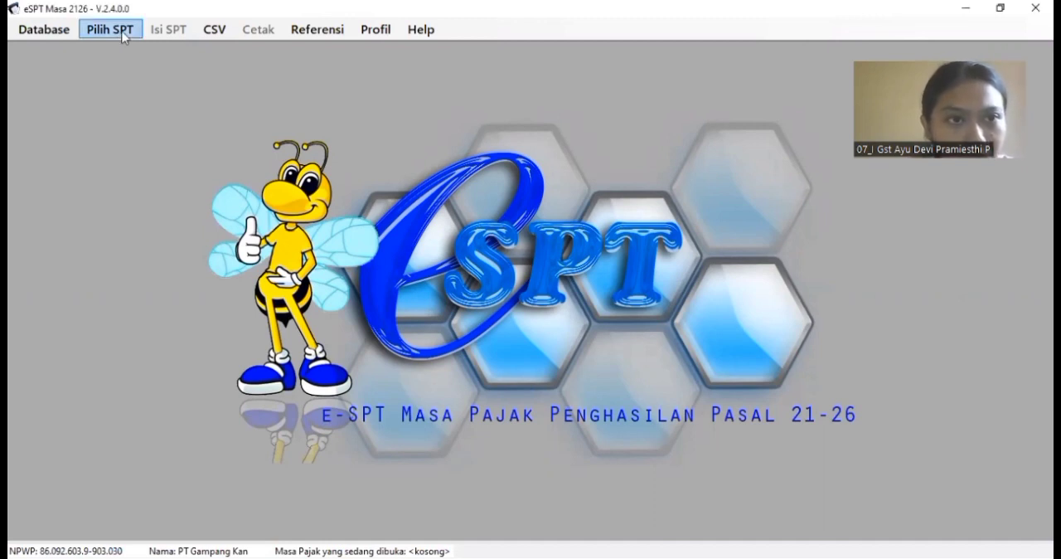
click(122, 35)
click(160, 74)
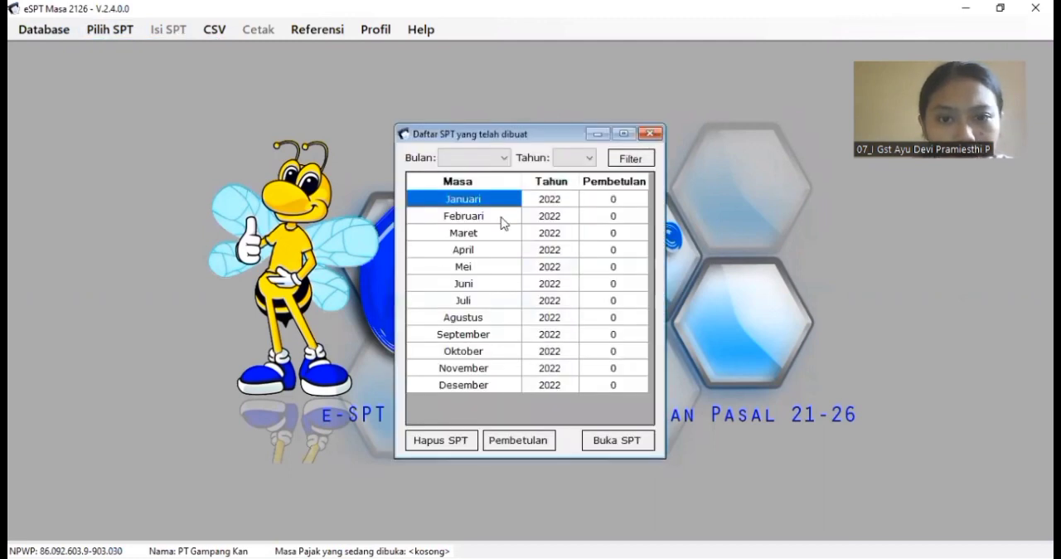
click(503, 219)
click(609, 440)
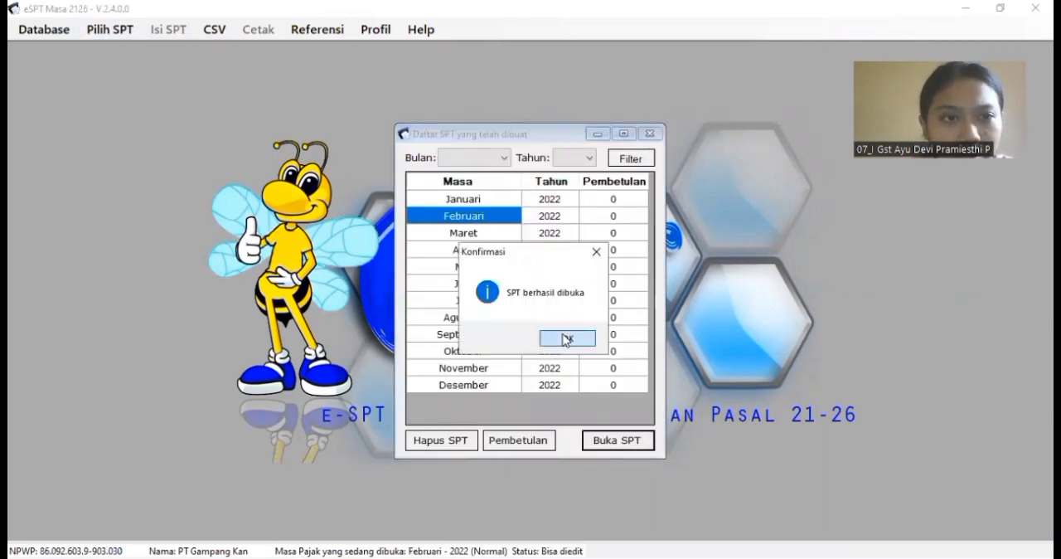
click(566, 339)
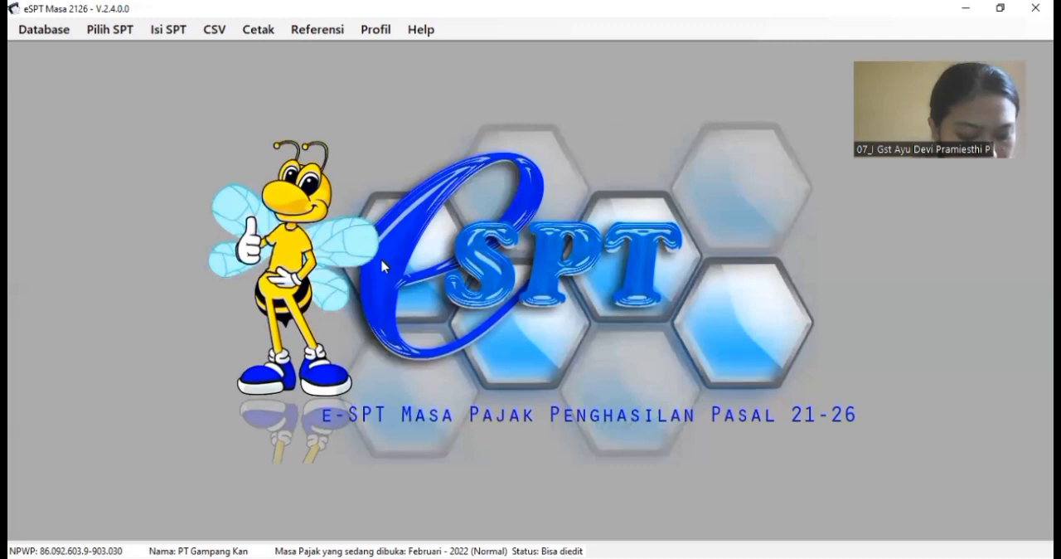
Step: Check the February entries in the Daftar Pemotongan Pajak (1721-I) for Satu Masa Pajak, closing the list when done
click(183, 36)
mouse_move(274, 69)
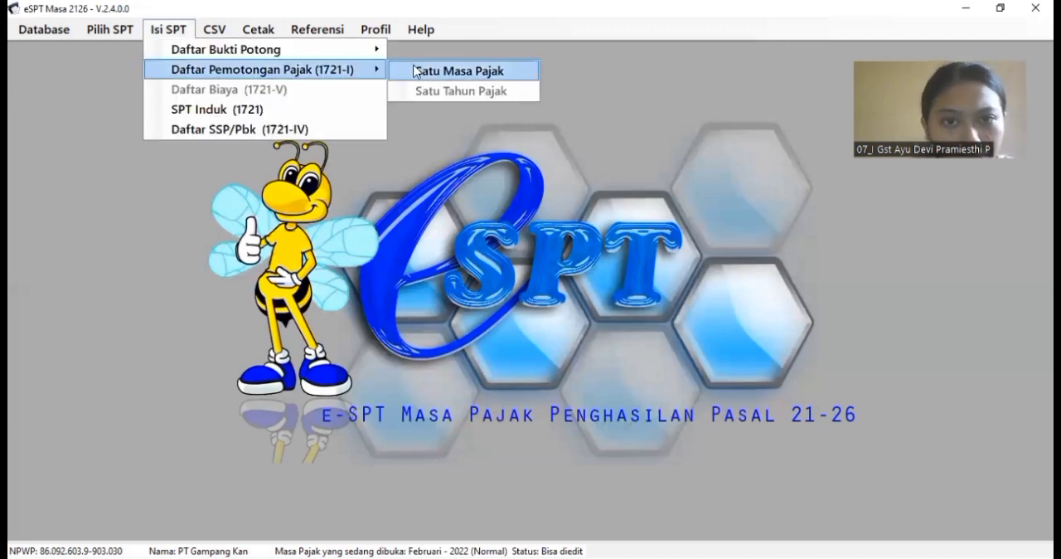
click(429, 75)
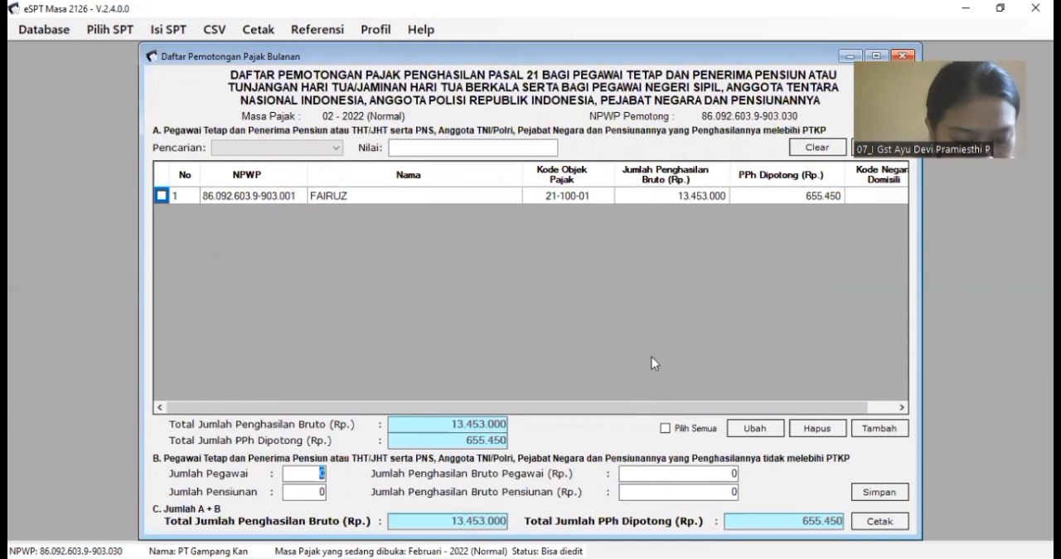
click(901, 55)
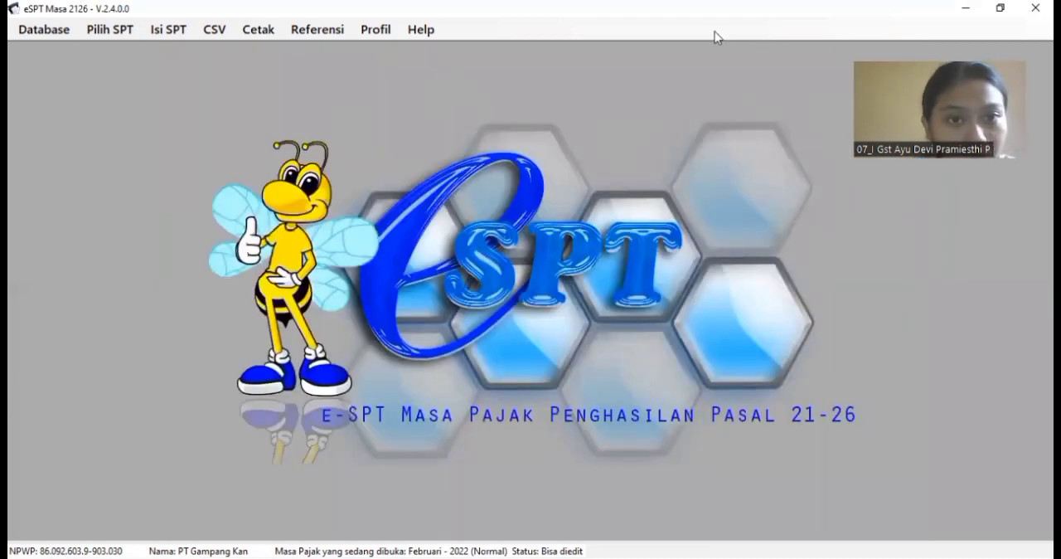
Step: Export the February 2022 Pemotongan Pajak Bulanan records to a CSV file named 1721_I_bulanan feb in the Project folder
click(225, 30)
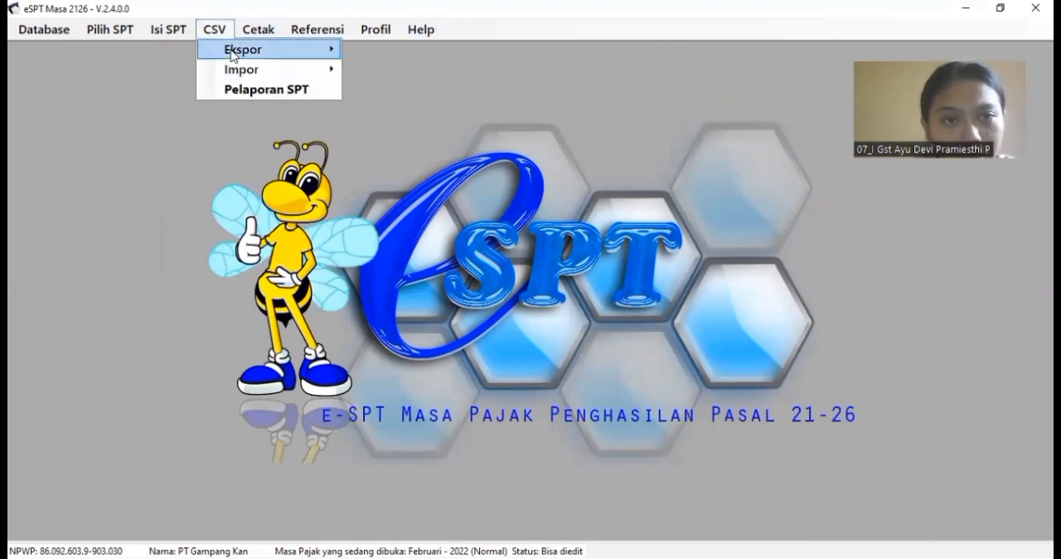
mouse_move(329, 53)
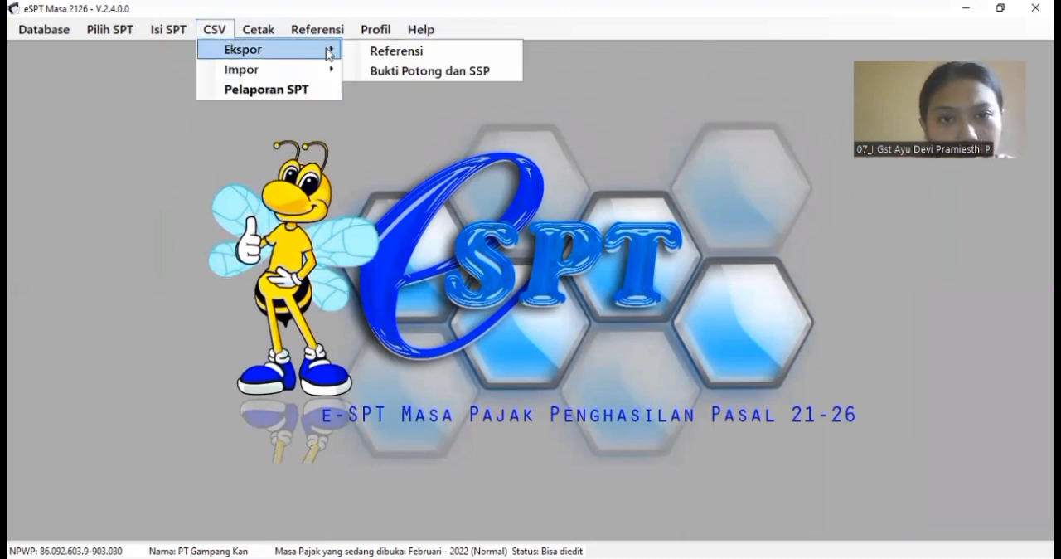
click(386, 81)
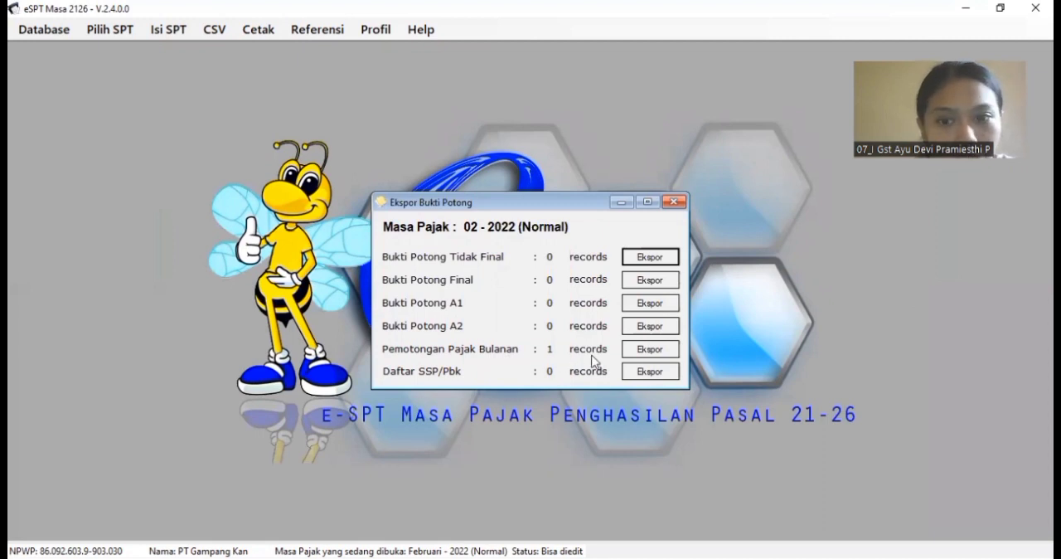
click(648, 355)
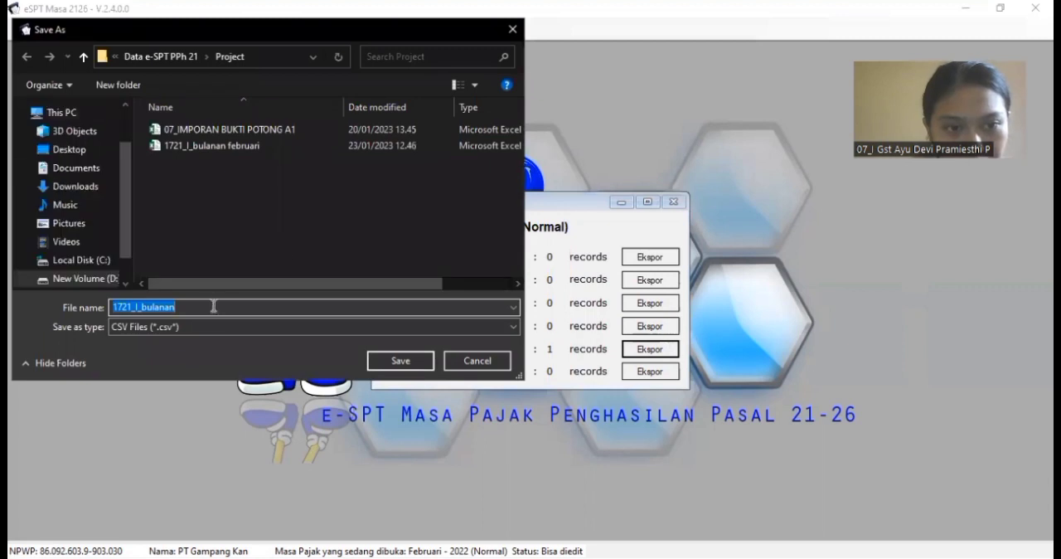
click(212, 309)
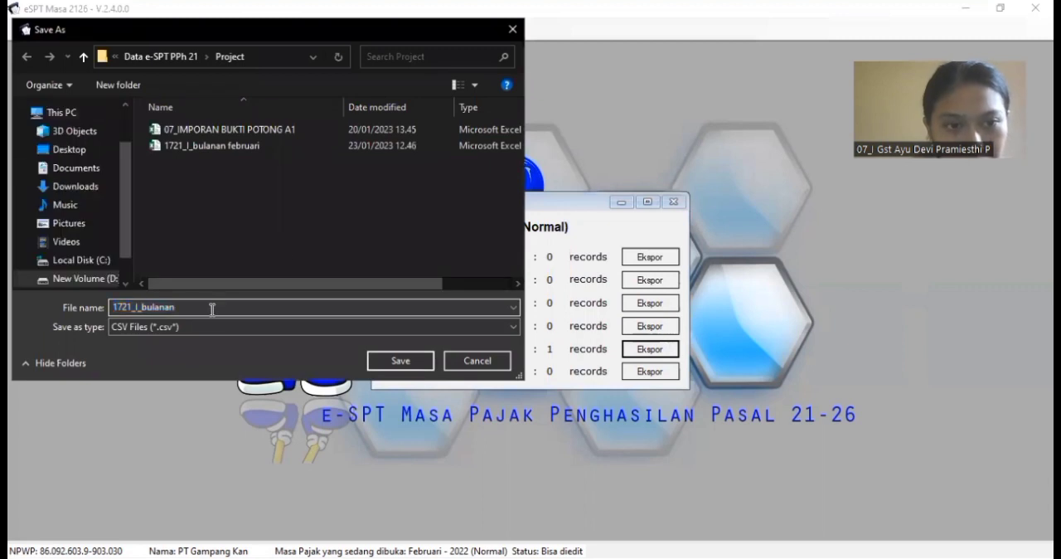
text(feb)
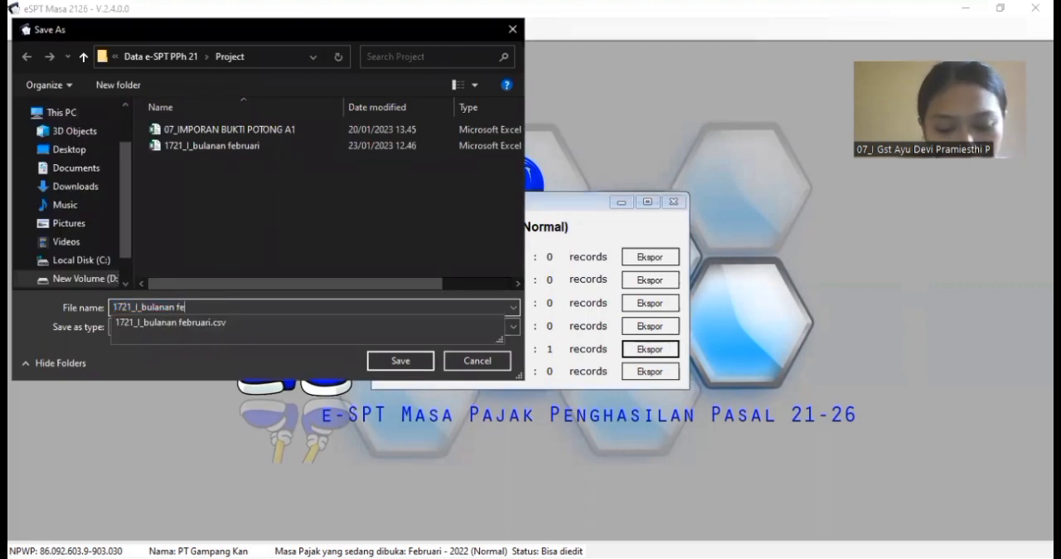
click(409, 365)
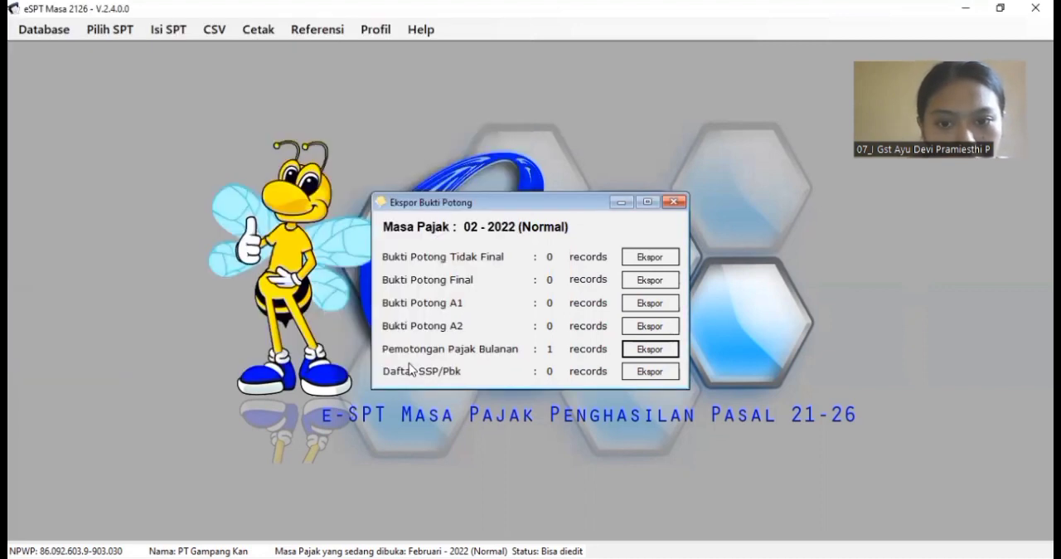
click(572, 338)
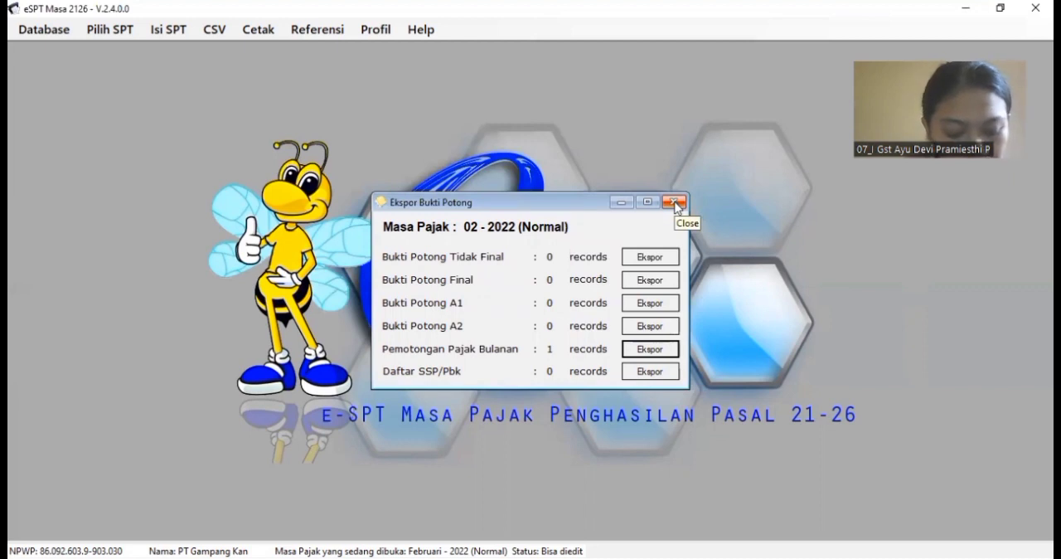
click(674, 203)
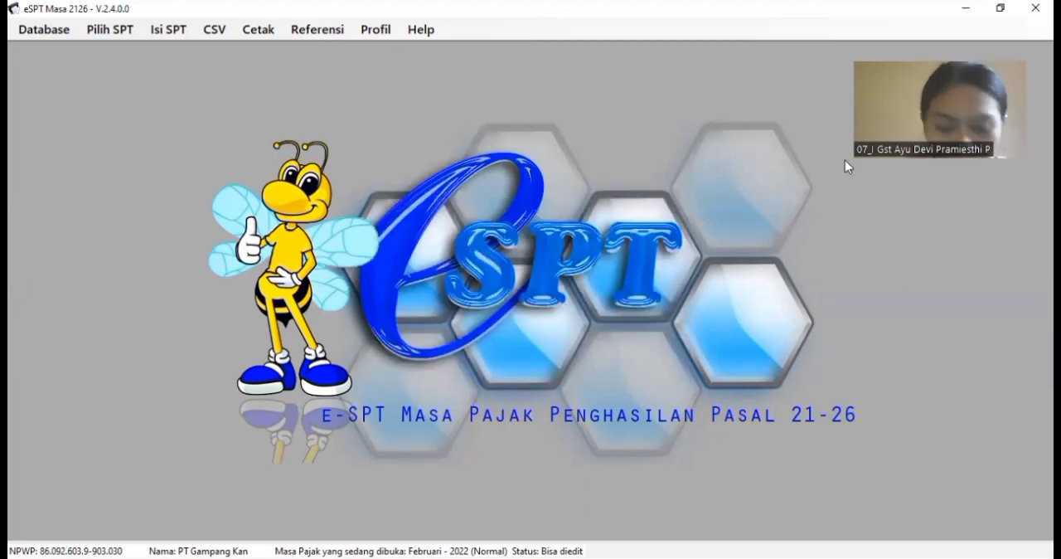
Step: Switch to the UTS_07_Data Gaji Karyawan PT. Gampang Kan workbook in Excel and show the PPh Feb 2022 columns from Masa Pajak onward
click(1035, 9)
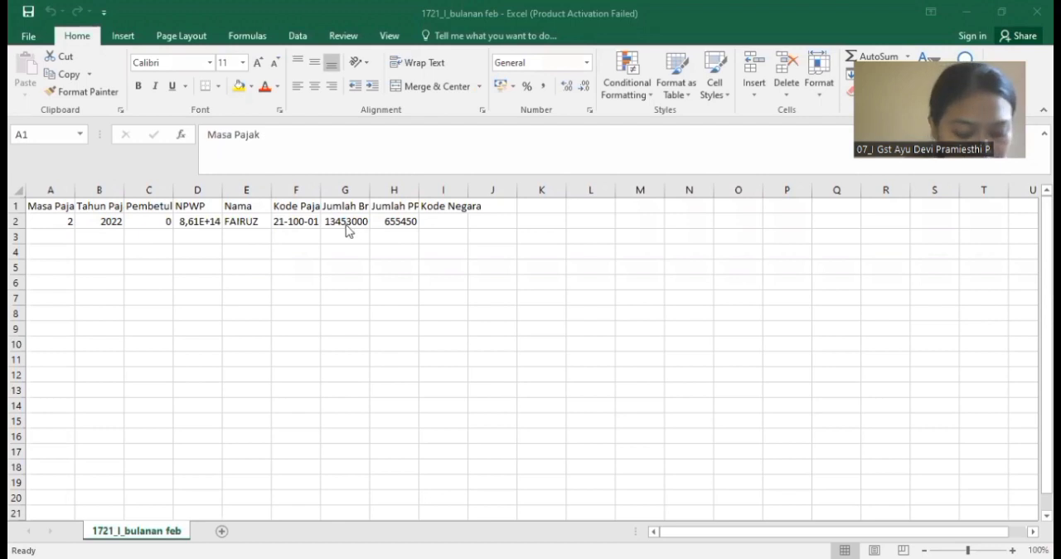
key(alt+Tab)
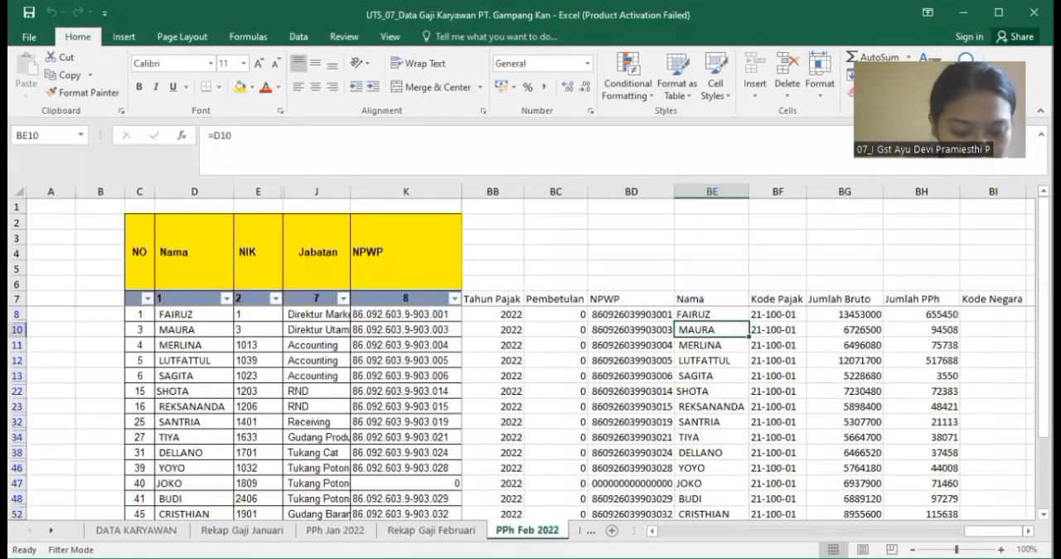
drag(993, 530, 970, 530)
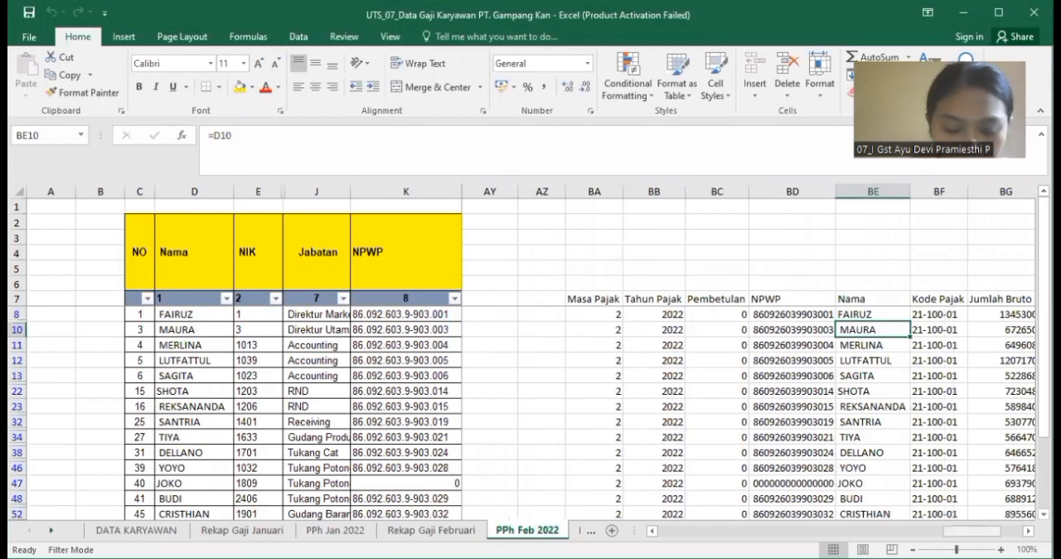
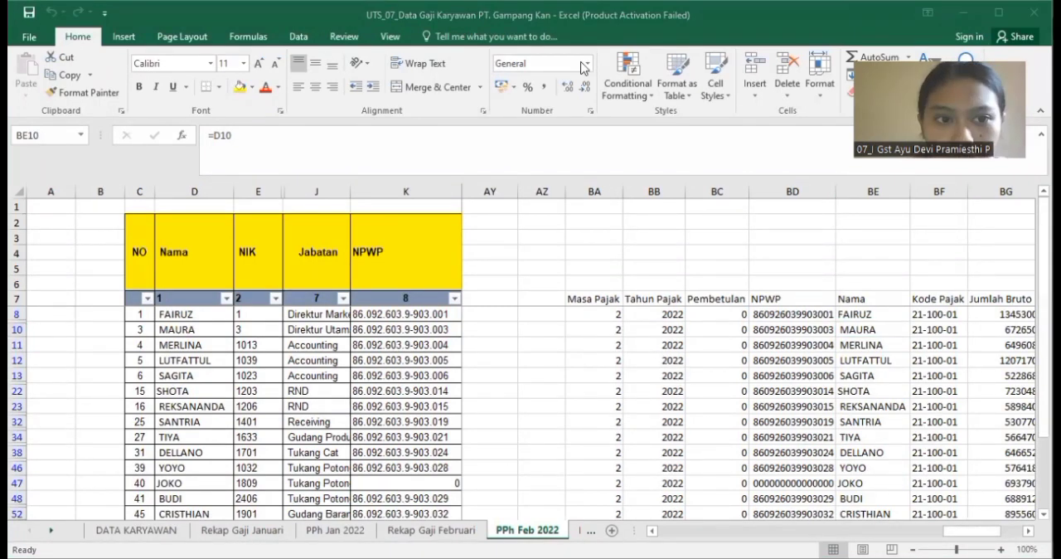
key(alt+Tab)
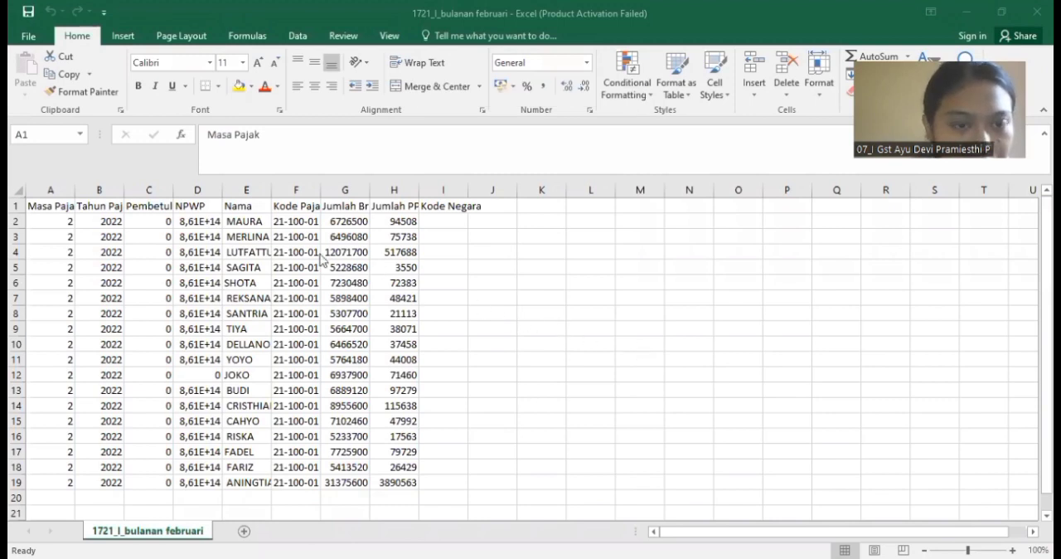
drag(199, 220, 197, 481)
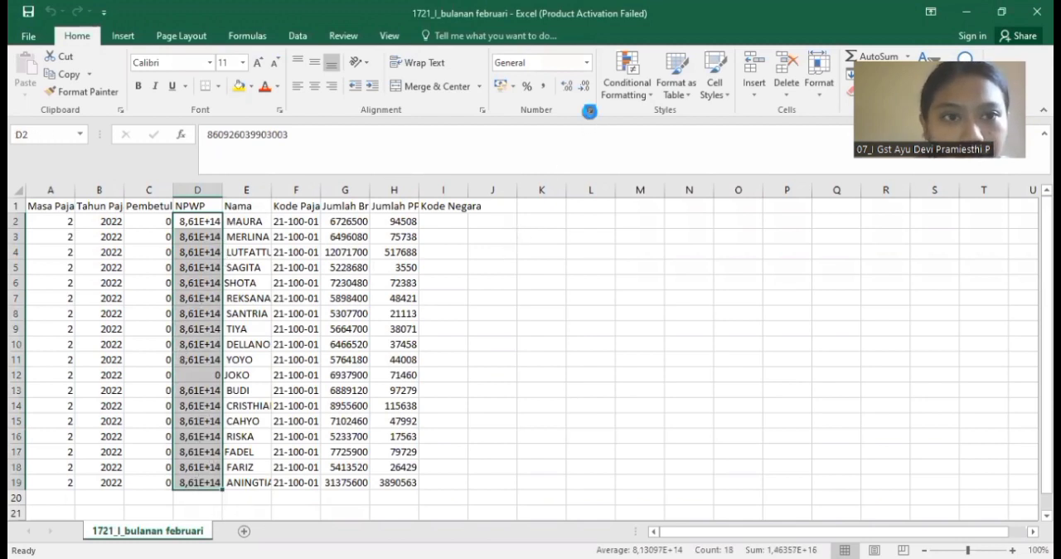
click(590, 110)
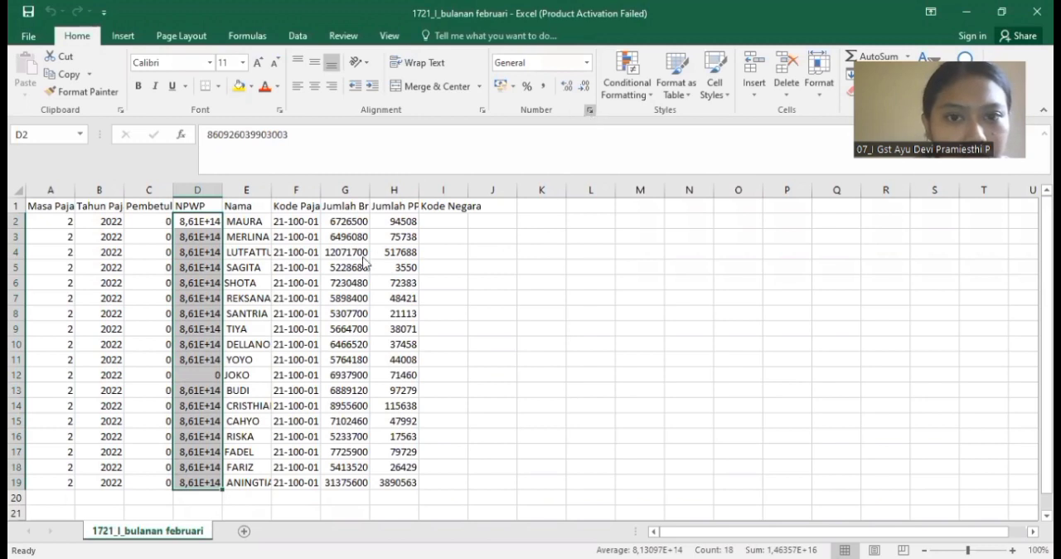
click(362, 308)
click(451, 270)
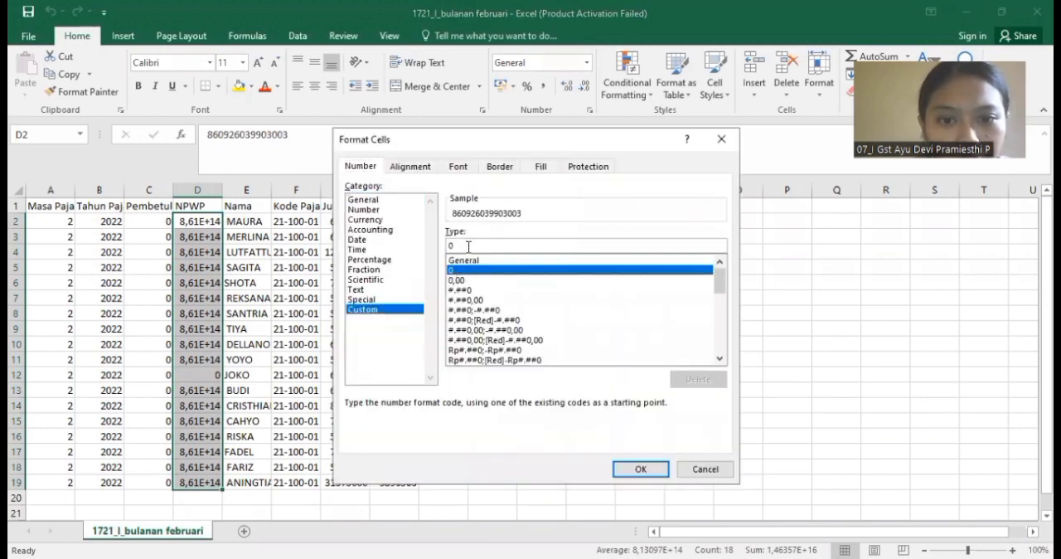
click(468, 247)
text(00)
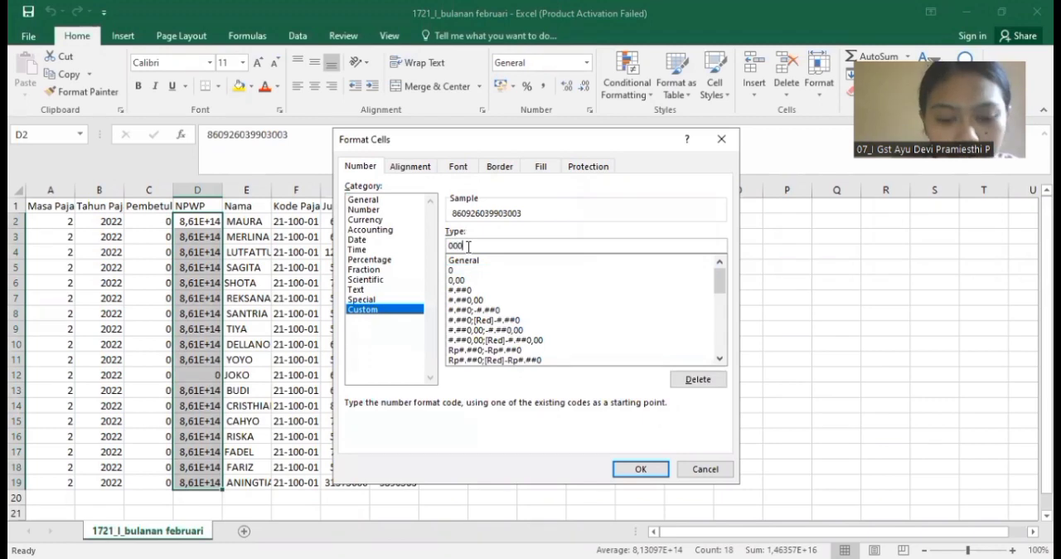
drag(465, 246, 445, 253)
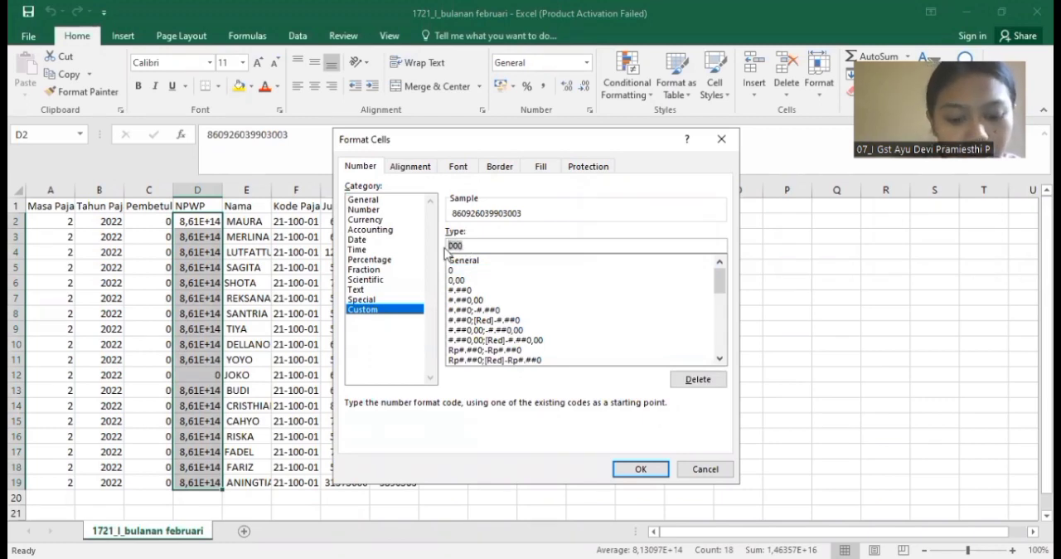
click(467, 248)
text(000000000000)
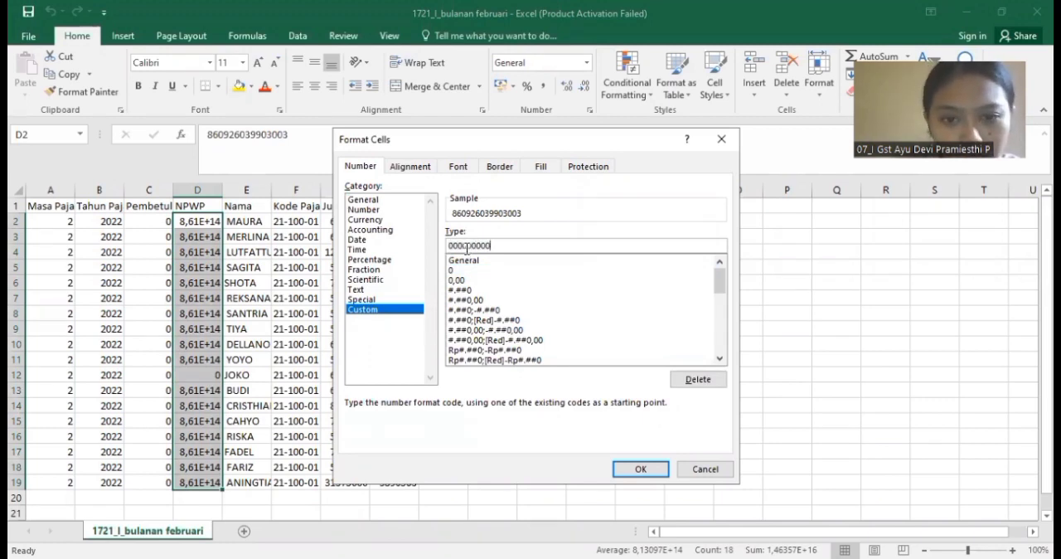
click(638, 470)
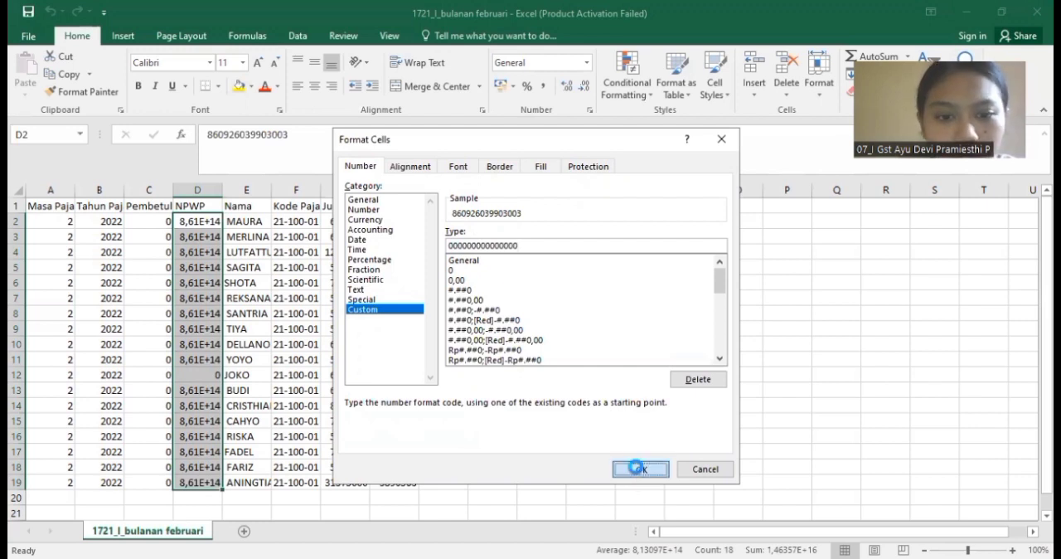
click(558, 385)
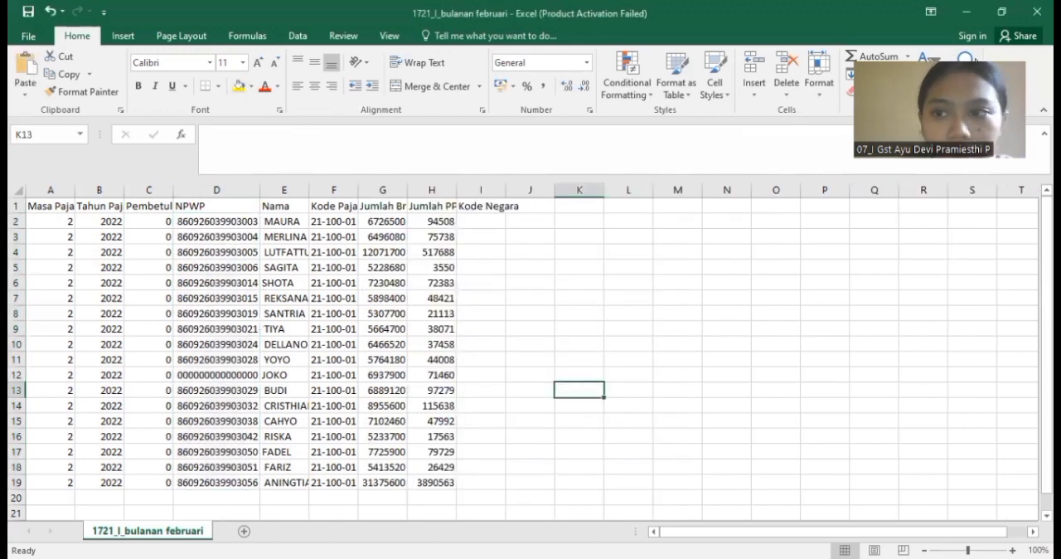
Step: Close the 1721_I_bulanan februari CSV and save its changes
click(1036, 12)
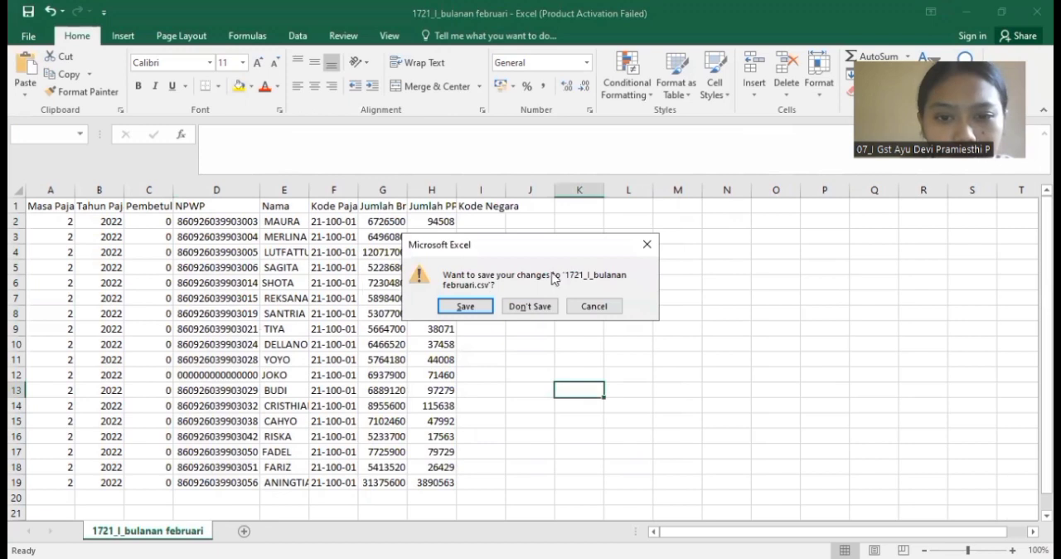
click(464, 305)
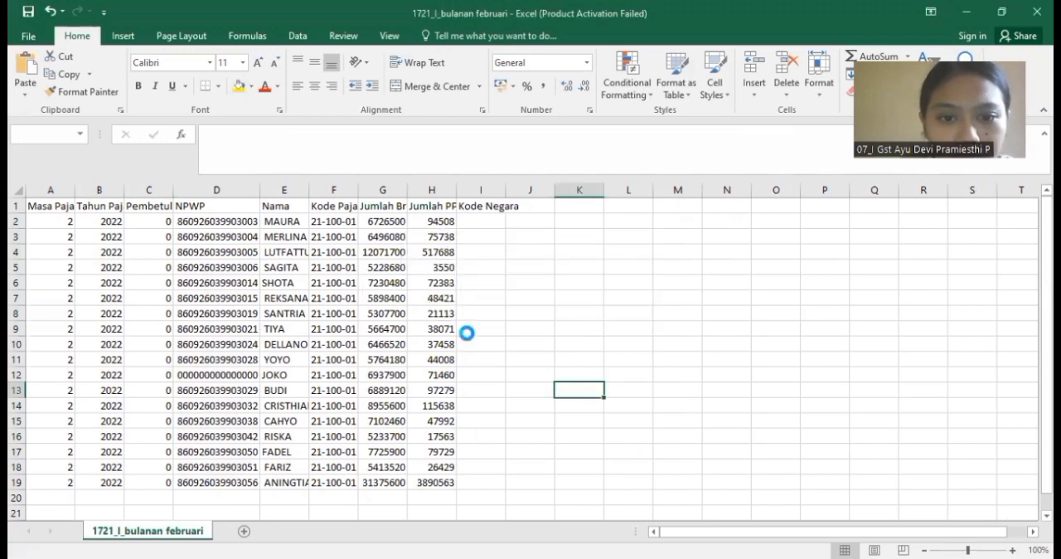
click(467, 332)
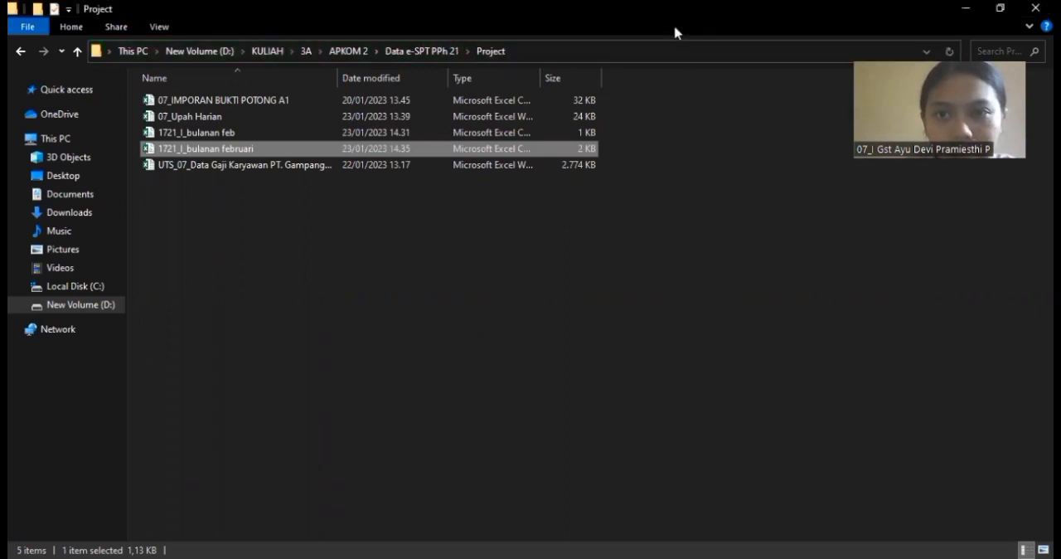
Step: Switch to eSPT and open the existing Februari 2022 SPT with Pembetulan 0
key(alt+Tab)
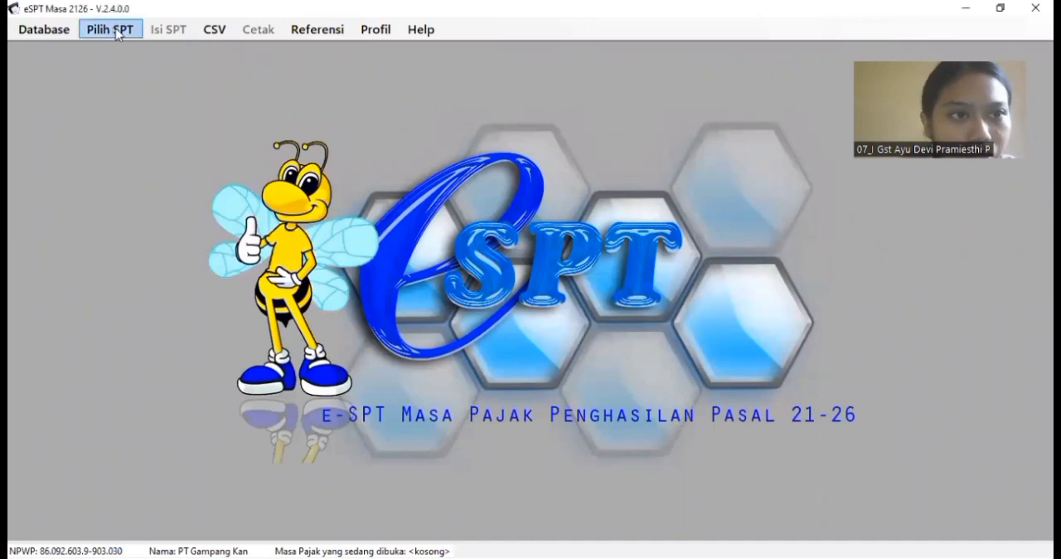
click(118, 34)
click(125, 69)
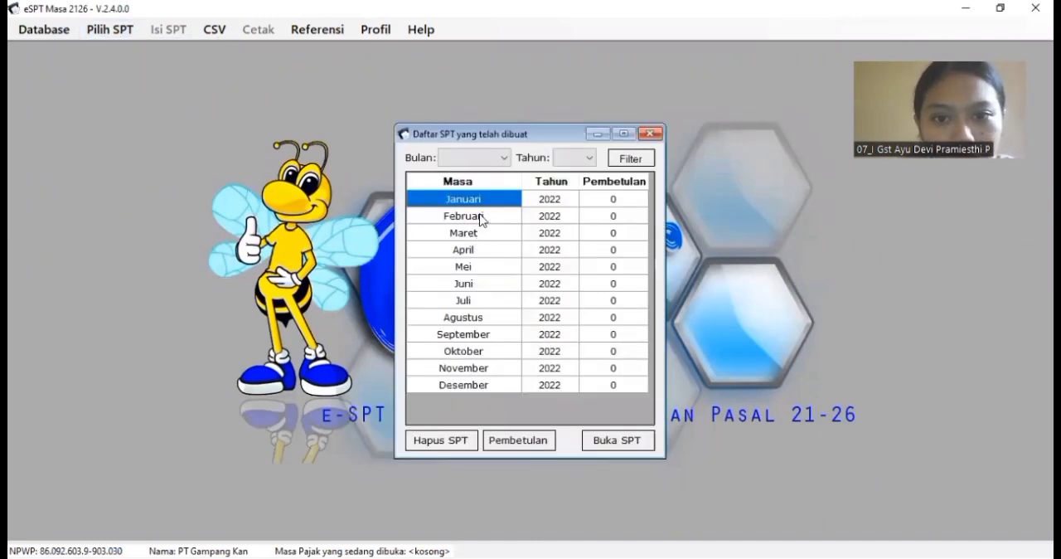
click(480, 217)
click(630, 441)
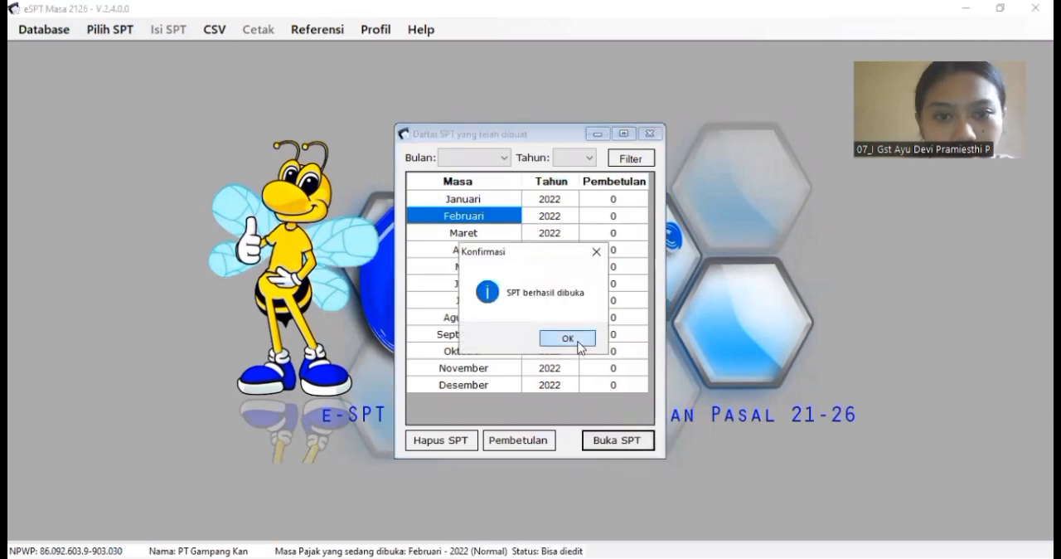
click(578, 342)
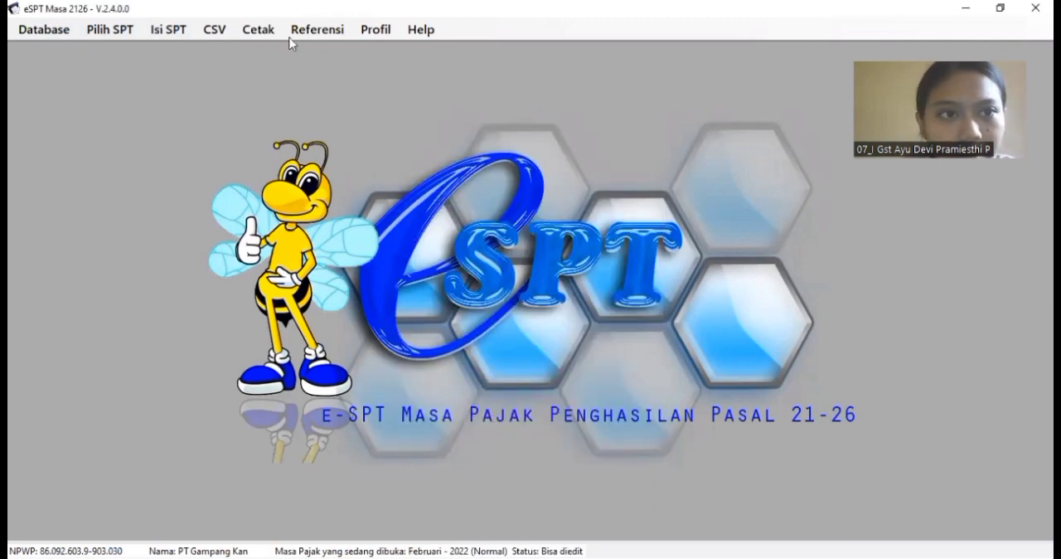
Step: Import the Pemotongan Pajak Bulanan records from 1721_I_bulanan februari.csv in the Project folder, closing the import window when done
click(212, 32)
mouse_move(305, 70)
mouse_move(419, 91)
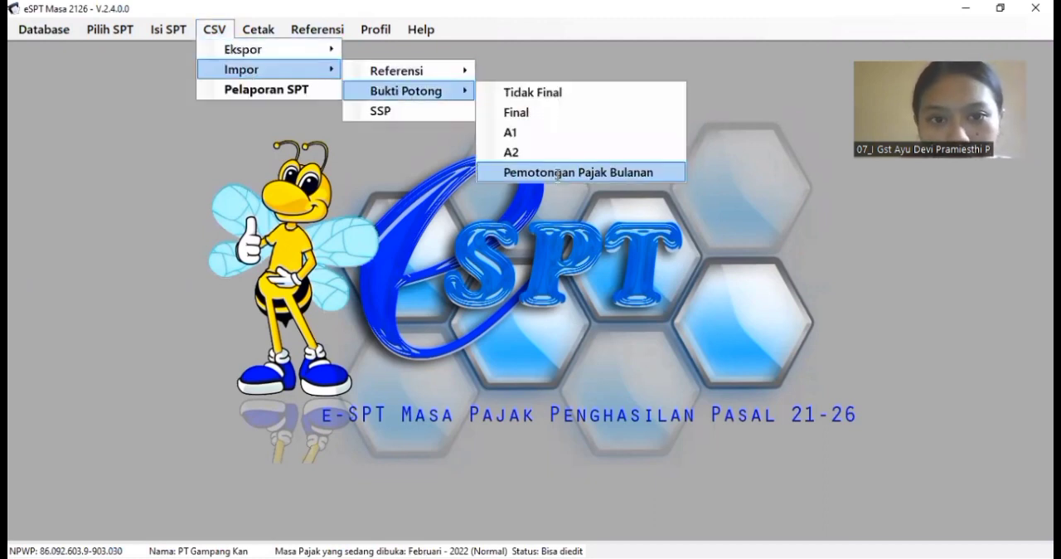
key(Return)
click(795, 170)
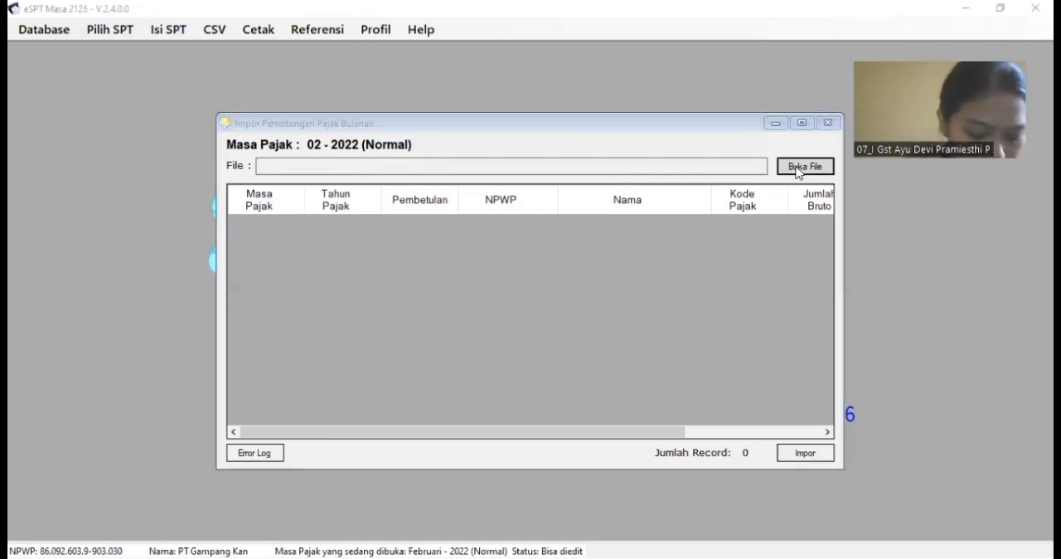
click(795, 166)
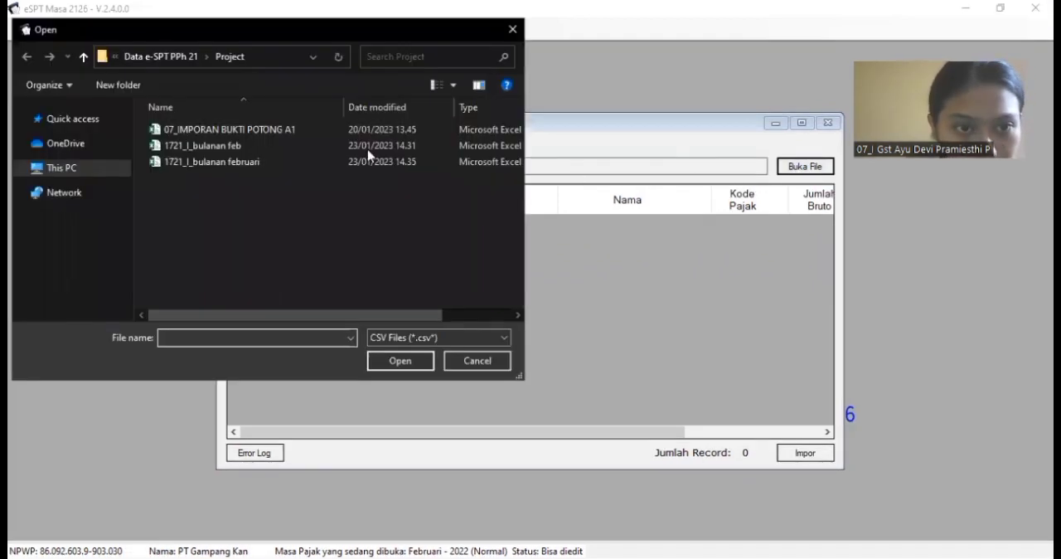
click(255, 165)
click(401, 366)
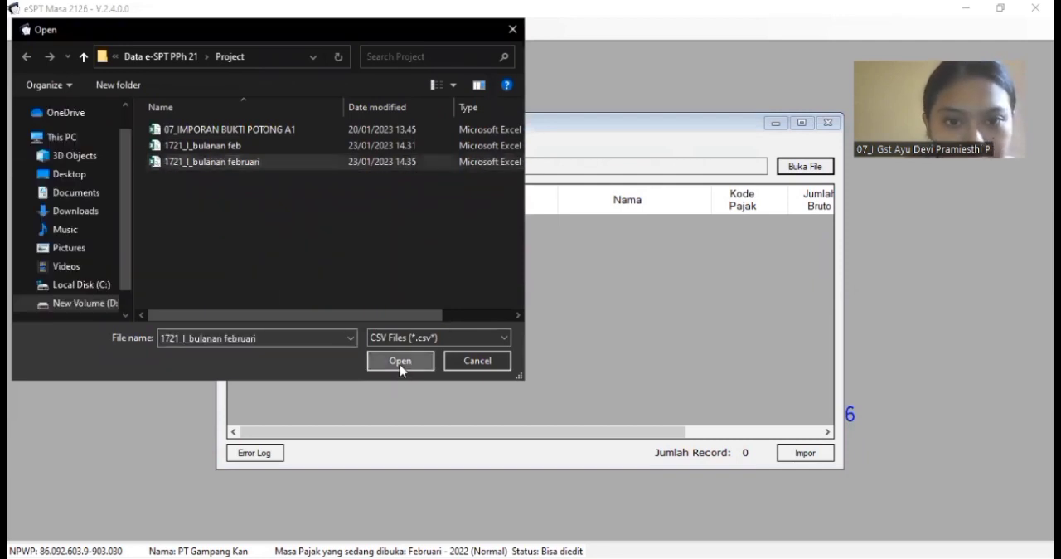
click(797, 461)
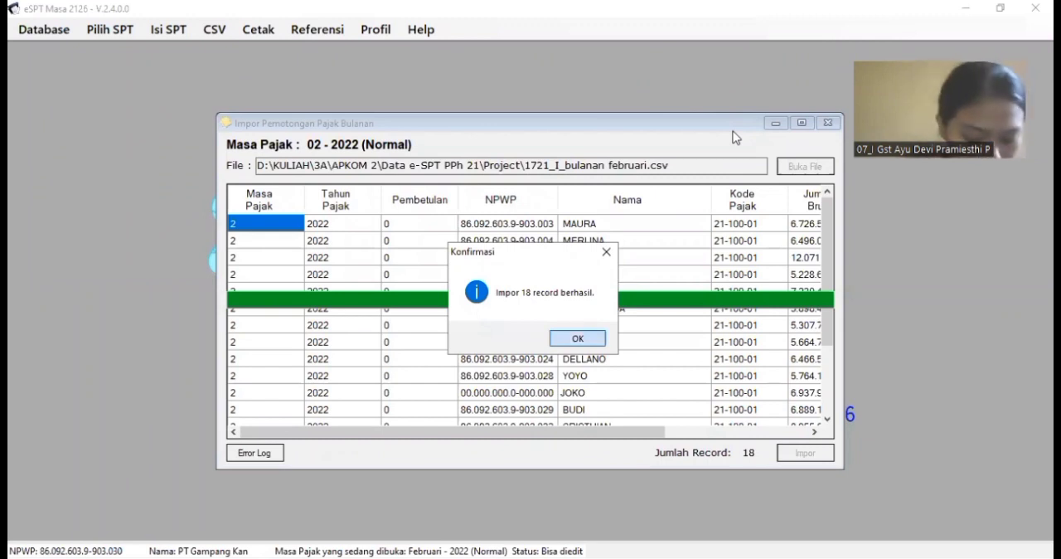
key(Return)
click(828, 123)
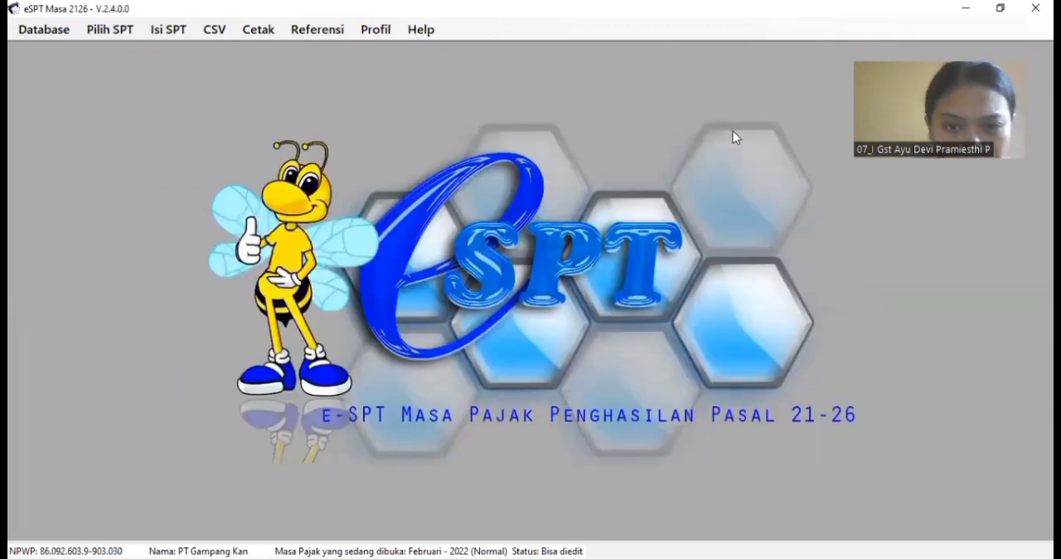
Step: Open the monthly Daftar Pemotongan Pajak (1721-I) for the February 2022 period
click(180, 35)
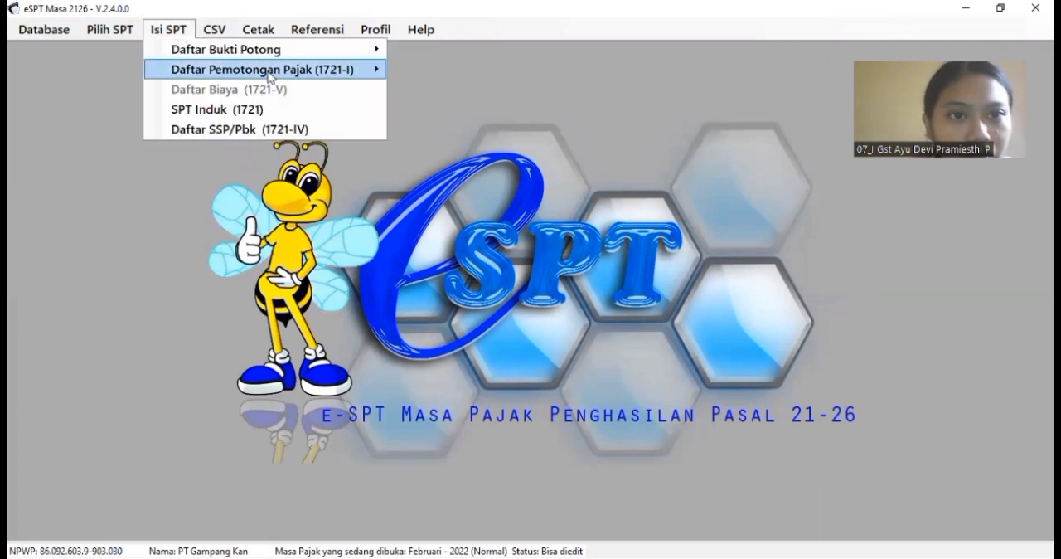
mouse_move(357, 69)
click(412, 70)
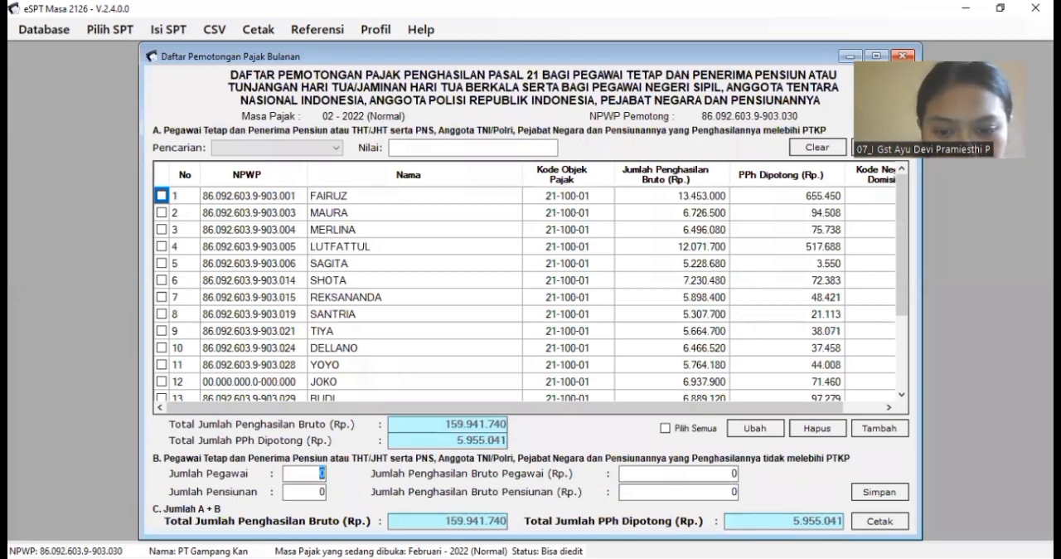
Step: In section B, enter 69 as Jumlah Pegawai and the PPh Feb 2022 sheet's 270.301.557 as Jumlah Penghasilan Bruto Pegawai, and save
key(alt+Tab)
drag(1044, 278, 1043, 397)
drag(978, 532, 939, 532)
click(771, 496)
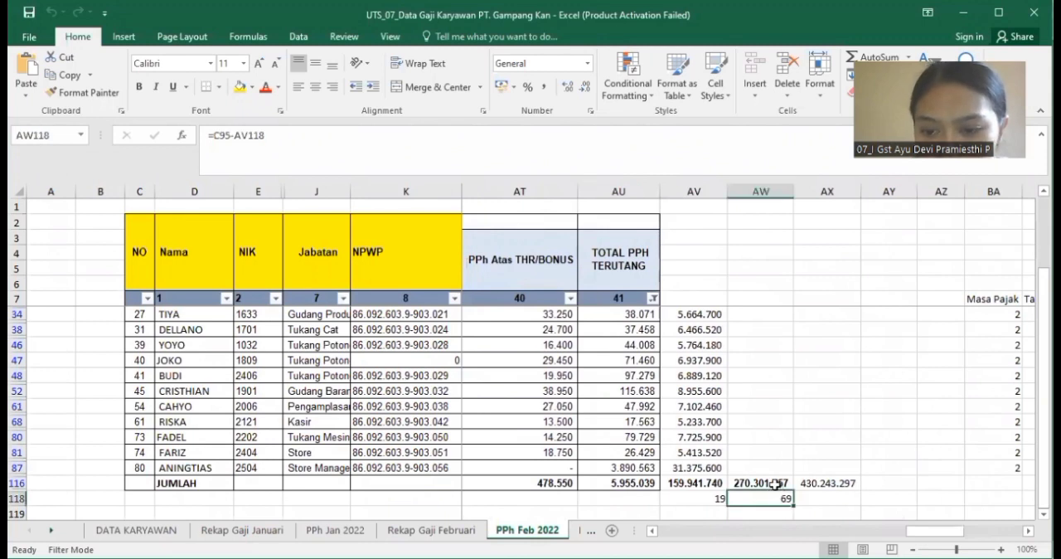
click(772, 482)
key(ctrl+c)
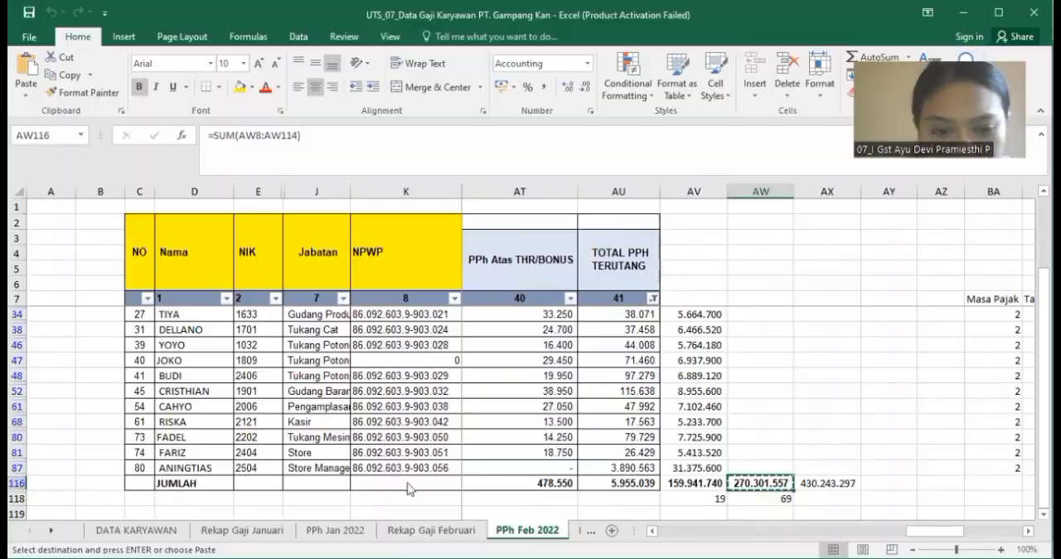
key(alt+Tab)
click(726, 481)
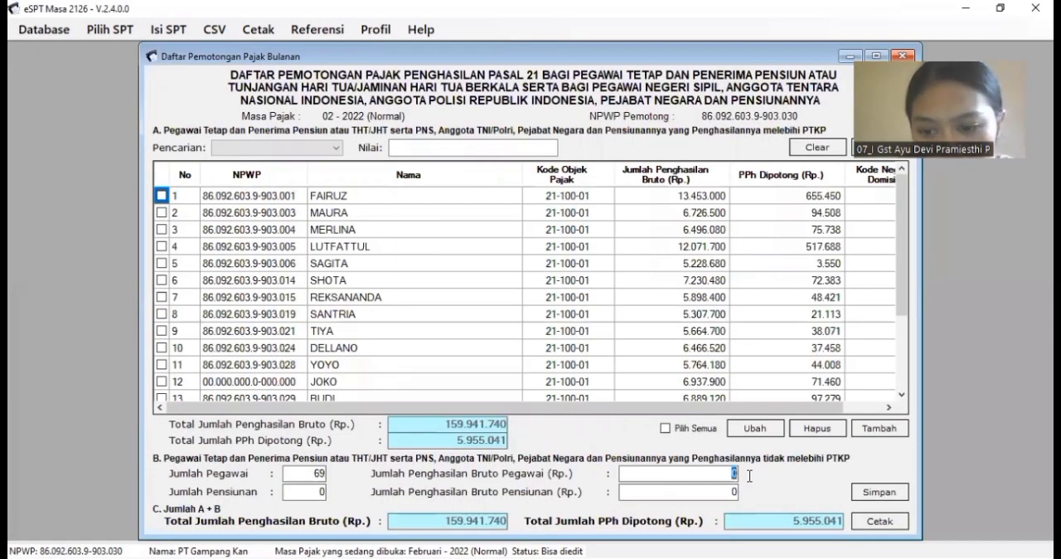
key(ctrl+v)
click(868, 492)
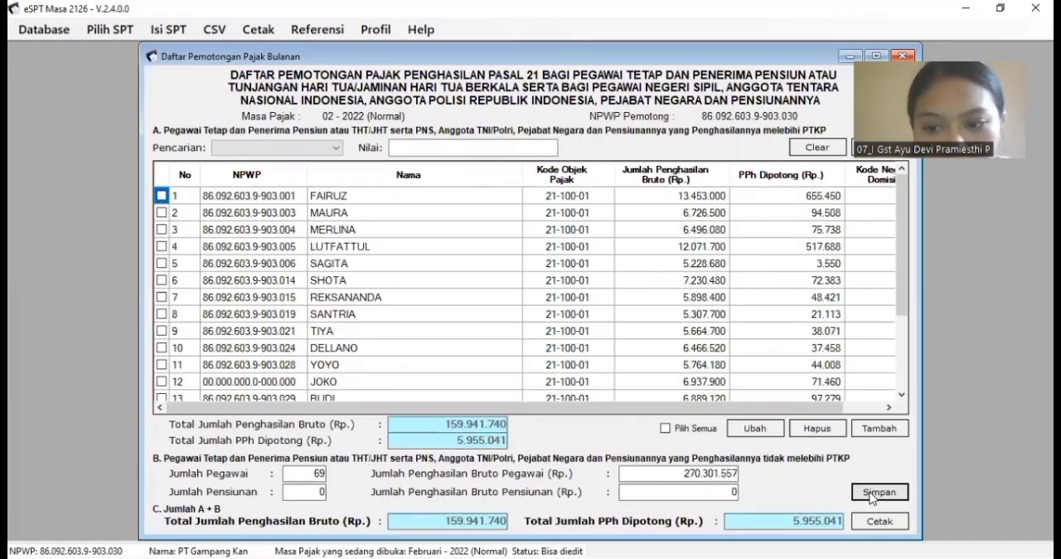
click(581, 338)
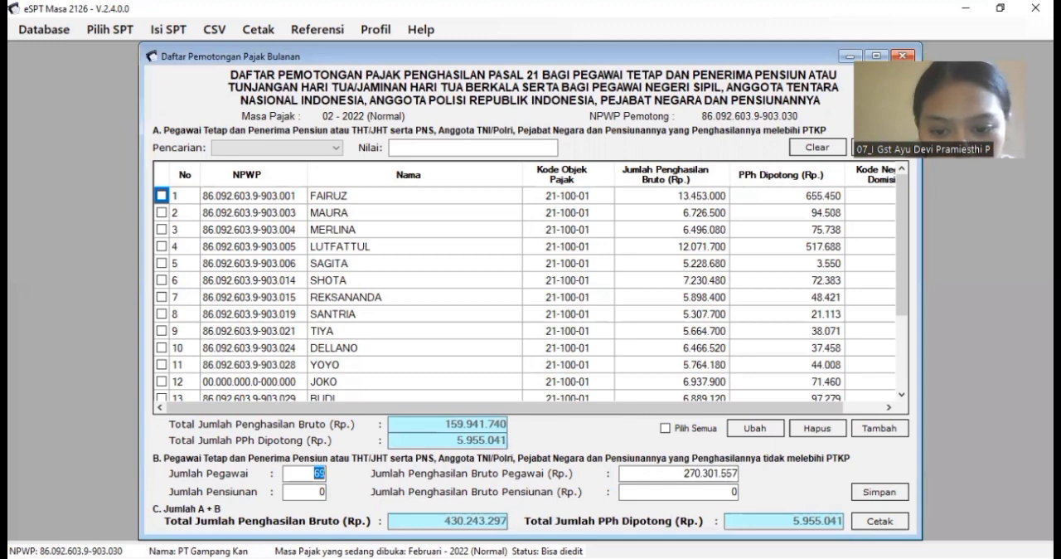
Step: Check the PPh total against the workbook's TOTAL PPH TERUTANG, and set PPh Dipotong for the employee in row 7 to 48.419, saving the entry
key(alt+Tab)
click(650, 481)
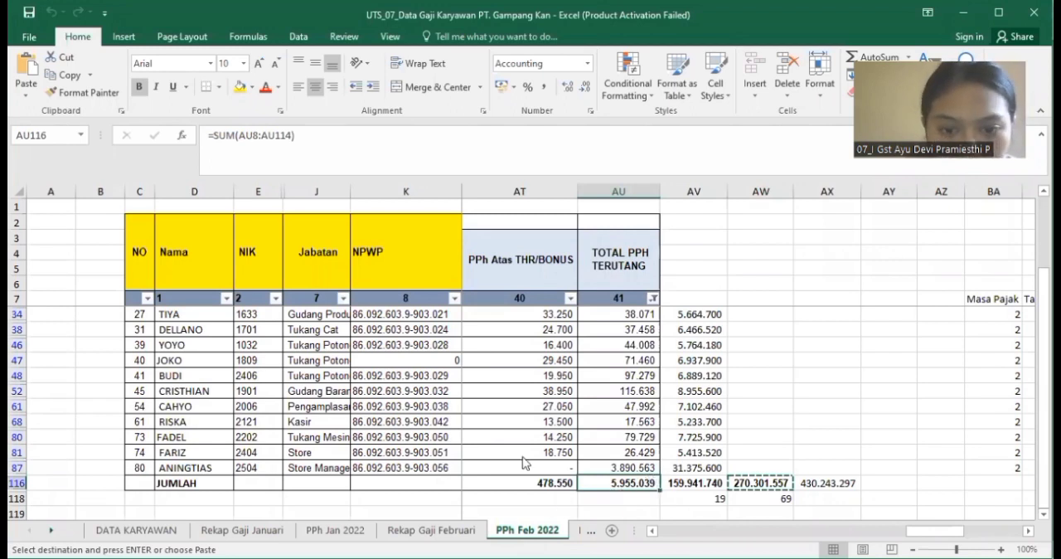
key(alt+Tab)
click(162, 297)
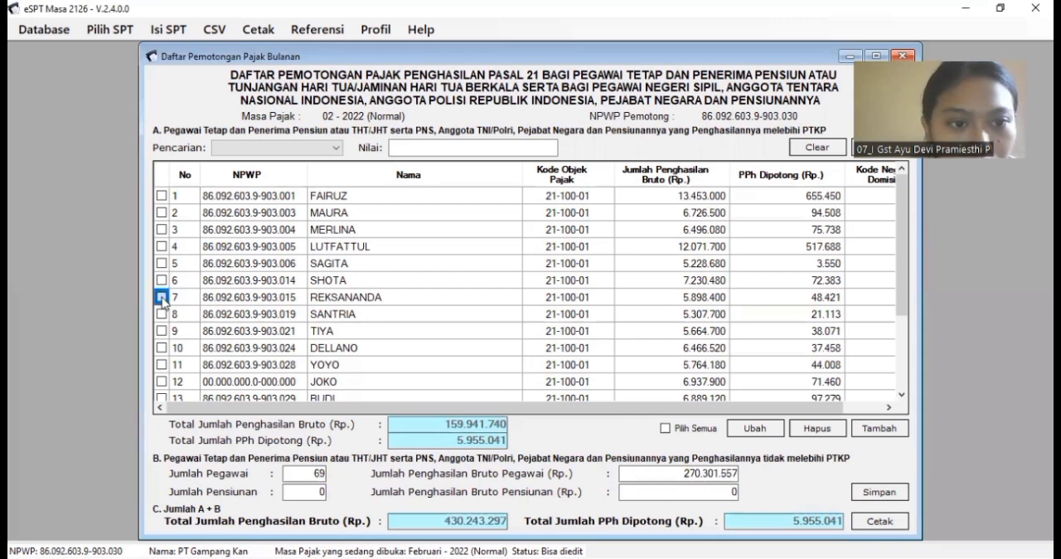
click(755, 430)
click(595, 356)
key(BackSpace)
key(BackSpace)
text(19)
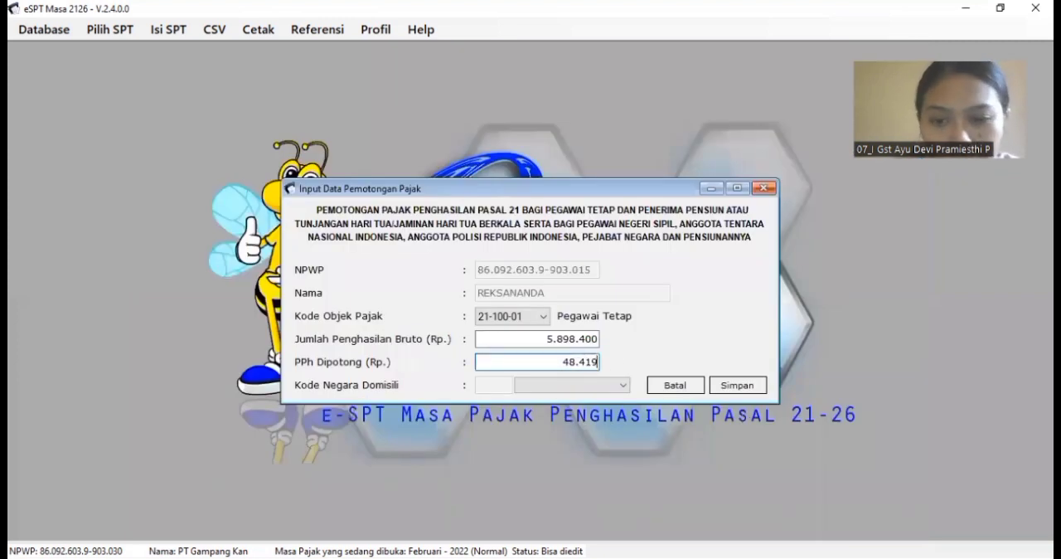
click(720, 383)
click(611, 340)
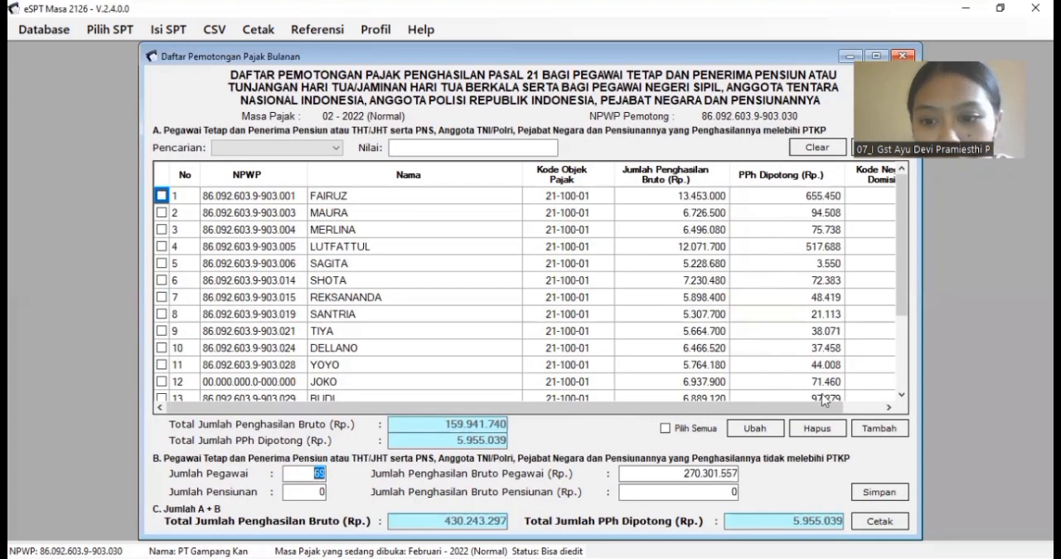
Step: Show the print preview of the February 2022 Daftar Pemotongan Pajak form
click(874, 521)
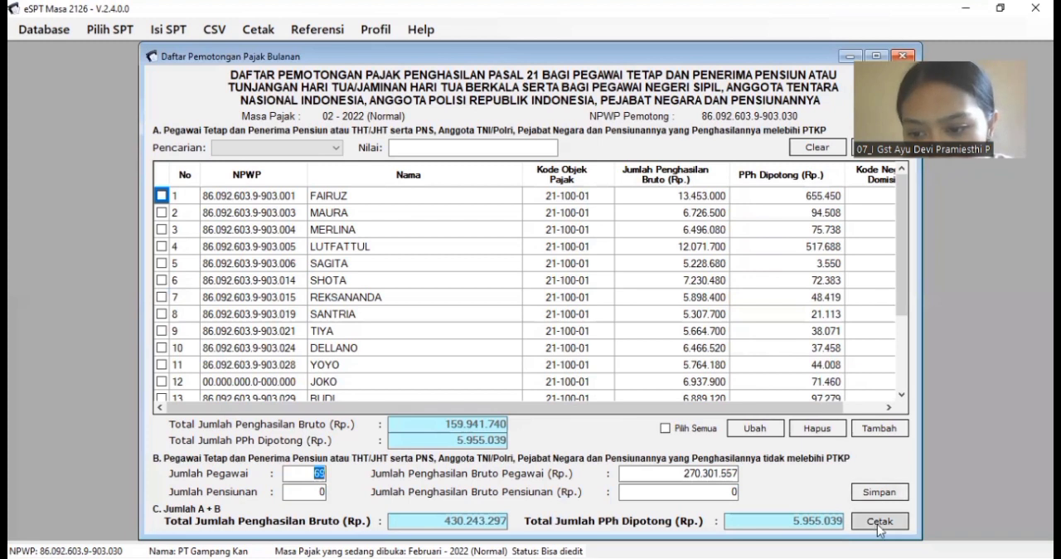
click(878, 524)
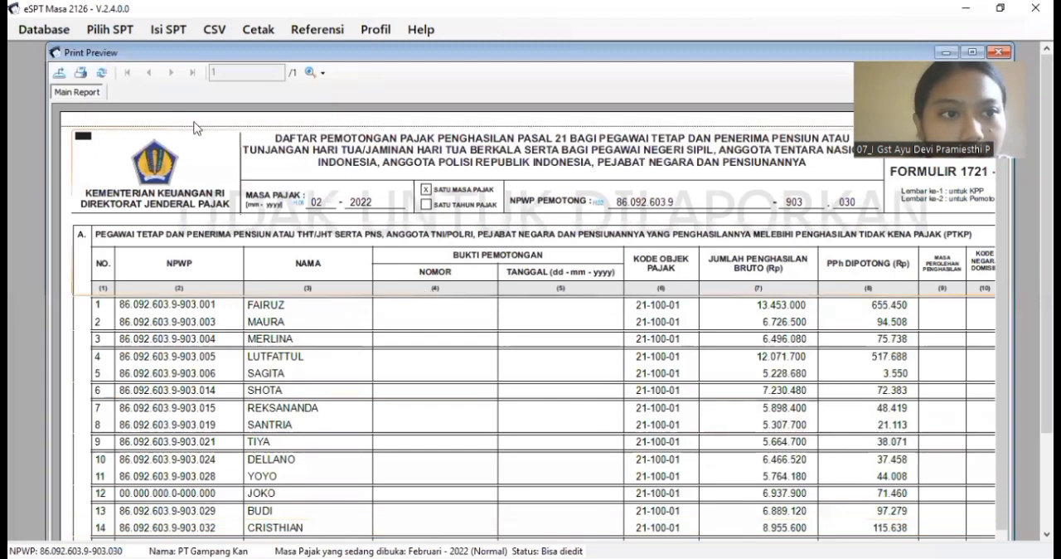
Step: Export the February 1721-I report as a PDF named 1721-I februari, and close the preview and the monthly list
click(60, 75)
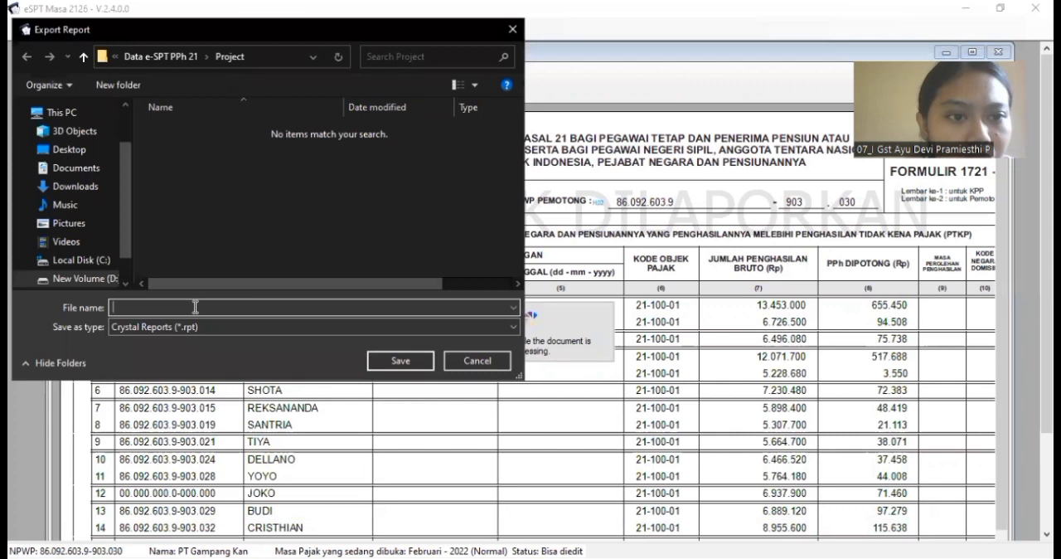
text(17)
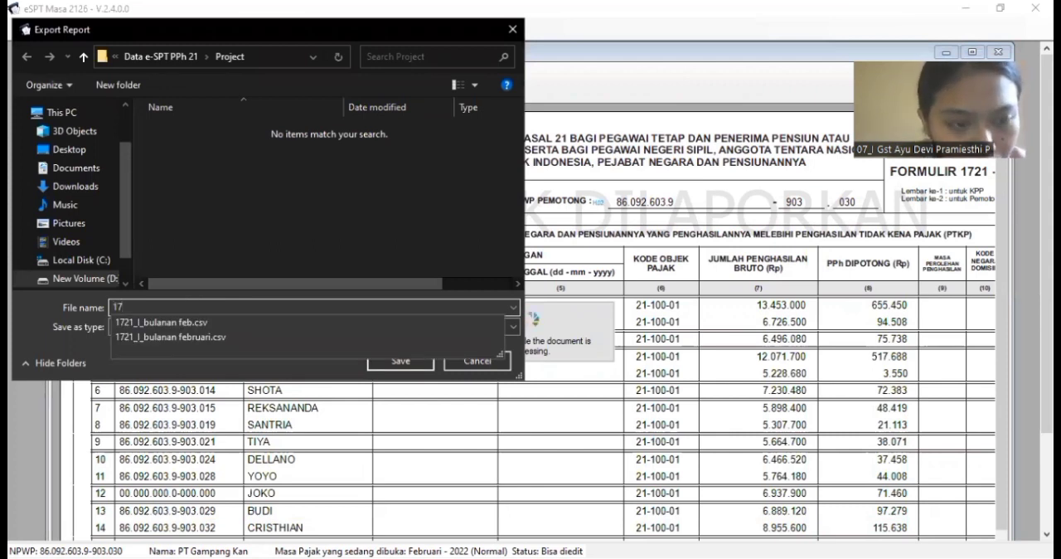
text(21)
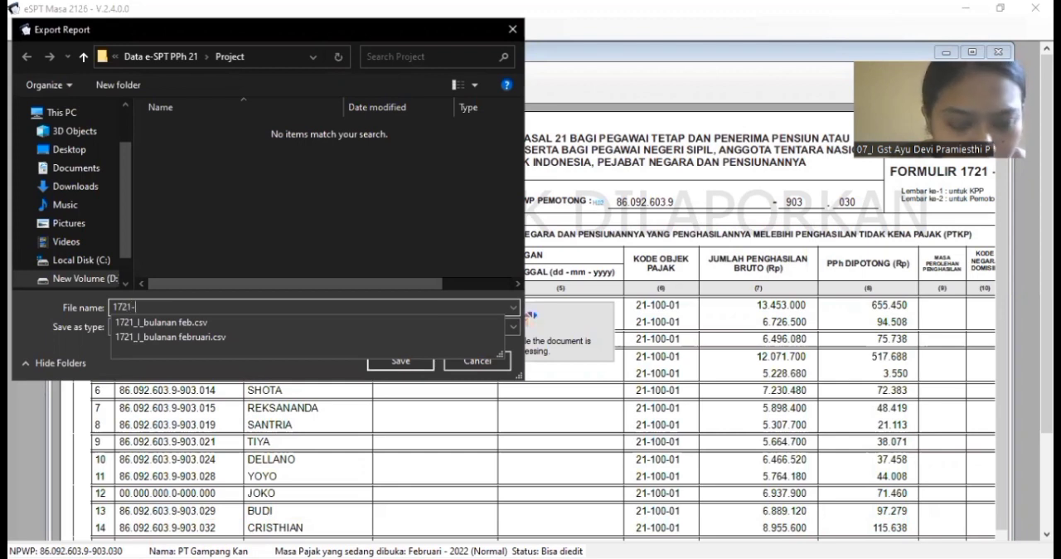
text(-I februari)
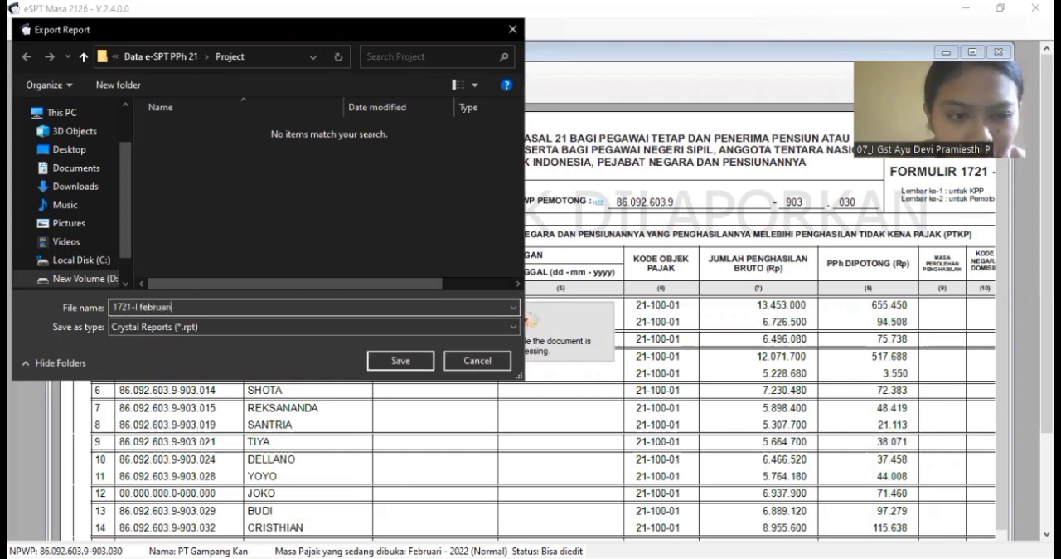
click(306, 327)
click(364, 353)
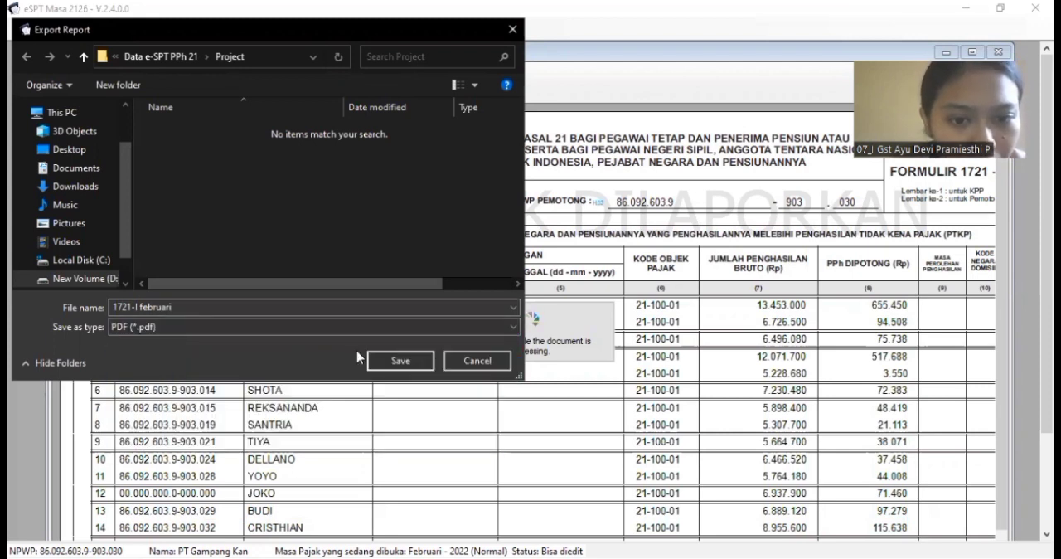
click(397, 364)
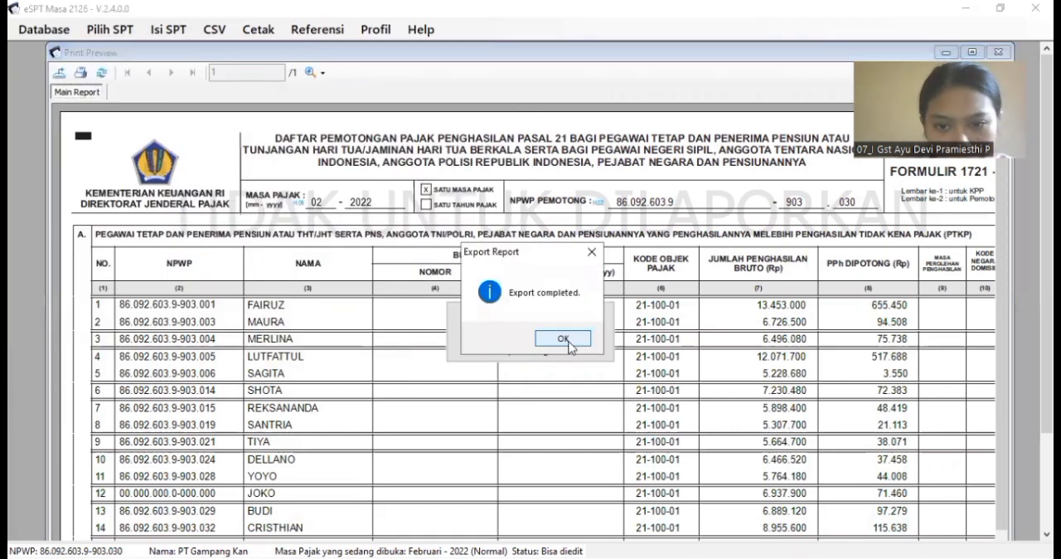
click(565, 342)
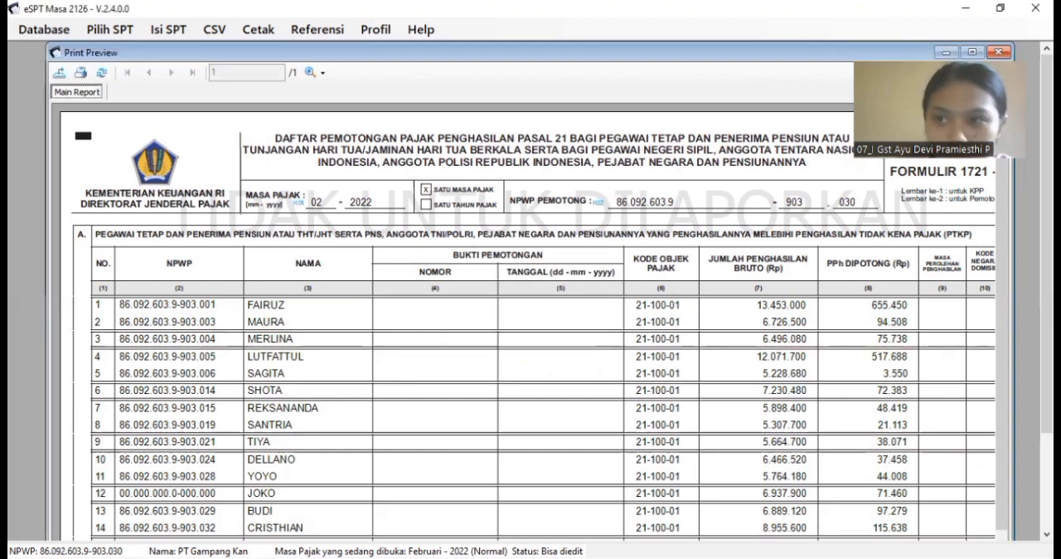
click(999, 54)
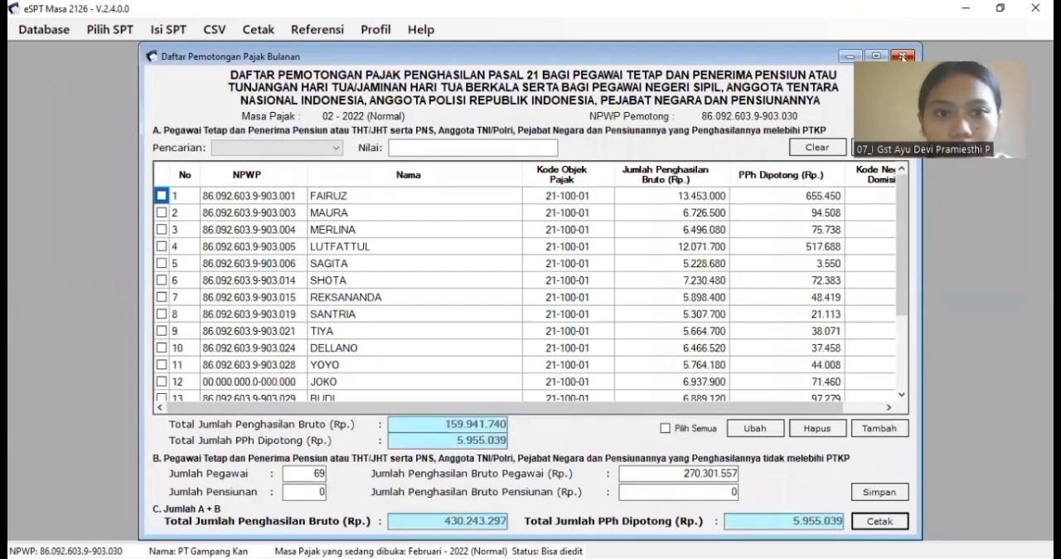
click(903, 56)
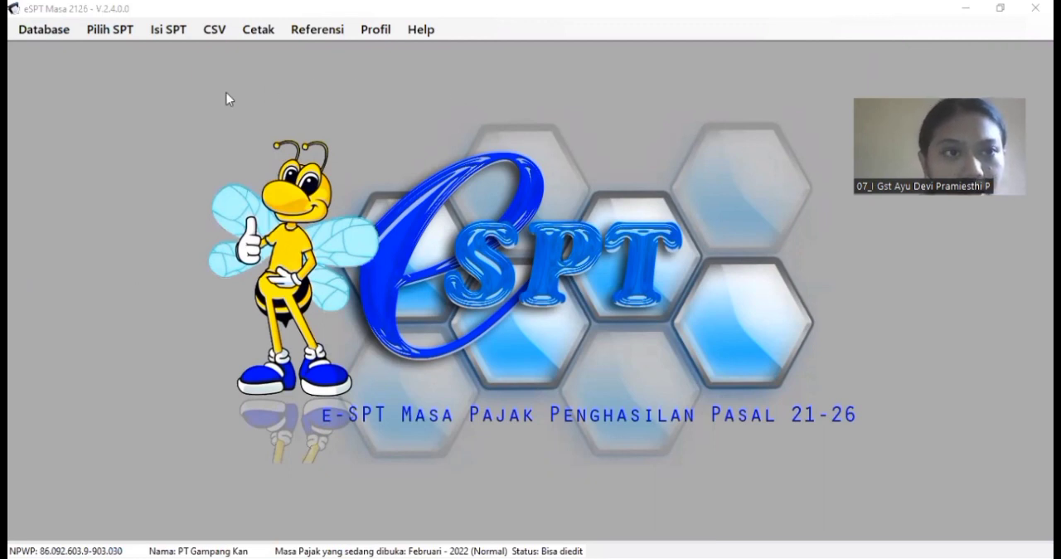
Step: Open the existing SPT for the August 2022 period, Pembetulan 0
click(125, 31)
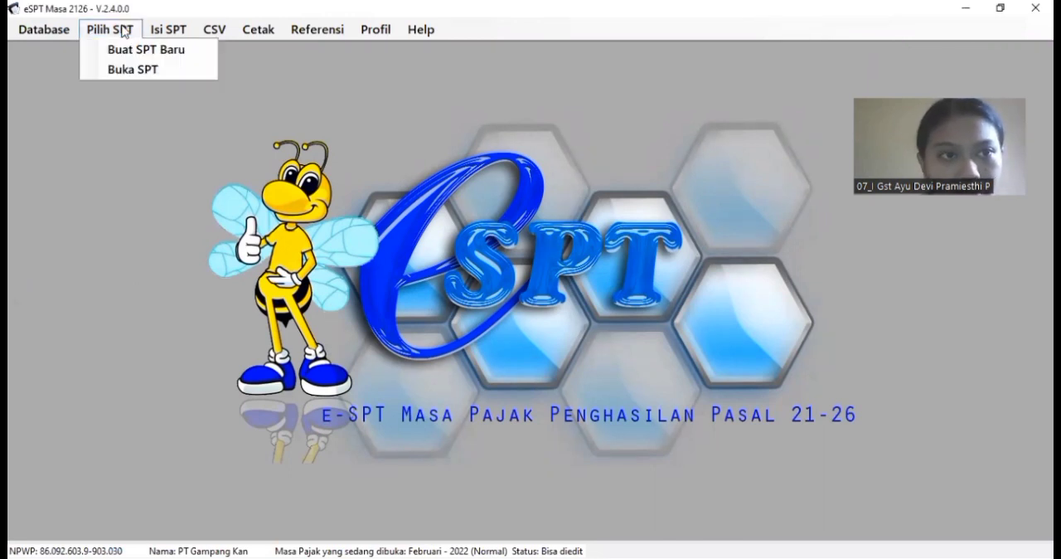
click(137, 69)
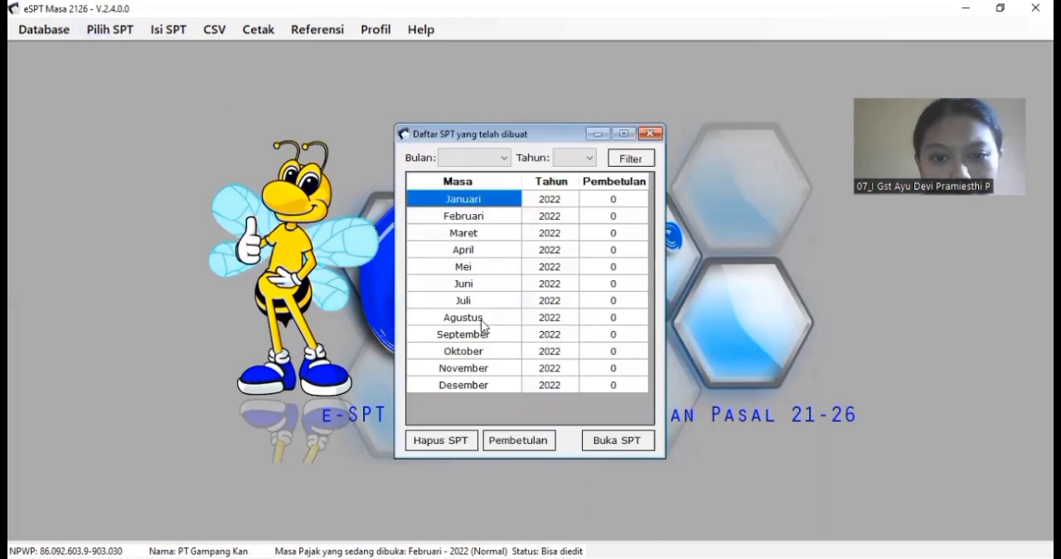
click(483, 320)
click(614, 440)
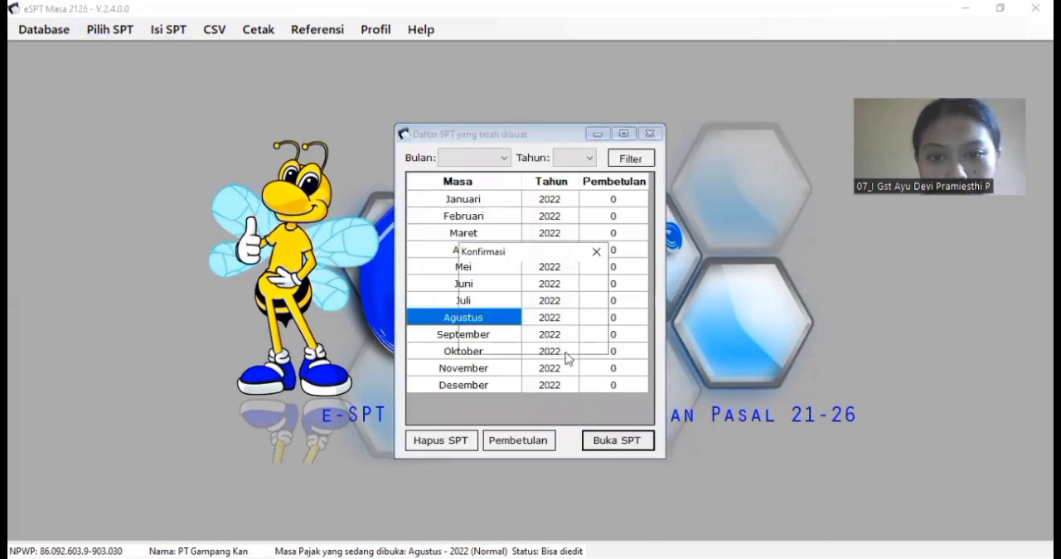
click(564, 338)
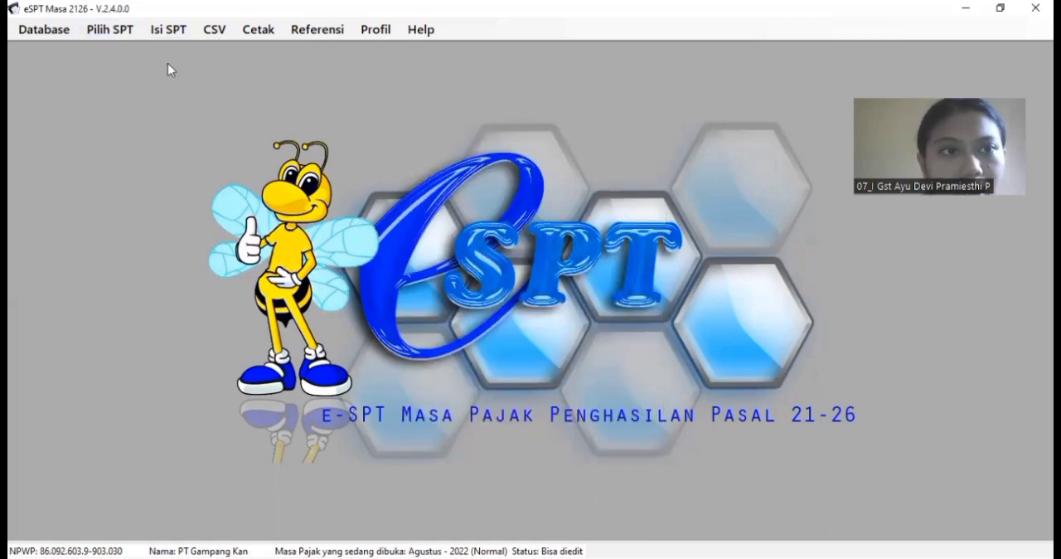
Step: Start a new Tidak Final (1721-II) withholding slip and set the last part of its Nomor Bukti Potong to 0000001
click(166, 31)
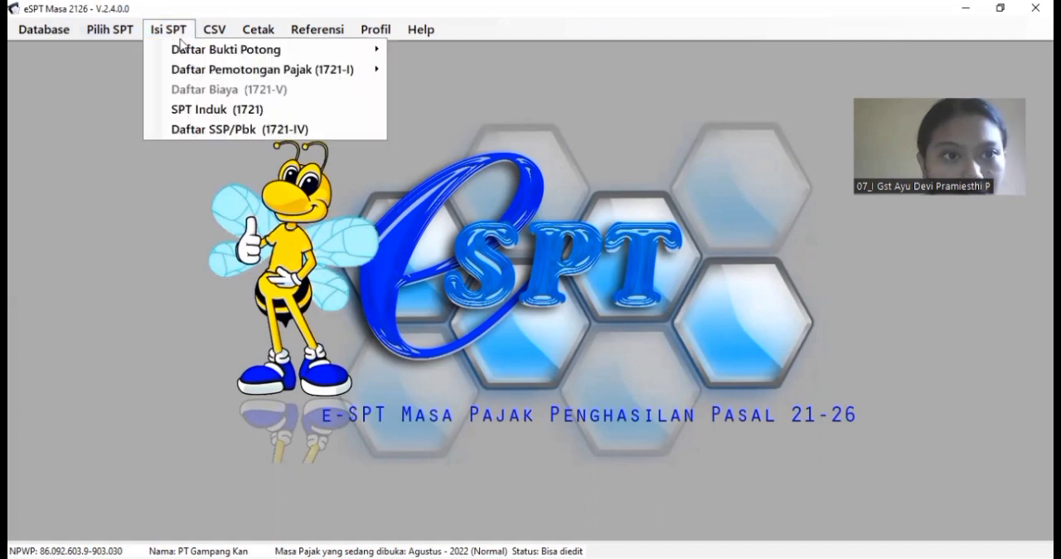
mouse_move(232, 54)
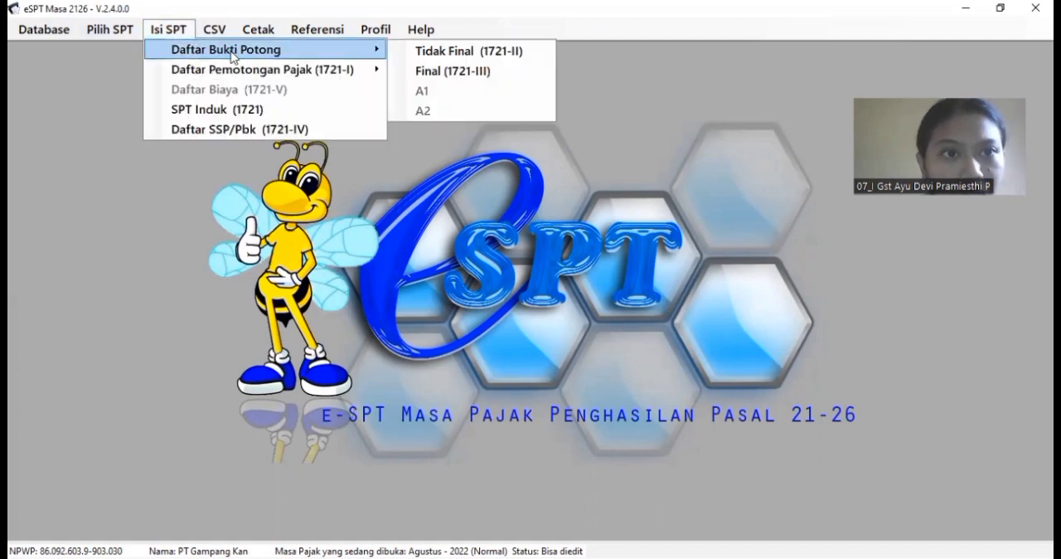
click(424, 51)
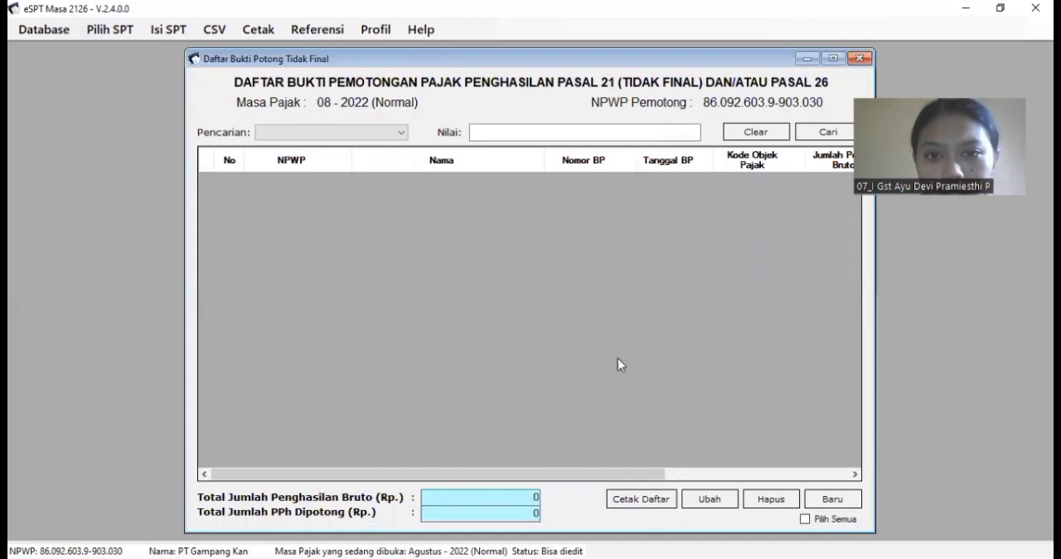
click(817, 501)
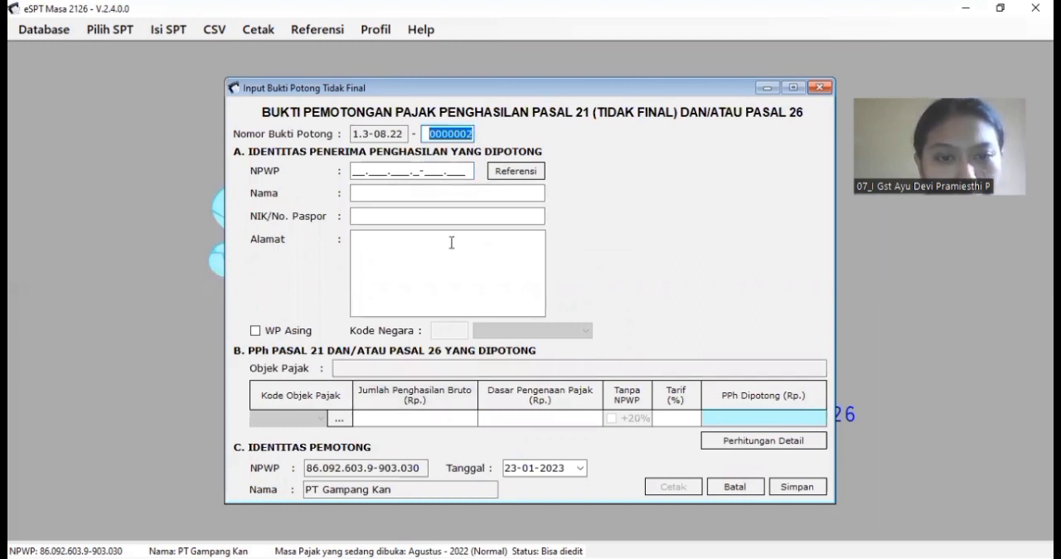
click(470, 133)
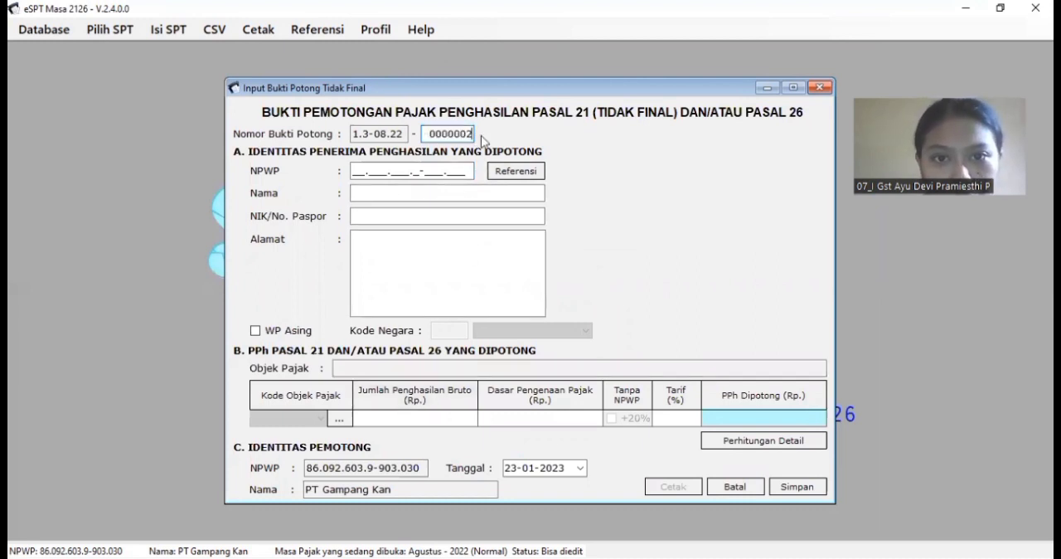
key(BackSpace)
text(1)
Step: Fill in the recipient's identity by entering the NPWP listed in row 55 of the workbook's Berkesinambungan & Tdk sheet
click(363, 171)
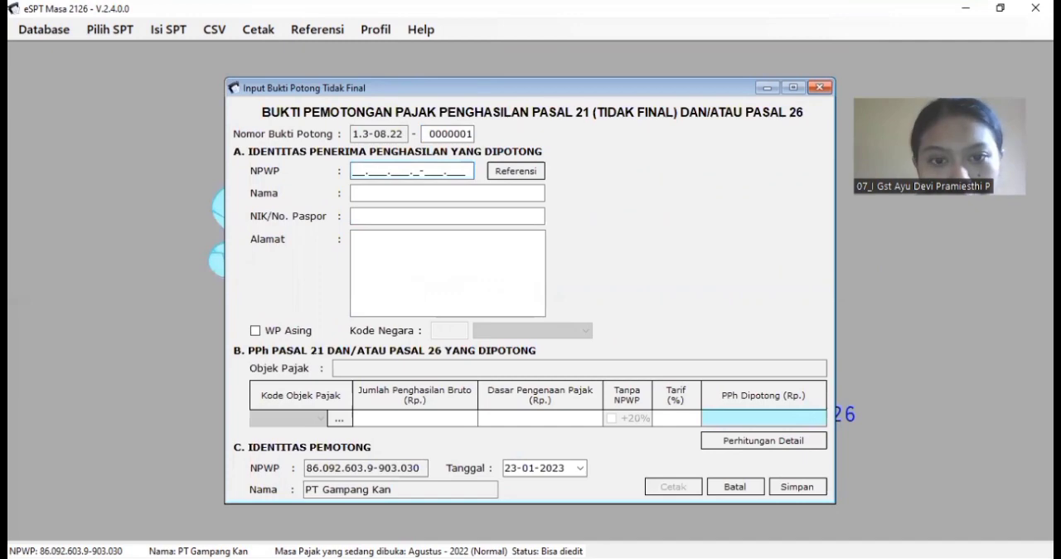
key(alt+Tab)
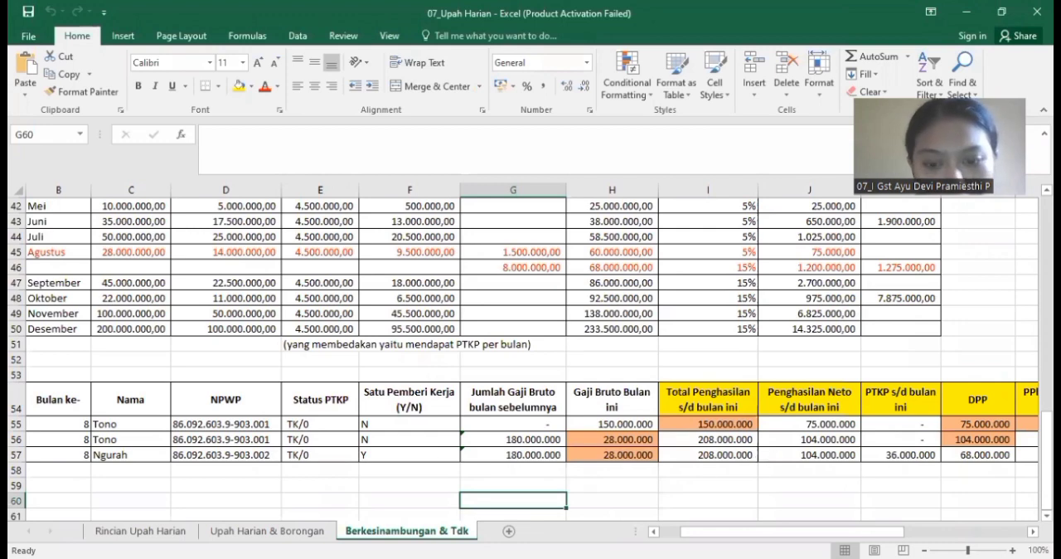
key(alt+Tab)
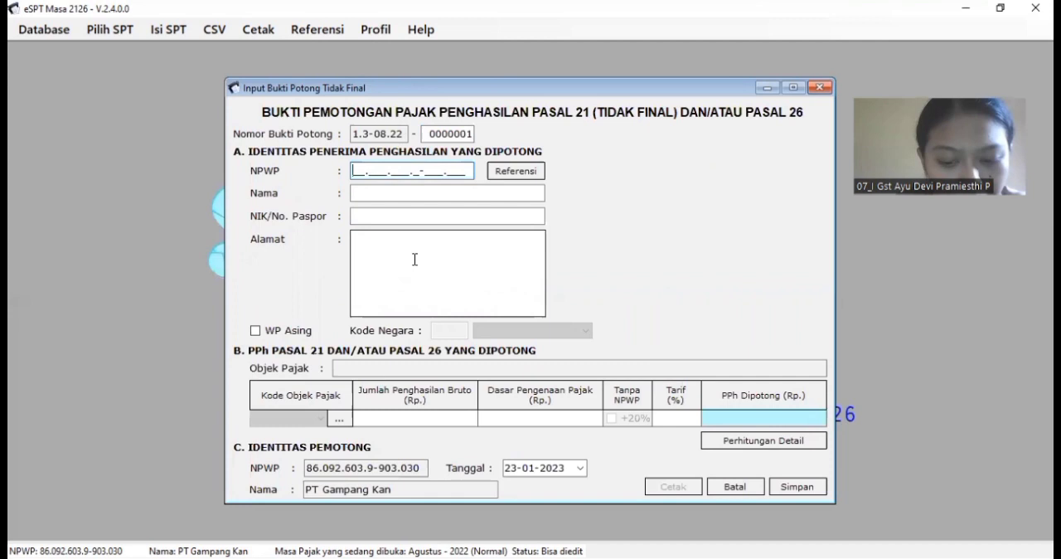
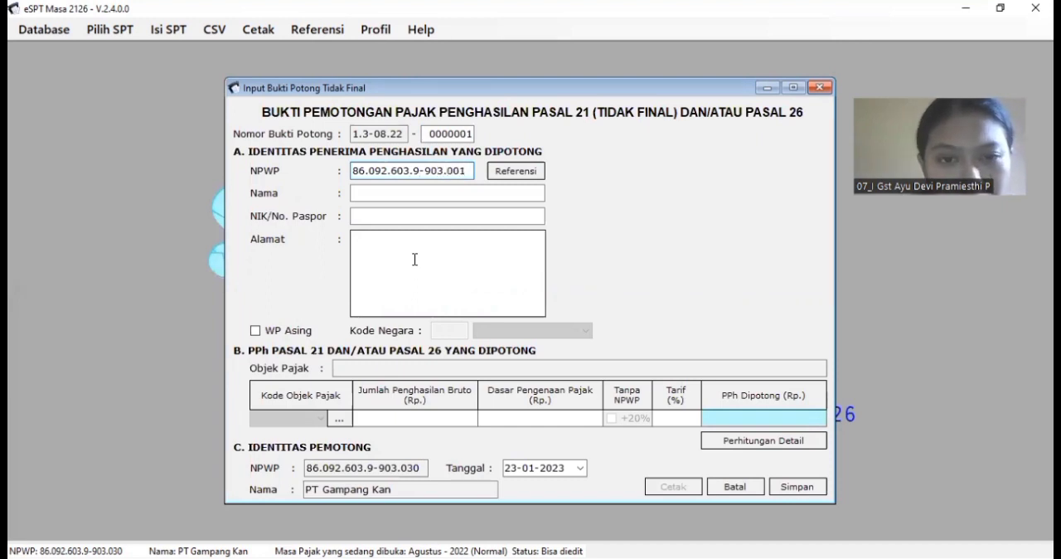
key(Tab)
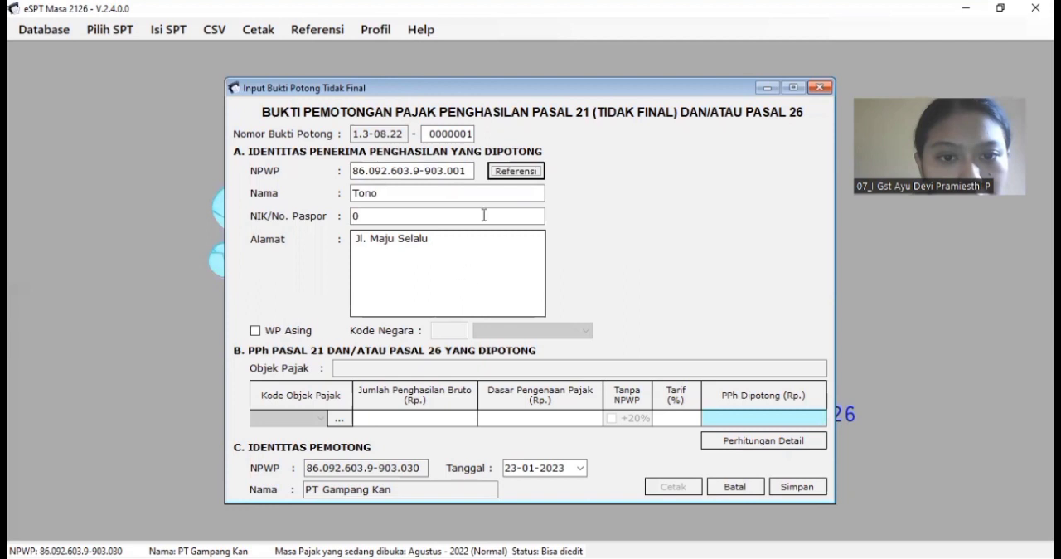
Step: Set Kode Objek Pajak to 21-100-09, non-continuous payments to non-employees
click(339, 425)
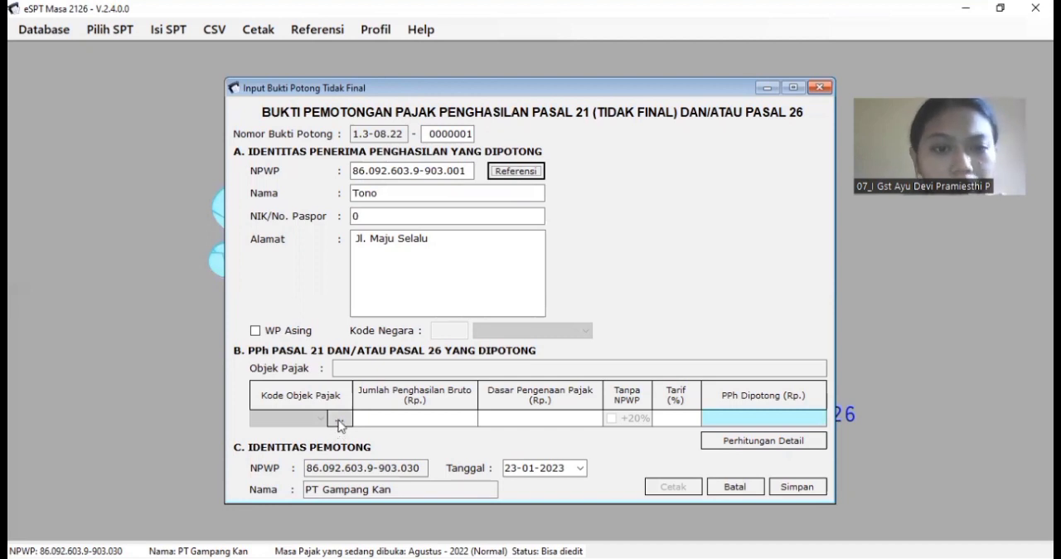
click(338, 422)
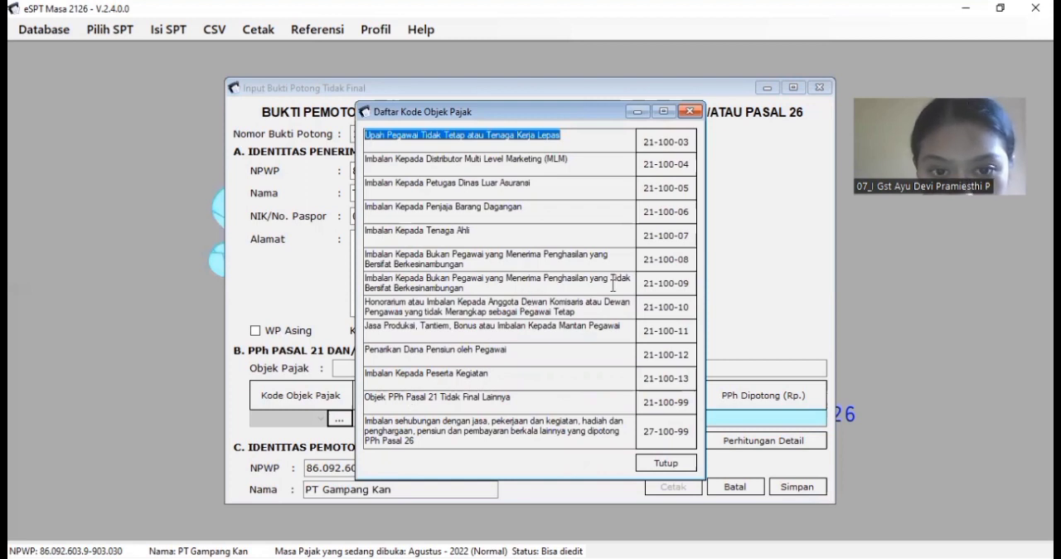
double_click(675, 285)
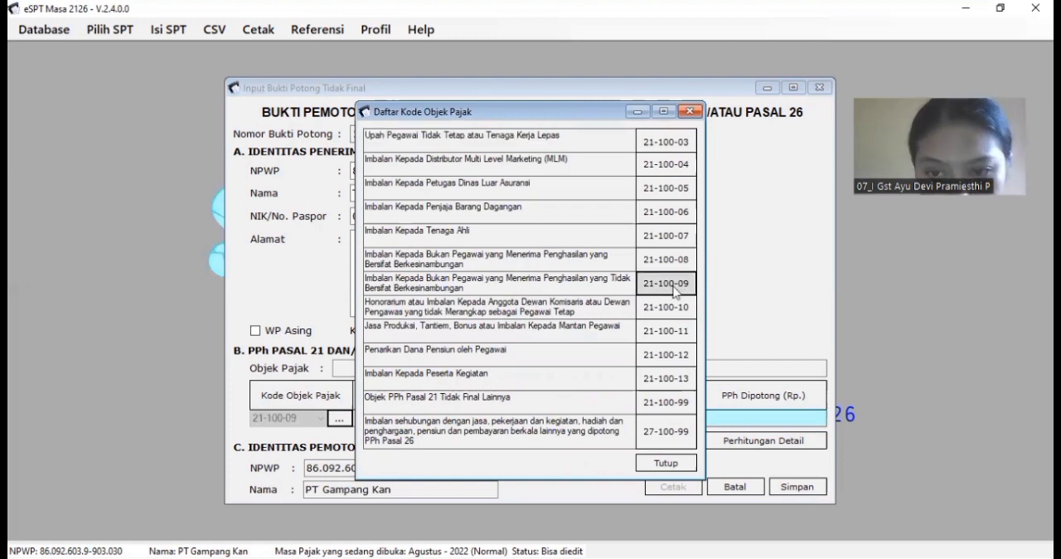
Step: Copy 150.000.000 from cell I55 of the Upah Harian workbook into the slip's Jumlah Penghasilan Bruto
click(454, 417)
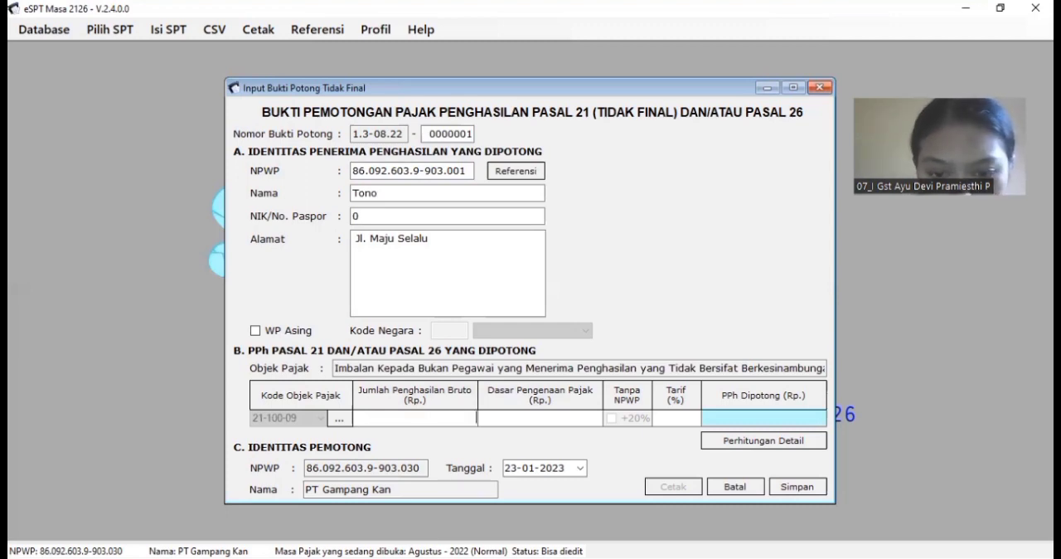
key(alt+Tab)
drag(721, 531, 800, 529)
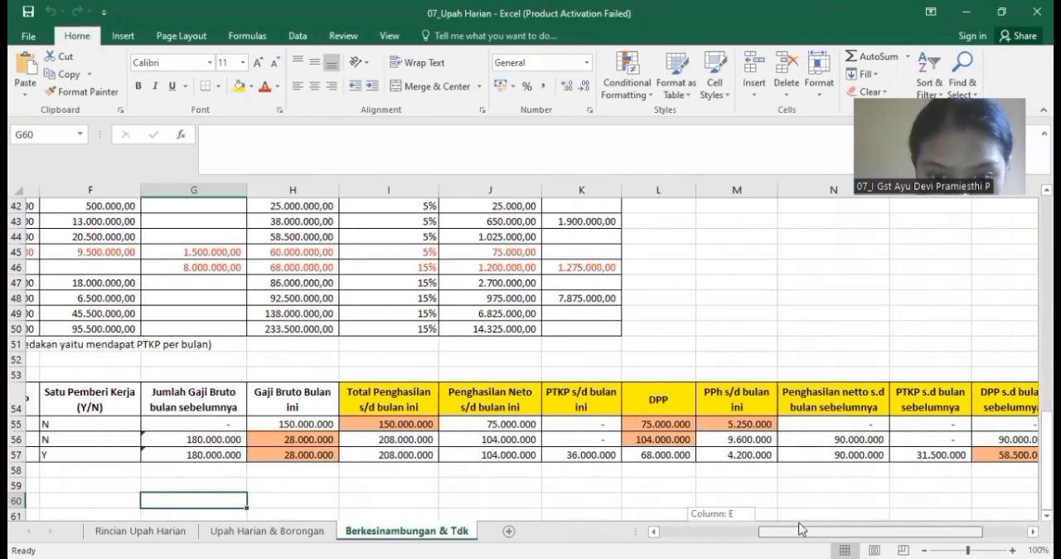
drag(800, 528, 805, 530)
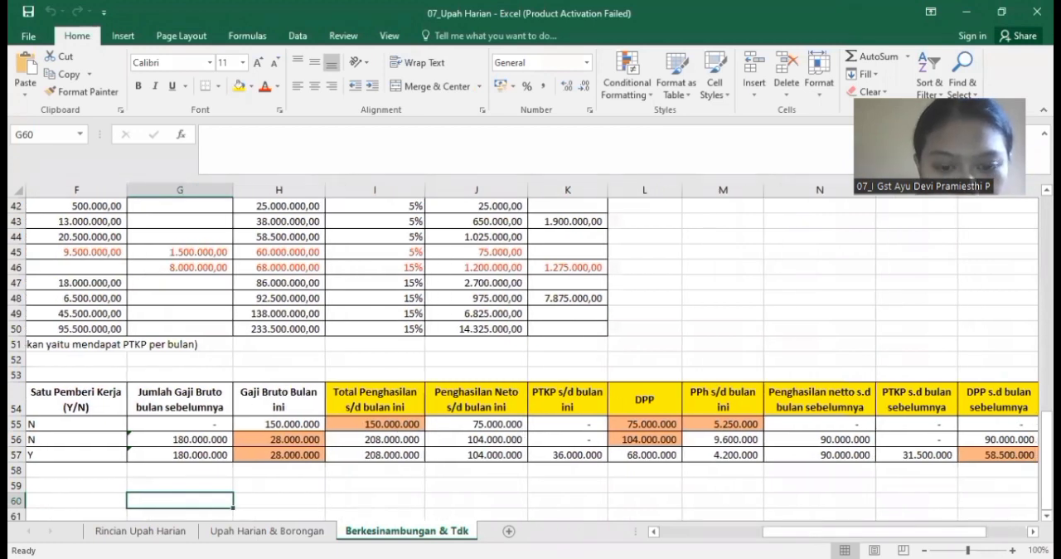
click(397, 426)
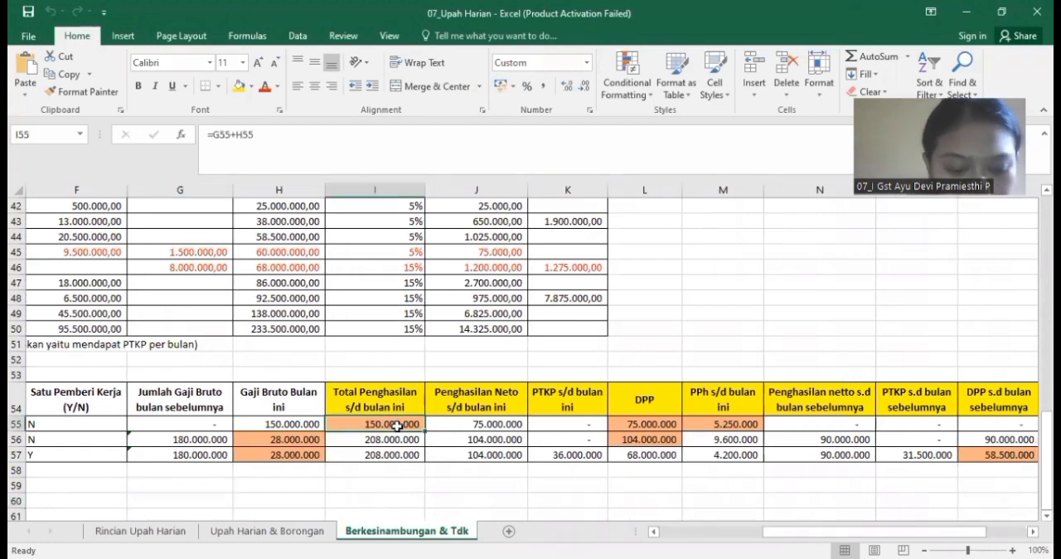
key(ctrl+c)
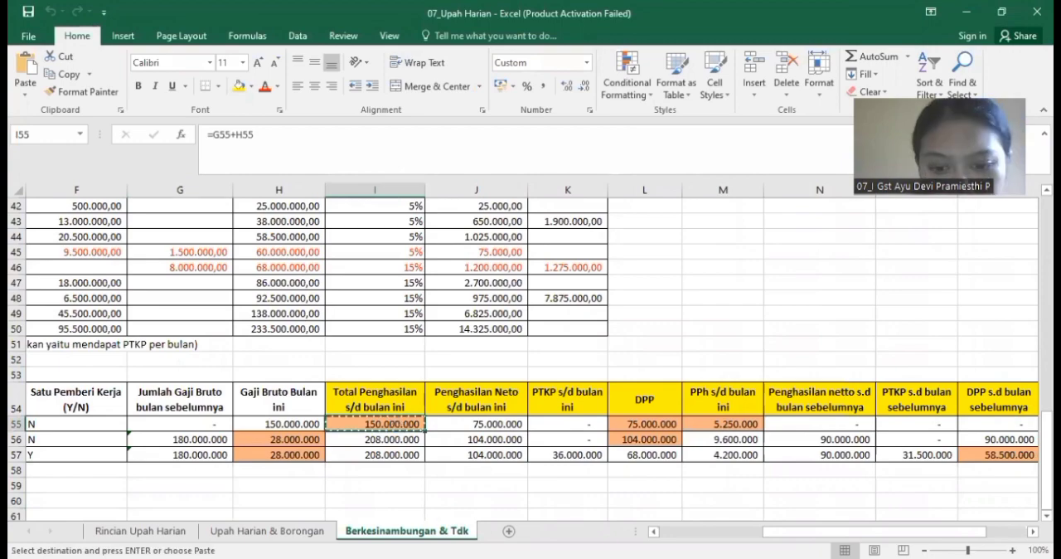
key(alt+Tab)
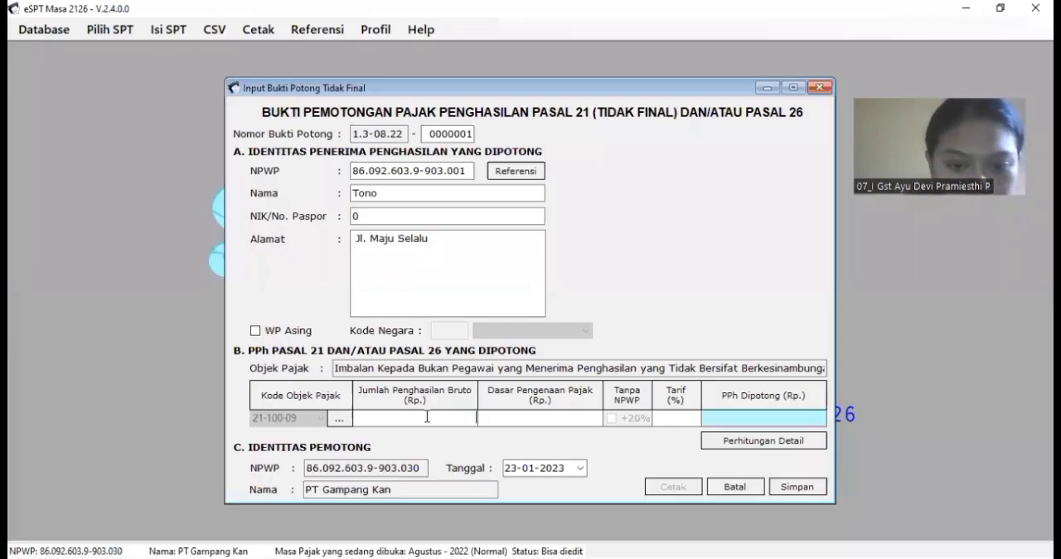
key(ctrl+v)
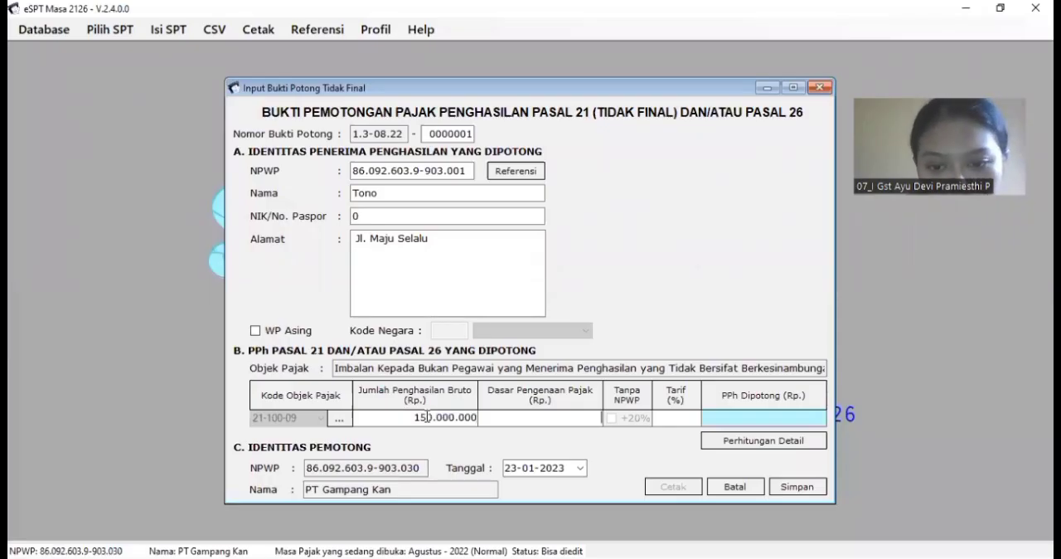
Step: Have the slip calculate its tax base, rate and PPh Dipotong, and check the tax against cell M55 of the workbook
key(Tab)
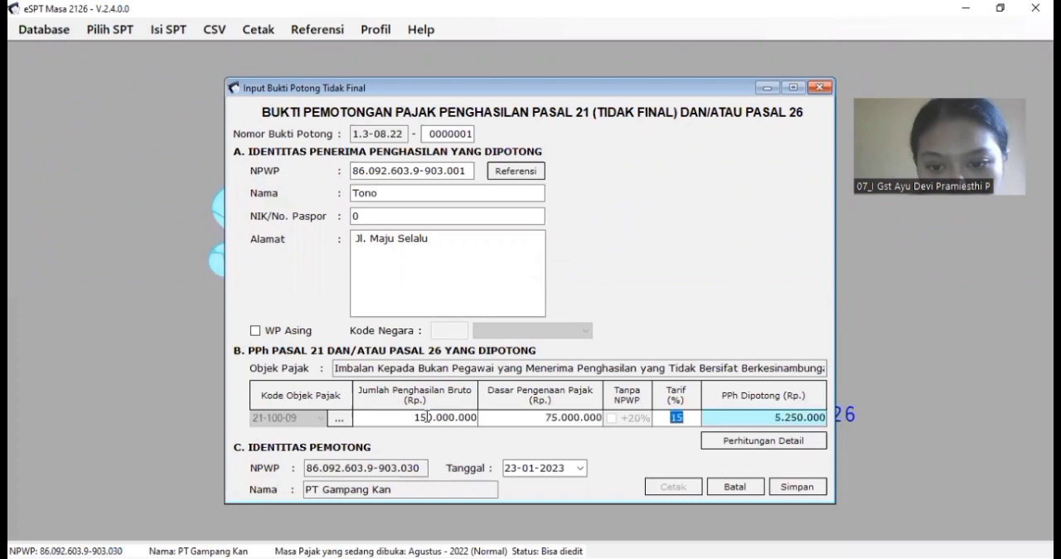
key(Tab)
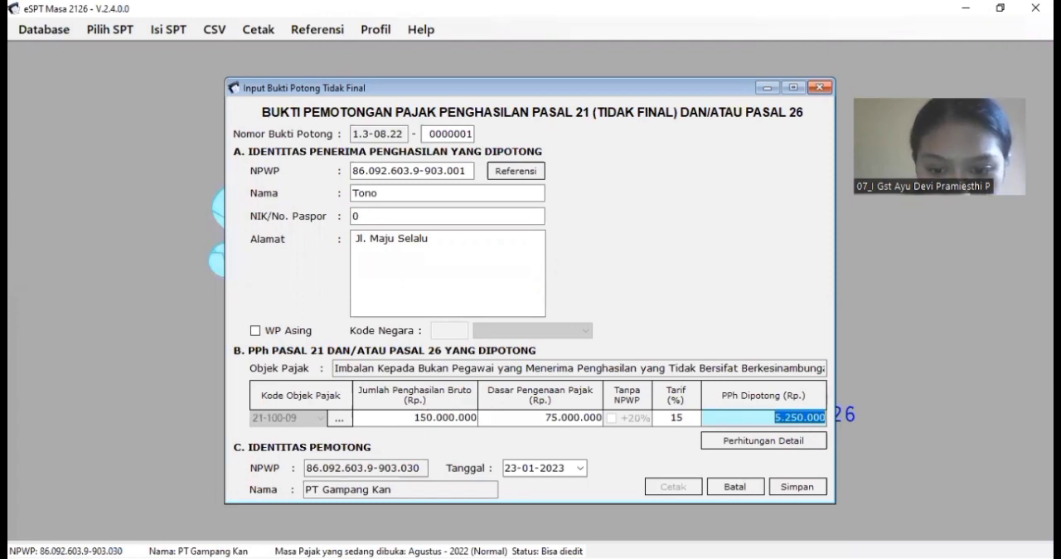
key(alt+Tab)
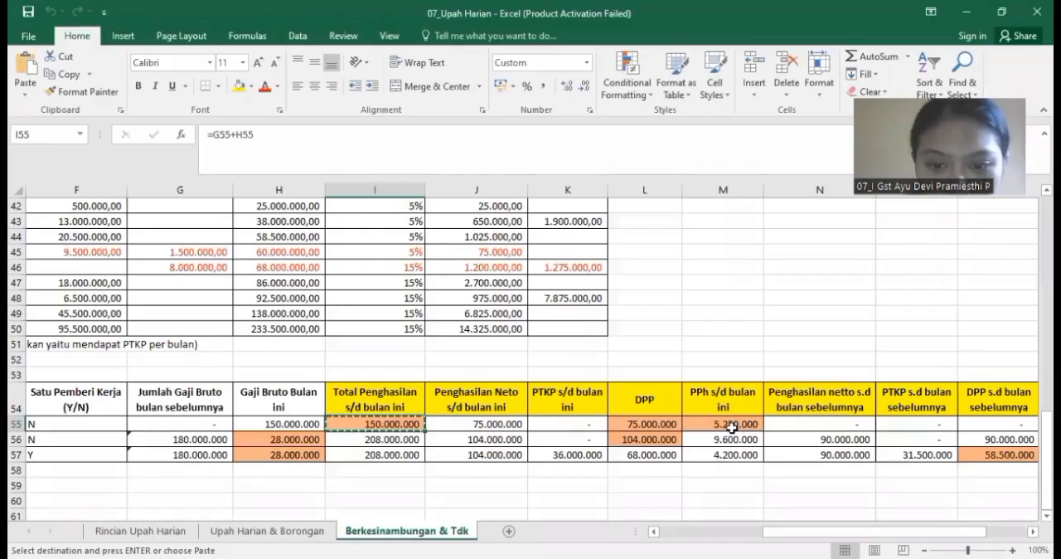
click(722, 424)
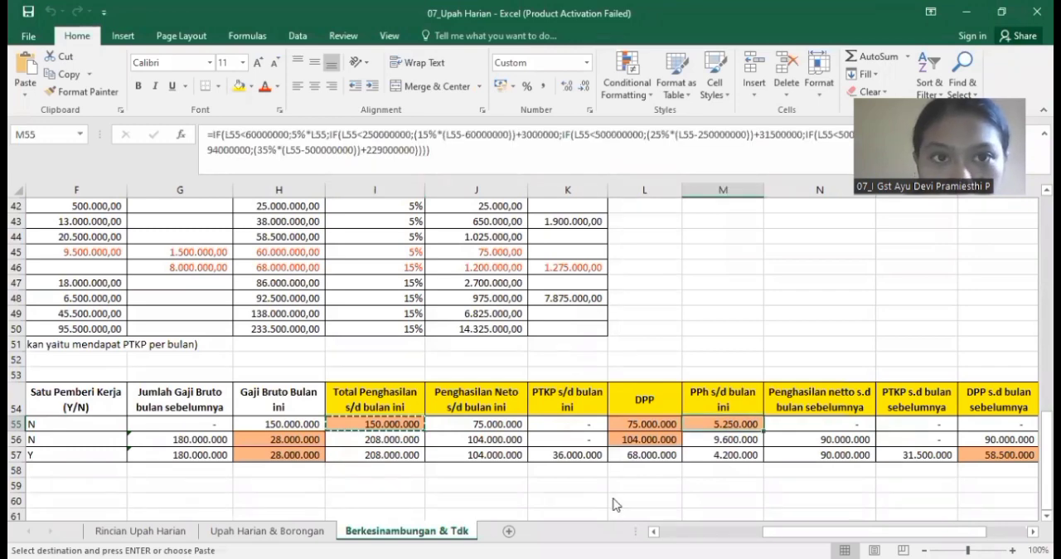
key(alt+Tab)
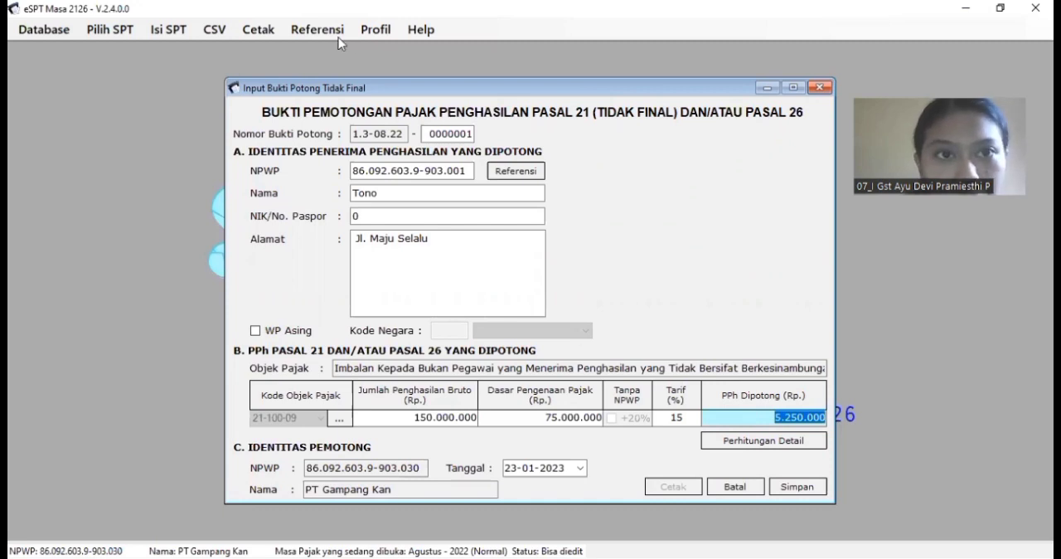
click(317, 30)
mouse_move(357, 89)
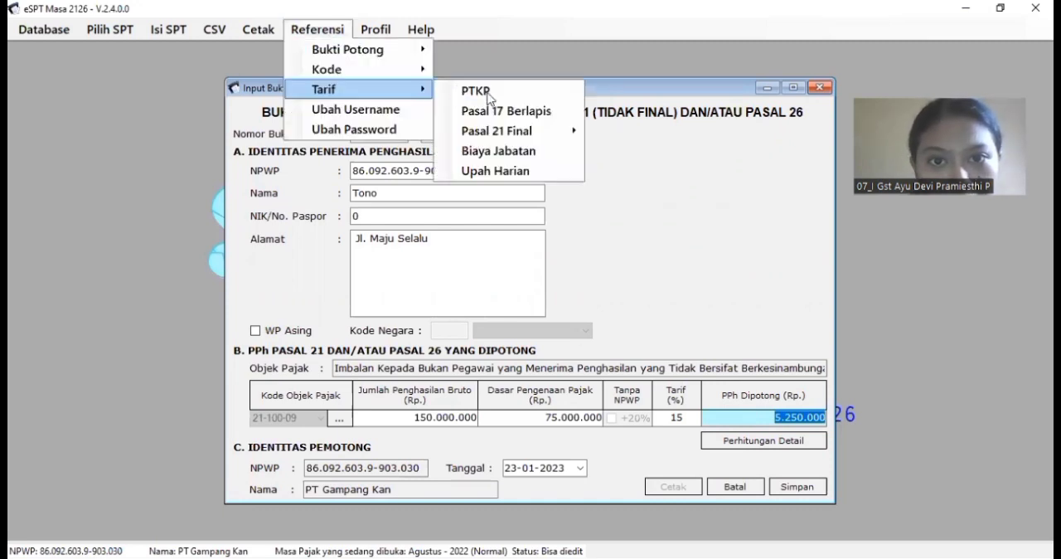
click(613, 258)
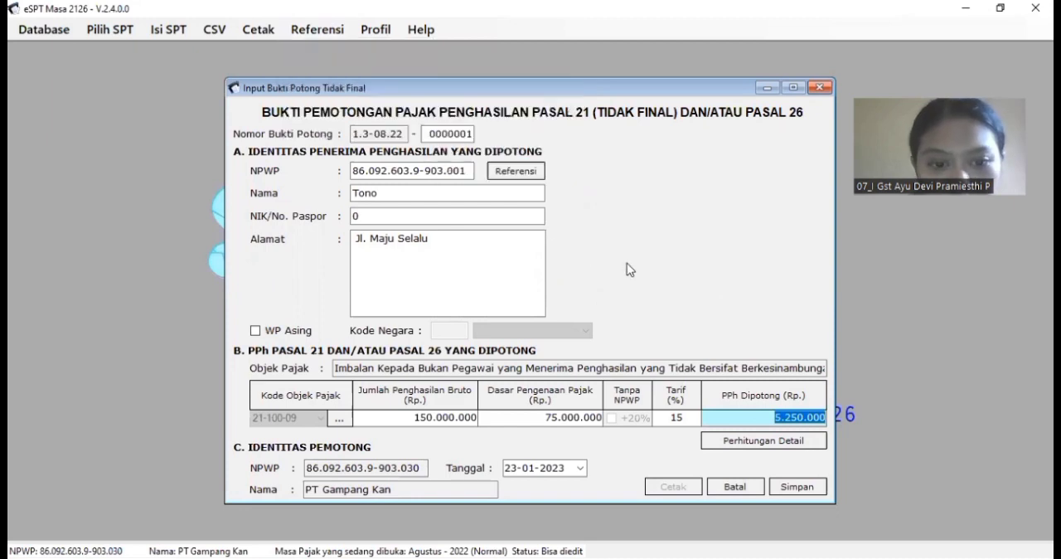
Step: Date the slip 31-08-2022 and save it, choosing to record another withholding slip
click(581, 469)
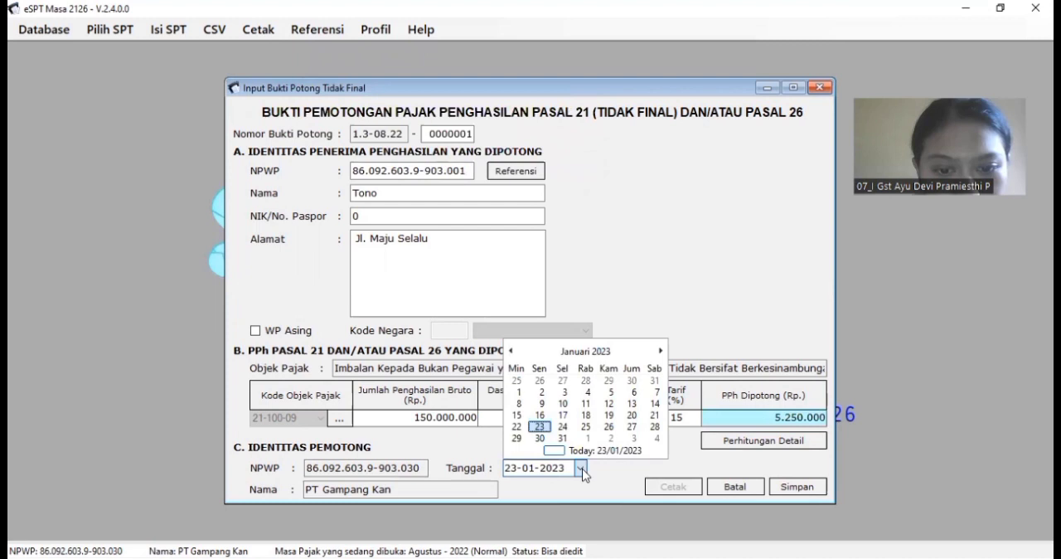
click(606, 353)
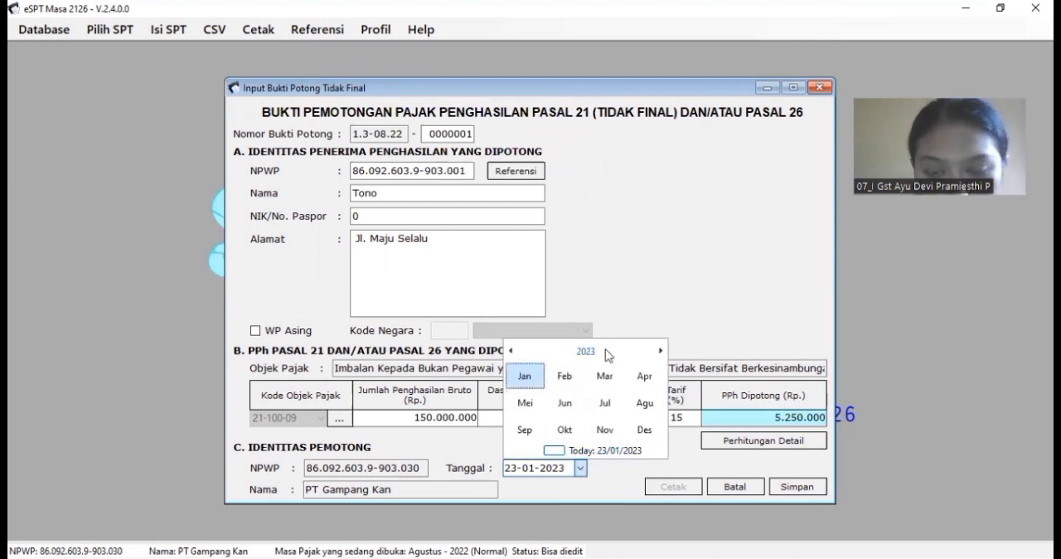
click(593, 355)
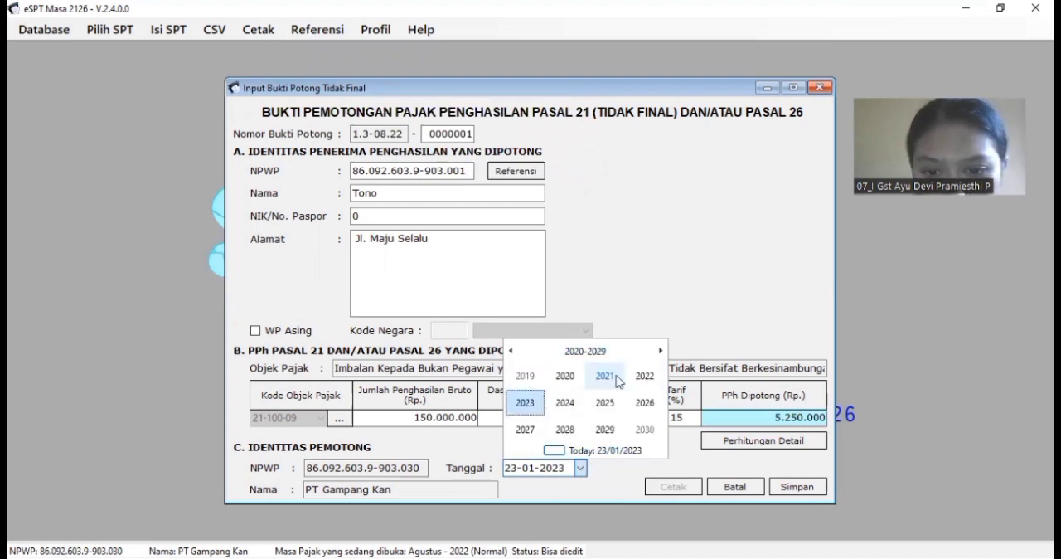
click(644, 377)
click(646, 404)
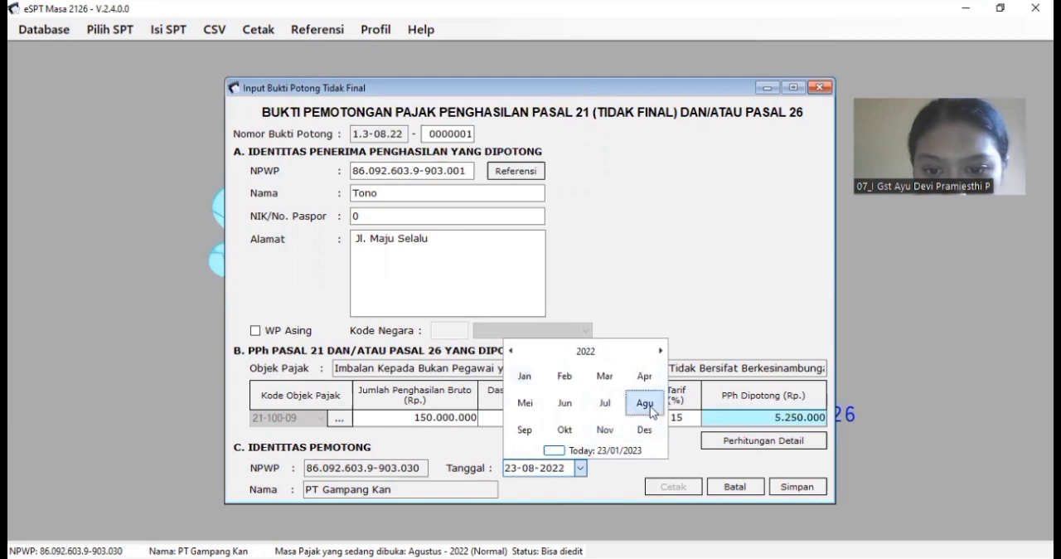
click(583, 428)
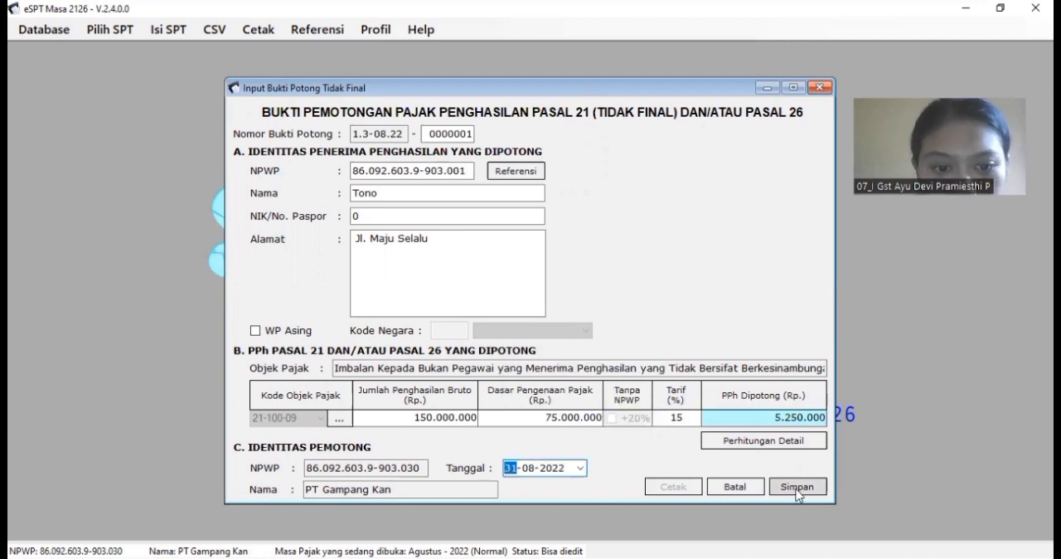
click(796, 489)
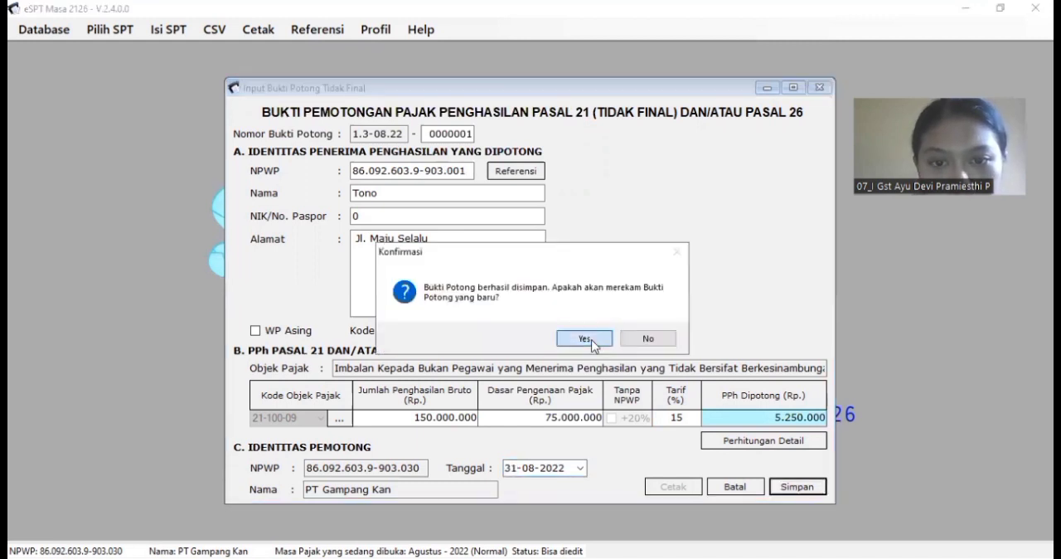
click(585, 338)
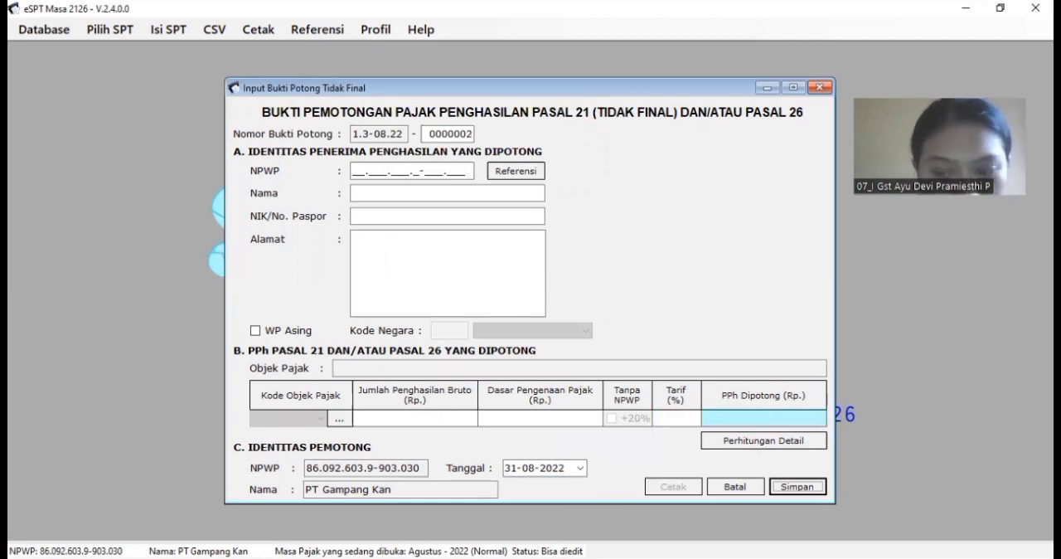
Step: Fill in the new slip's recipient identity by entering the NPWP listed in row 56 of the workbook's Berkesinambungan & Tdk sheet
click(736, 557)
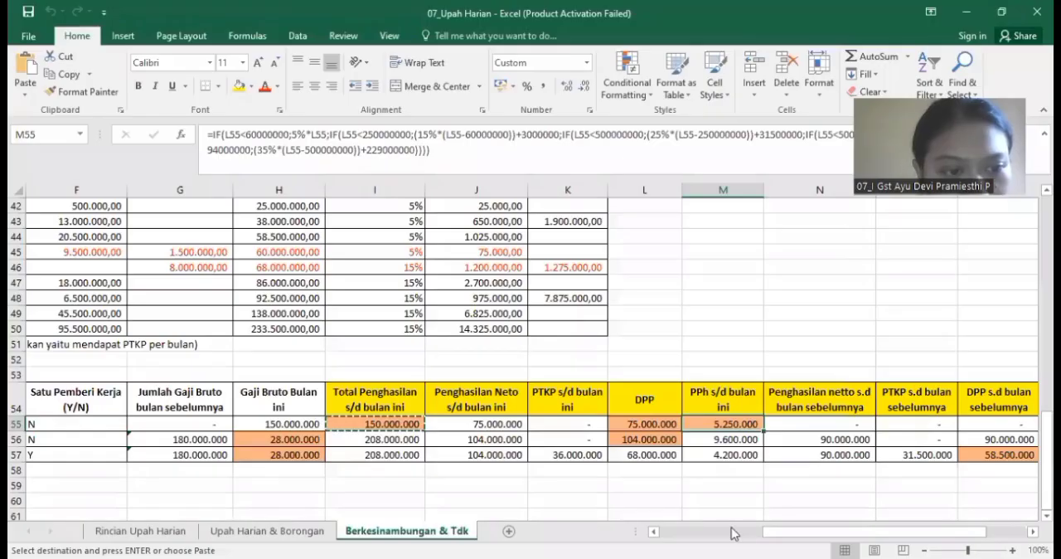
scroll(206, 436, left, 3)
click(206, 437)
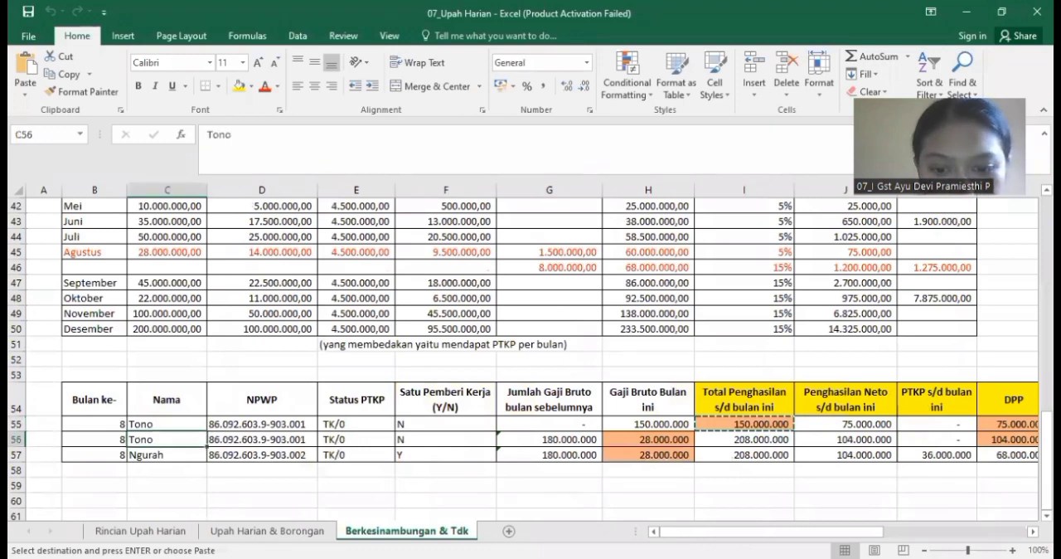
key(alt+Tab)
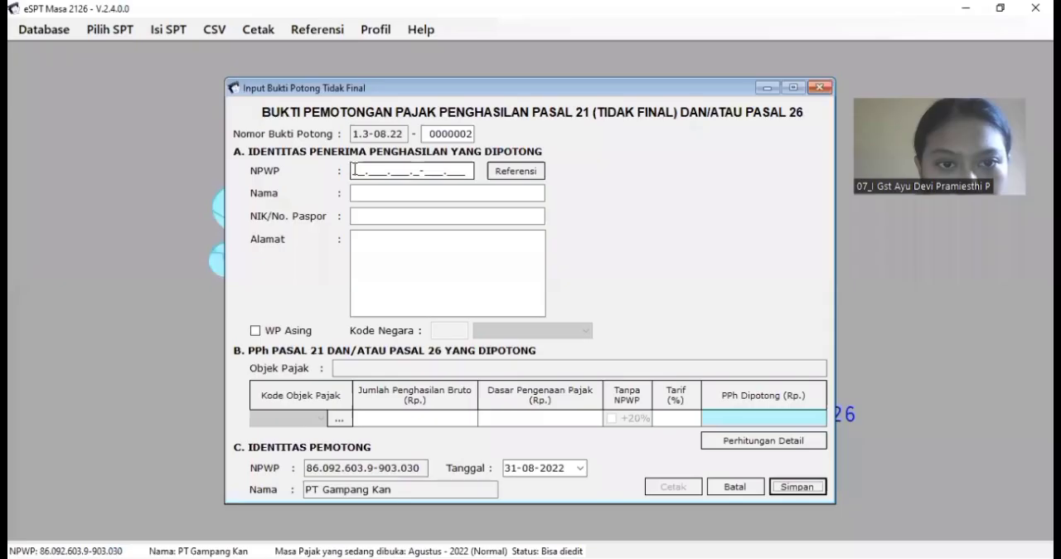
click(353, 170)
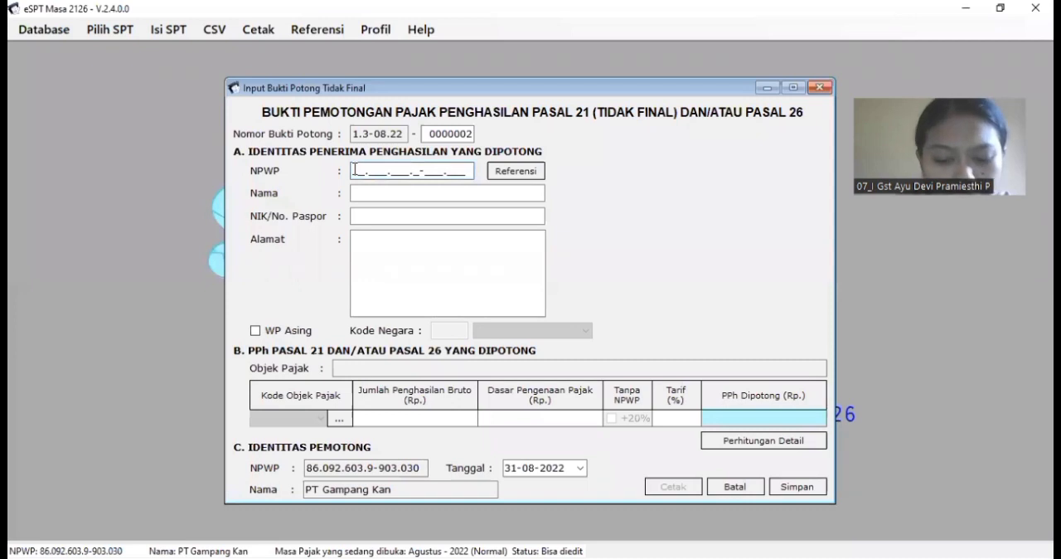
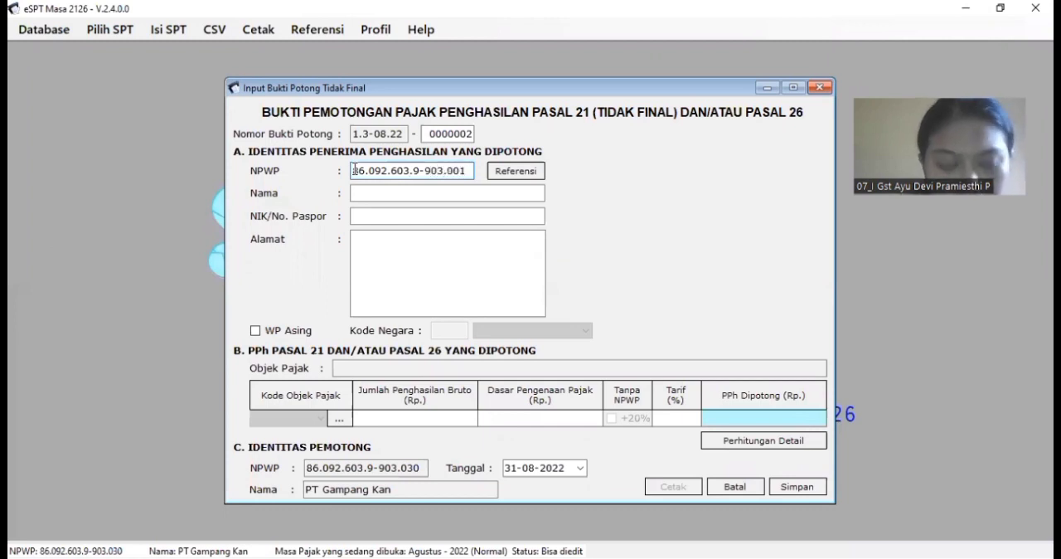
key(Tab)
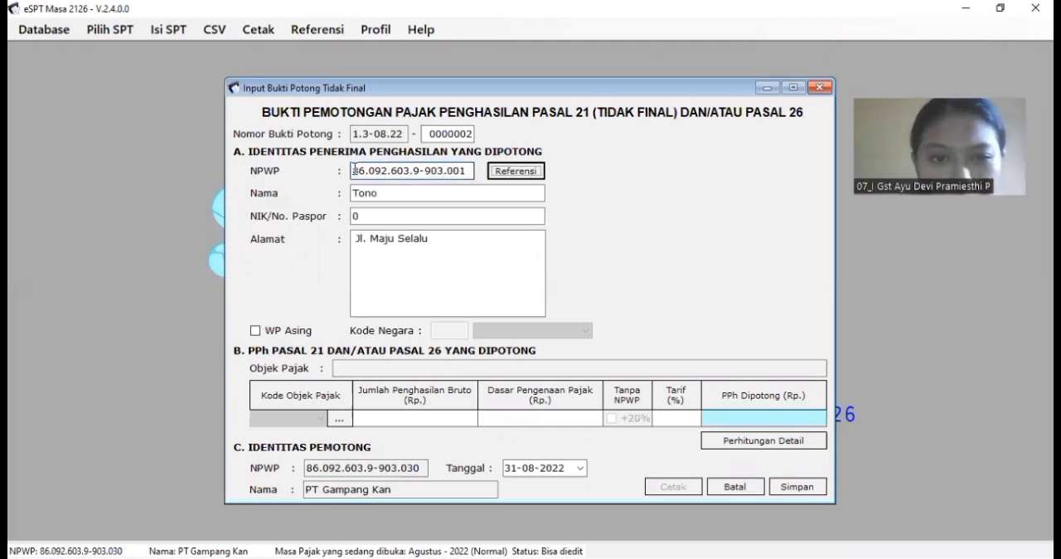
Step: Set Kode Objek Pajak to 21-100-08, continuous payments to non-employees, and proceed to the detailed calculation form
click(339, 420)
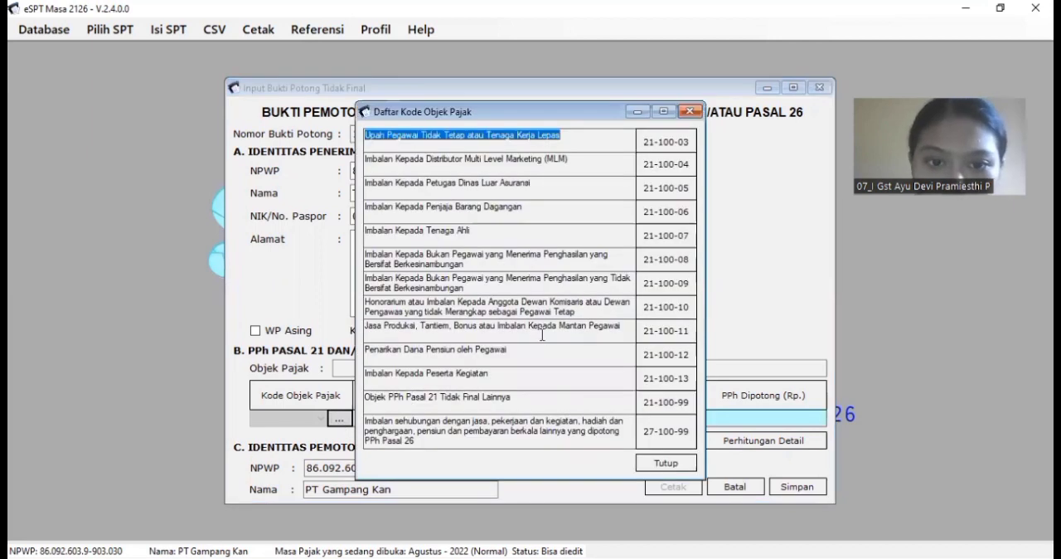
double_click(663, 265)
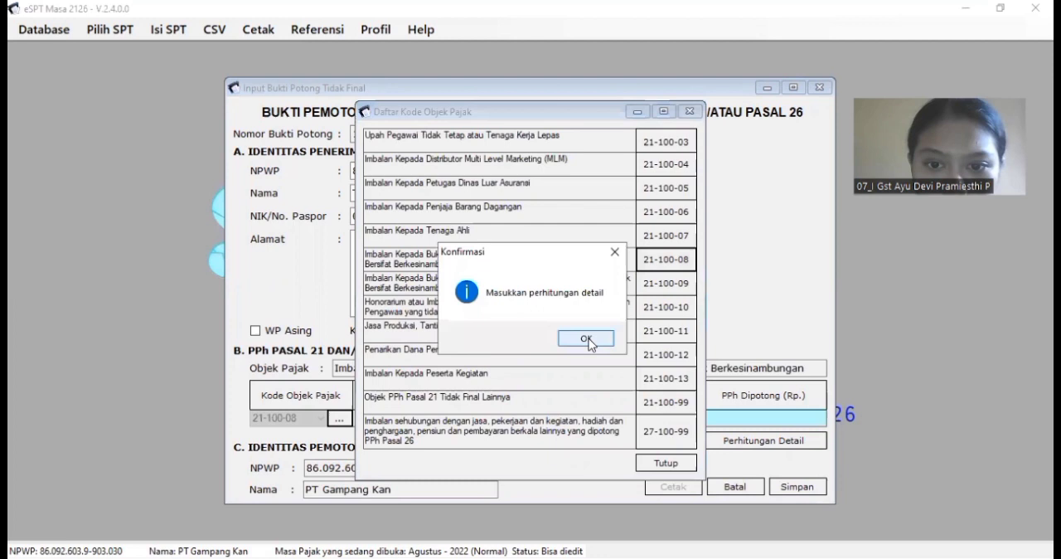
click(586, 339)
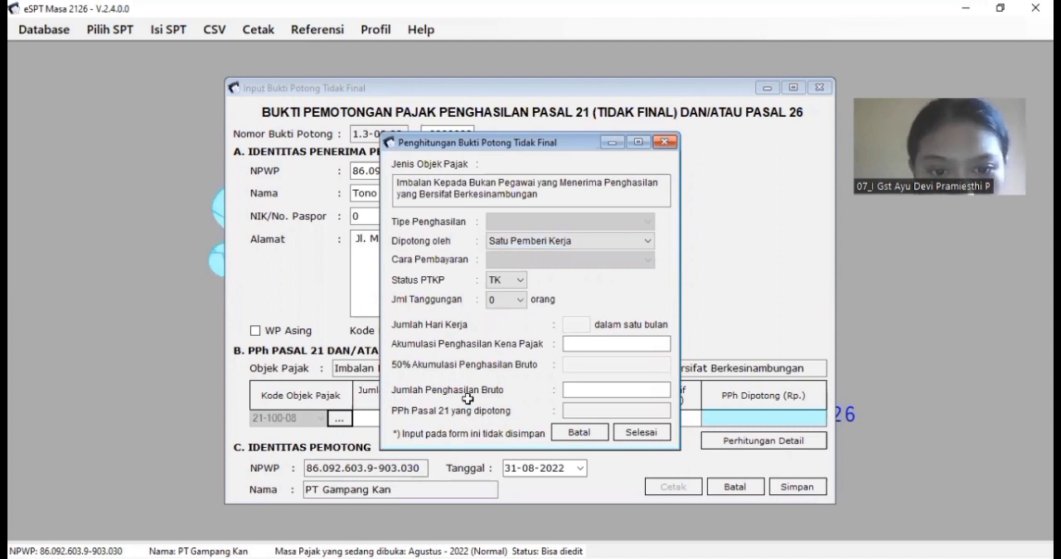
Step: Set Dipotong oleh to Lebih dari satu Pemberi Kerja in the detailed calculation, matching row 56 of the workbook
key(alt+Tab)
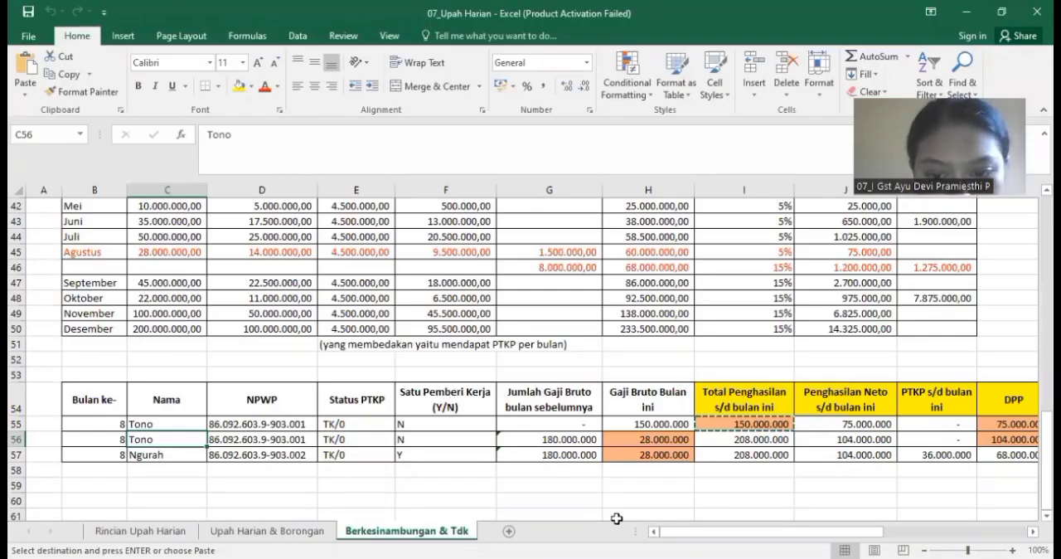
key(alt+Tab)
click(645, 240)
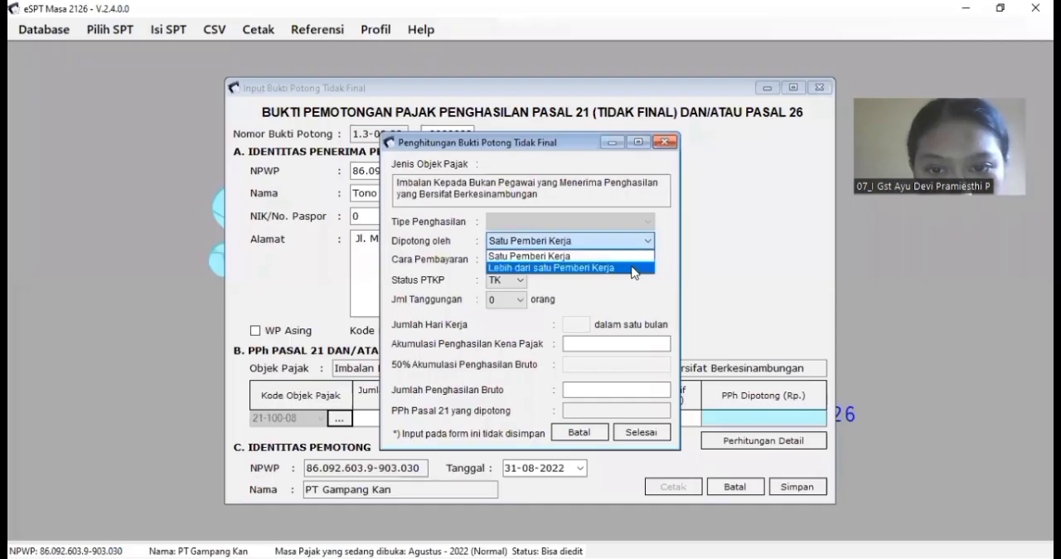
click(634, 263)
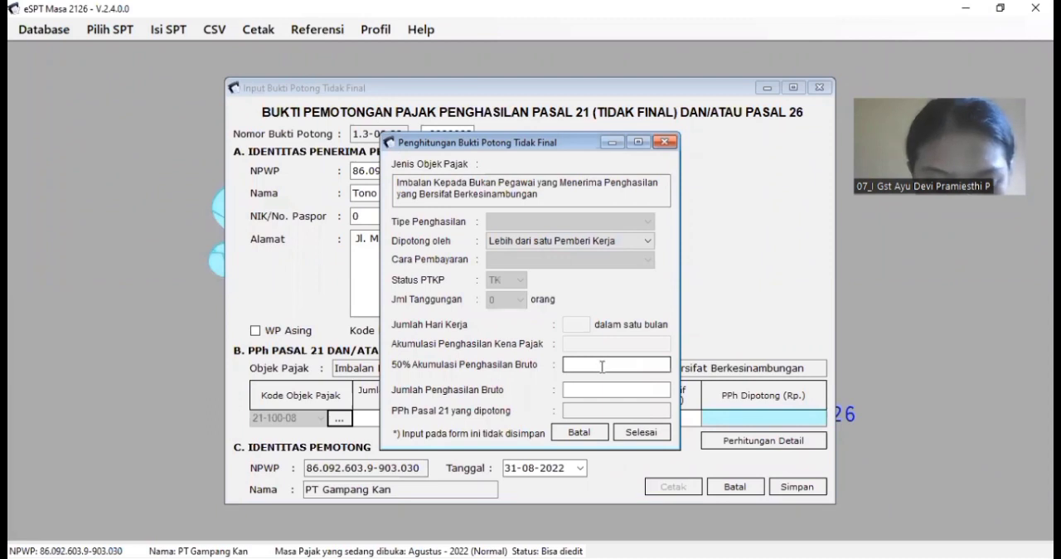
Step: Copy 104.000.000 from cell L56 of the Upah Harian workbook into 50% Akumulasi Penghasilan Bruto
key(alt+Tab)
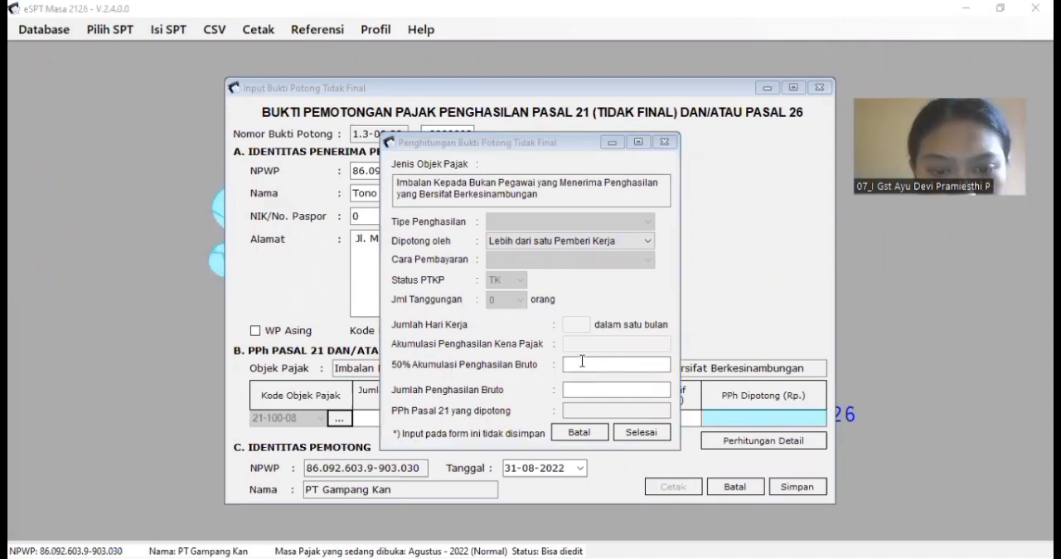
click(587, 365)
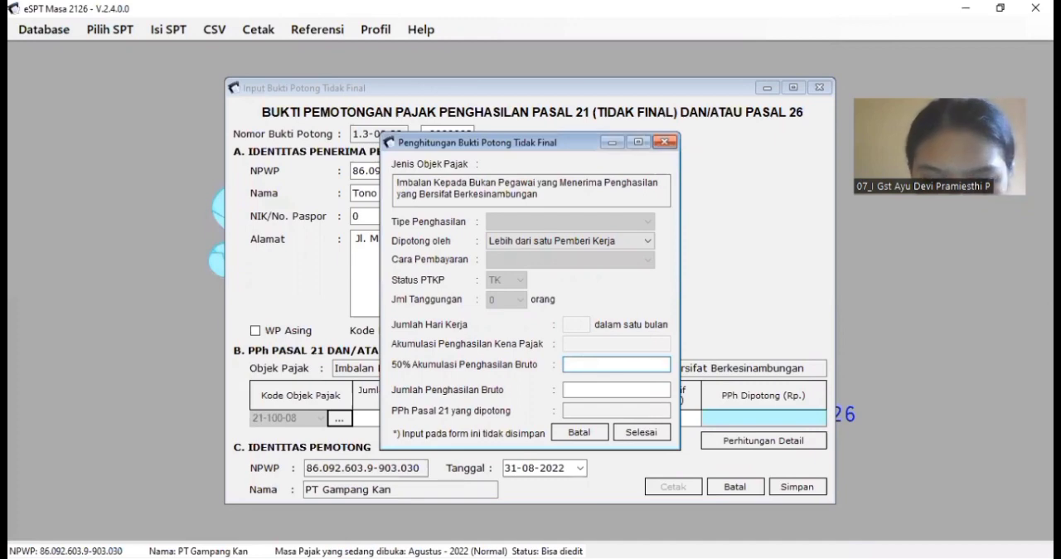
key(alt+Tab)
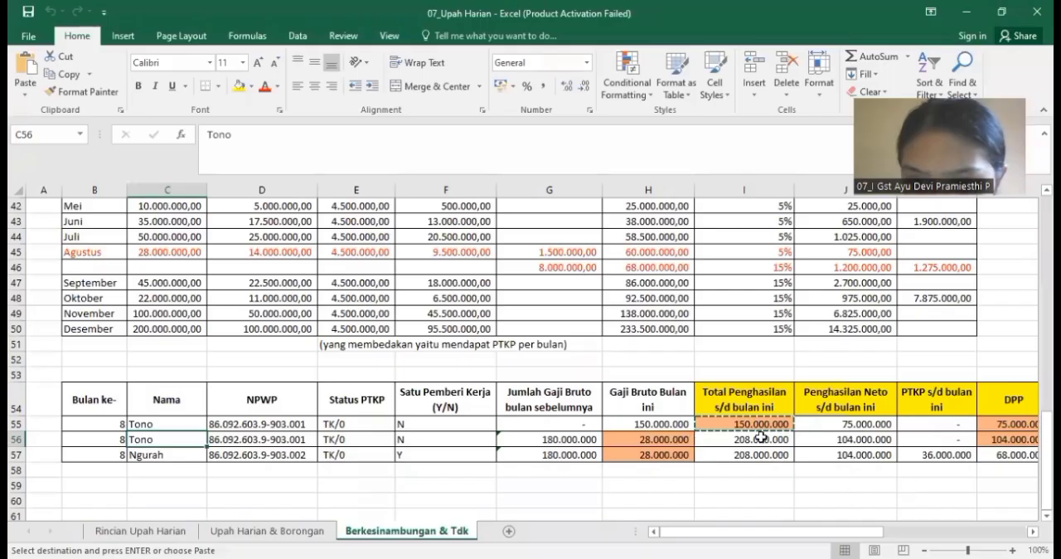
click(999, 439)
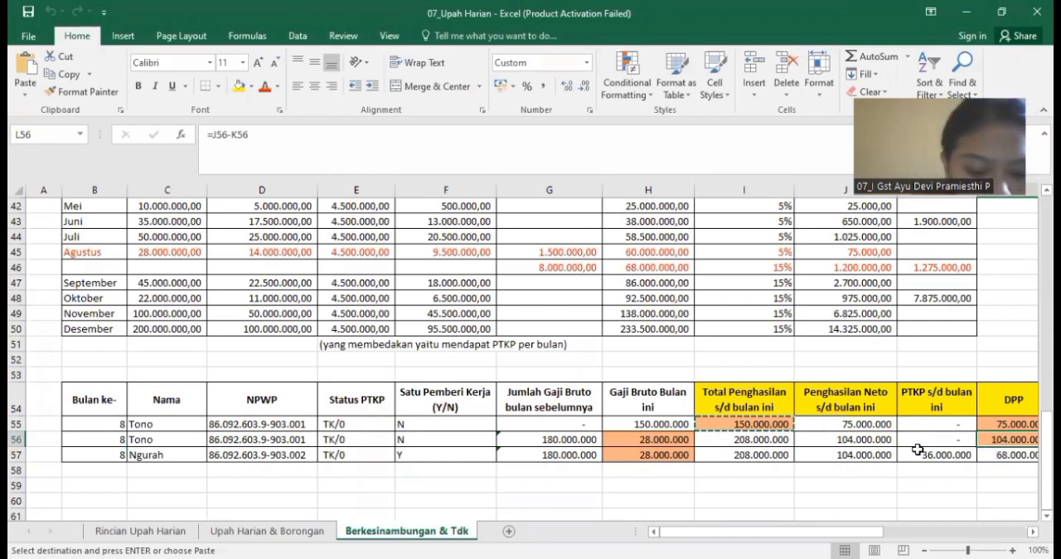
key(ctrl+c)
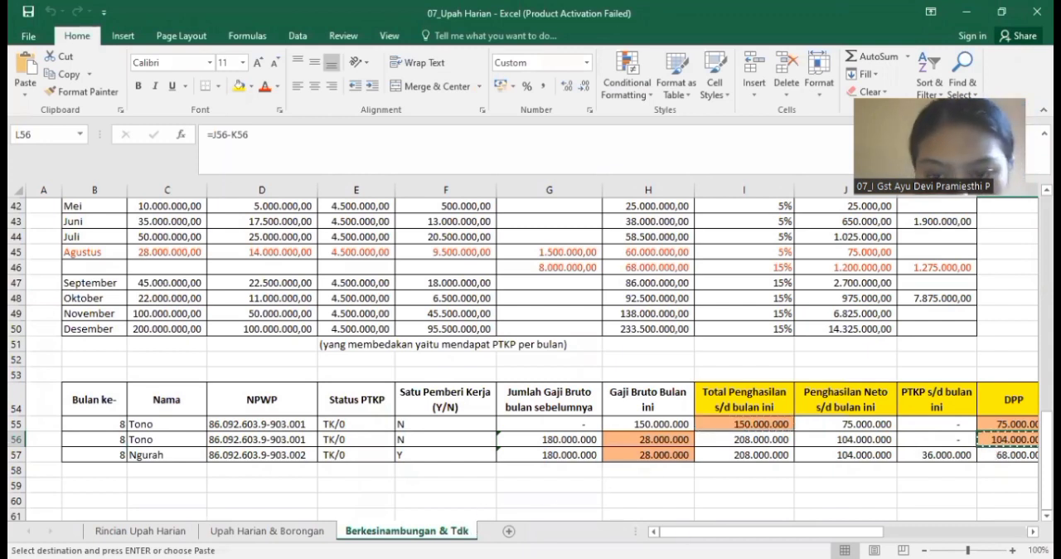
key(alt+Tab)
key(ctrl+v)
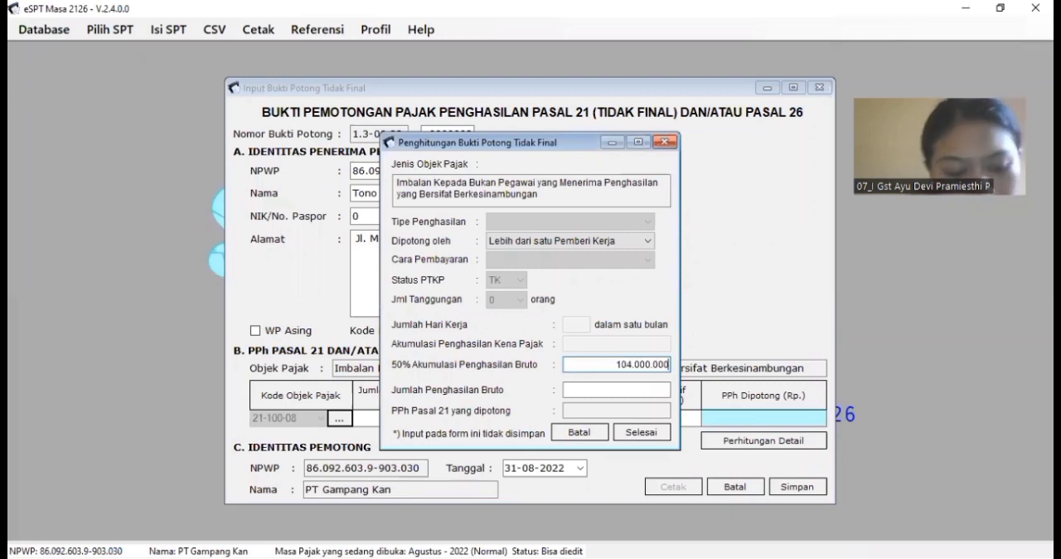
Step: Copy 28.000.000 from cell H56 of the Upah Harian workbook into Jumlah Penghasilan Bruto and calculate the tax withheld
key(Tab)
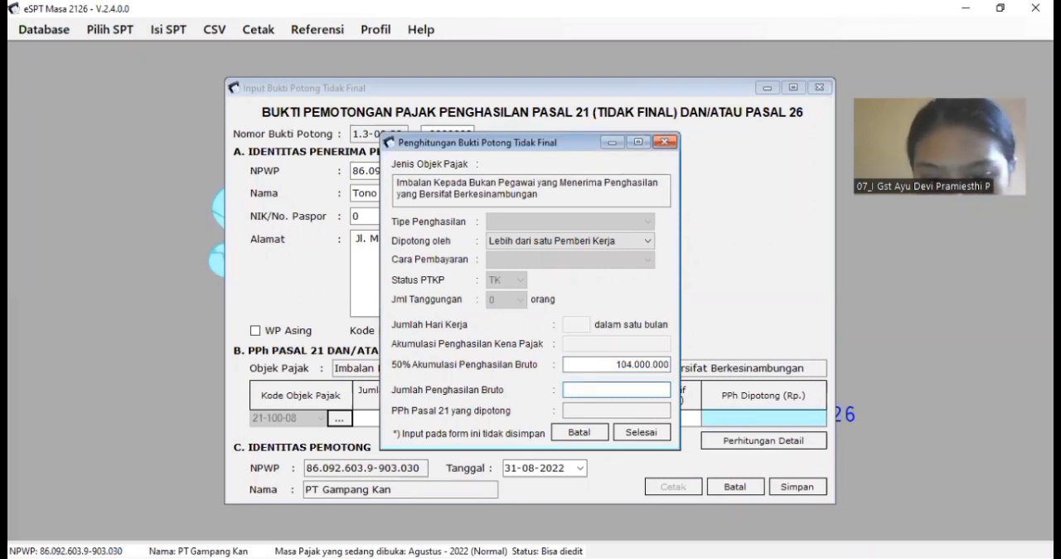
key(alt+Tab)
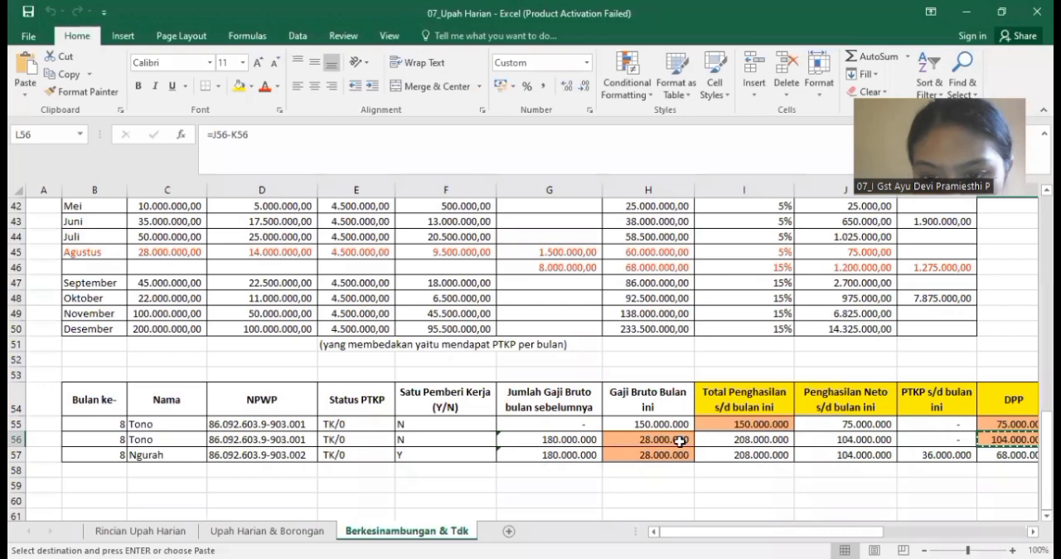
click(680, 442)
key(ctrl+c)
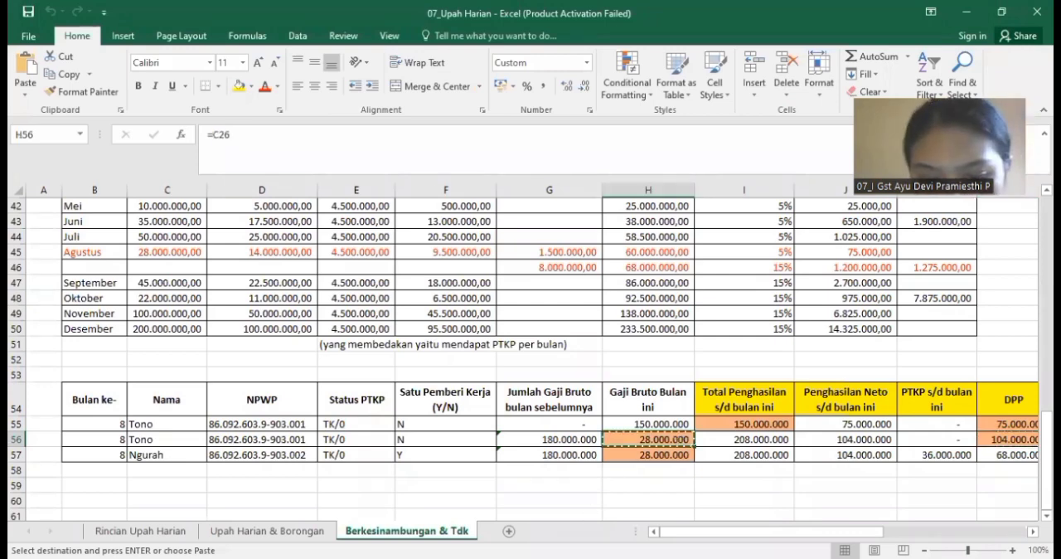
key(alt+Tab)
key(ctrl+v)
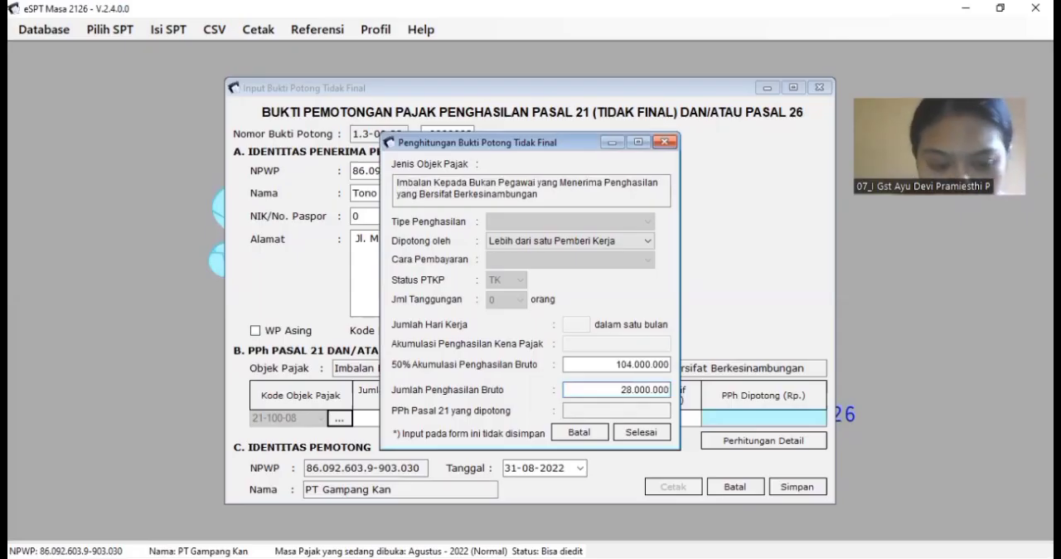
key(Tab)
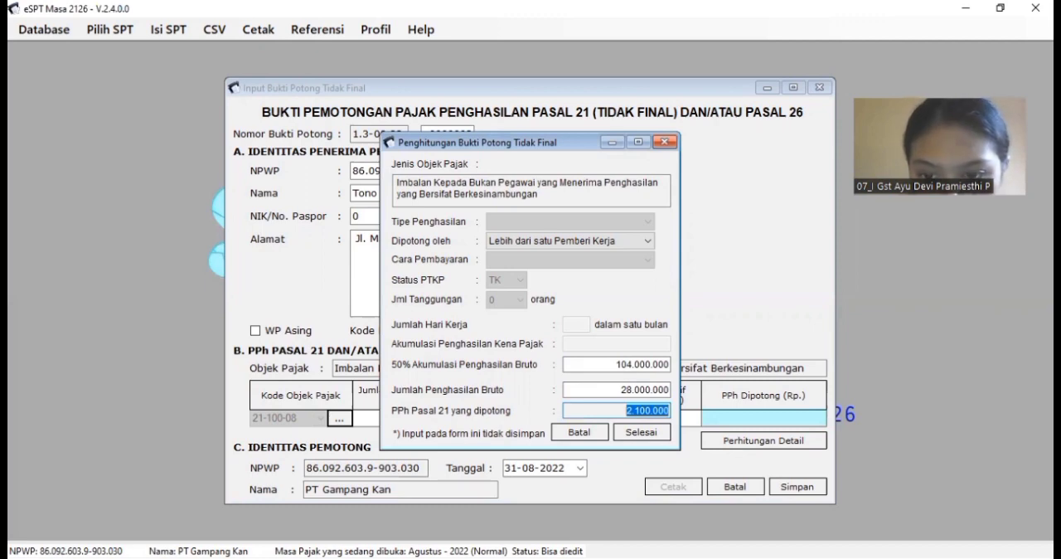
Step: Compare the calculated PPh Pasal 21 yang dipotong with PPh bulan ini in cell R56 of the workbook
key(alt+Tab)
drag(829, 529, 959, 521)
click(961, 442)
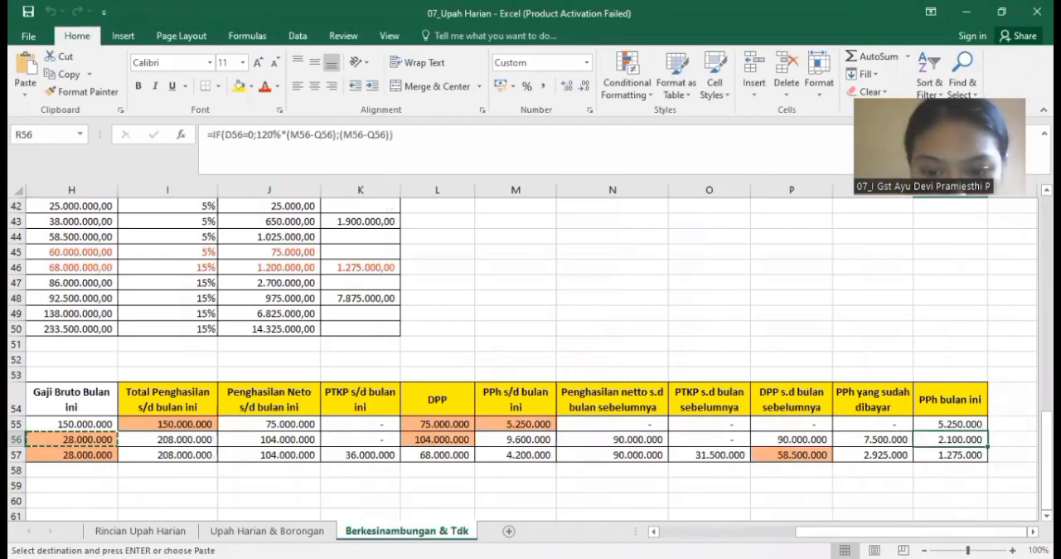
key(alt+Tab)
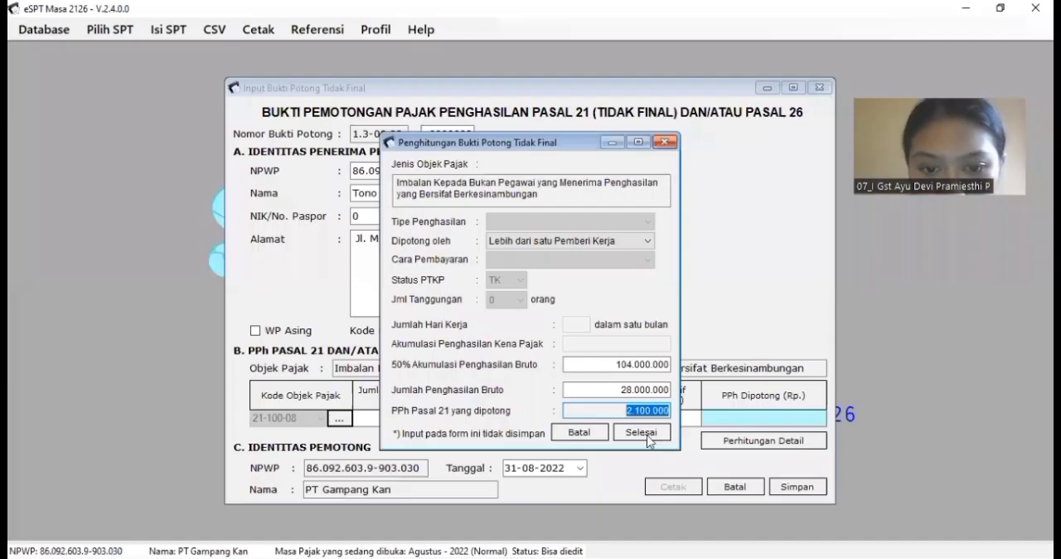
Step: Accept the detailed calculation for the row 56 payment and save its slip, continuing with a new one
click(640, 431)
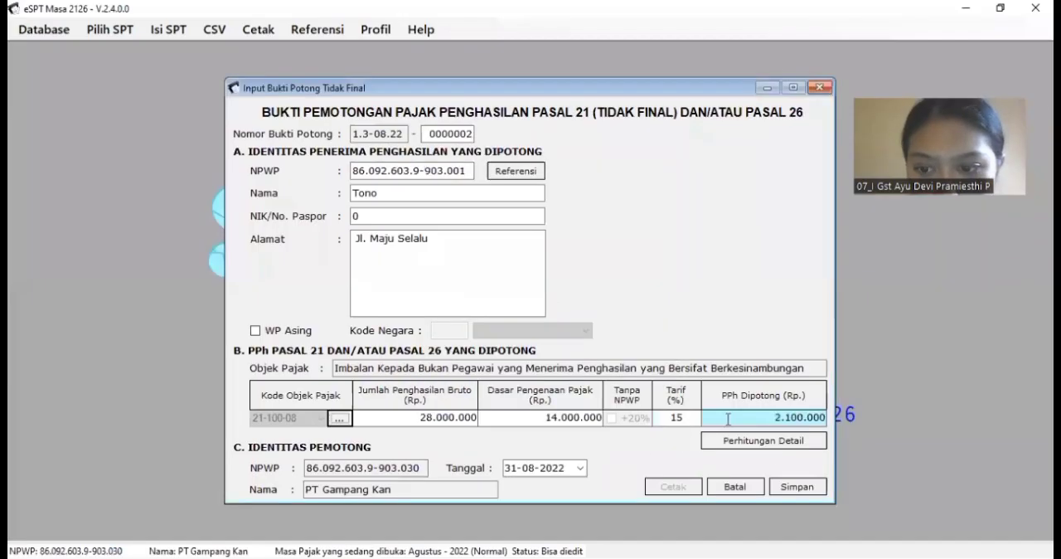
click(788, 491)
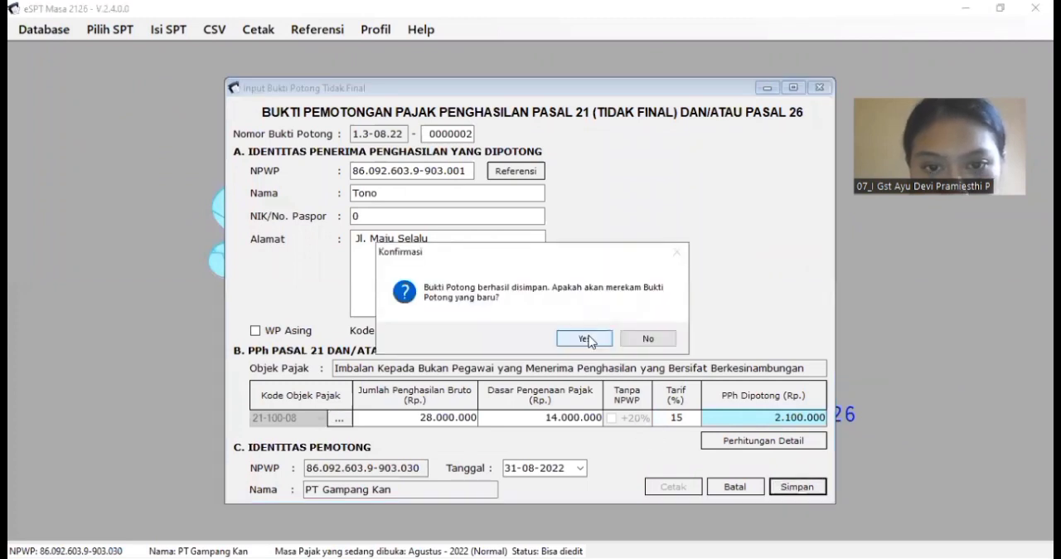
click(589, 337)
Step: Fill in the new slip's recipient identity by entering the NPWP listed in row 57 of the workbook's Berkesinambungan & Tdk sheet
click(356, 169)
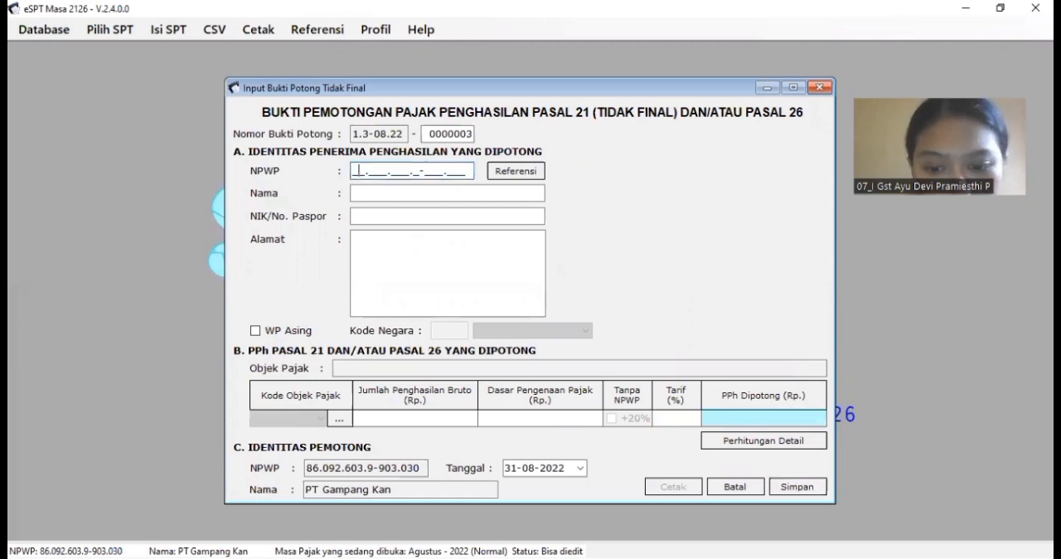
key(alt+Tab)
drag(812, 531, 692, 528)
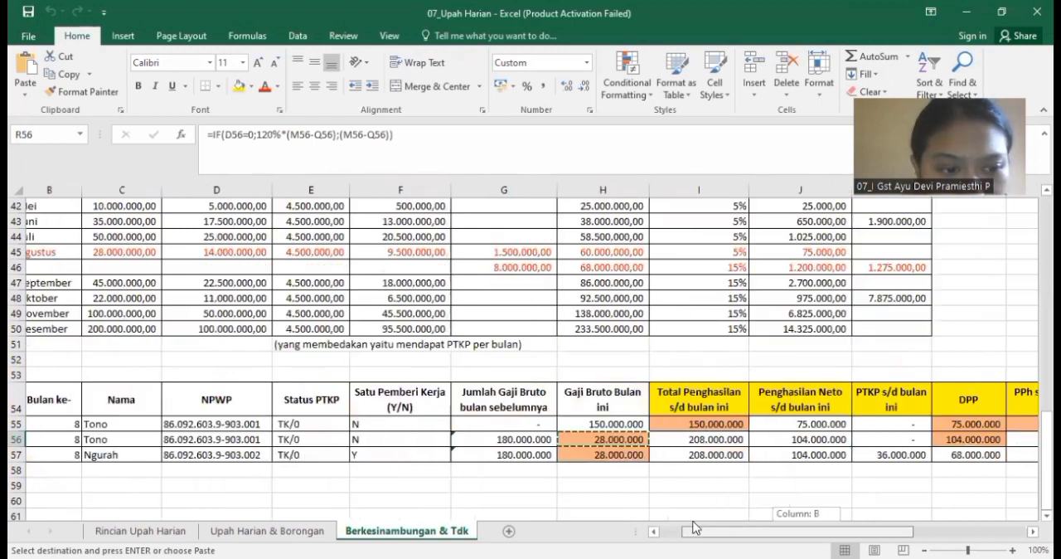
click(263, 455)
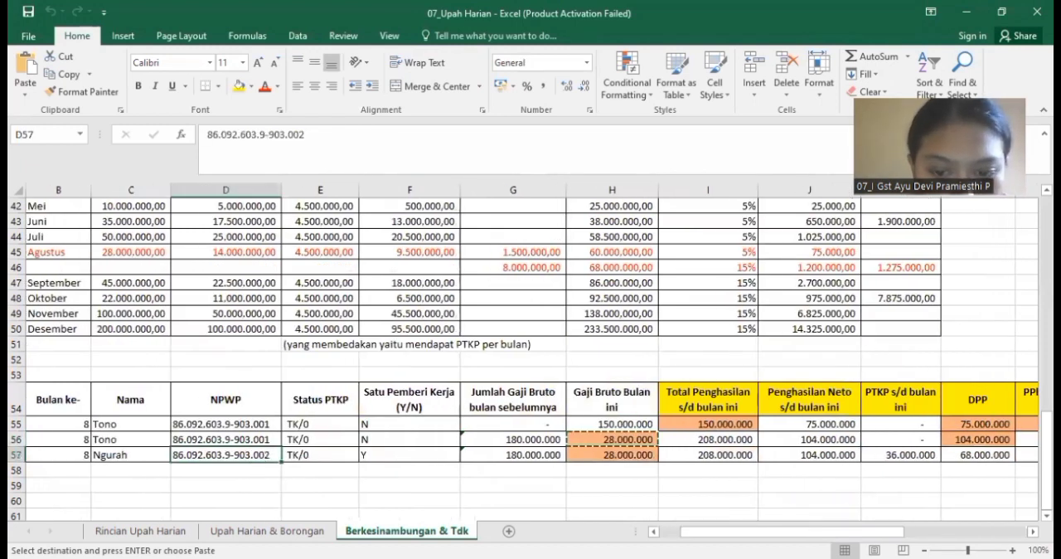
key(alt+Tab)
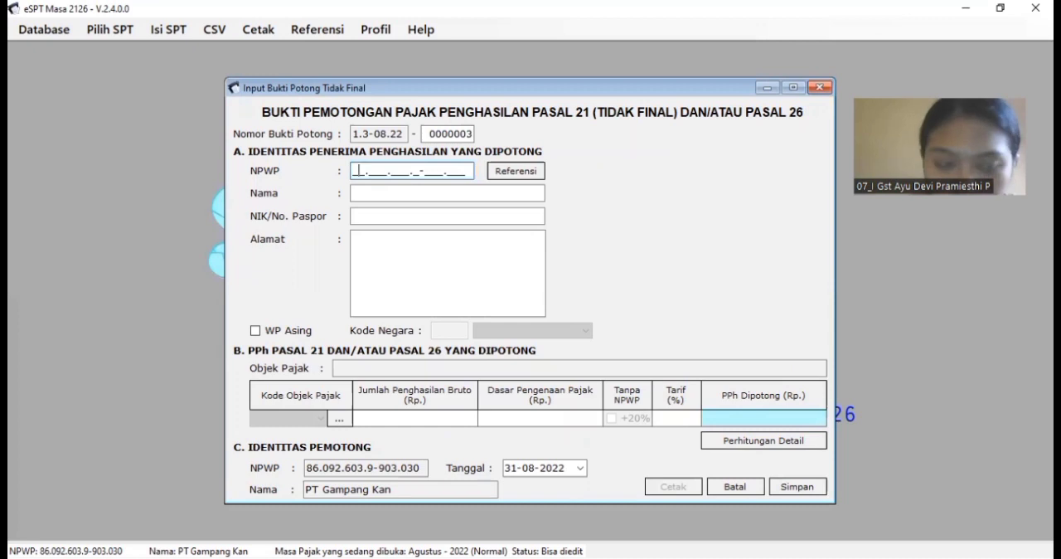
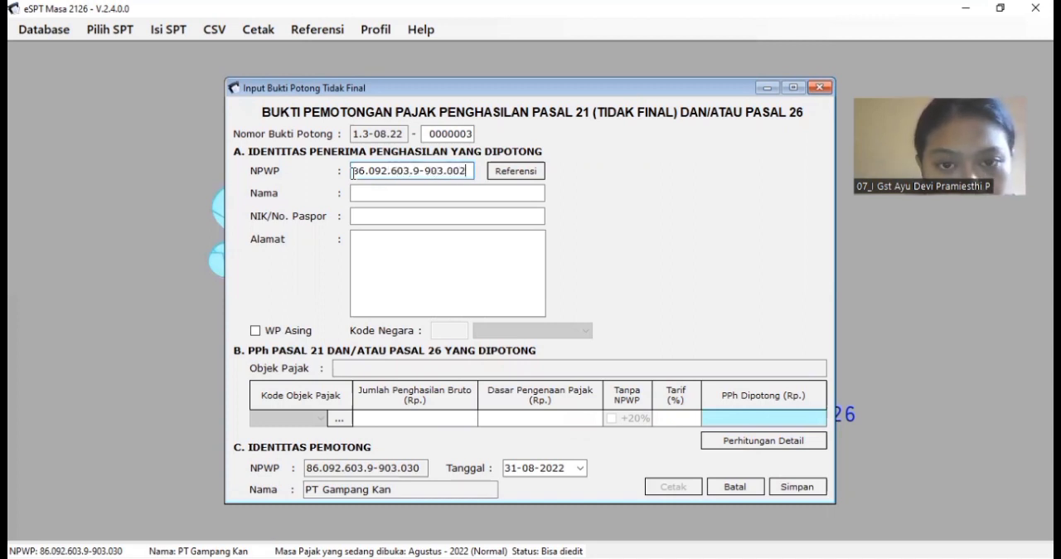
key(Tab)
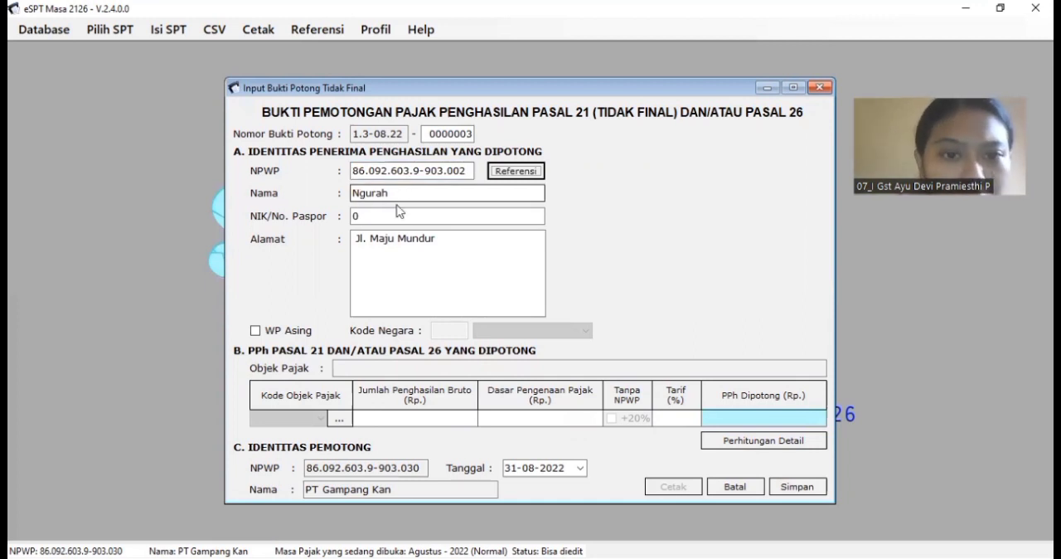
Step: Set the slip's Kode Objek Pajak to 21-100-08 for continuous non-employee income and proceed to the detailed calculation form
click(340, 421)
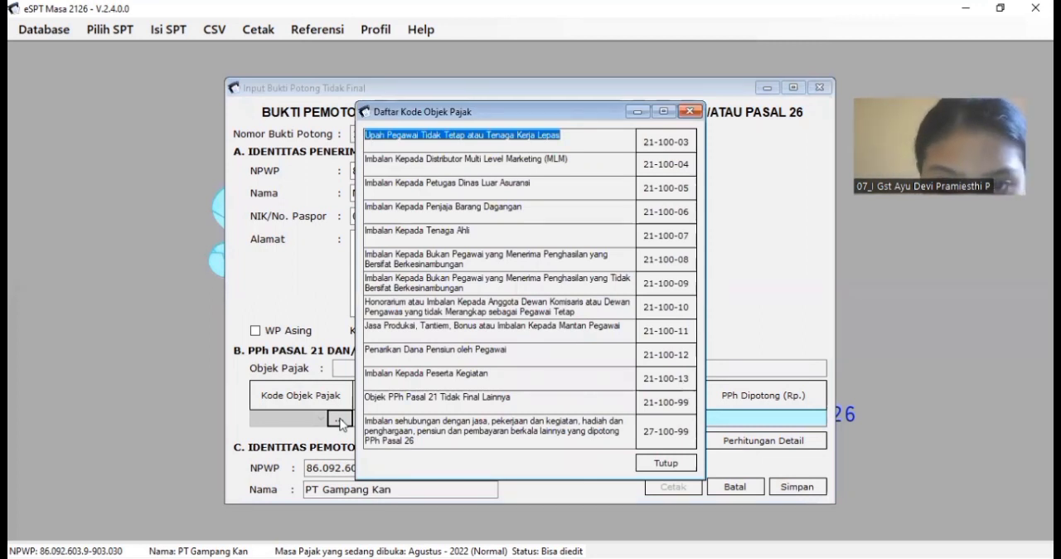
double_click(656, 265)
click(577, 336)
Step: Set Dipotong oleh to Satu Pemberi Kerja in the detailed calculation, matching row 57 of the workbook
key(alt+Tab)
drag(821, 533, 771, 515)
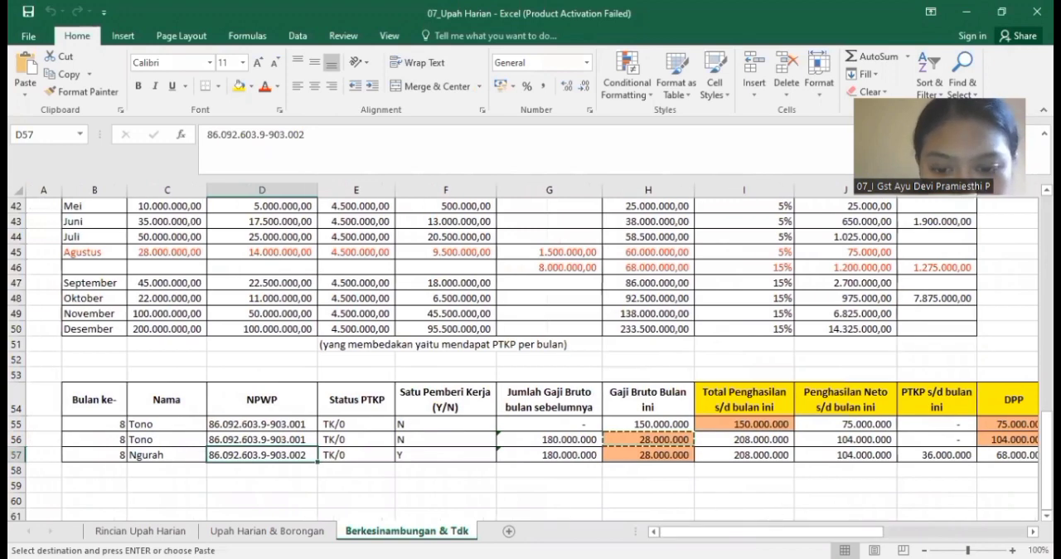
key(alt+Tab)
click(632, 242)
click(597, 254)
Step: Copy 58.500.000 from cell P57, DPP s.d bulan sebelumnya, into Akumulasi Penghasilan Kena Pajak
click(602, 342)
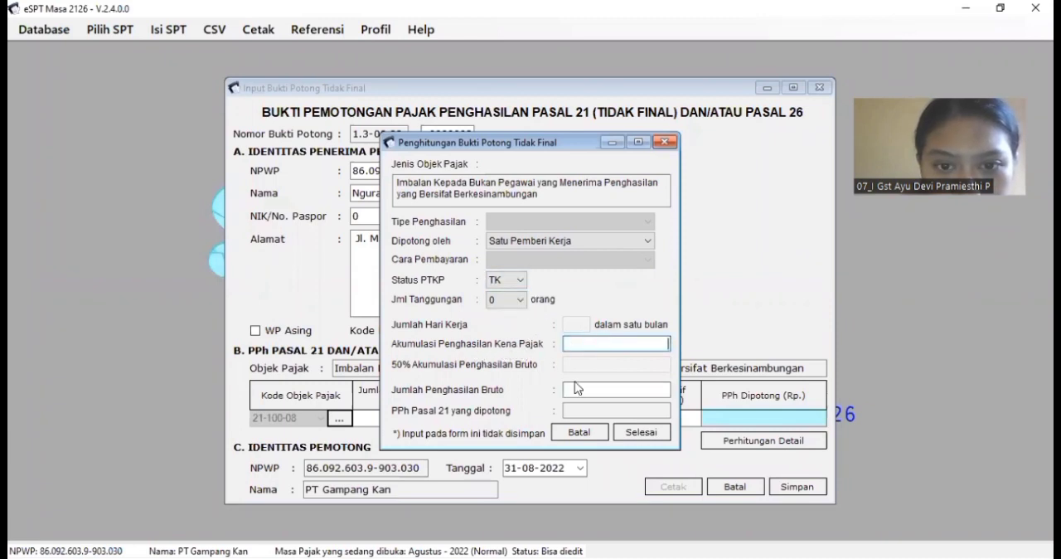
key(alt+Tab)
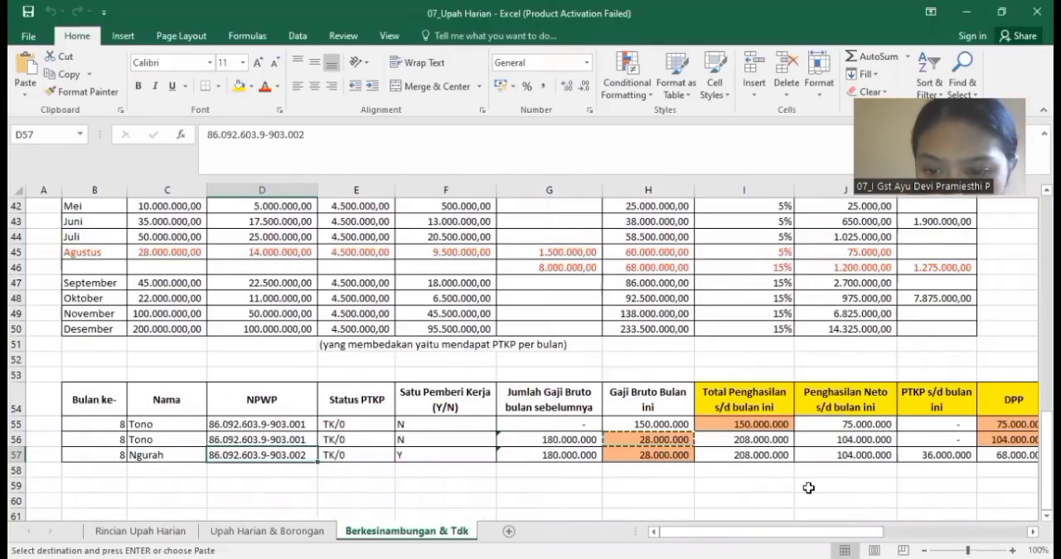
drag(802, 531, 896, 528)
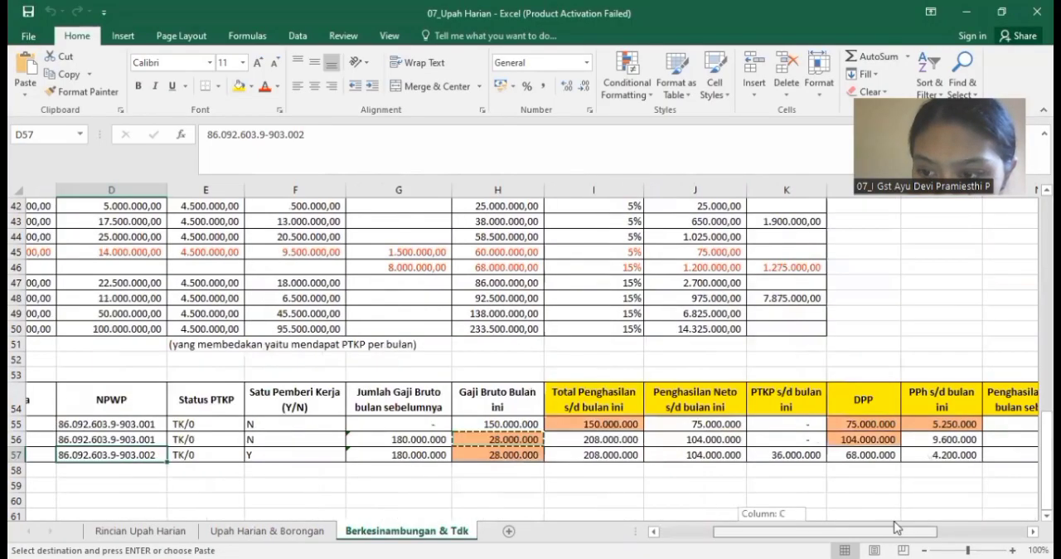
click(895, 453)
key(ctrl+c)
key(alt+Tab)
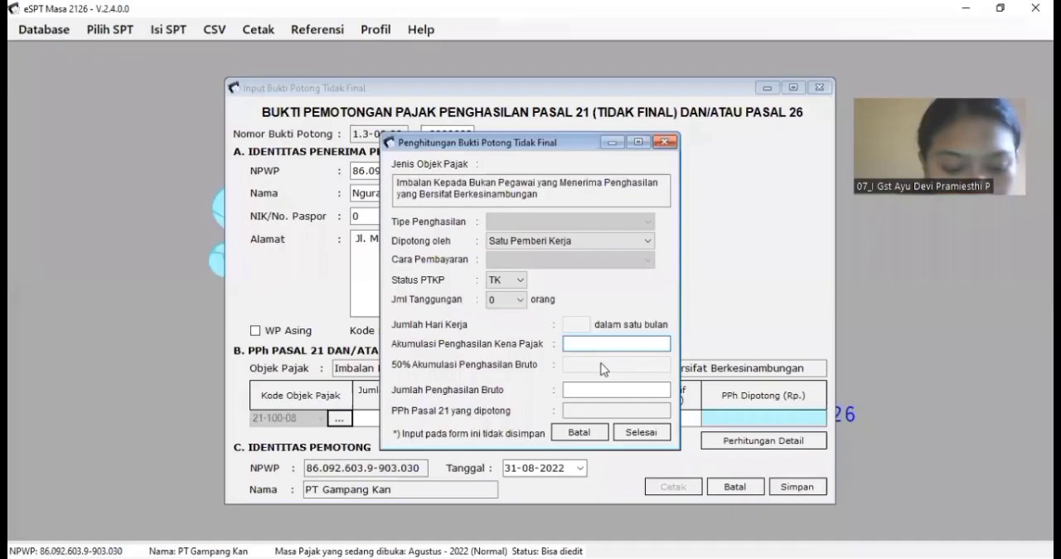
key(ctrl+v)
Step: Copy 28.000.000 from cell H57 of the workbook into Jumlah Penghasilan Bruto and calculate the tax withheld
click(612, 388)
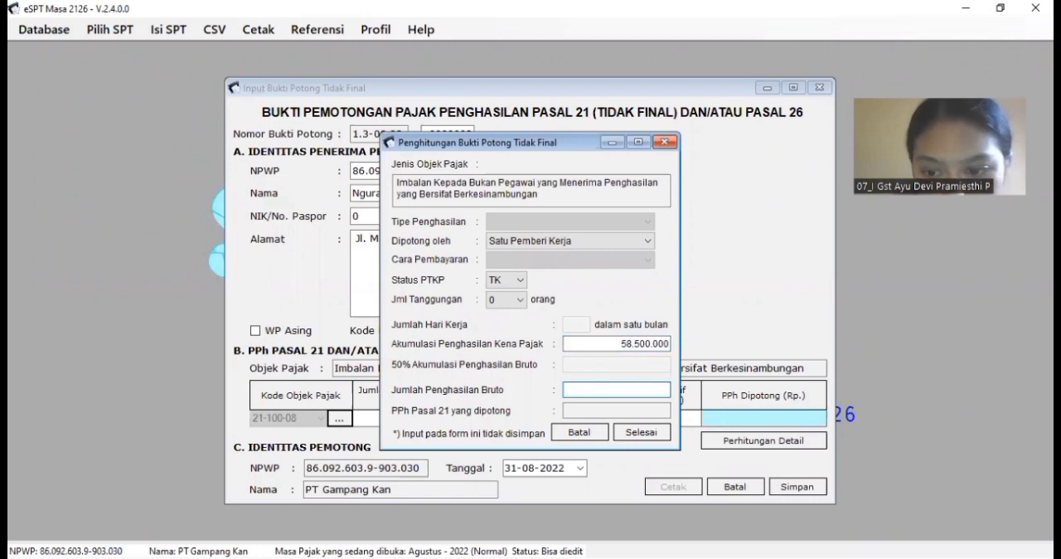
key(alt+Tab)
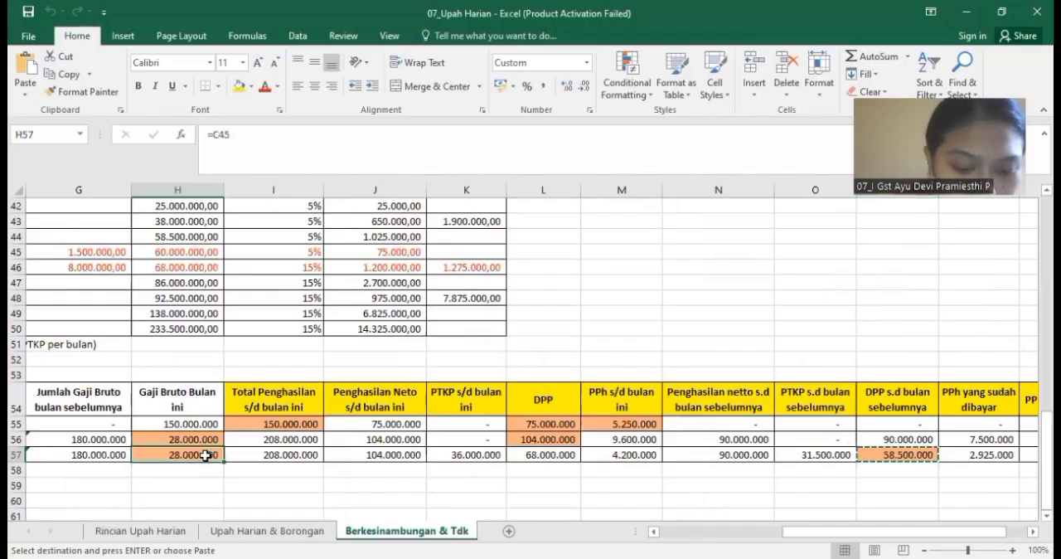
key(ctrl+c)
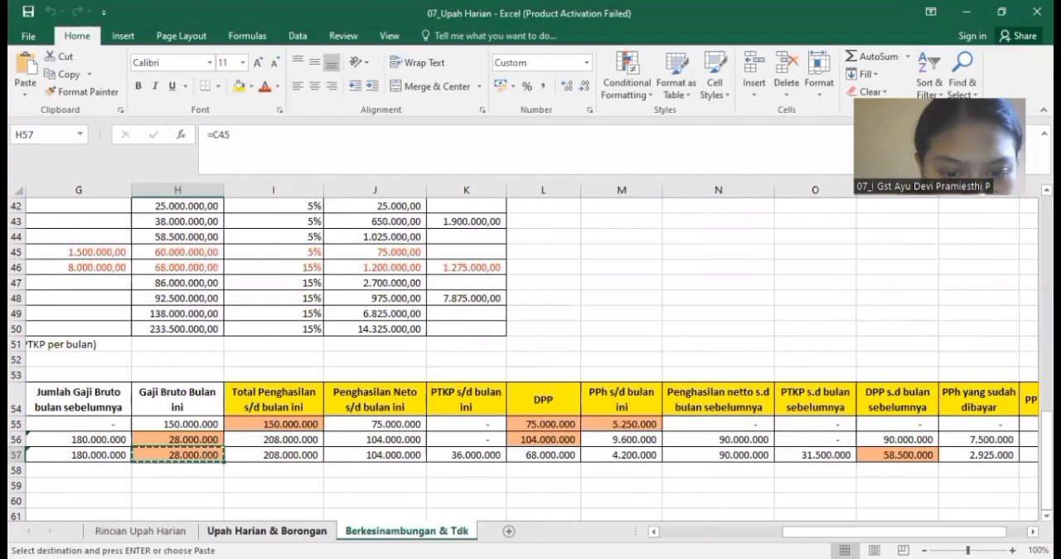
key(alt+Tab)
key(ctrl+v)
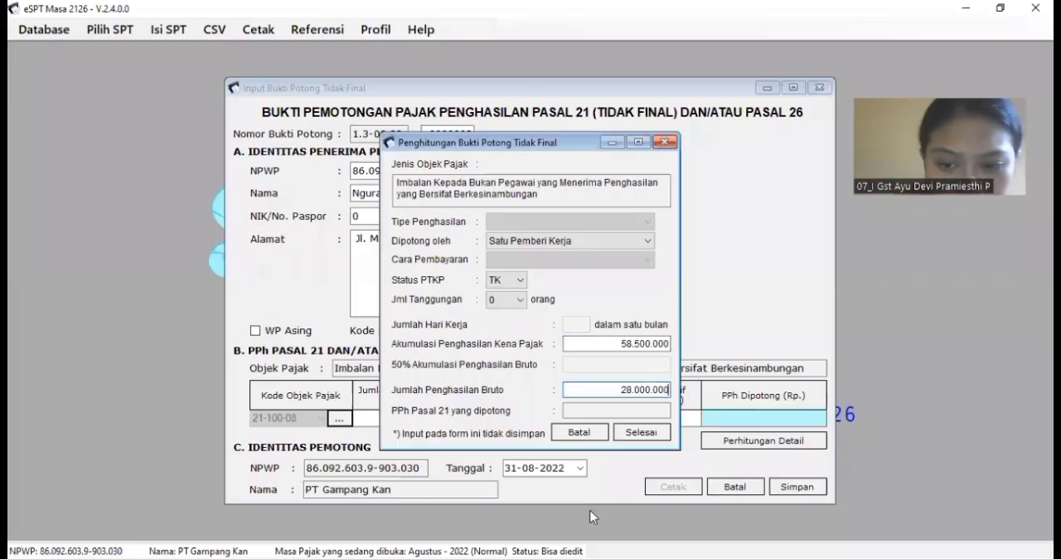
key(Tab)
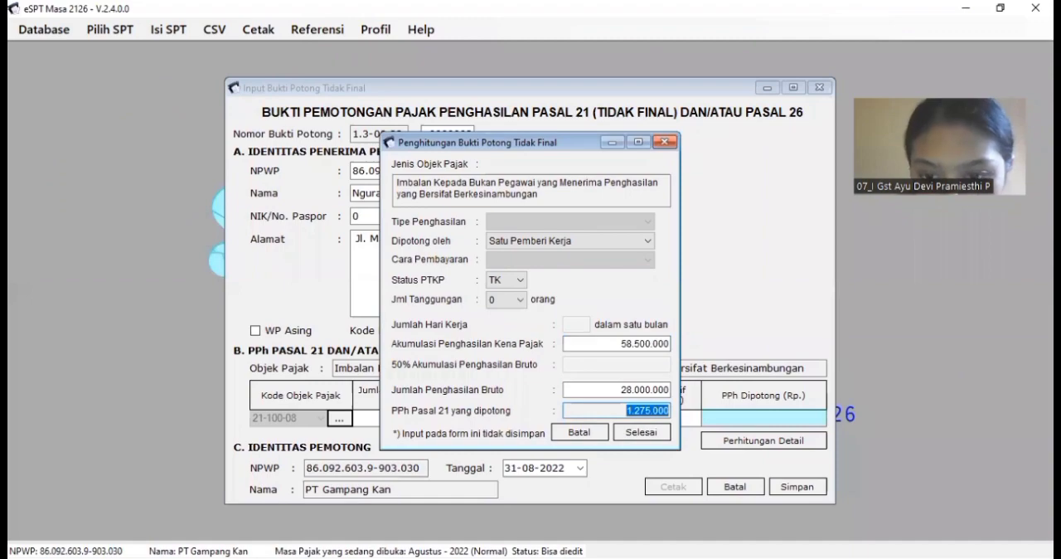
Step: Compare the calculated PPh Pasal 21 yang dipotong with PPh bulan ini in cell R57 of the workbook
key(alt+Tab)
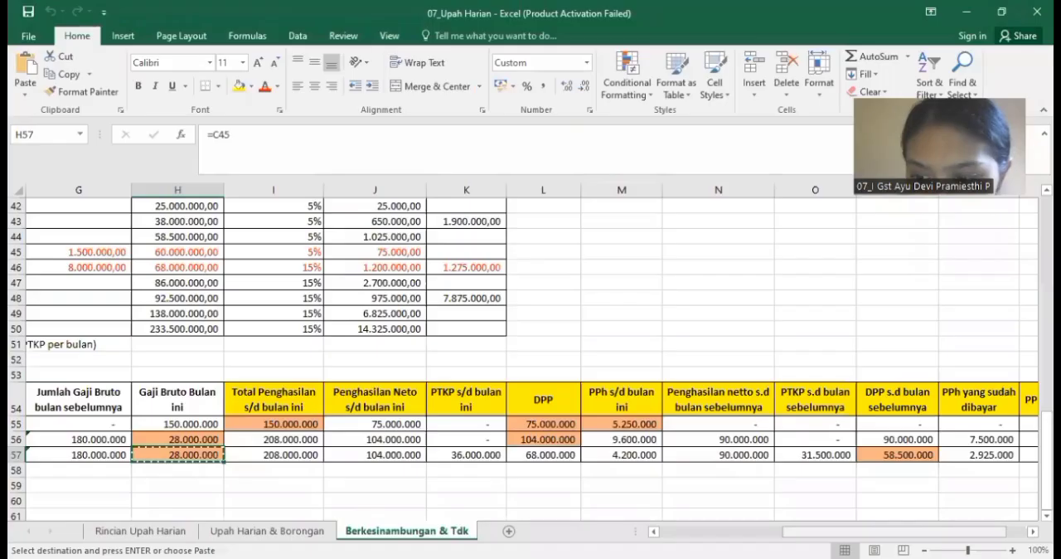
scroll(978, 447, right, 1)
click(975, 455)
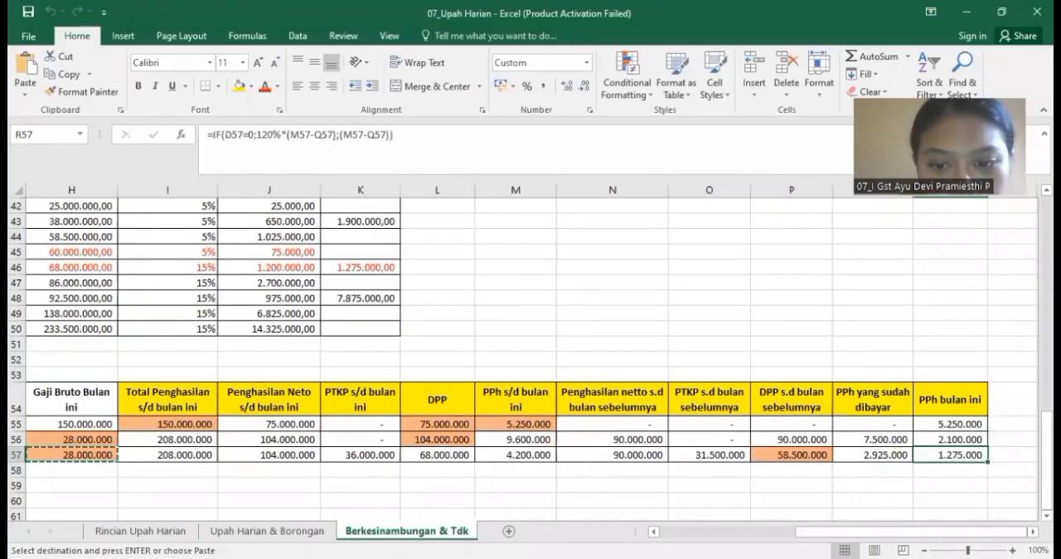
key(alt+Tab)
Step: Accept the detailed calculation for the row 57 payment and save its slip, continuing with a new one
click(643, 432)
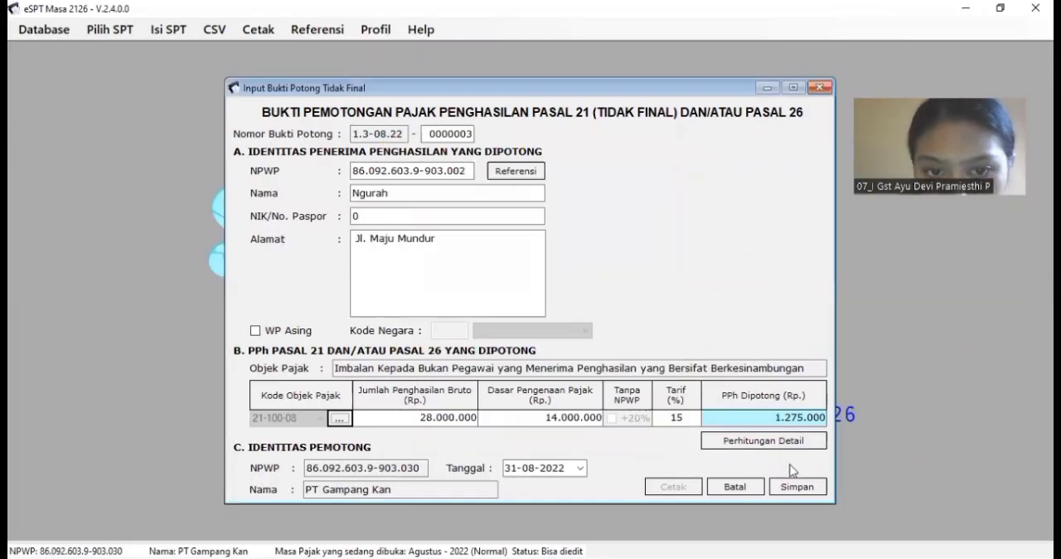
click(791, 492)
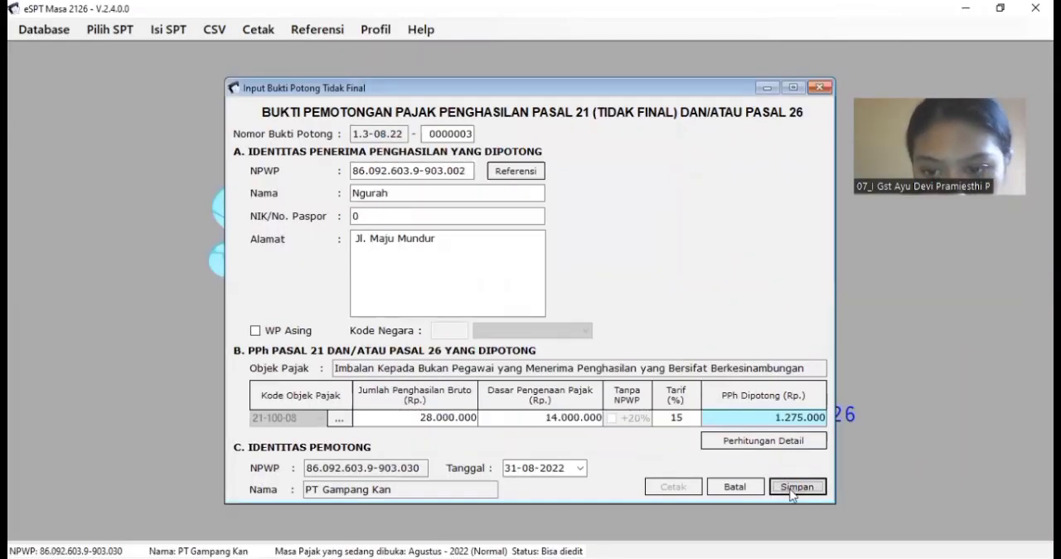
click(586, 338)
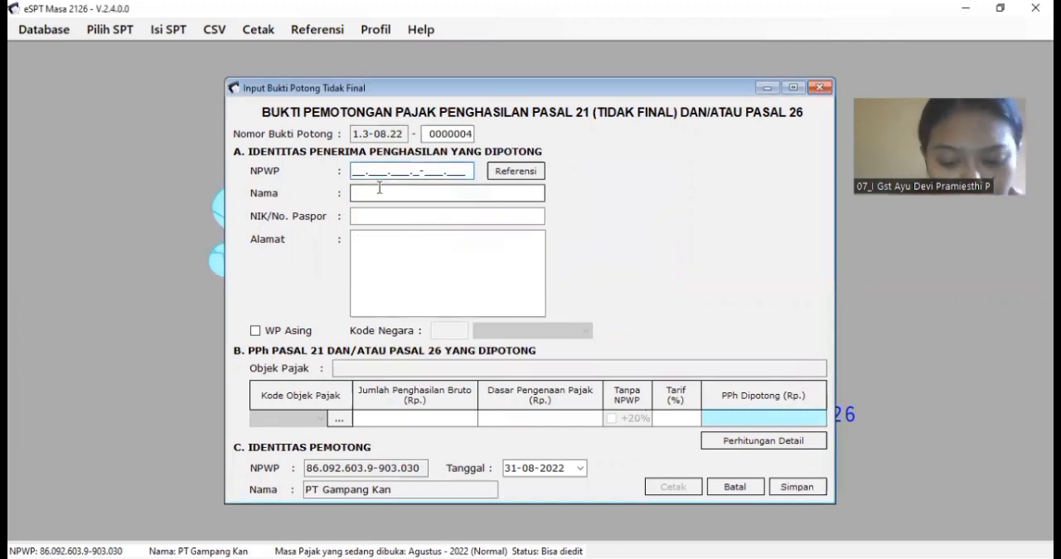
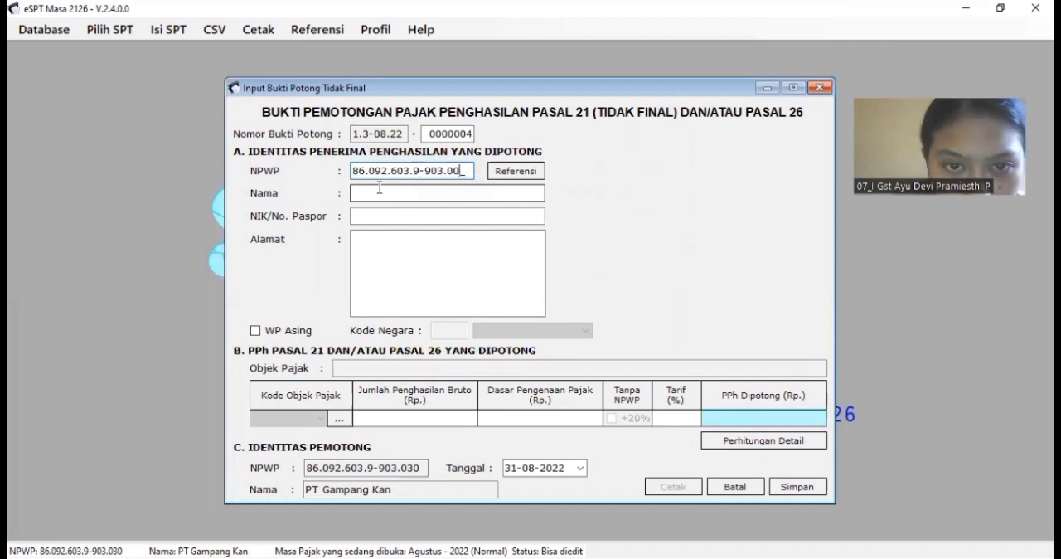
Step: Enter the daily worker's NPWP on slip 0000004 to fill in the recipient's identity from the reference data
key(Tab)
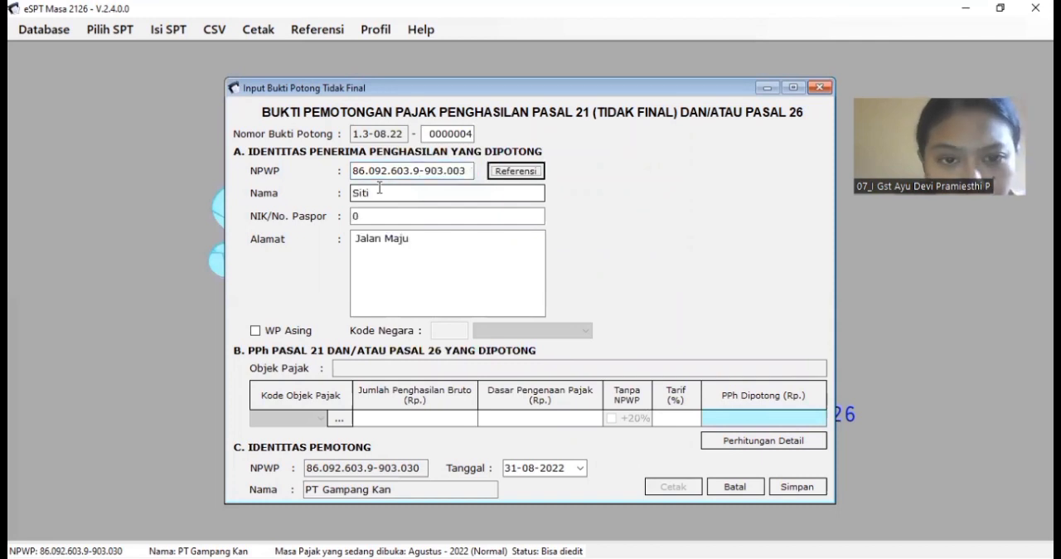
Step: Assign tax object code 21-100-03, proceed to its detailed calculation and set Cara Pembayaran to Tidak Bulanan
click(334, 419)
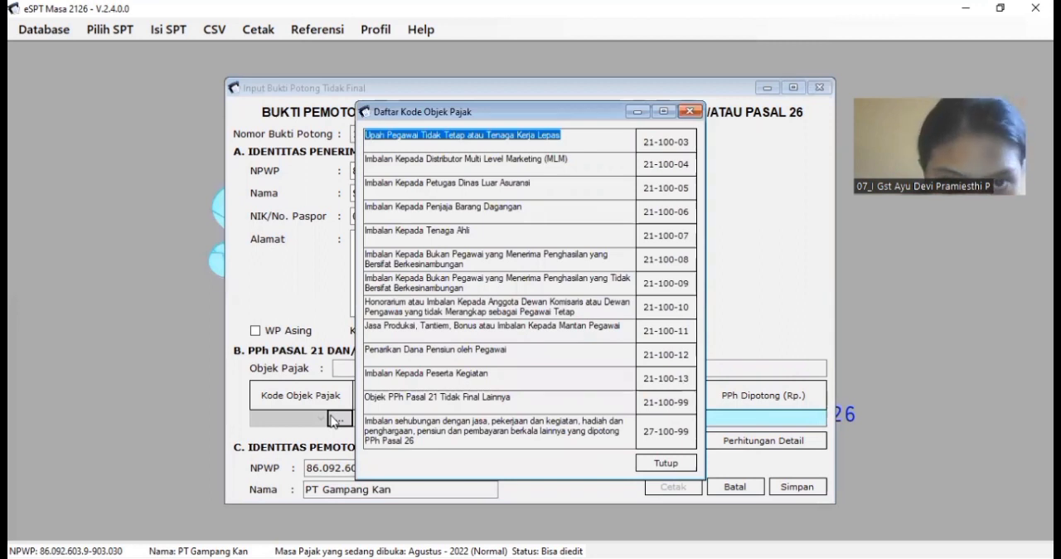
double_click(683, 150)
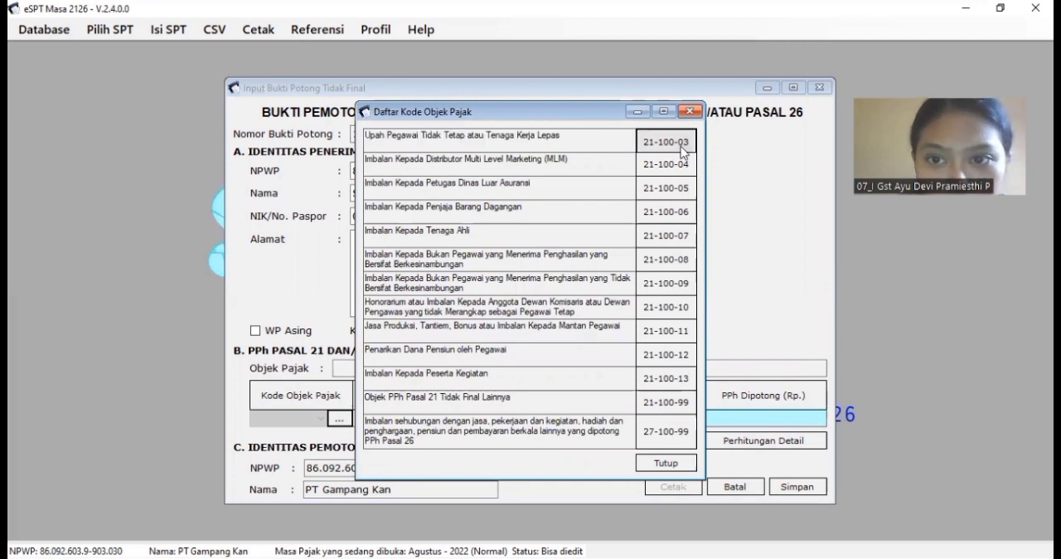
click(590, 340)
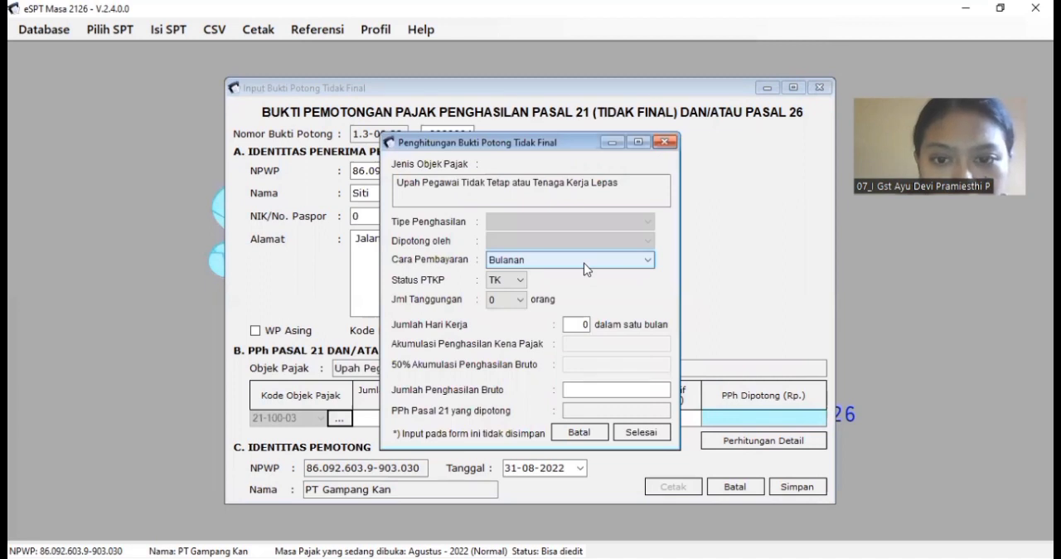
click(604, 269)
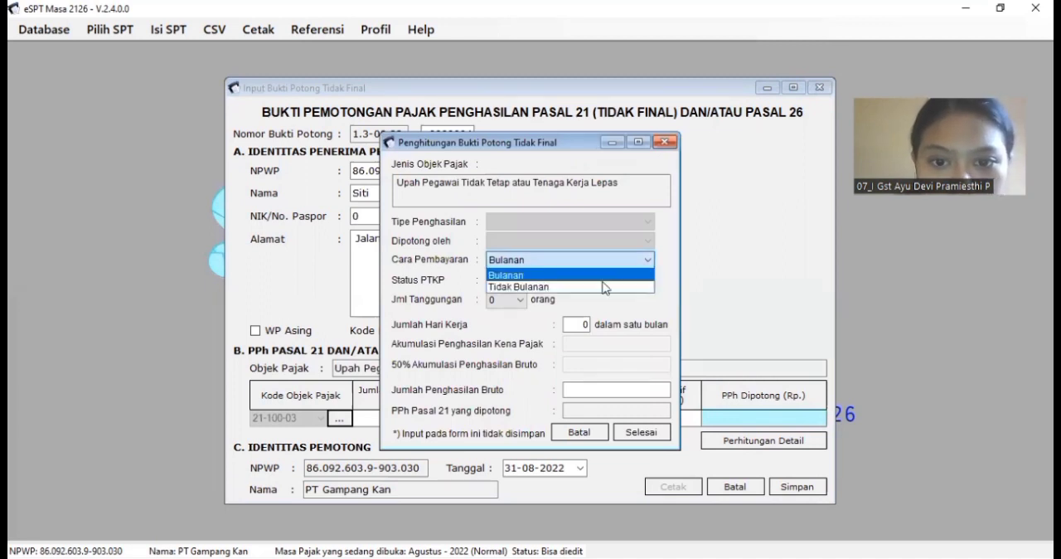
click(605, 287)
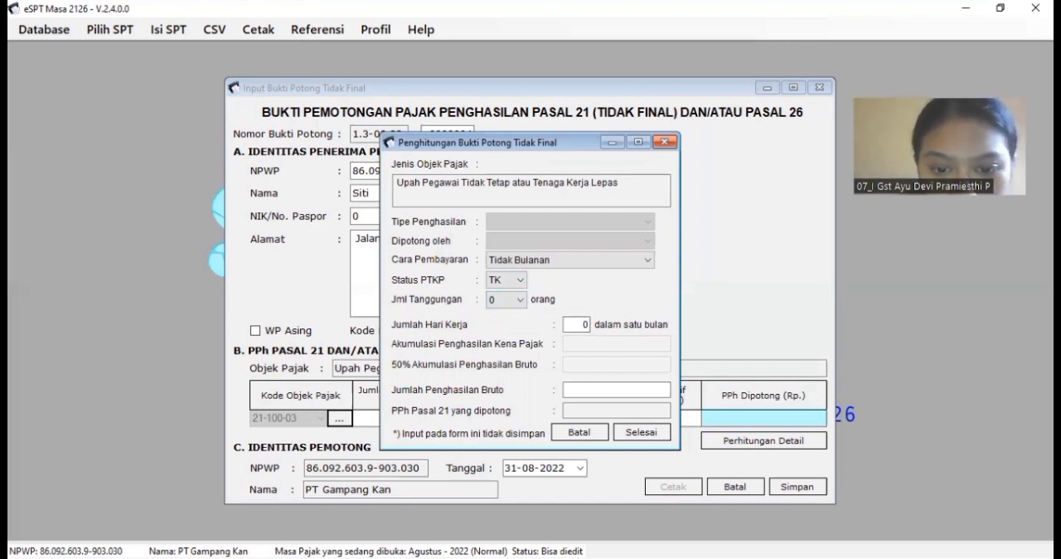
Step: Look up the status, working days and monthly gross income in row 22 of the workbook's Upah Harian & Borongan sheet
click(329, 526)
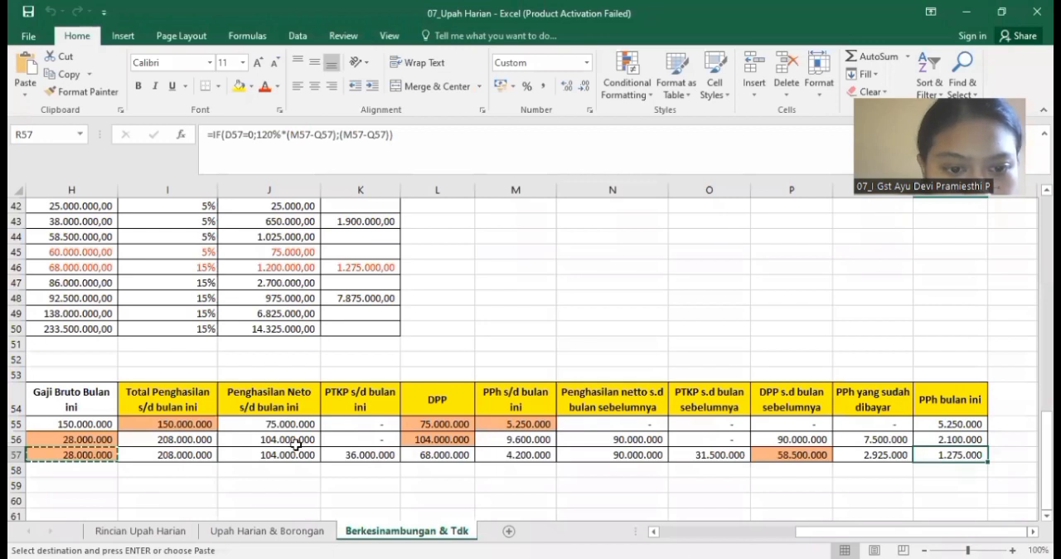
key(ctrl+Page_Up)
click(179, 440)
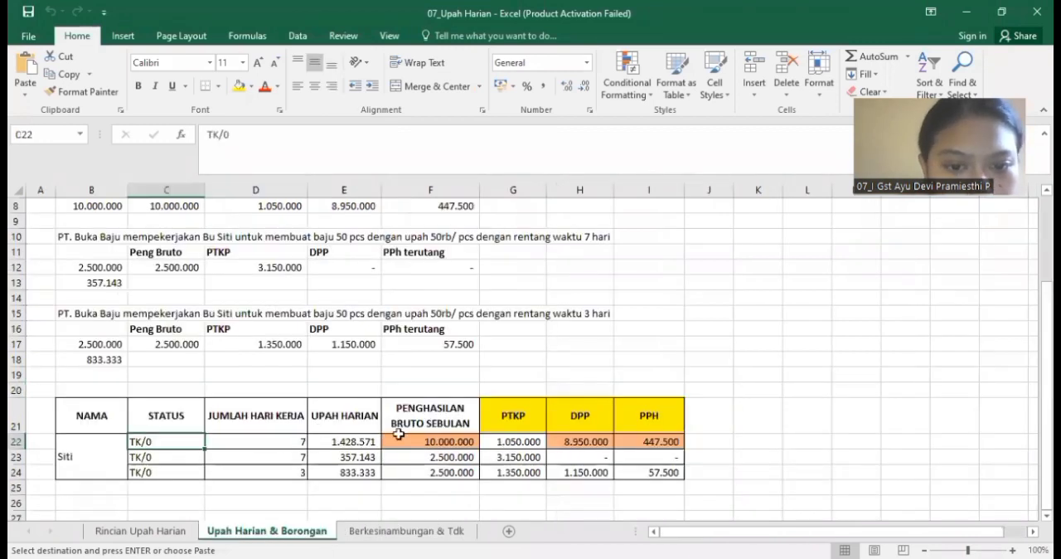
click(415, 442)
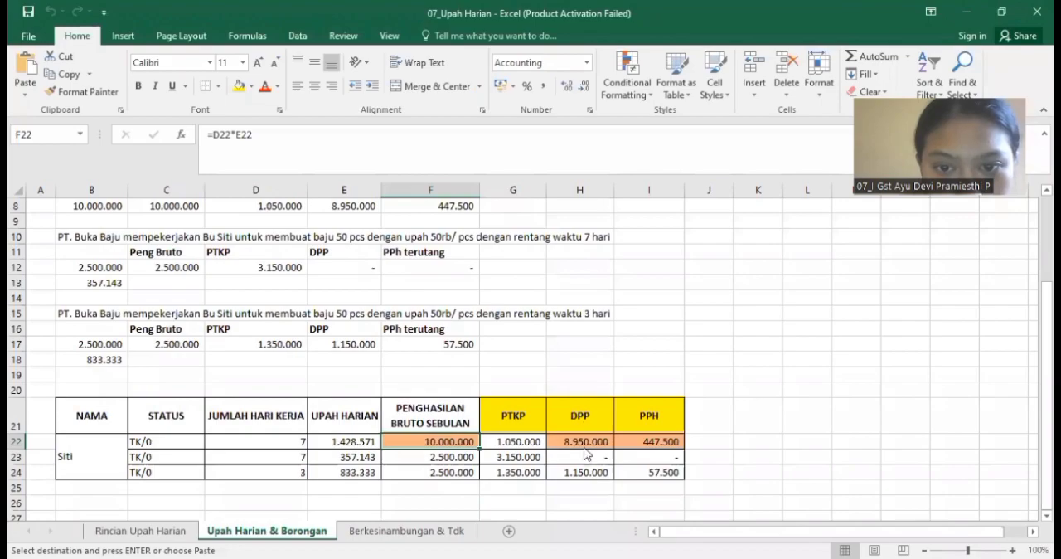
key(alt+Tab)
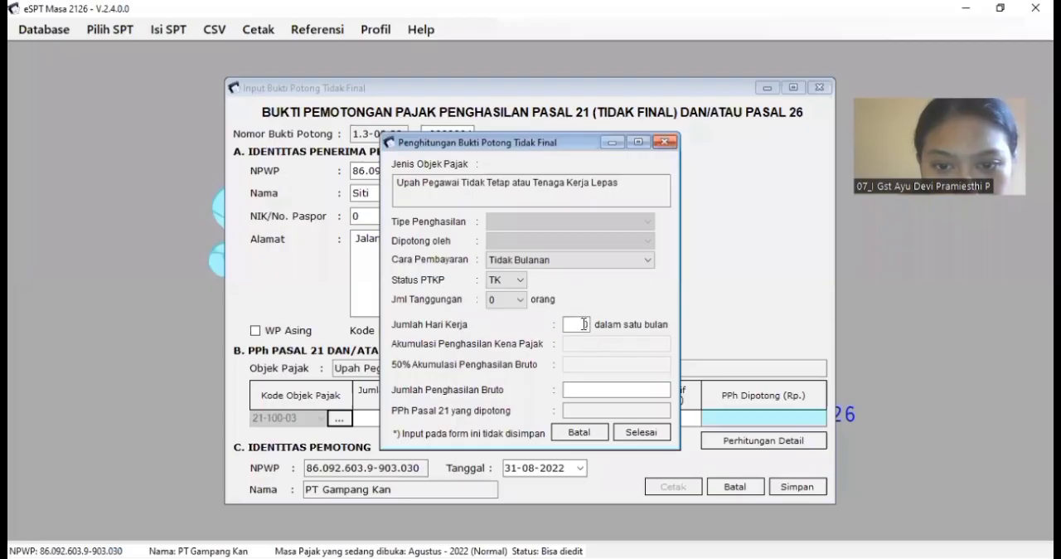
Step: Set Jumlah Hari Kerja to 7 and Jumlah Penghasilan Bruto to 10.000.000, and calculate the tax withheld
double_click(586, 324)
text(7)
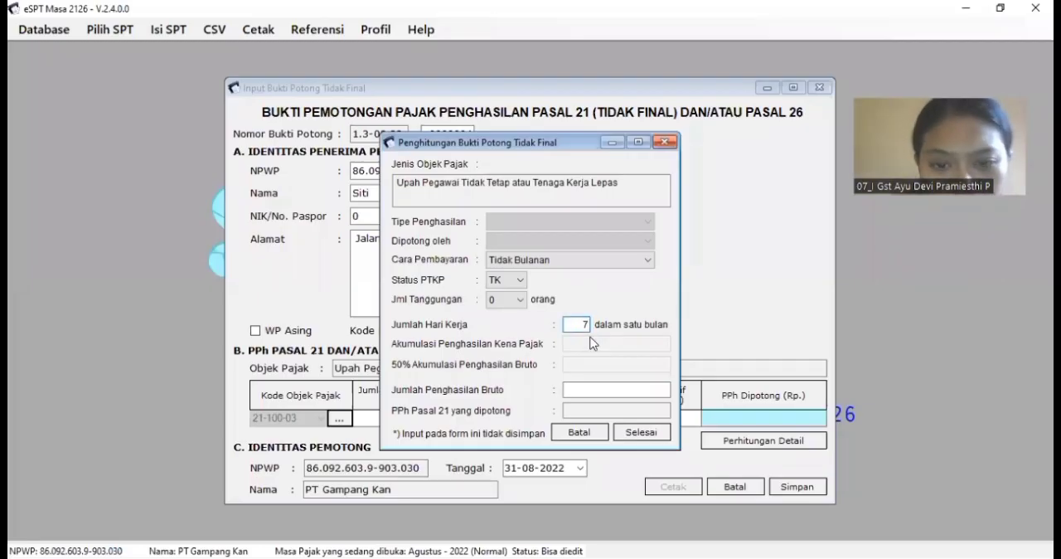
key(Tab)
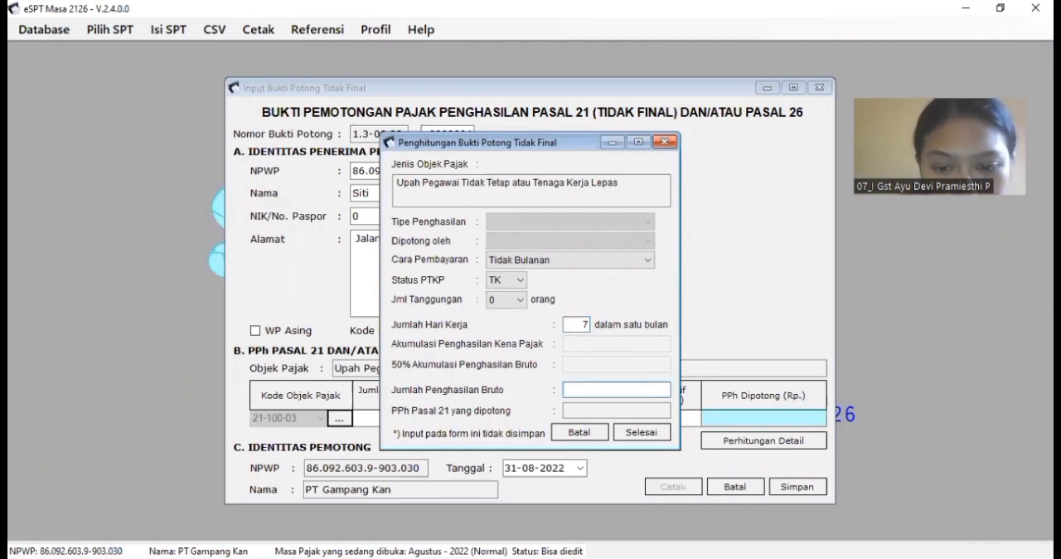
text(10000000)
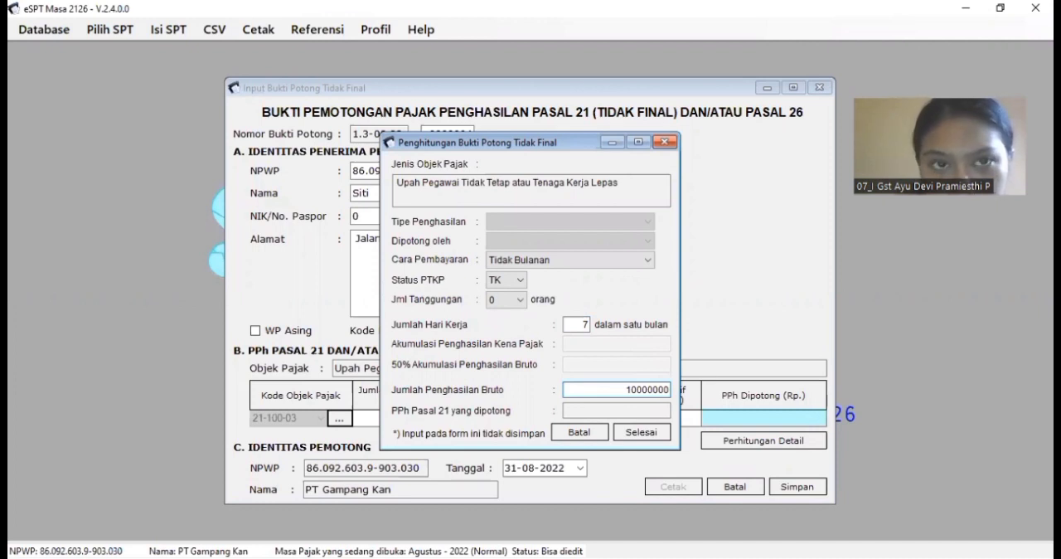
key(Tab)
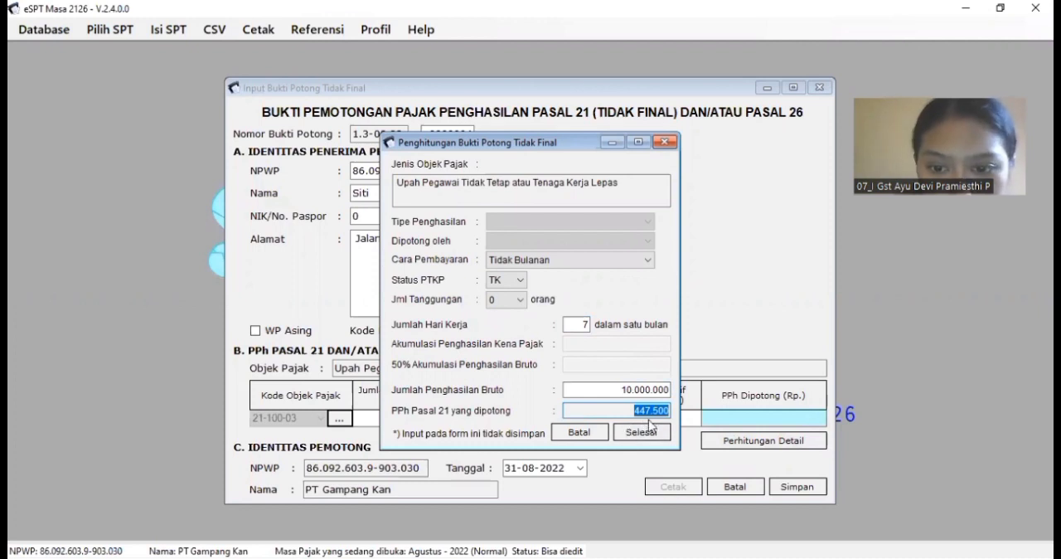
Step: Compare the calculated PPh Pasal 21 yang dipotong with the PPH value in cell I22 of the workbook
key(alt+Tab)
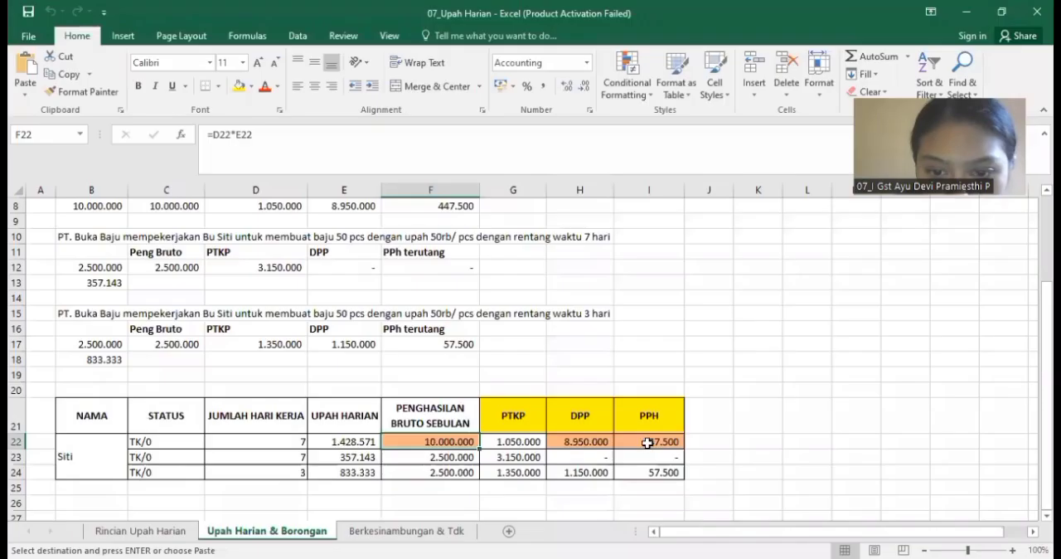
click(647, 443)
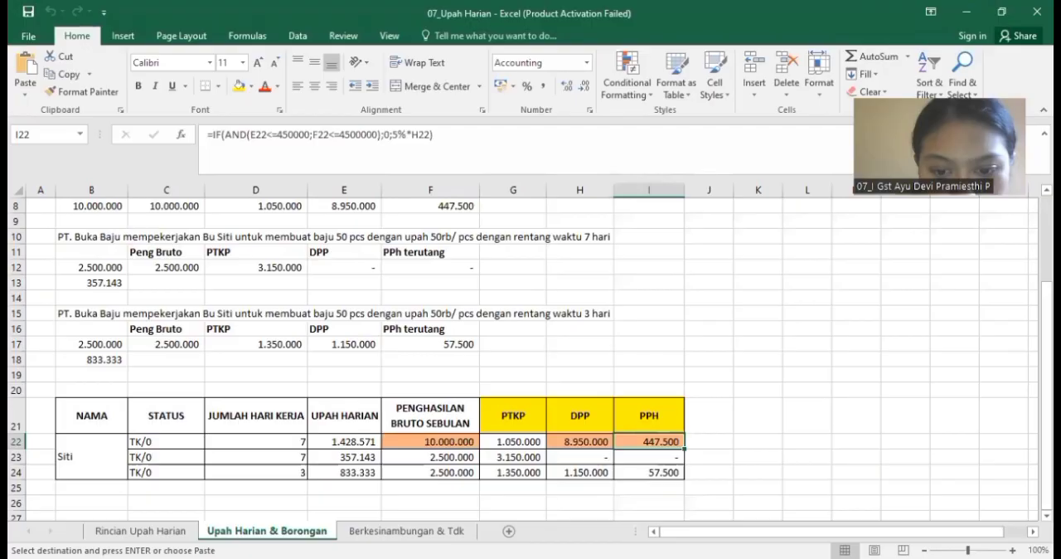
key(alt+Tab)
Step: Accept the detailed calculation for the row 22 wages and save slip 0000004, continuing with a new one
click(643, 432)
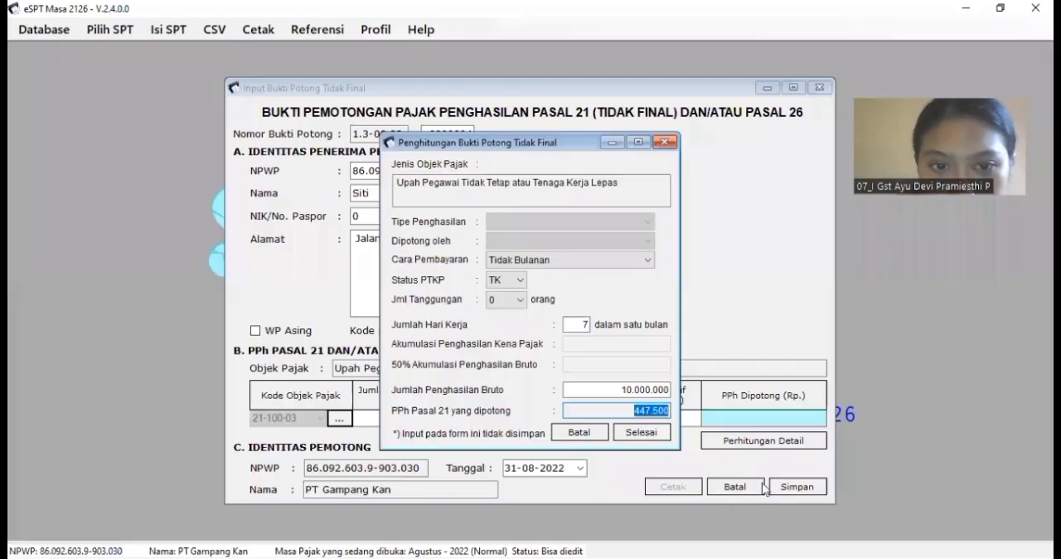
click(792, 489)
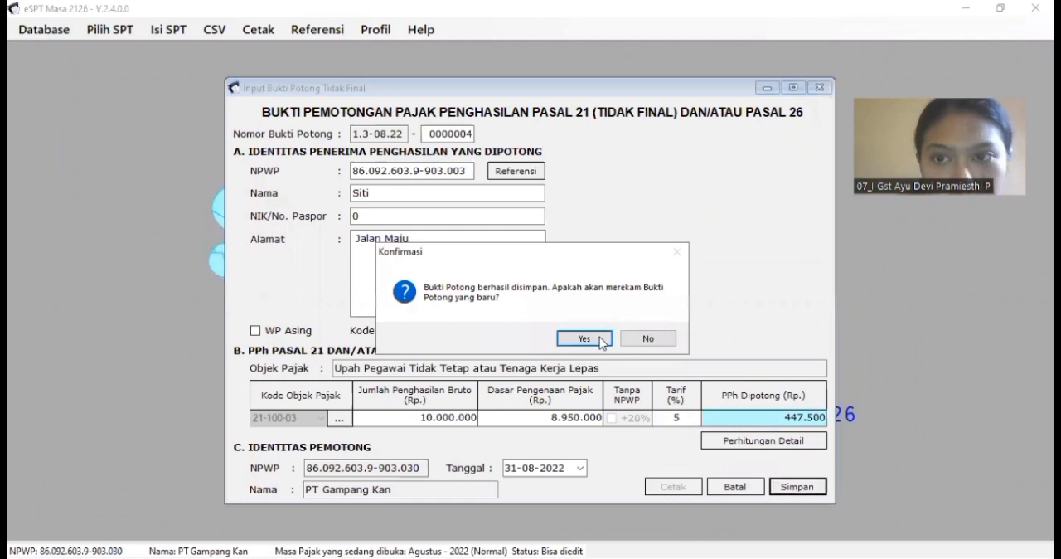
click(600, 338)
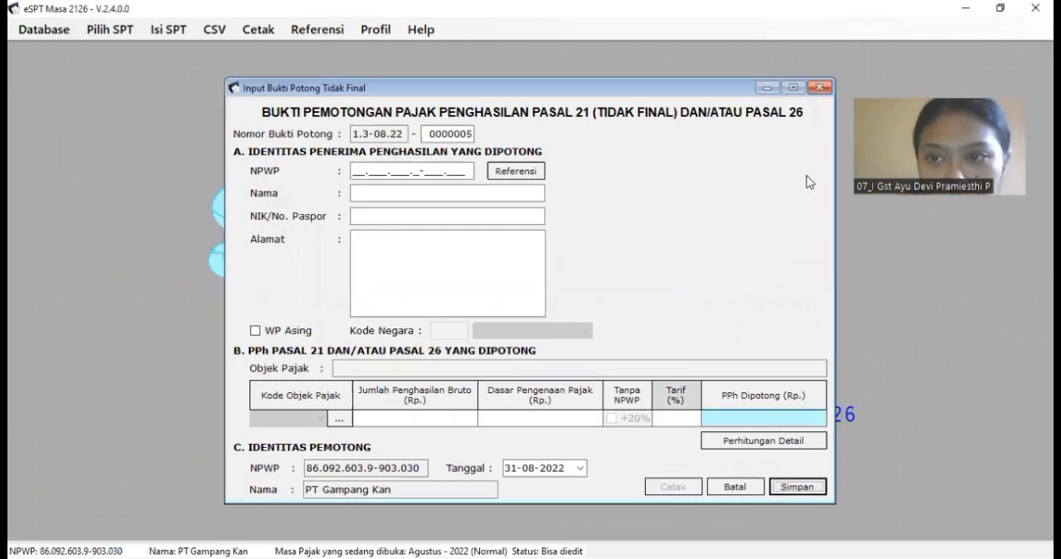
Step: Close the blank slip and generate a print preview of the August 2022 Tidak Final (1721-II) withholding slip list
click(818, 88)
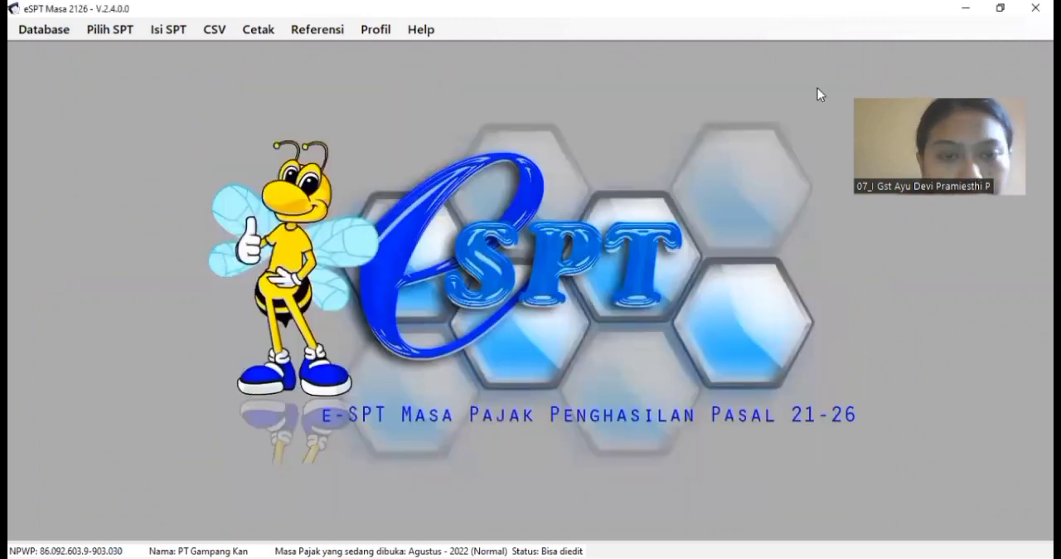
click(168, 31)
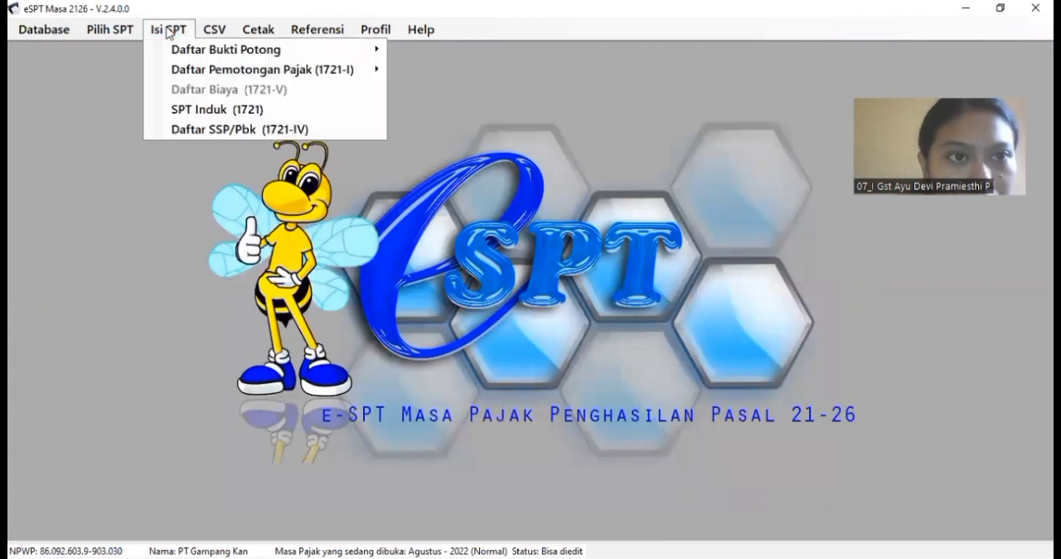
mouse_move(223, 57)
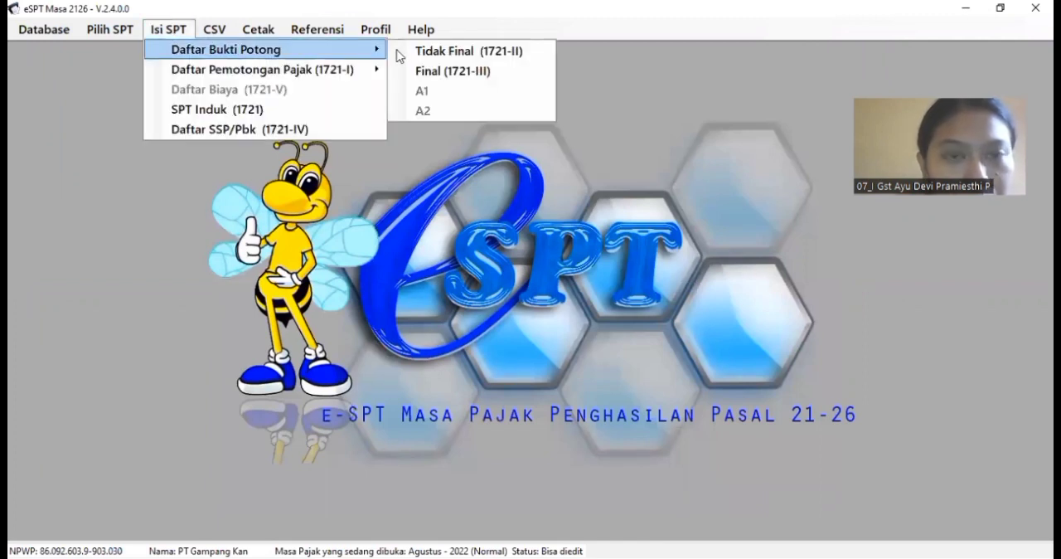
click(421, 51)
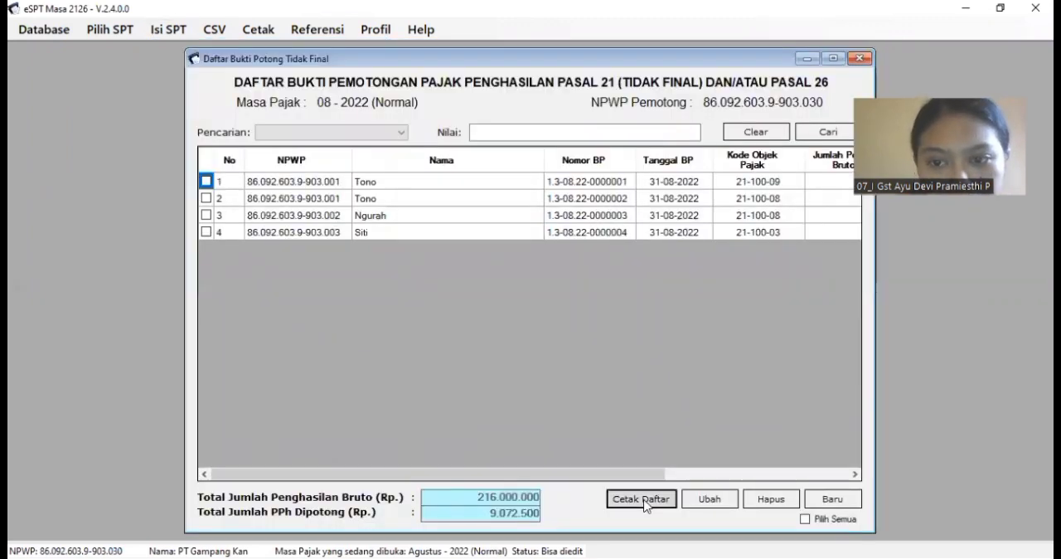
click(644, 501)
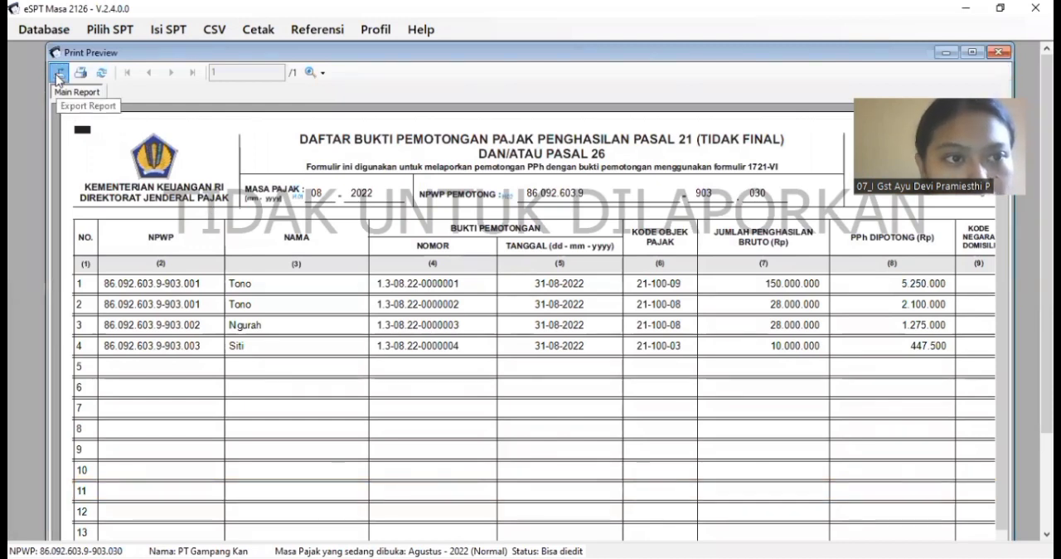
Step: Export the previewed list as the PDF file 1721-II agustus in the Project folder and close the preview
click(58, 77)
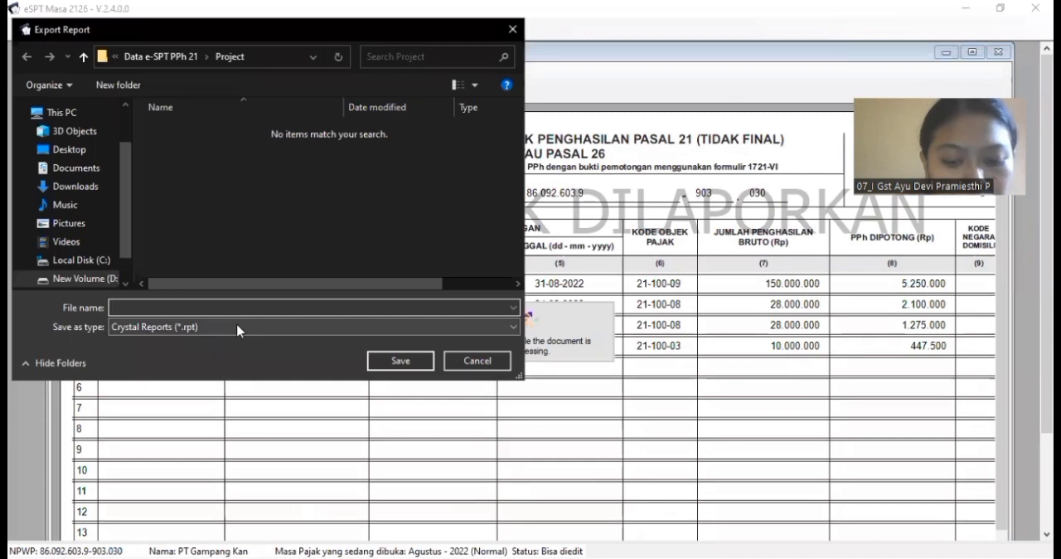
text(1721)
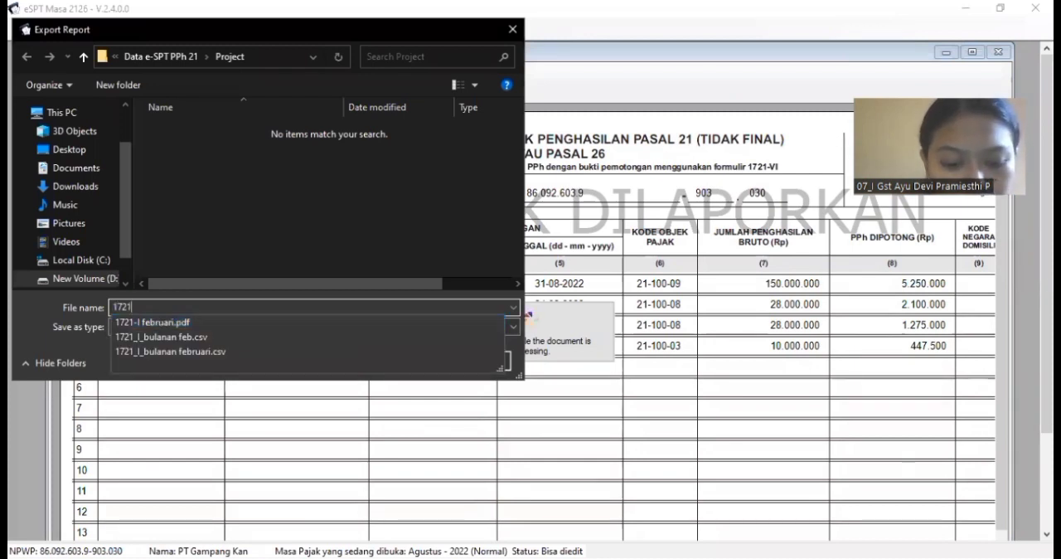
text(-II agustus)
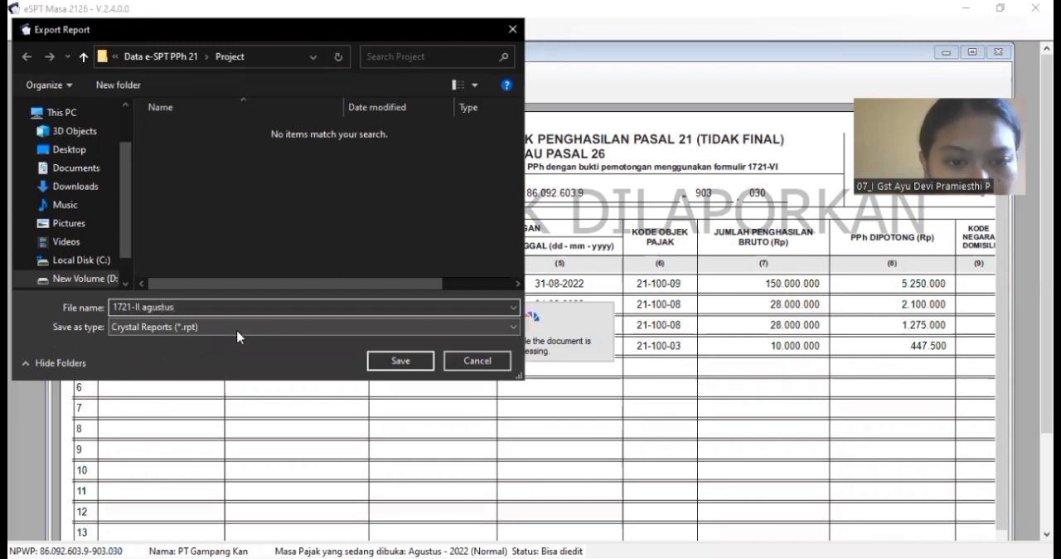
click(301, 326)
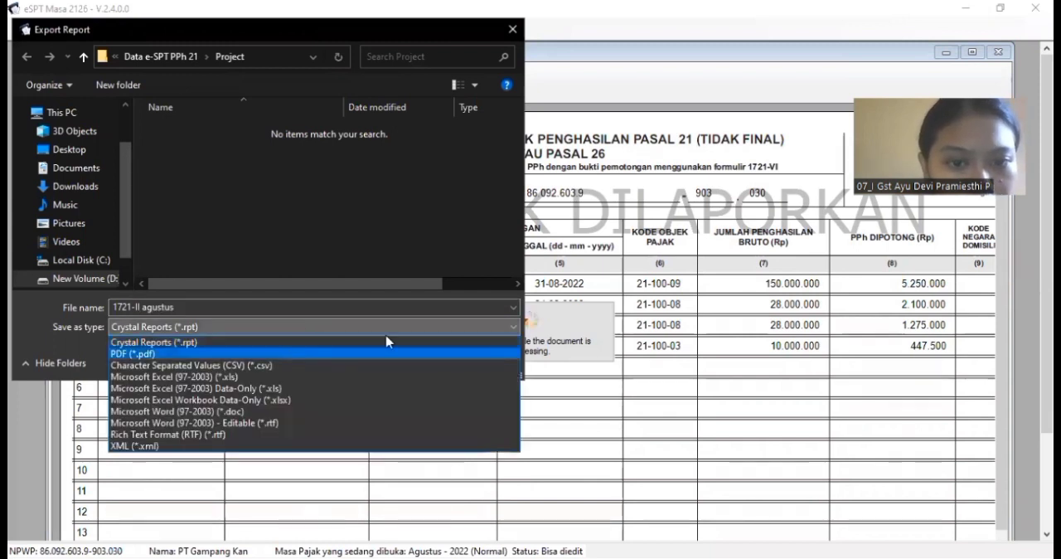
click(388, 353)
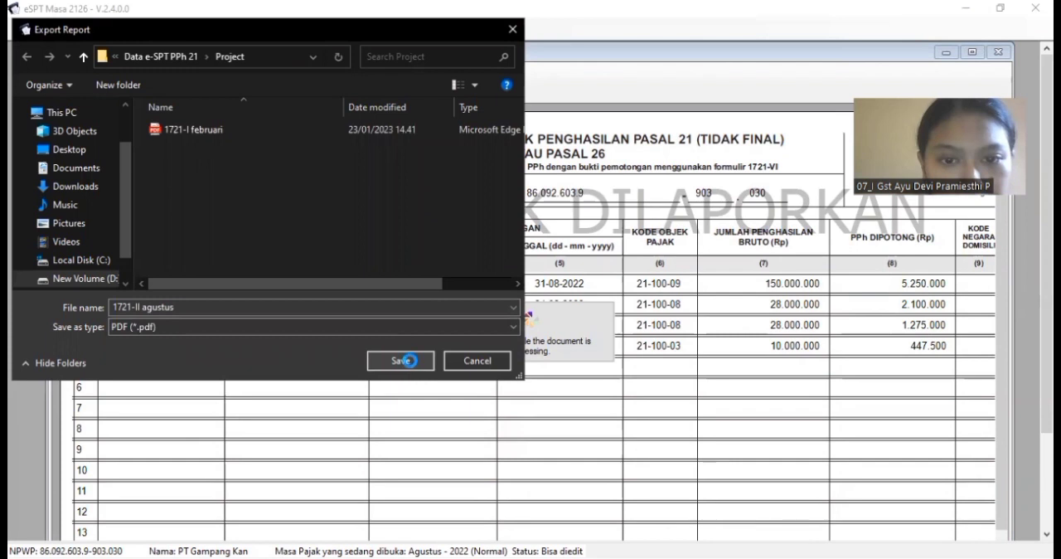
click(408, 360)
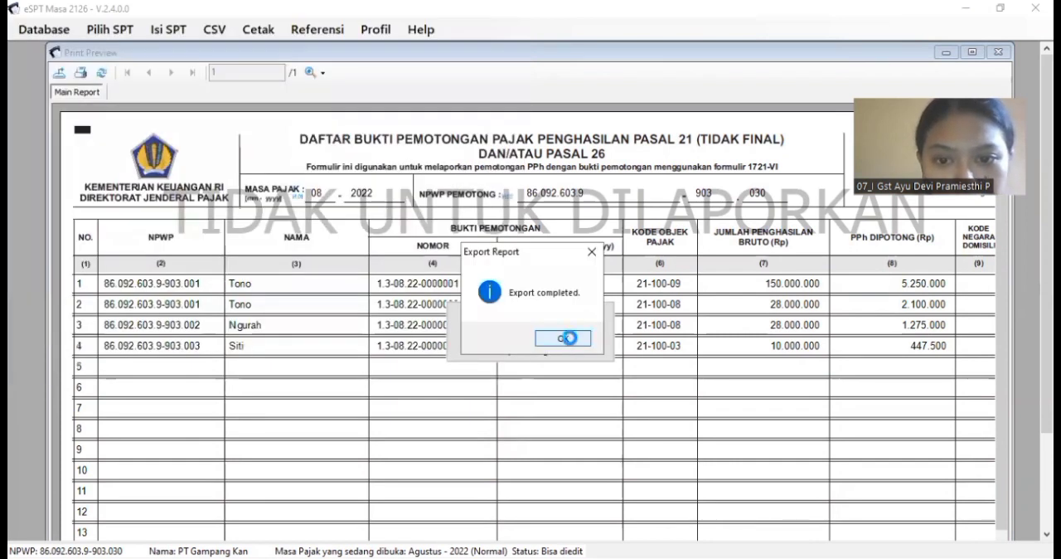
click(568, 338)
click(999, 51)
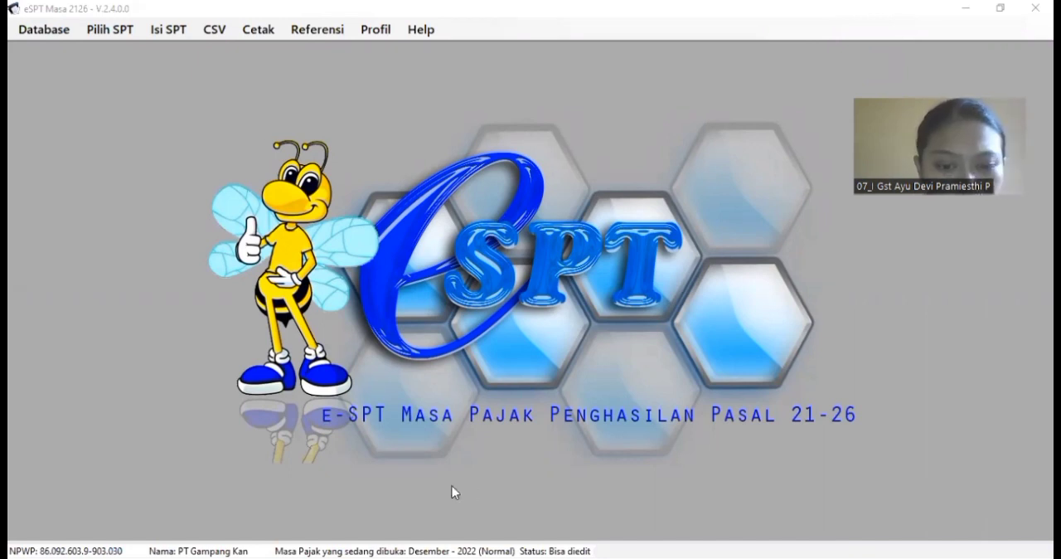
Step: Open the existing A1 withholding slip 0000001 from the December 2022 Daftar Bukti Potong for editing
click(169, 29)
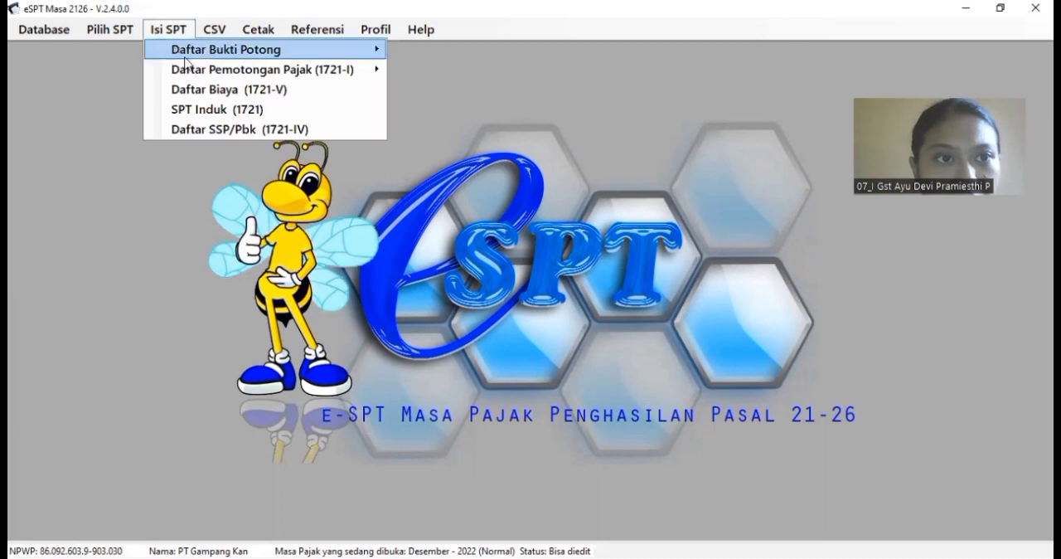
mouse_move(378, 52)
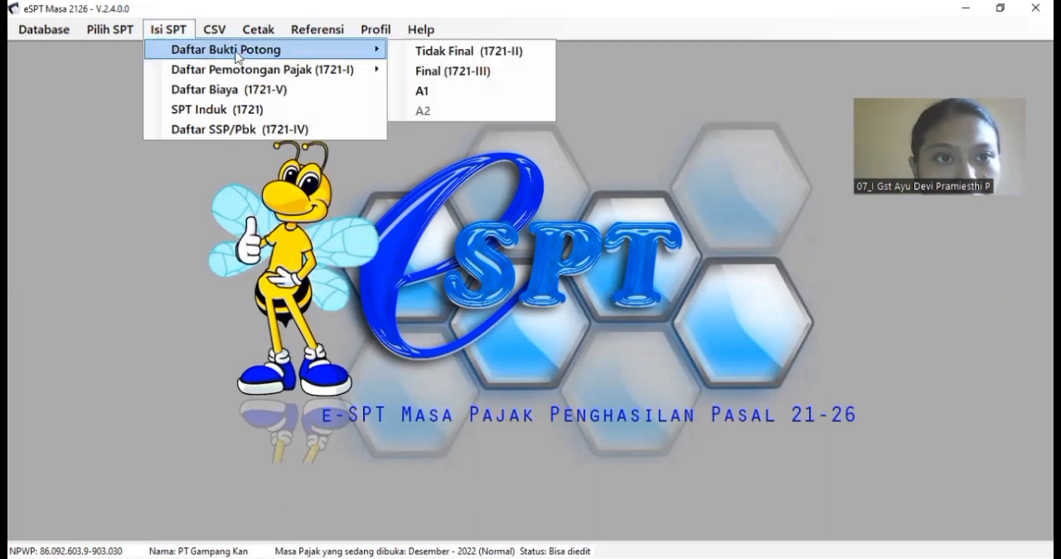
click(416, 92)
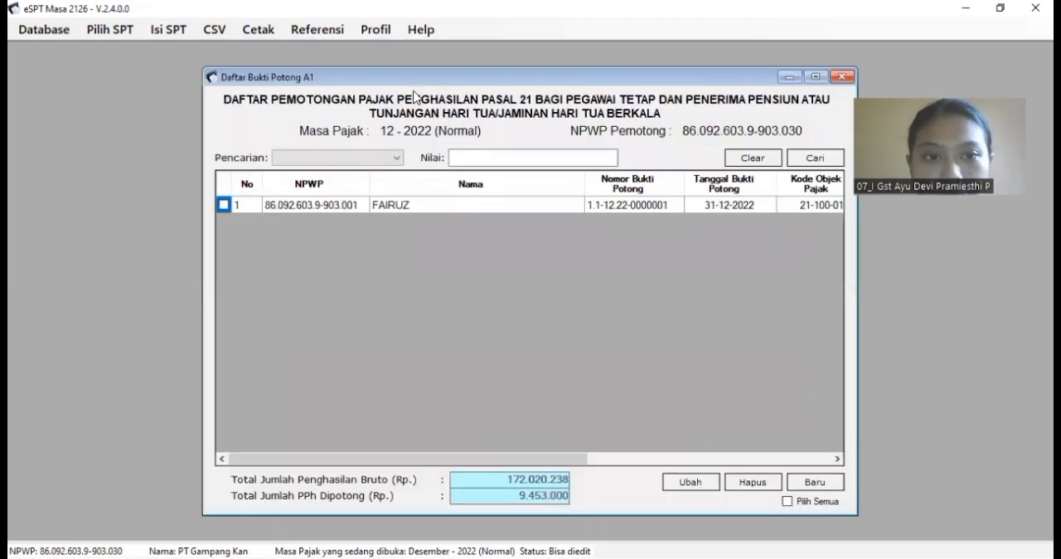
click(224, 205)
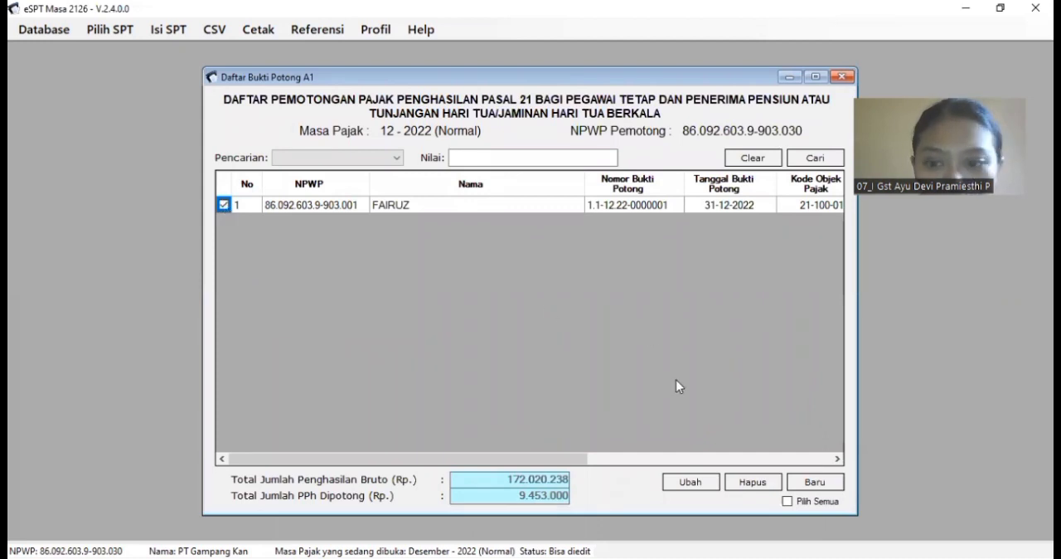
click(696, 490)
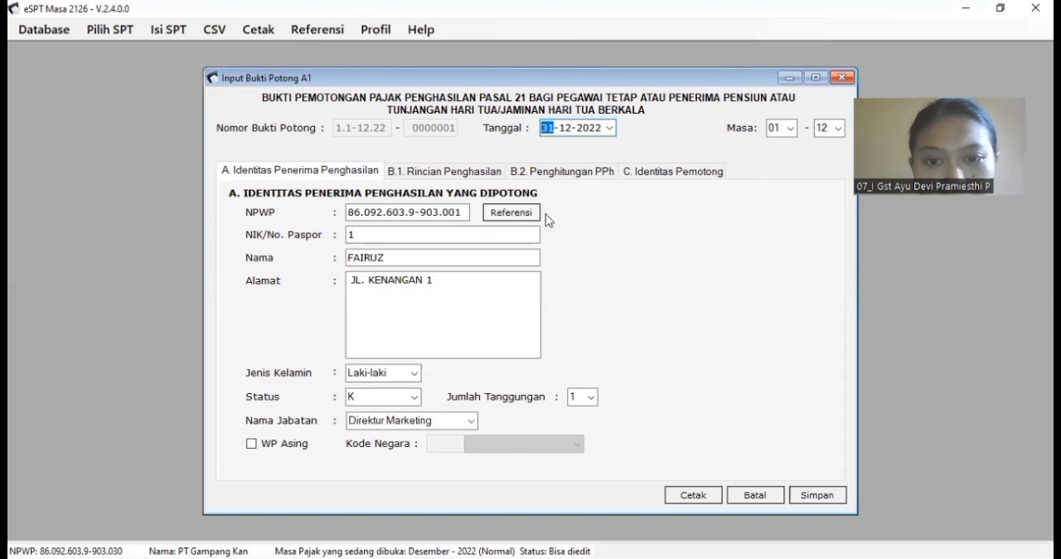
Step: Compare the slip's Gaji/Pensiun amount in section B.1 with TOTAL GAJI & TUNJANGAN in cell W8 of the workbook's perhitungan A1 sheet
click(477, 176)
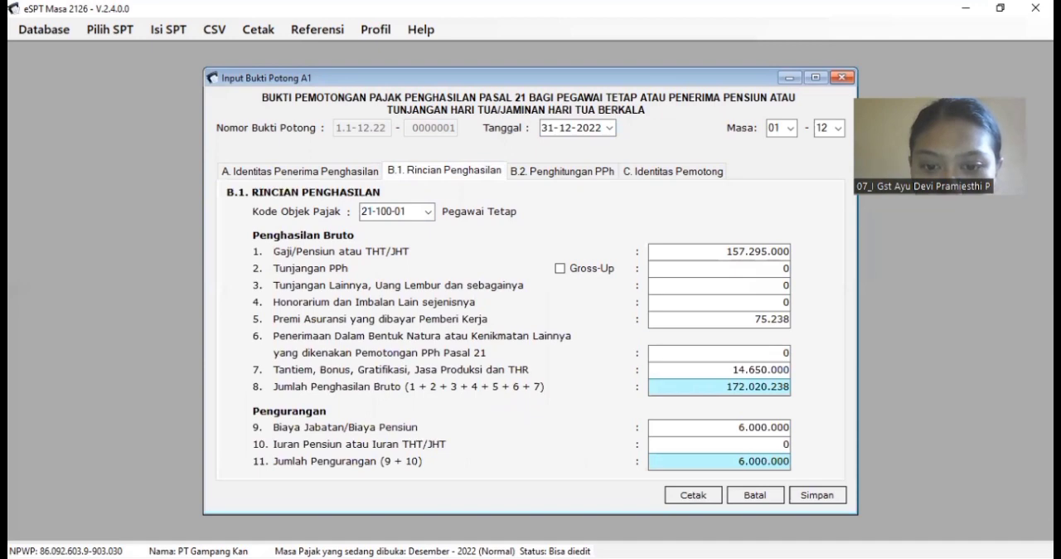
key(alt+Tab)
drag(845, 532, 798, 532)
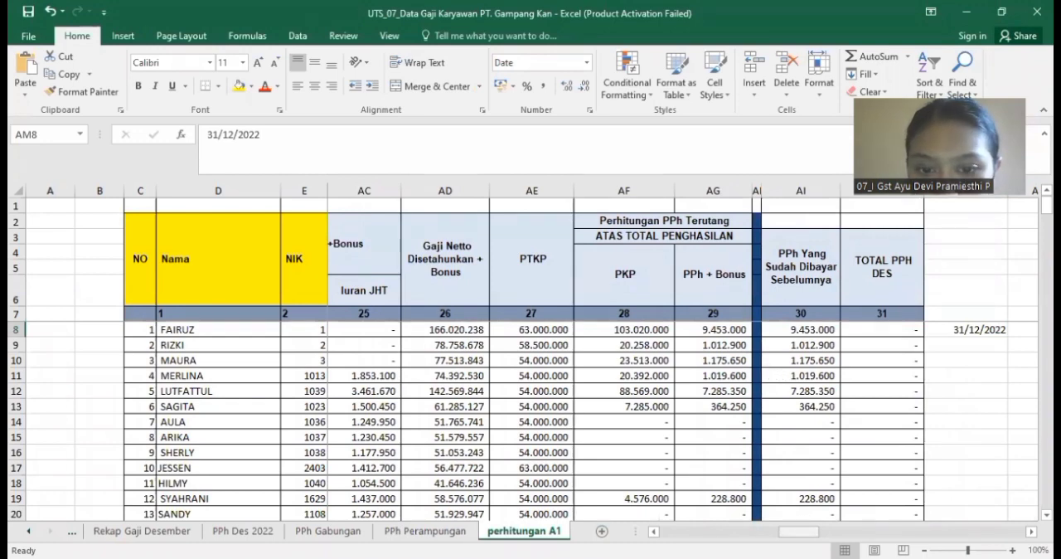
drag(799, 531, 738, 531)
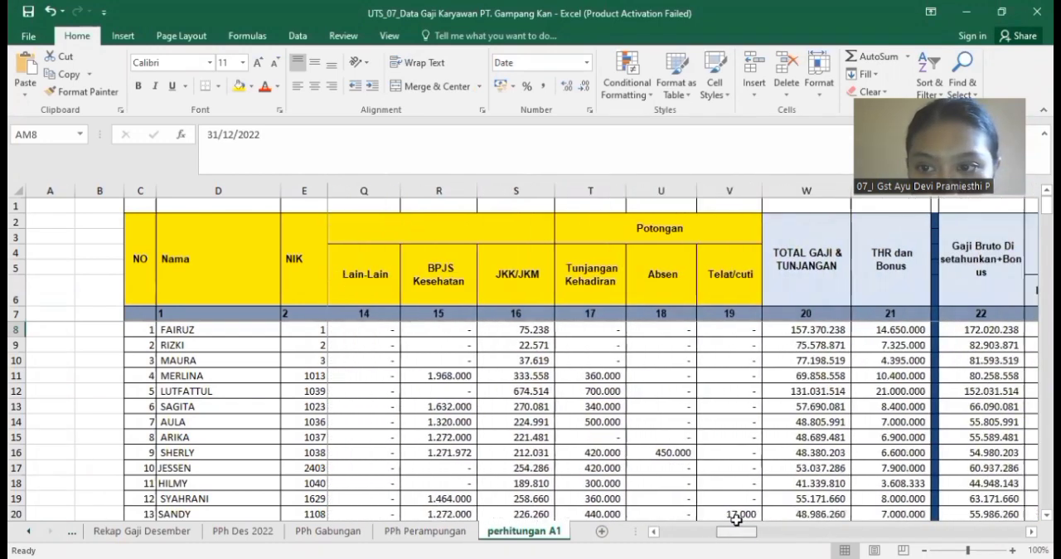
click(819, 329)
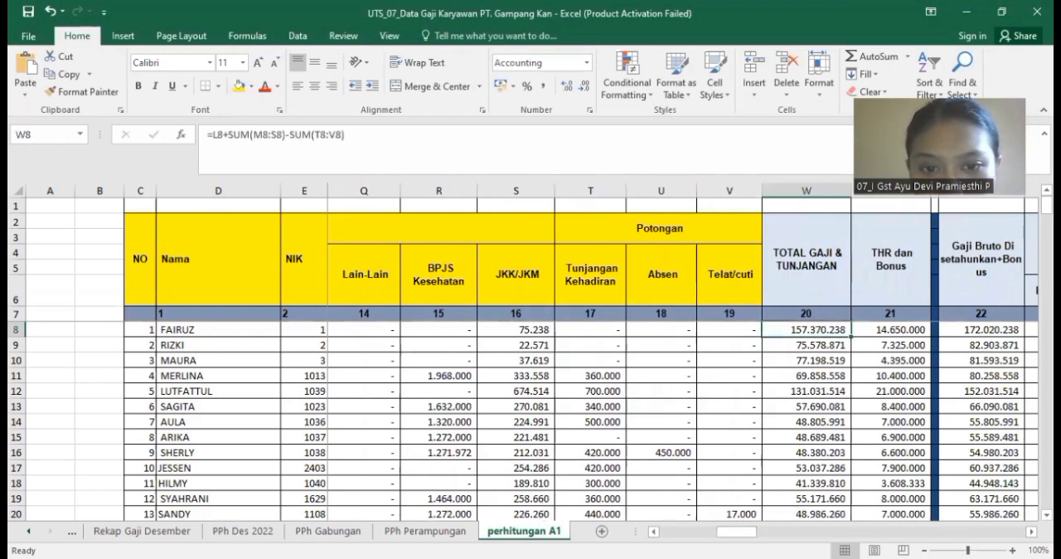
key(alt+Tab)
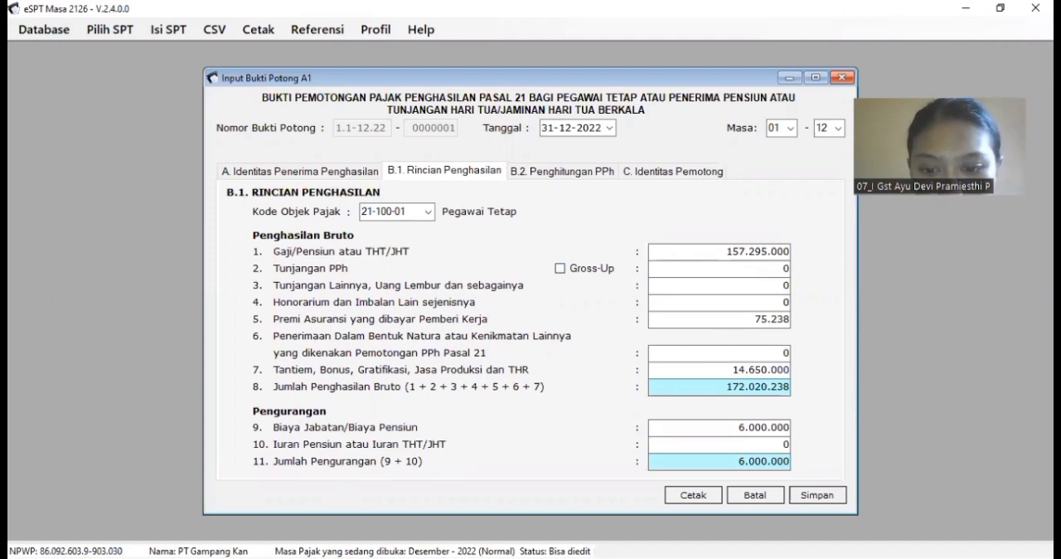
Step: Check the slip's Premi Asuransi yang dibayar Pemberi Kerja against the JKK/JKM value in cell S8 of the workbook
key(alt+Tab)
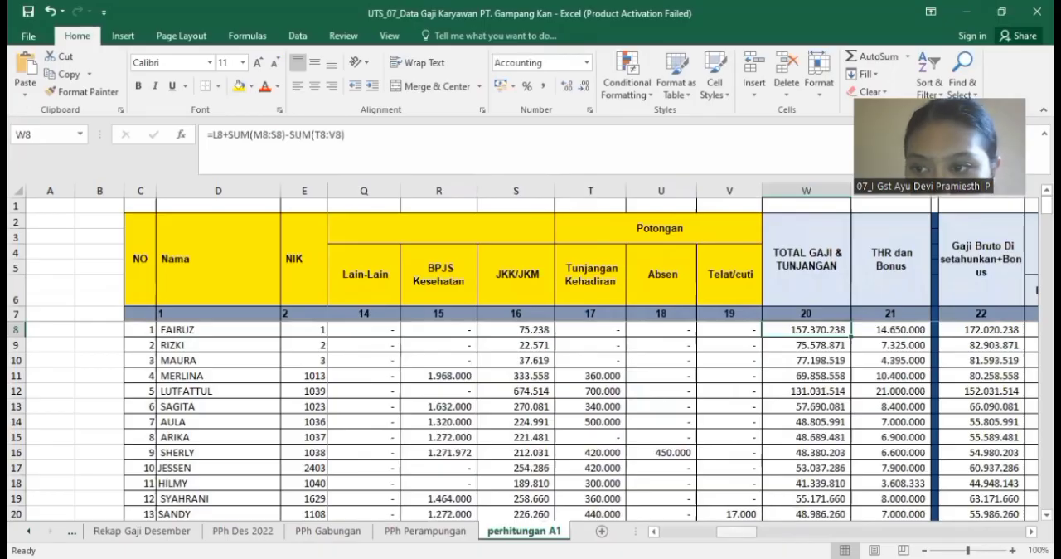
drag(737, 532, 742, 532)
click(470, 332)
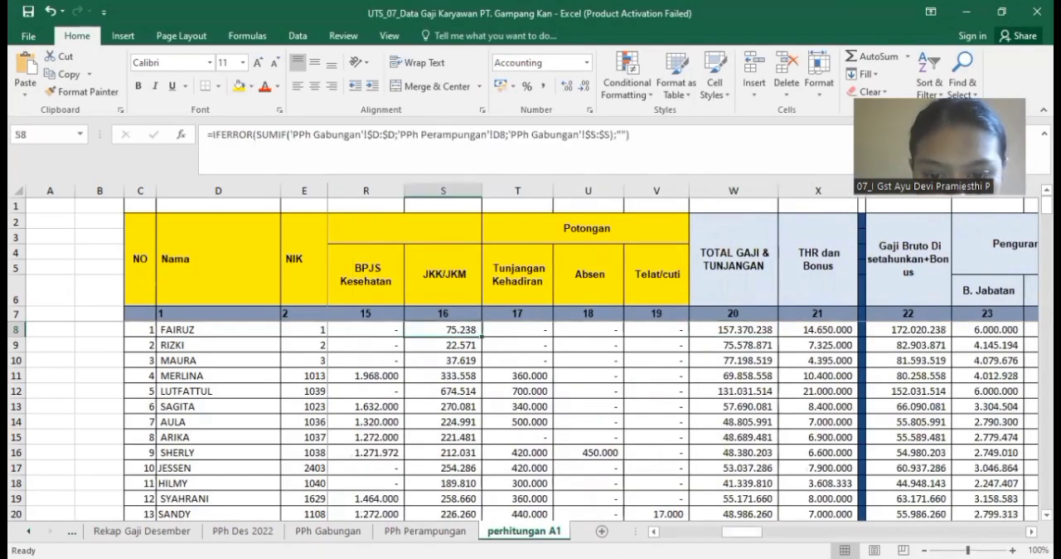
key(alt+Tab)
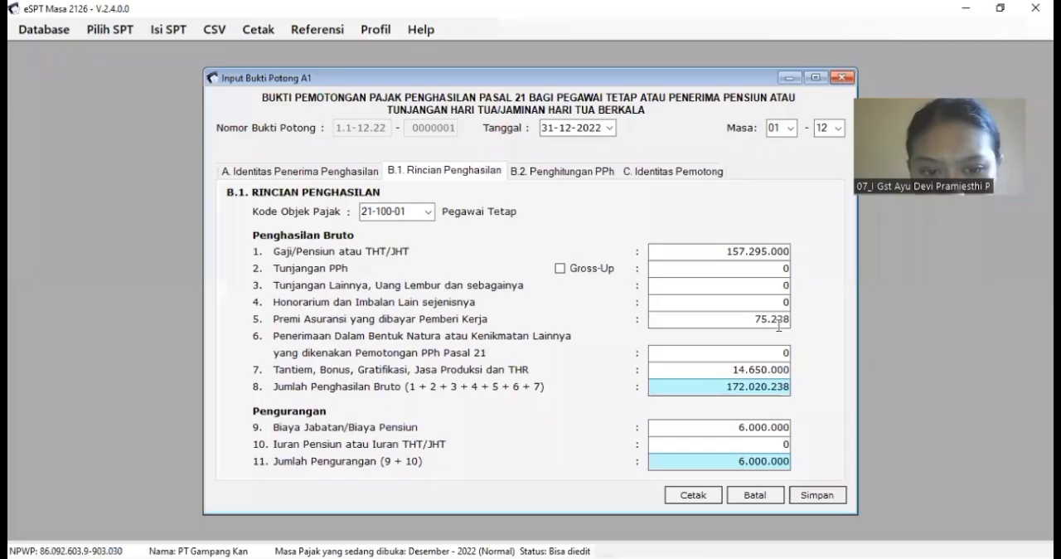
click(787, 320)
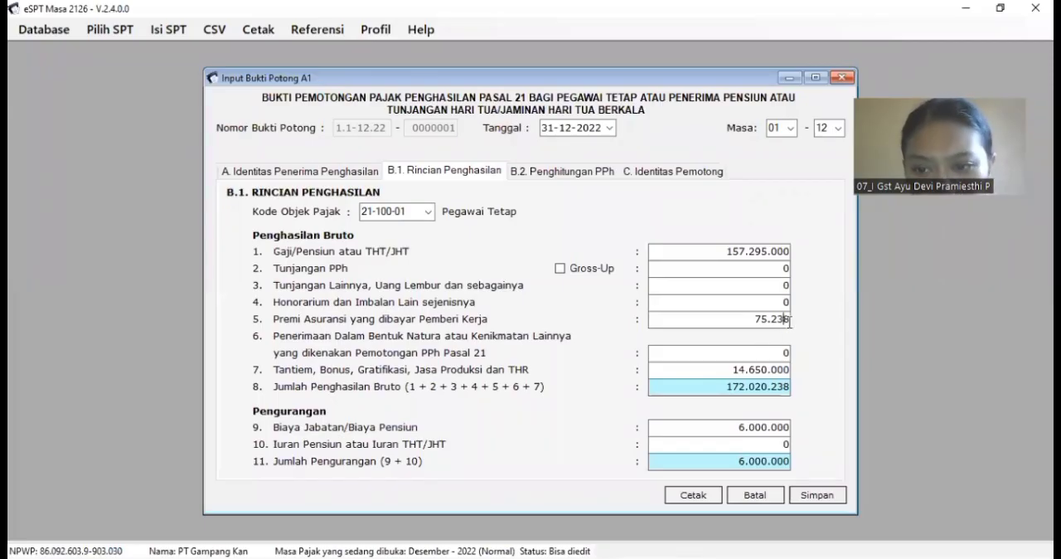
Step: Check the slip's Tantiem, Bonus and THR amount against THR dan Bonus in cell X8 of the workbook
key(Tab)
key(Tab)
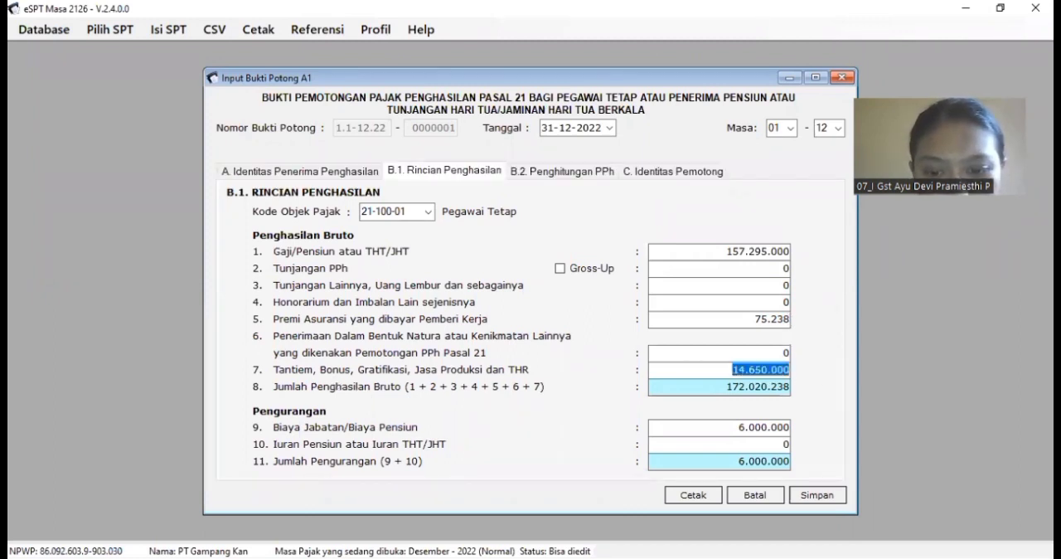
key(alt+Tab)
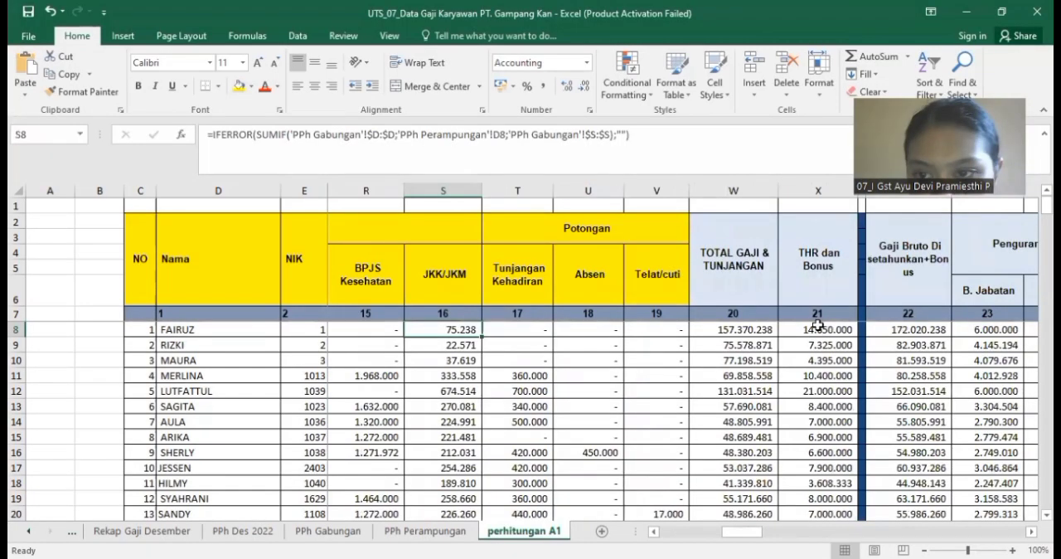
click(816, 329)
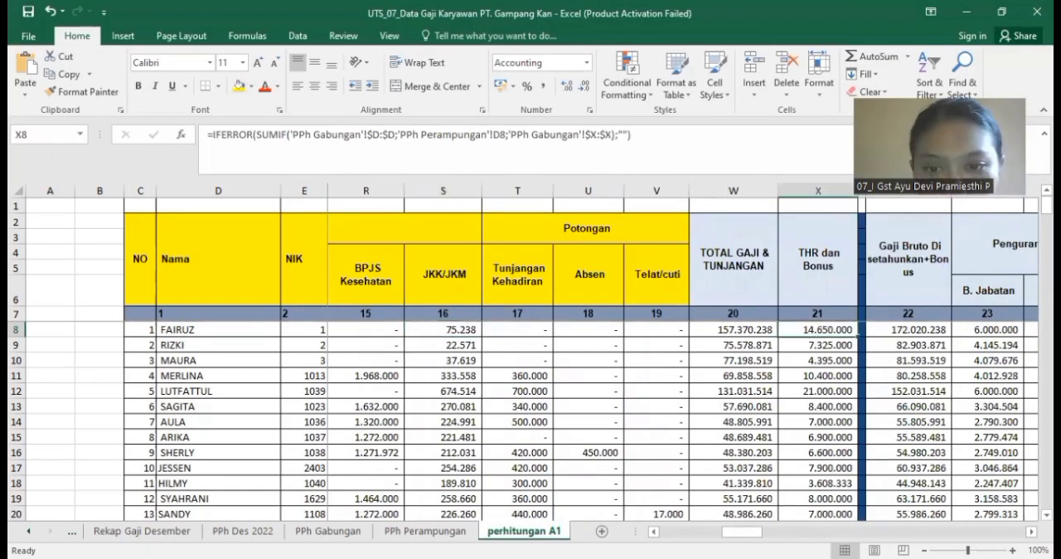
key(alt+Tab)
key(Tab)
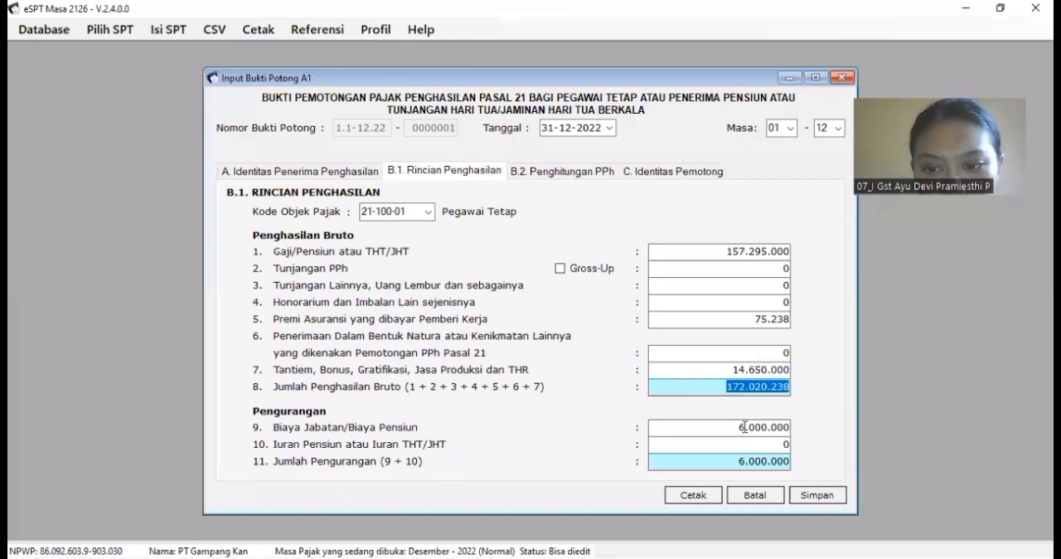
Step: Compare the slip's Biaya Jabatan with cell AA8 of the workbook and review the Iuran Pensiun and total deduction fields
key(Tab)
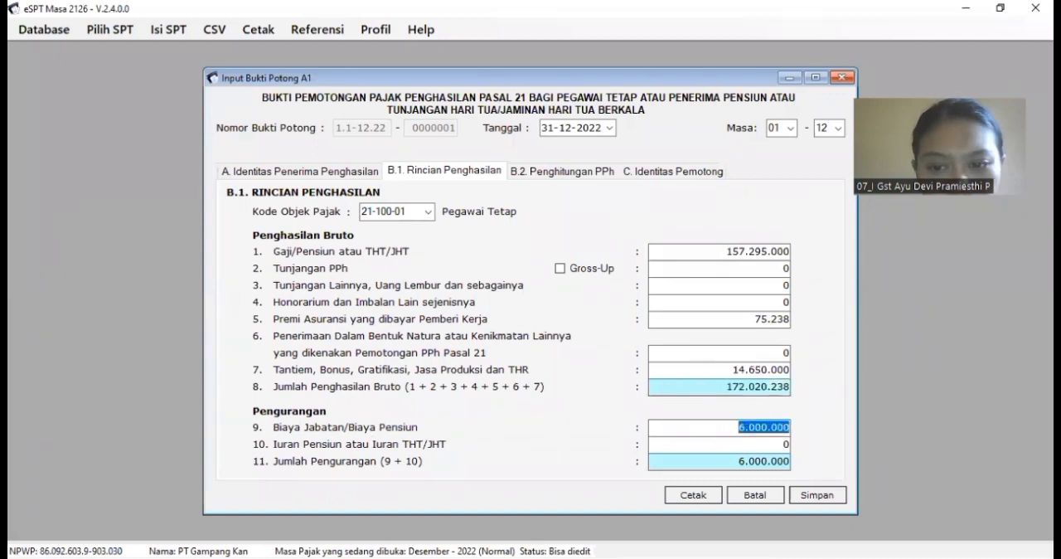
key(alt+Tab)
drag(744, 531, 753, 531)
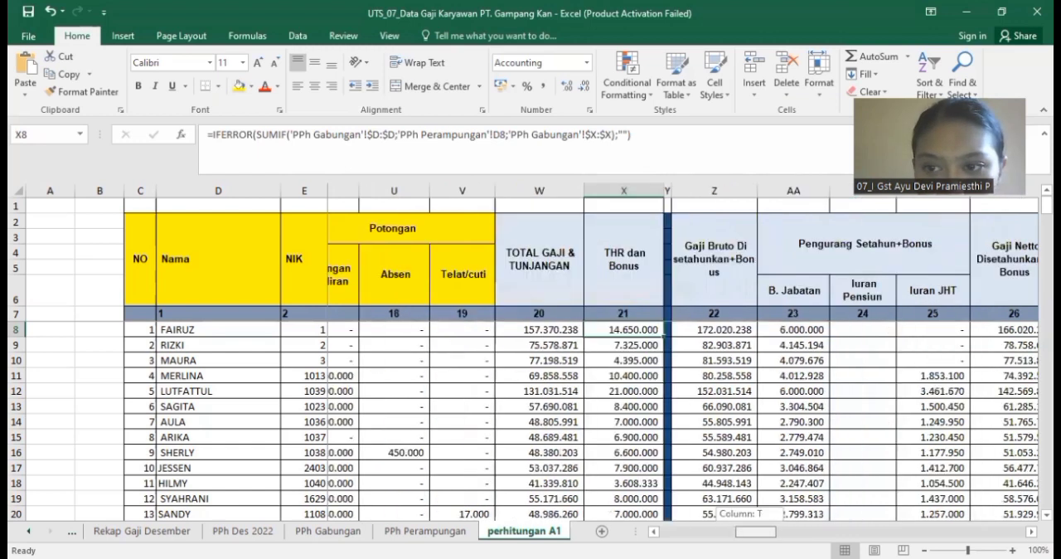
click(783, 331)
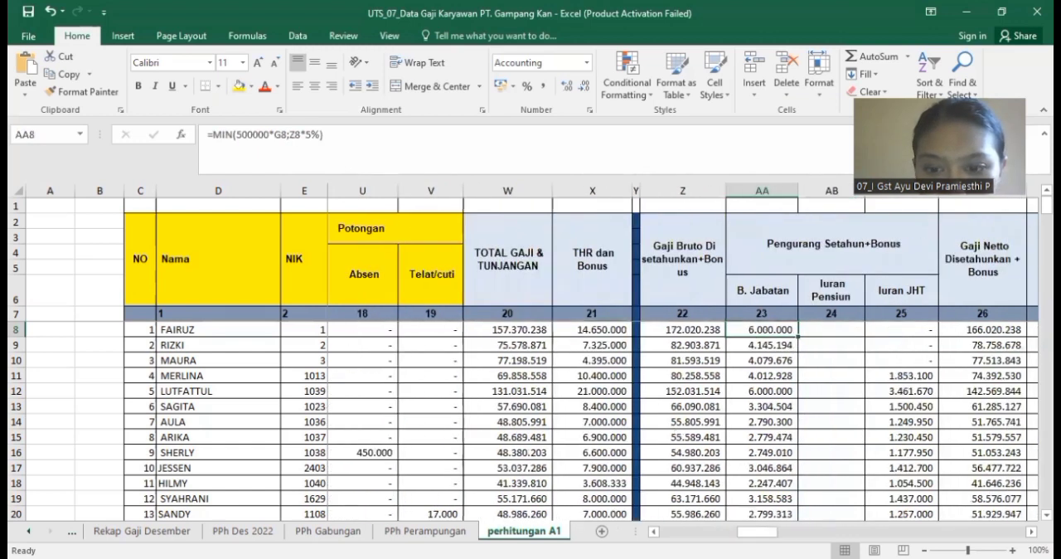
key(alt+Tab)
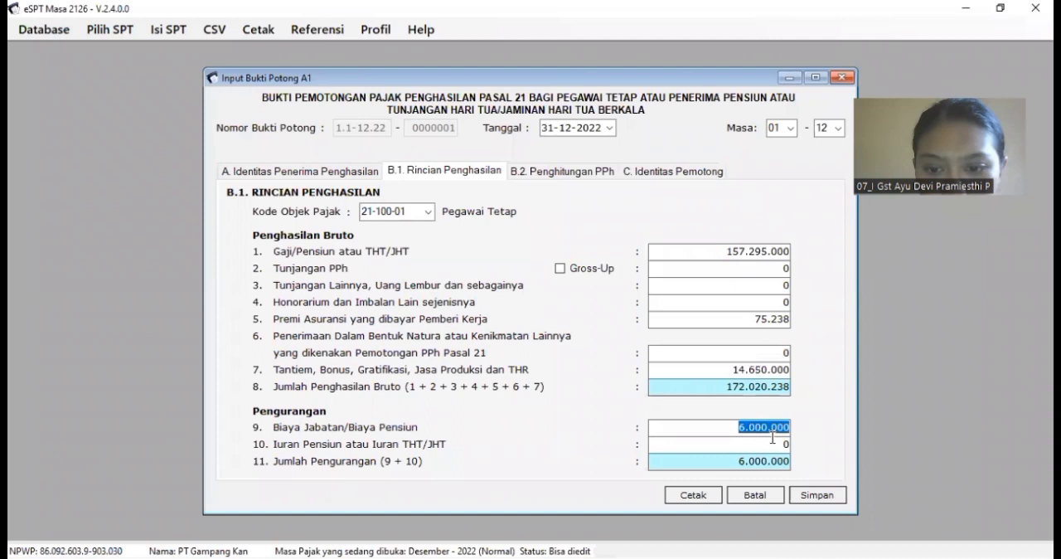
key(Tab)
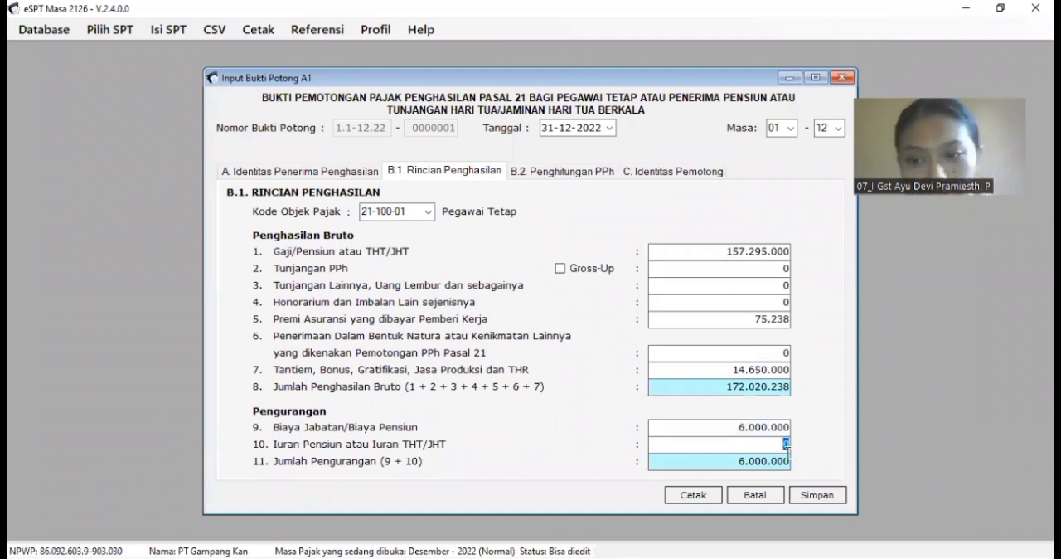
key(Tab)
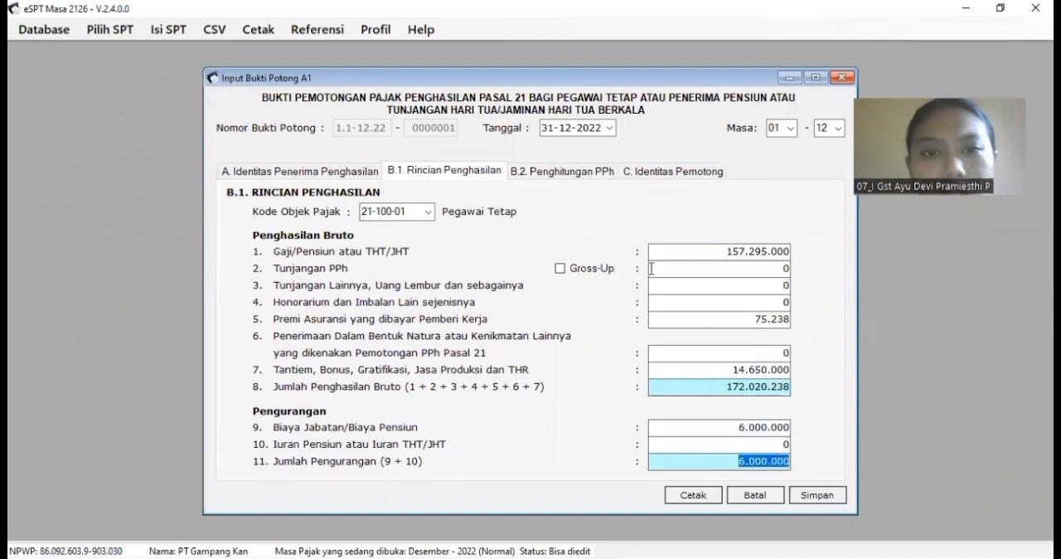
Step: Compare the PPh Pasal 21 calculation in section B.2 with PPh Yang Sudah Dibayar Sebelumnya in cell AI8 of the workbook
click(561, 172)
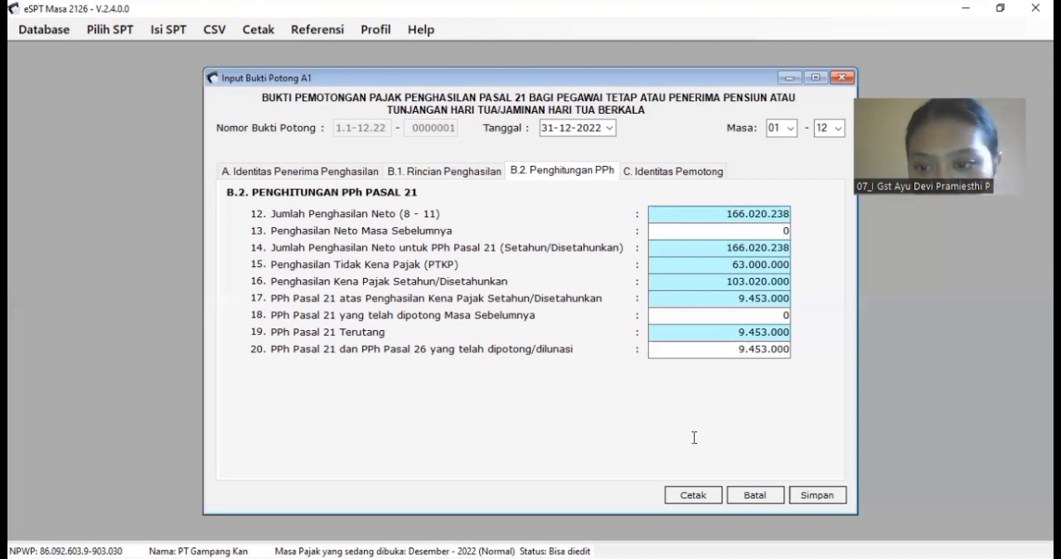
key(alt+Tab)
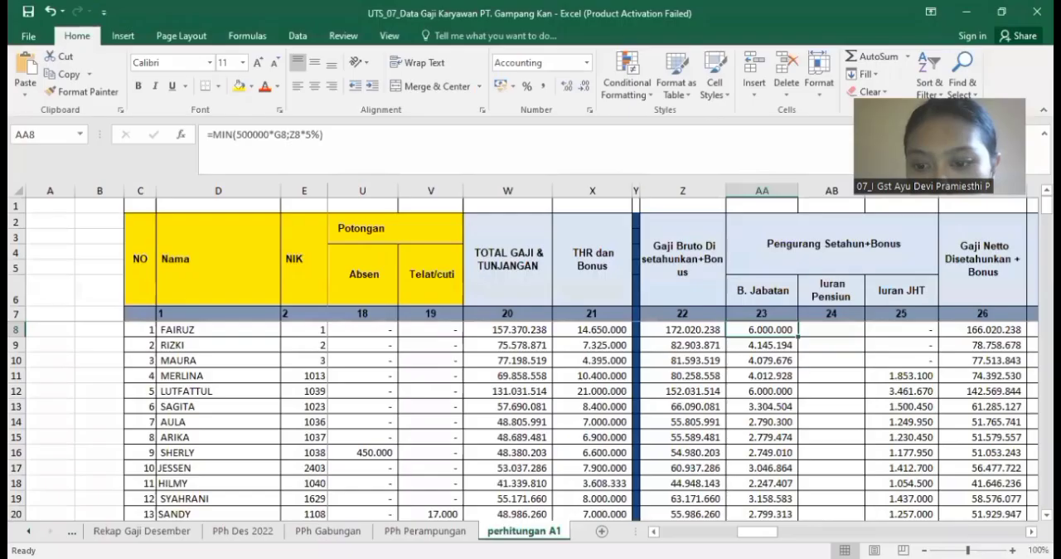
scroll(557, 317, right, 5)
click(565, 329)
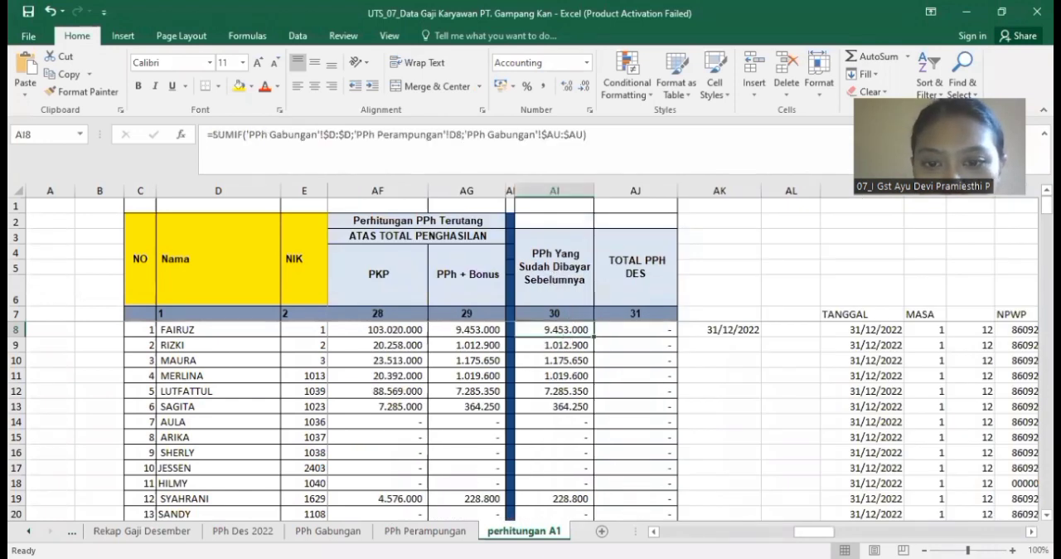
key(alt+Tab)
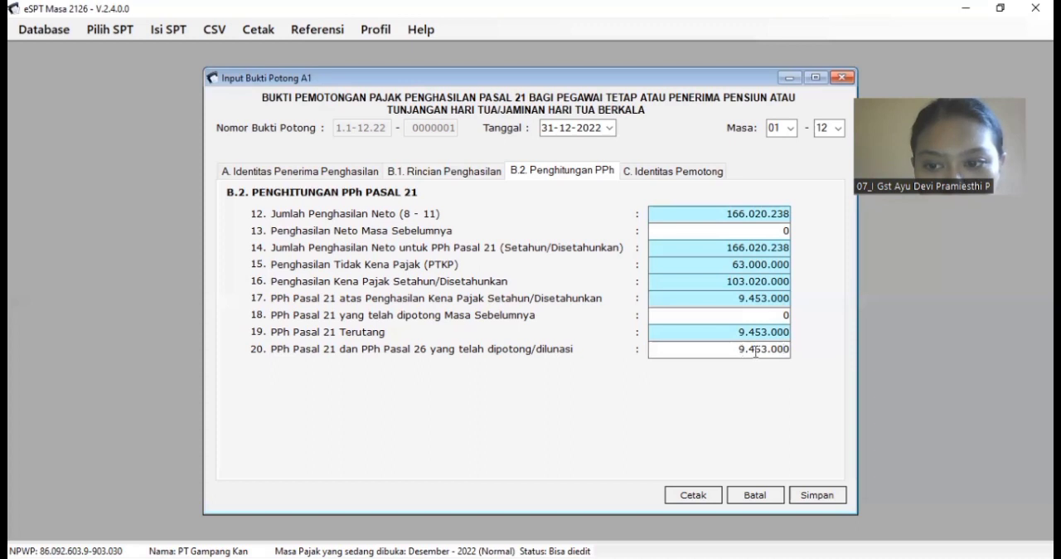
Step: Review the withholder's identity in section C and save the A1 slip
click(679, 176)
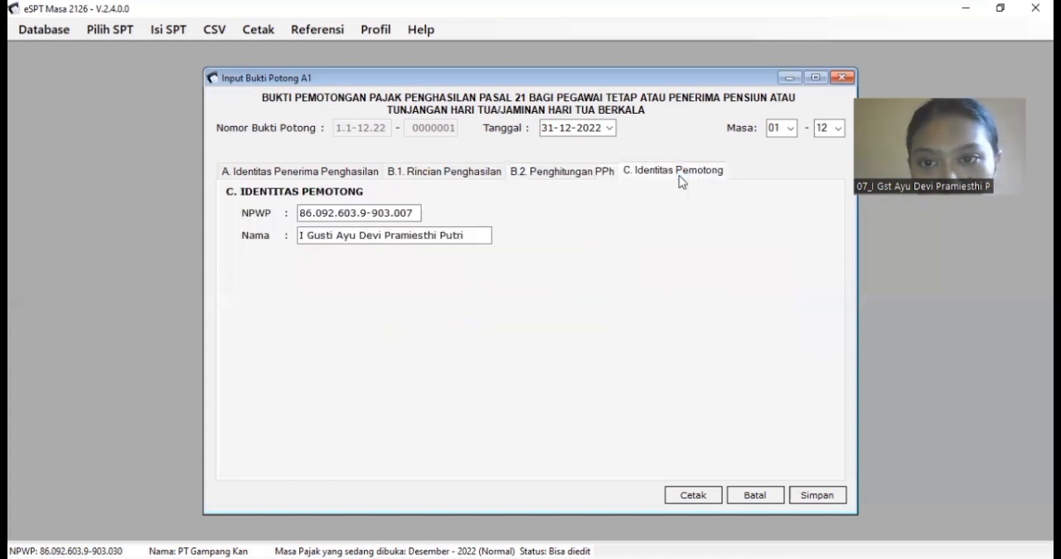
click(416, 214)
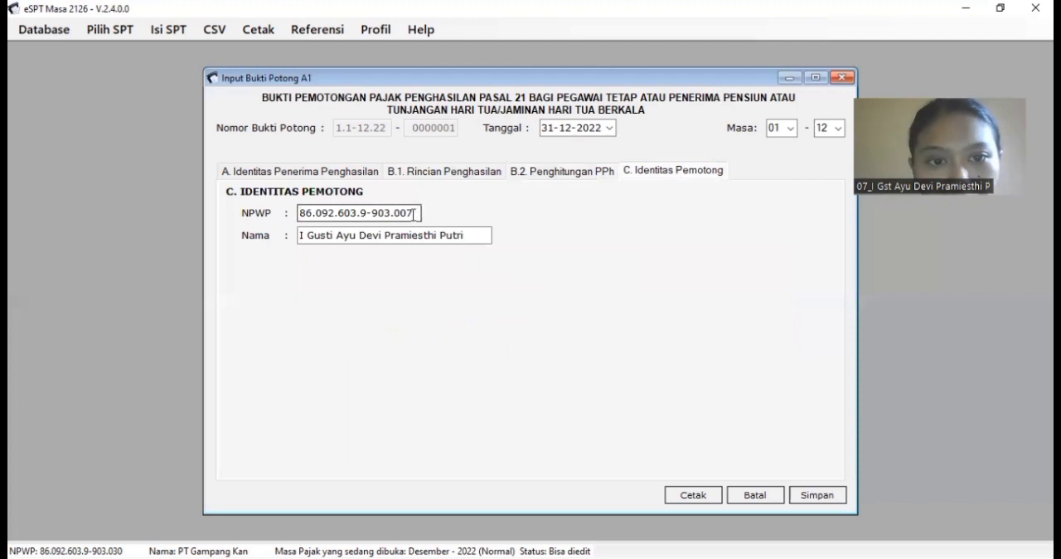
click(803, 502)
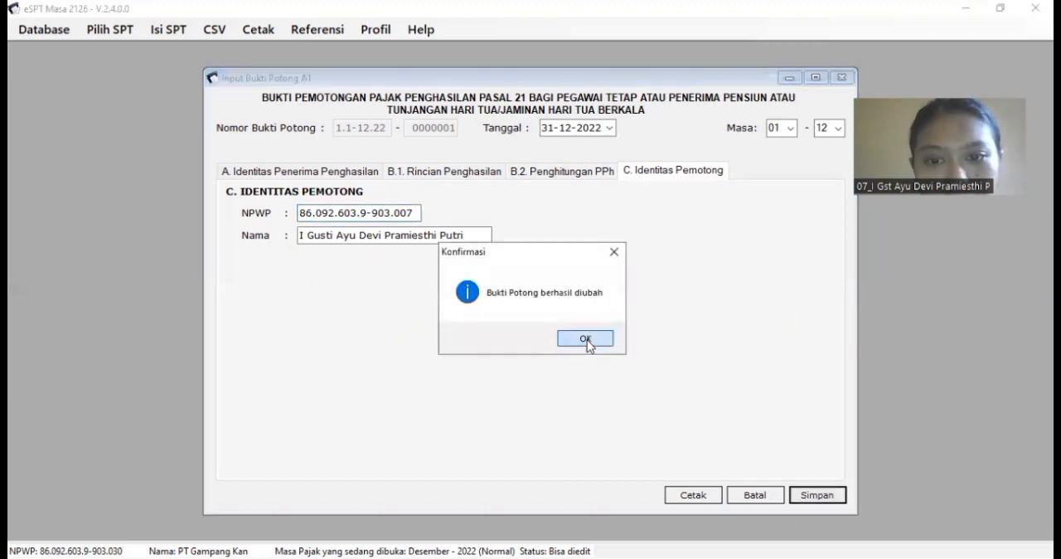
click(586, 339)
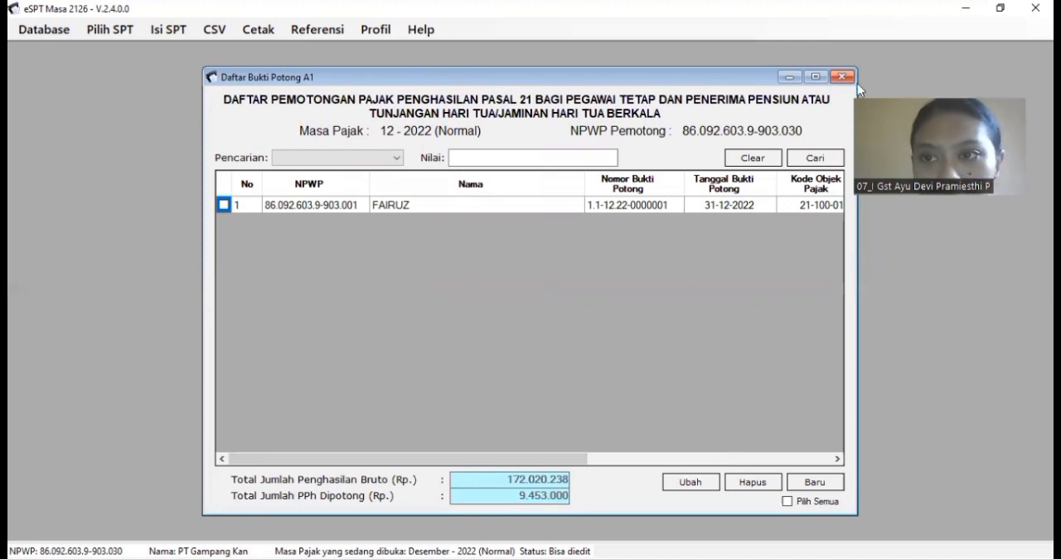
Step: Export the December 2022 Bukti Potong A1 data to the CSV file 1721_bp_A1 and close eSPT
click(214, 33)
mouse_move(323, 56)
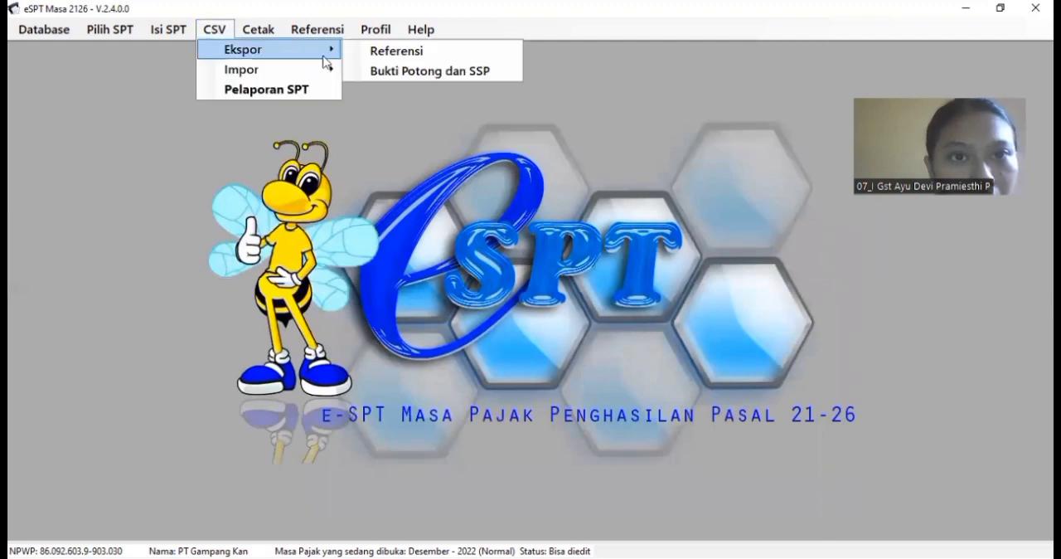
click(379, 71)
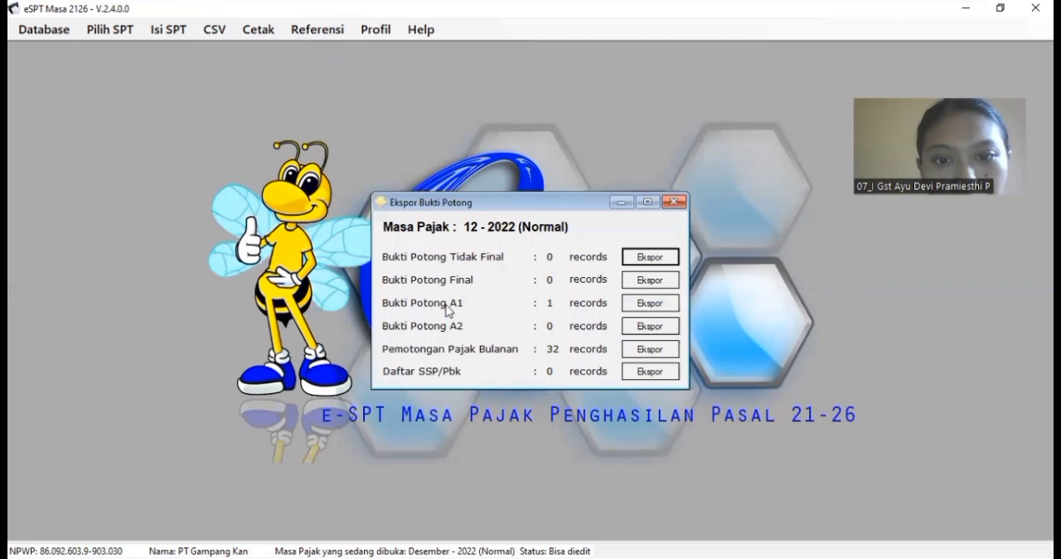
click(650, 305)
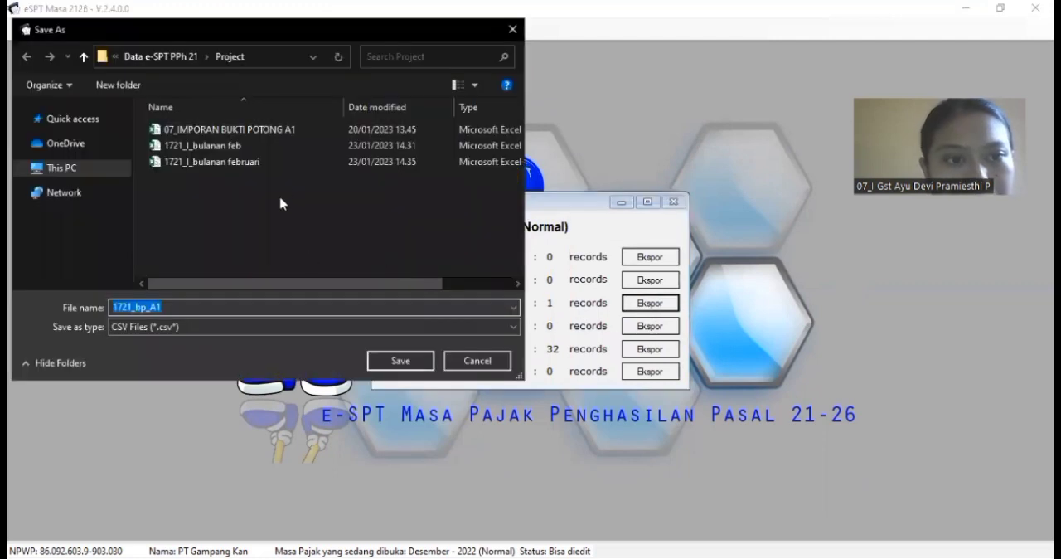
click(402, 371)
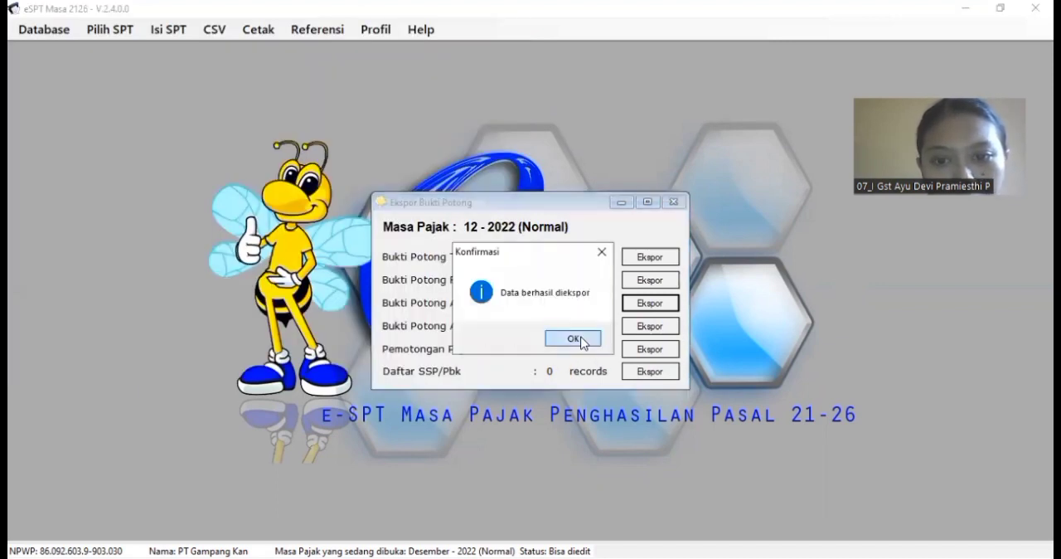
click(582, 338)
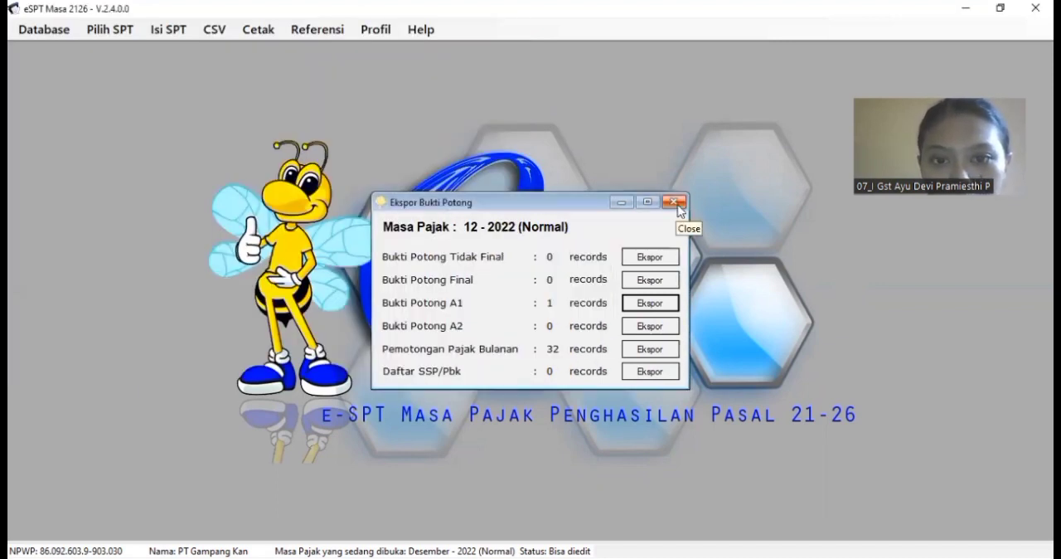
click(674, 203)
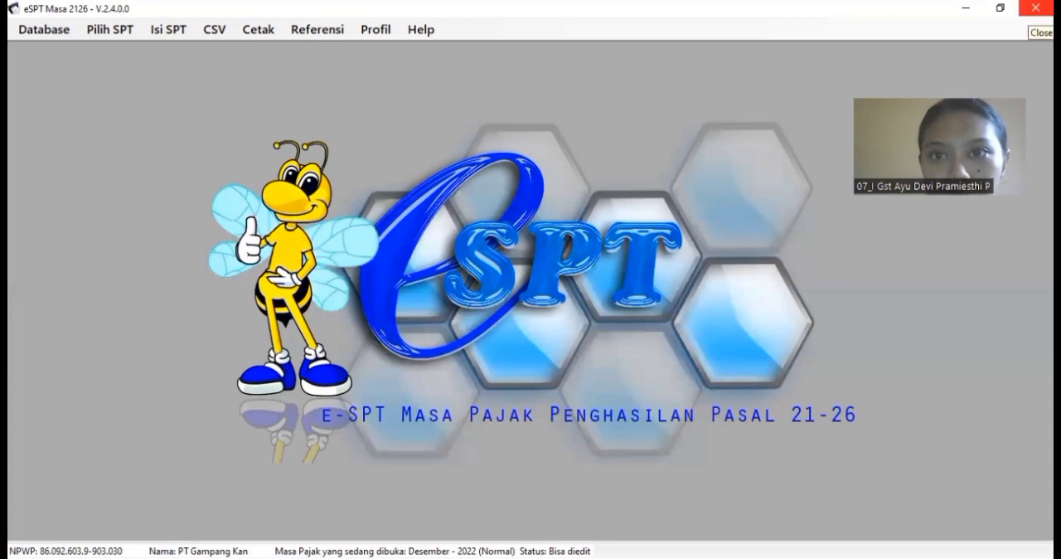
click(1036, 8)
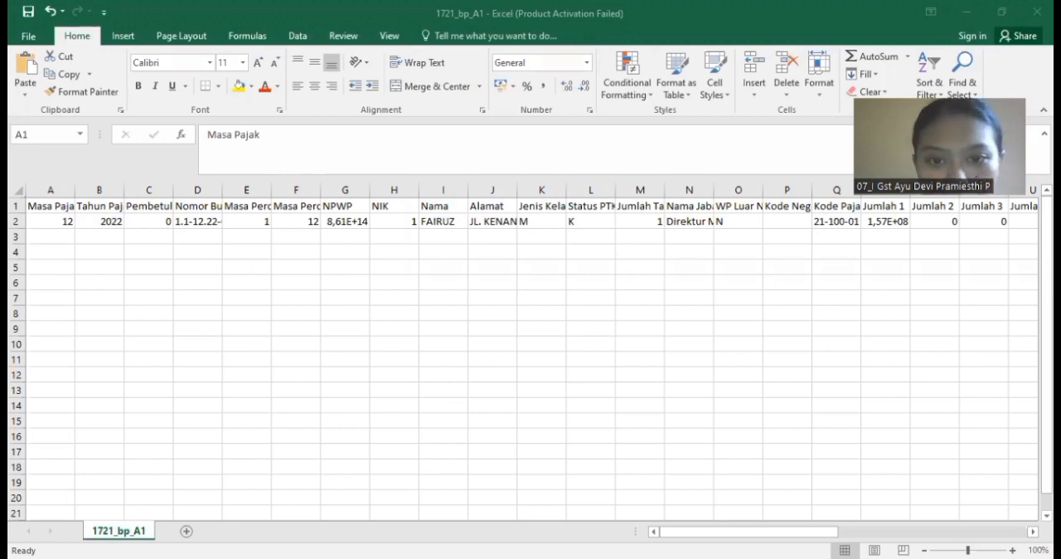
Step: In Excel, review the exported 1721_bp_A1 file and the matching import columns, from TANGGAL through Jumlah 9, on the perhitungan A1 sheet
drag(746, 535, 636, 525)
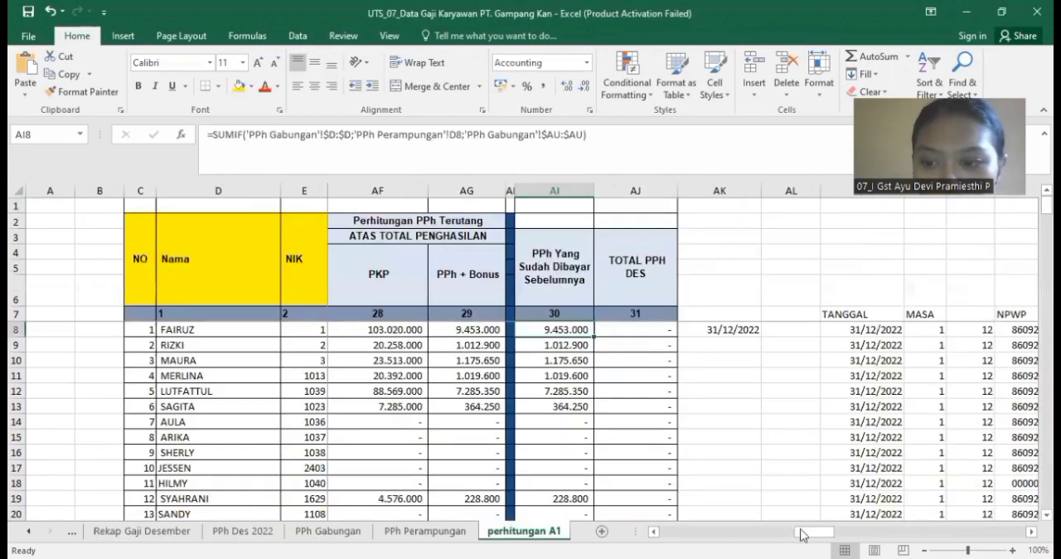
drag(814, 532, 845, 531)
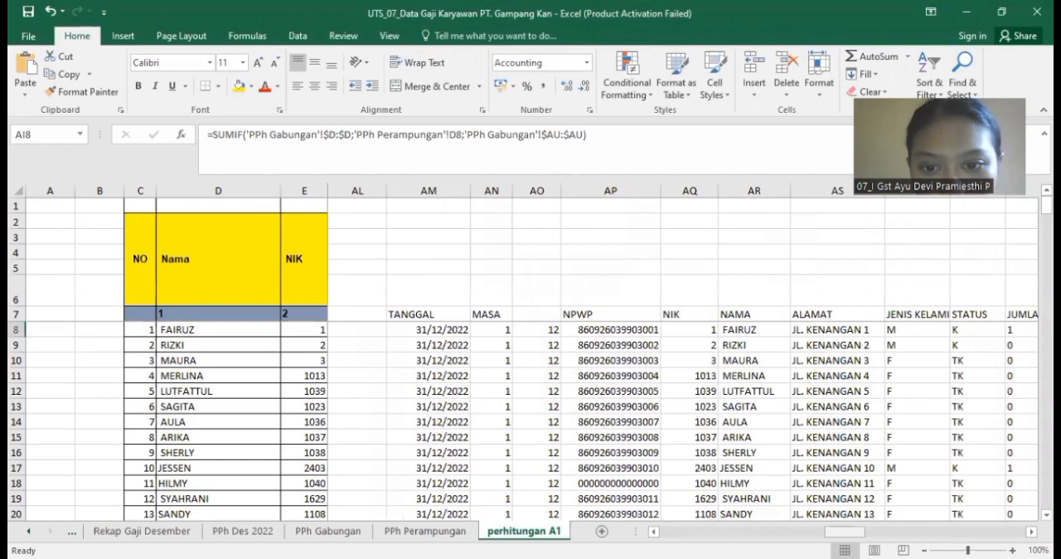
drag(1046, 206, 1046, 207)
drag(845, 531, 914, 533)
click(508, 293)
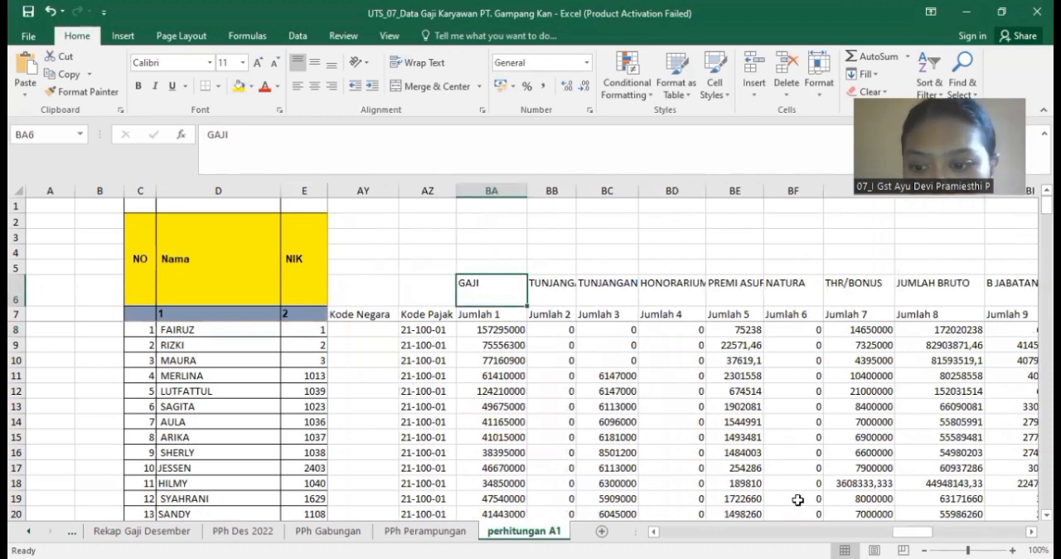
mouse_move(912, 531)
mouse_down()
mouse_move(970, 531)
mouse_move(900, 518)
mouse_up()
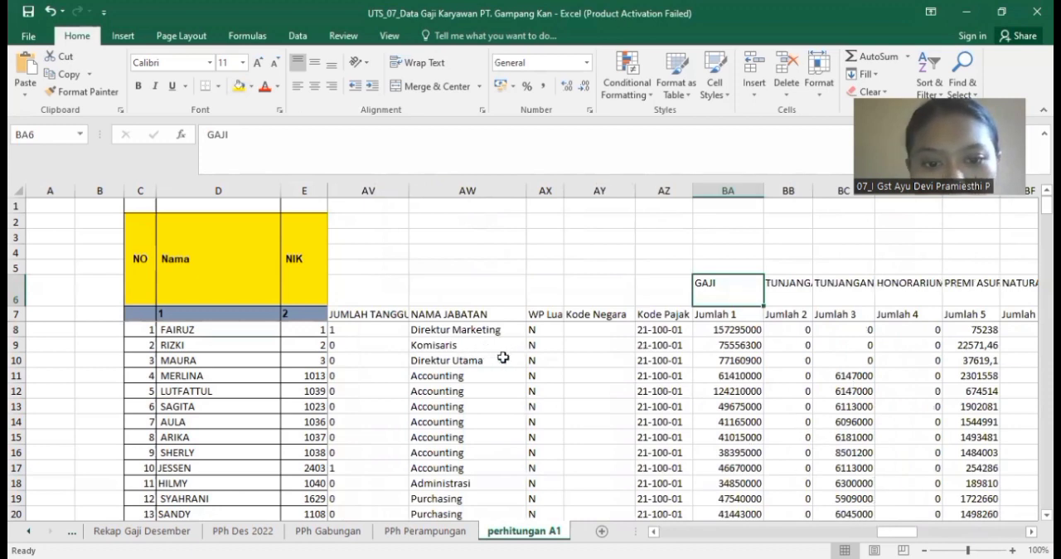
drag(897, 531, 873, 531)
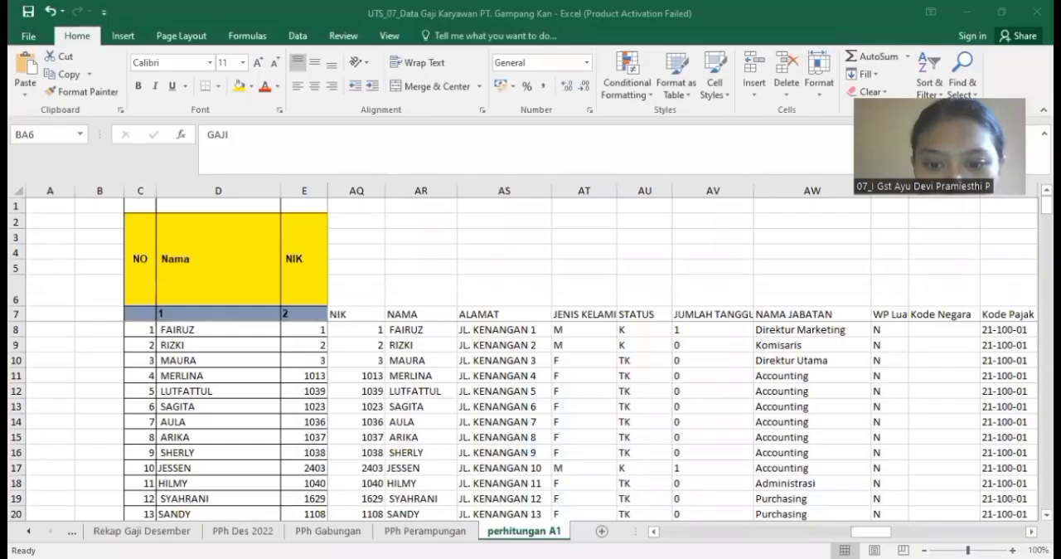
click(573, 501)
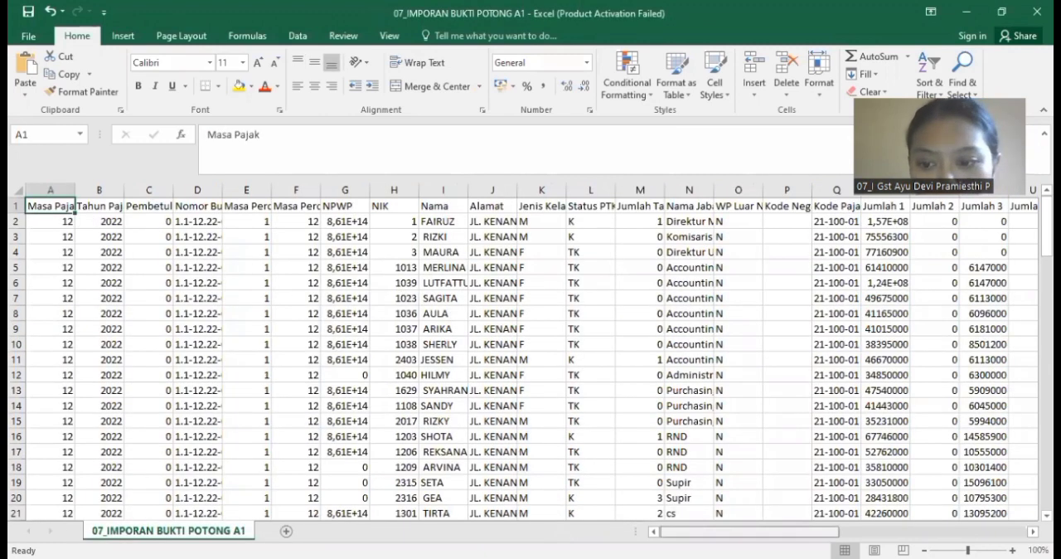
drag(853, 533, 1027, 524)
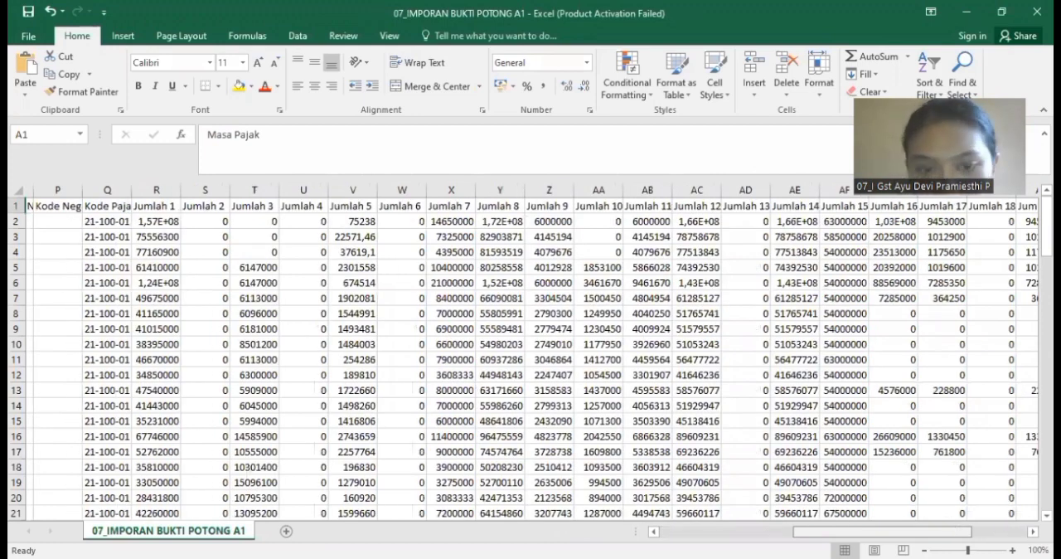
drag(878, 530, 743, 526)
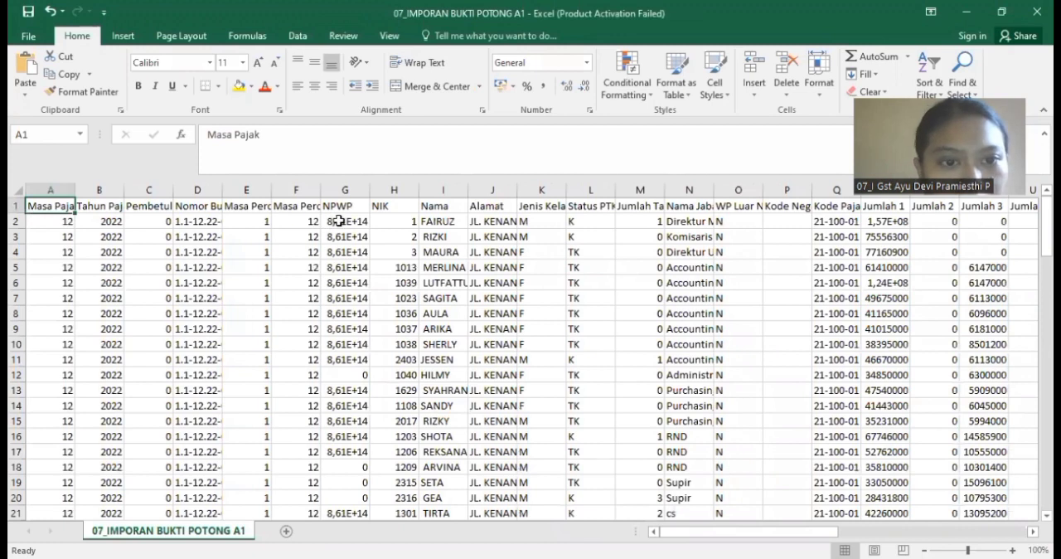
drag(344, 236, 352, 481)
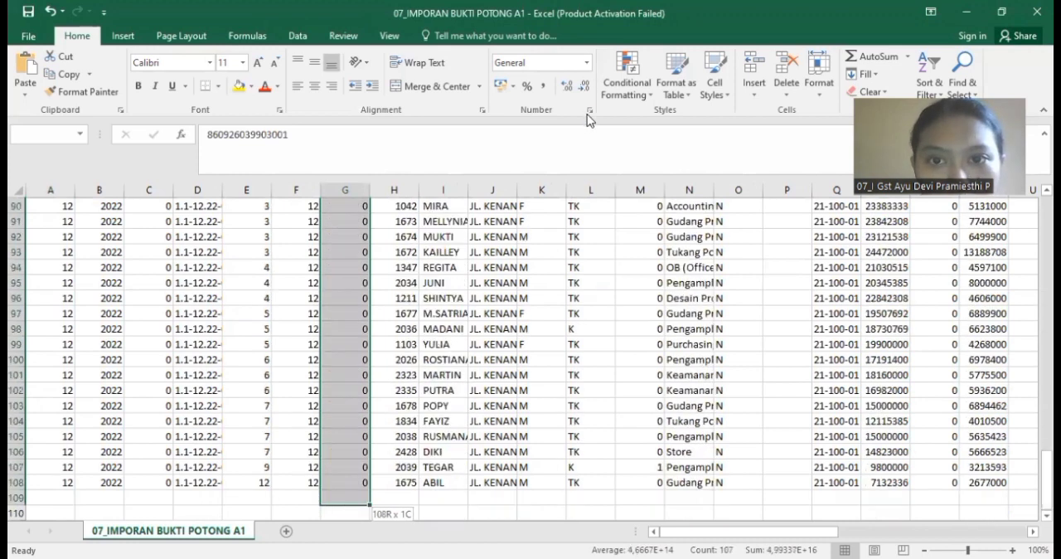
click(588, 111)
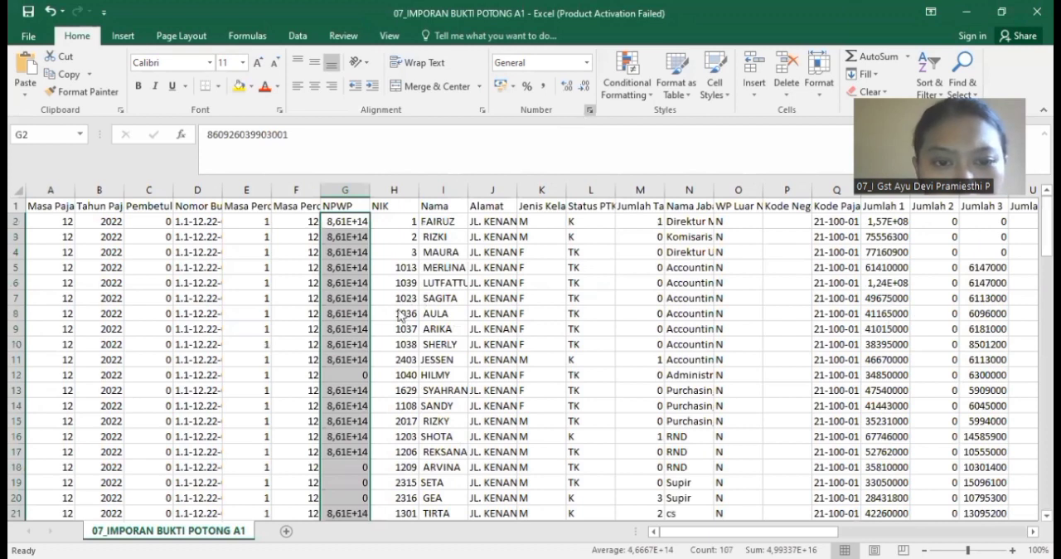
double_click(479, 246)
text(0)
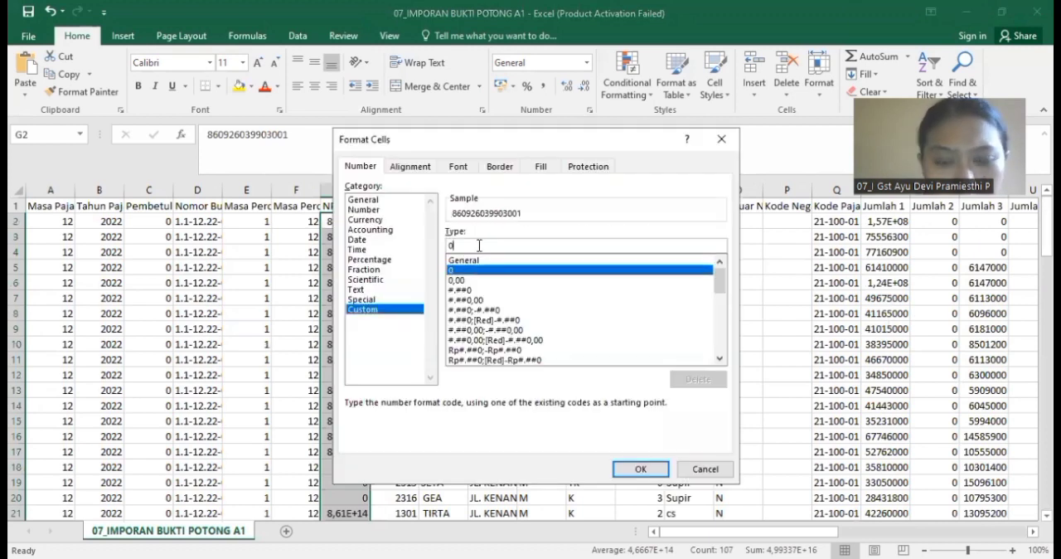
text(00)
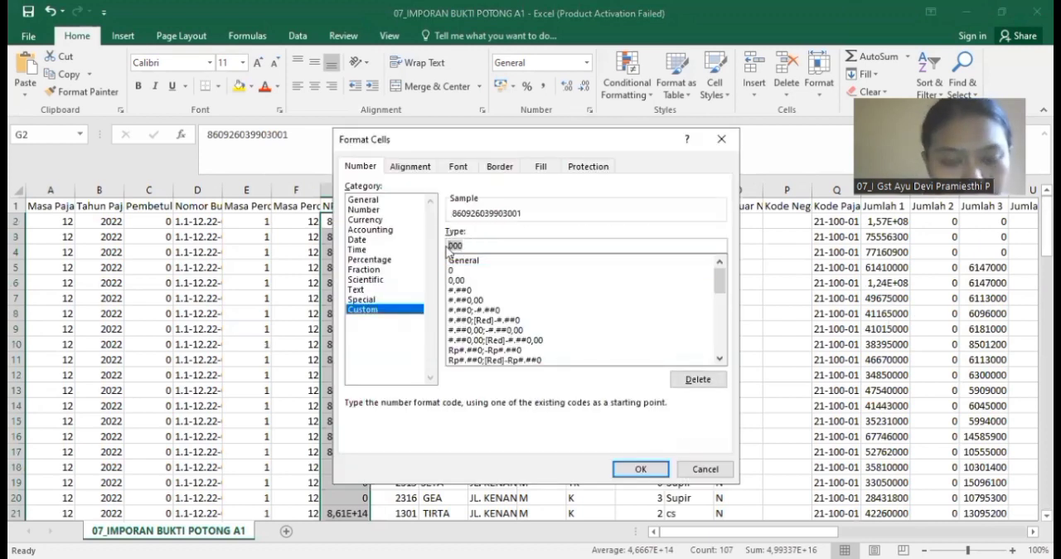
text(000000000000)
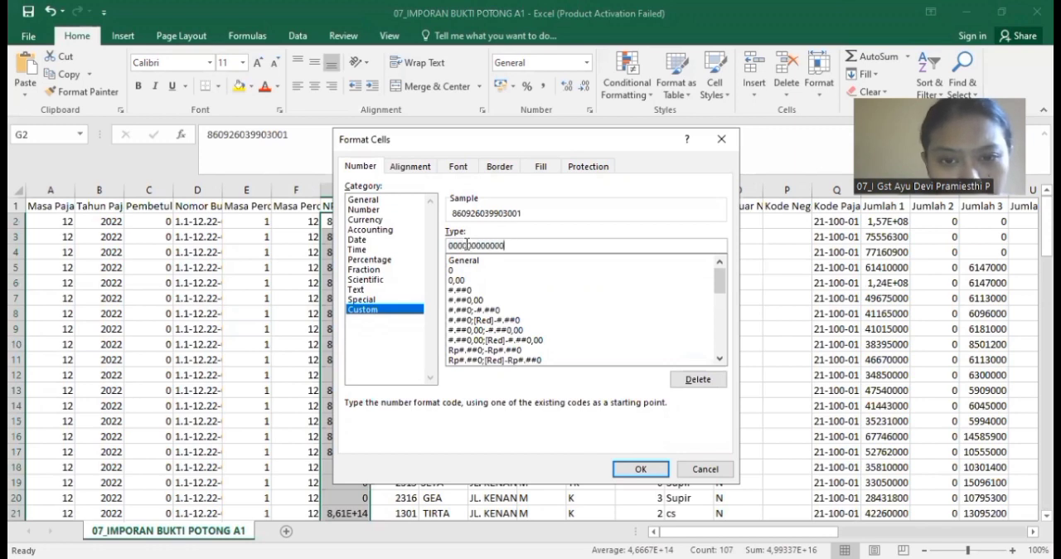
click(643, 468)
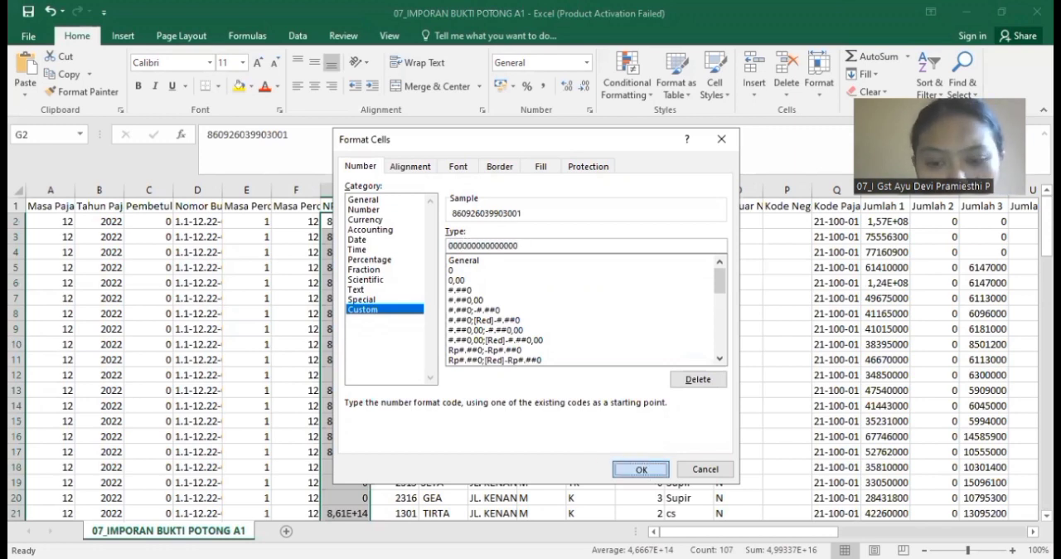
drag(737, 531, 920, 531)
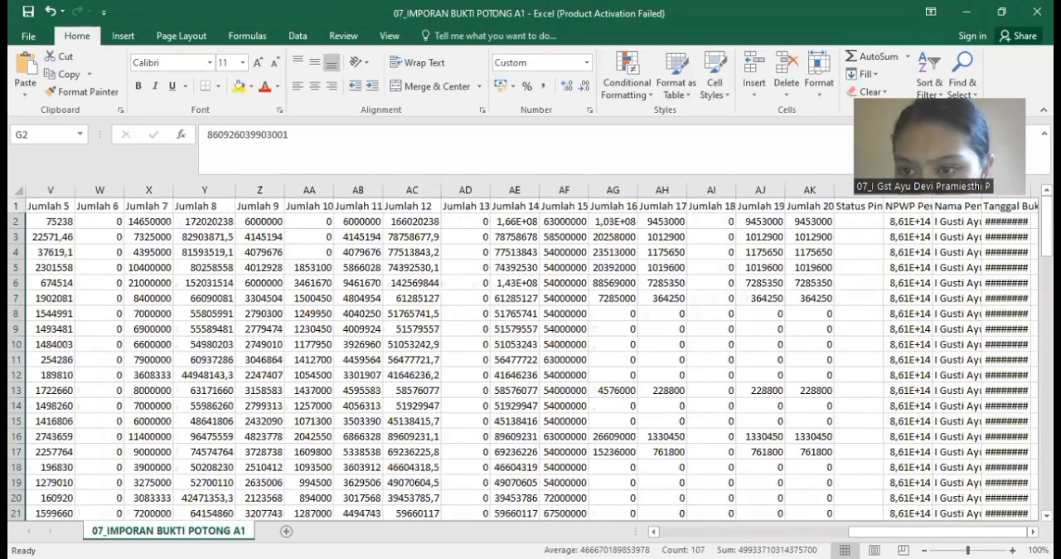
drag(909, 221, 918, 514)
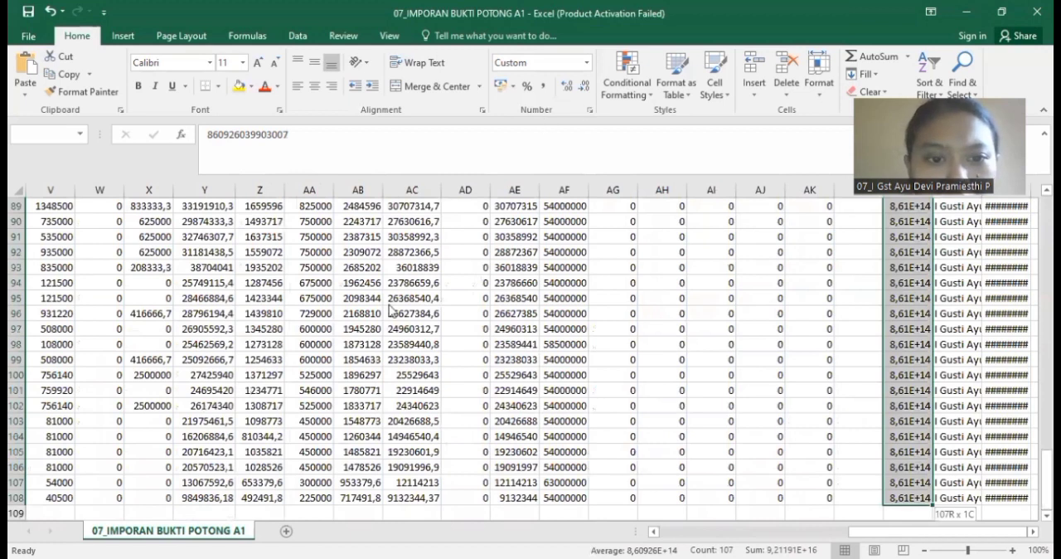
key(ctrl+1)
click(362, 309)
click(482, 243)
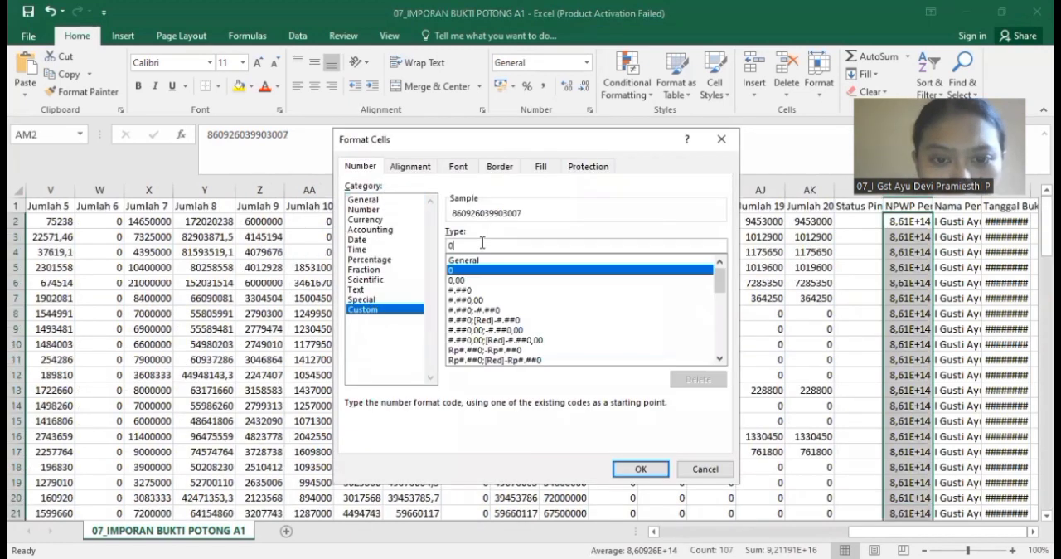
text(000000000000000)
click(640, 470)
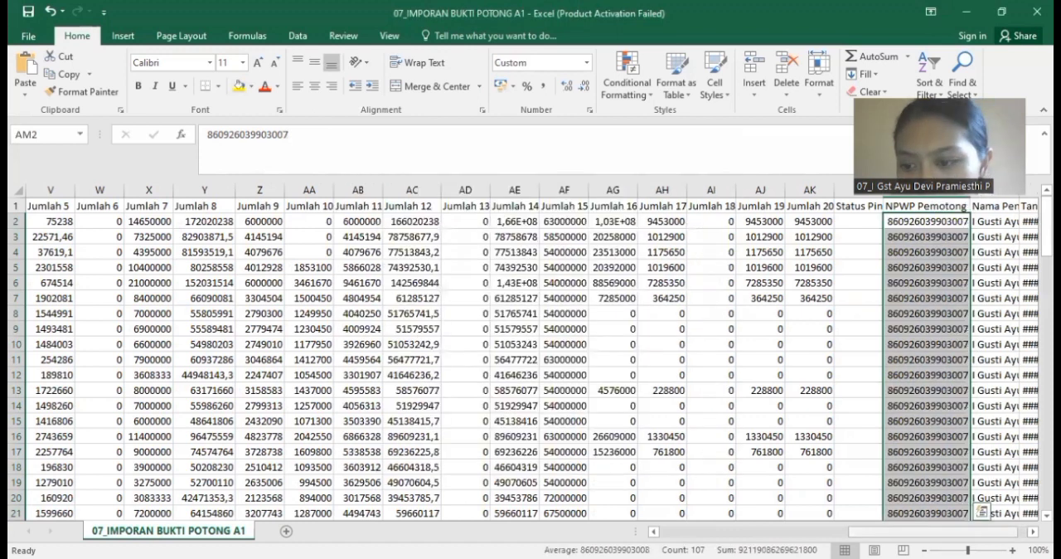
Step: Check the slip date in cell AO2 and close 07_IMPORAN BUKTI POTONG A1 without saving the changes
click(1028, 222)
drag(902, 532, 428, 424)
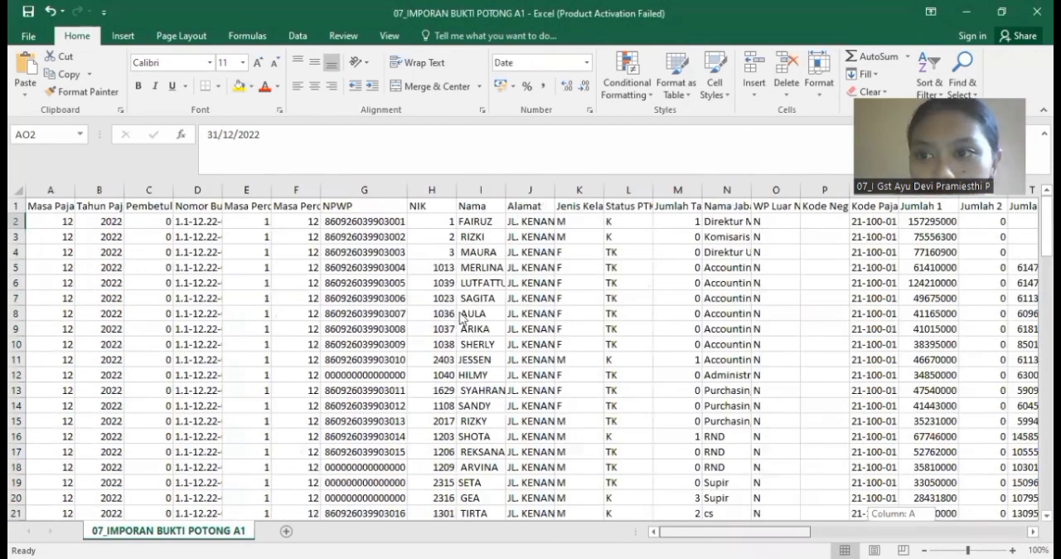
key(ctrl+w)
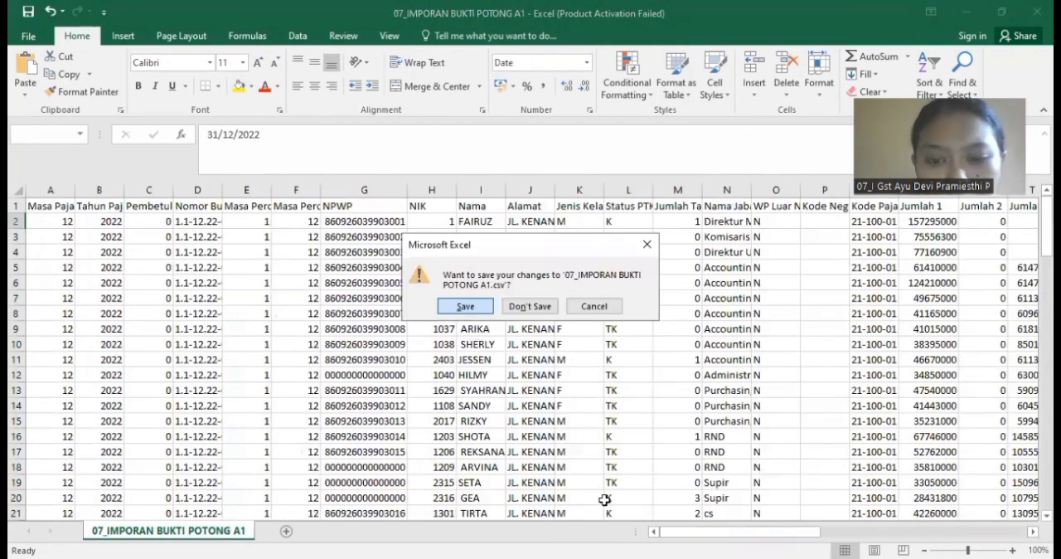
key(n)
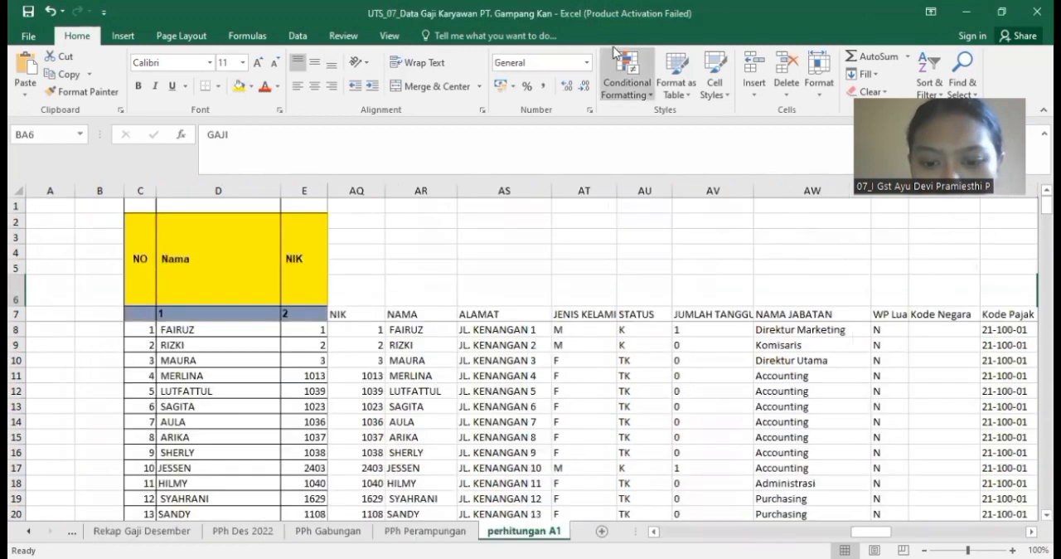
Step: Switch to eSPT and open the existing SPT for Desember 2022, Pembetulan 0
key(alt+Tab)
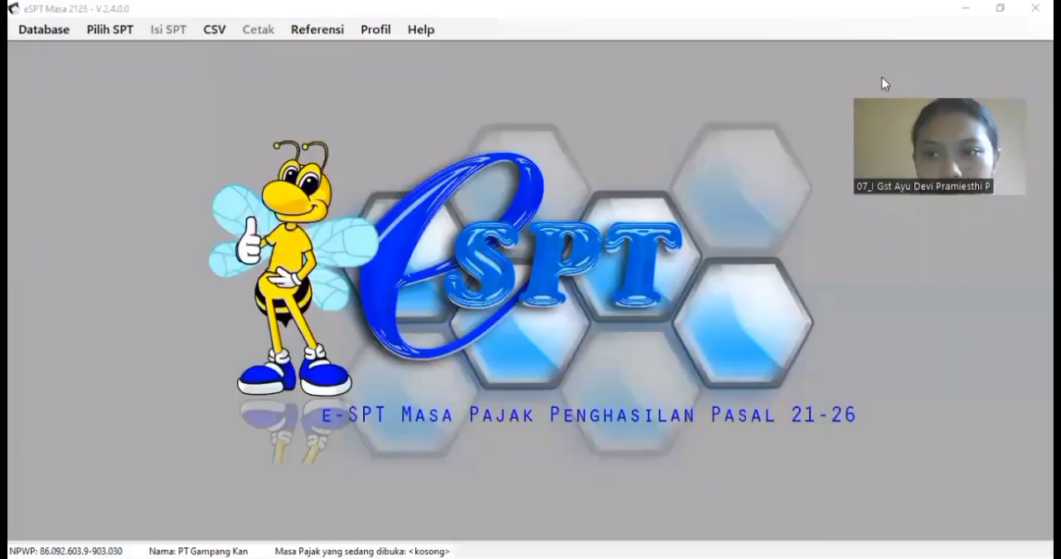
click(110, 30)
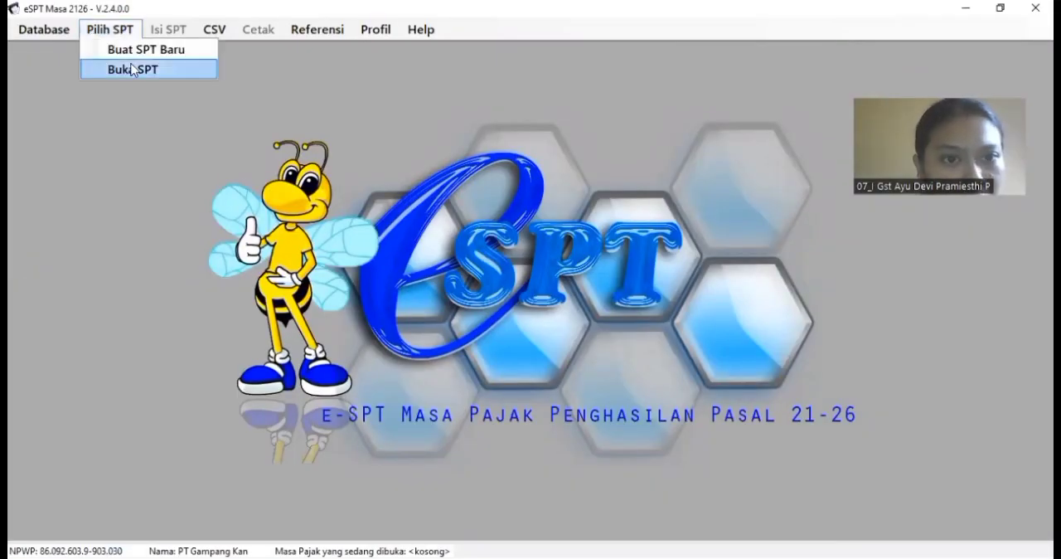
click(133, 69)
click(470, 382)
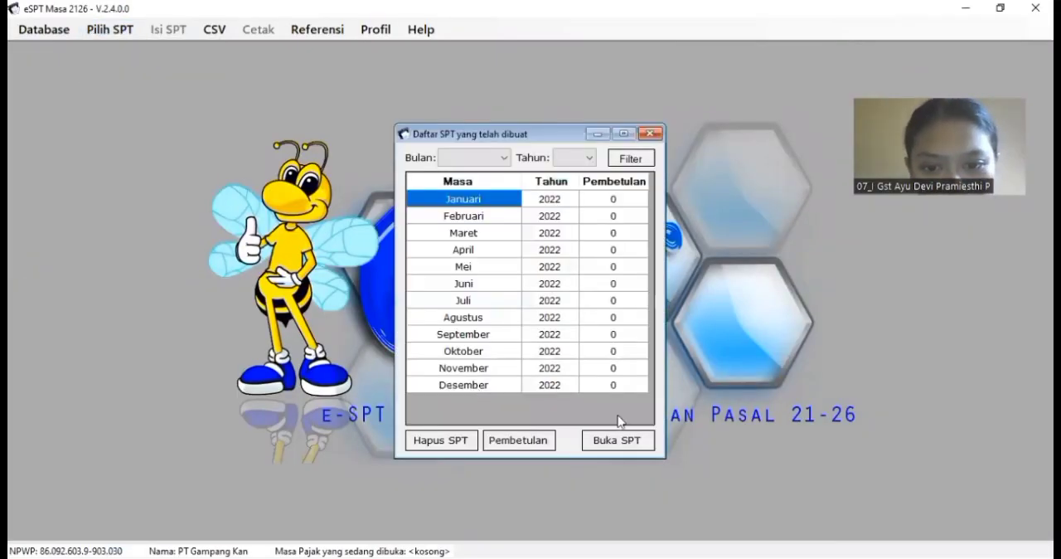
key(Return)
click(571, 346)
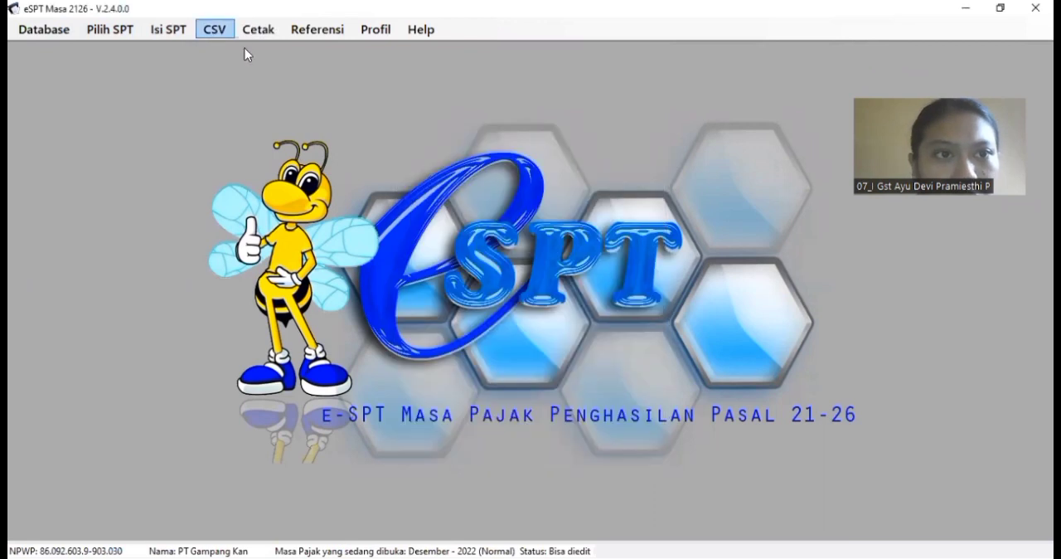
Step: Import the A1 withholding slips from the CSV file 07_IMPORAN BUKTI POTONG A1 in the Project folder and close the import window
click(214, 30)
mouse_move(325, 73)
mouse_move(414, 91)
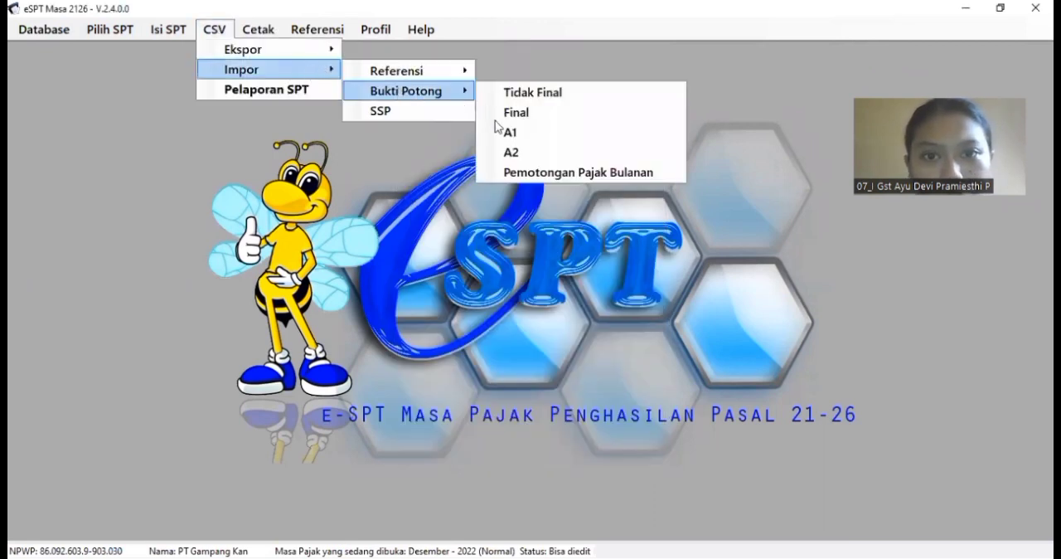
click(503, 132)
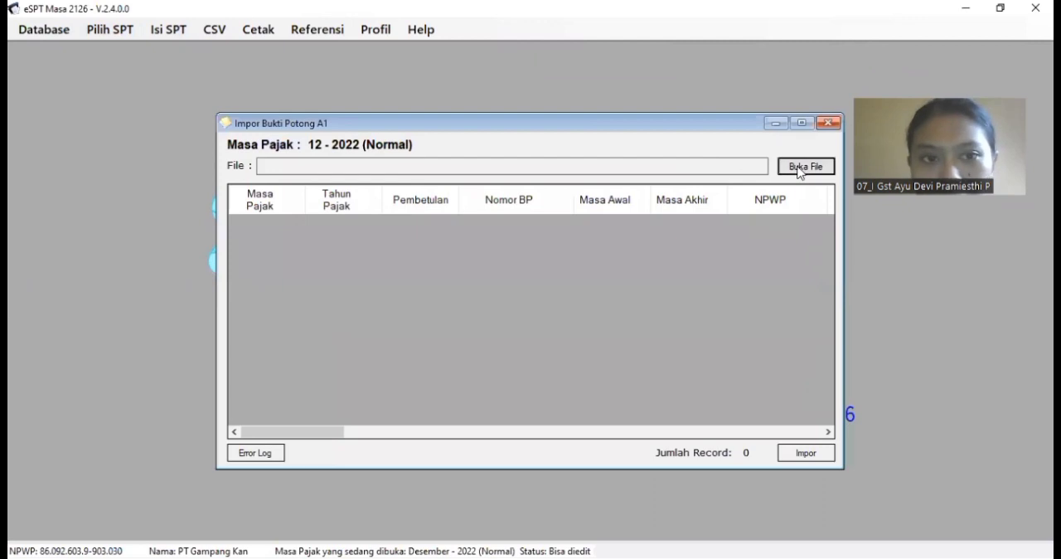
click(800, 169)
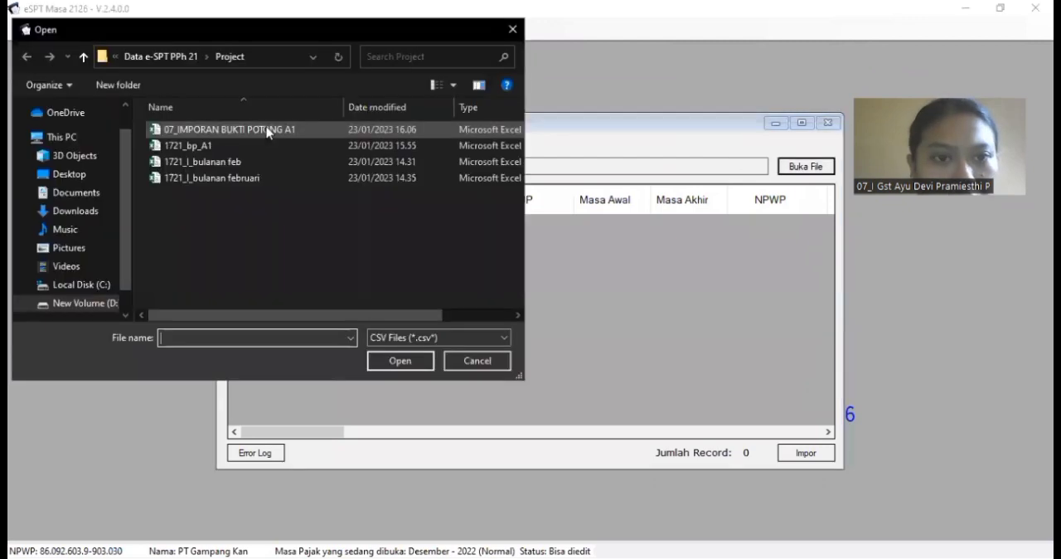
click(266, 131)
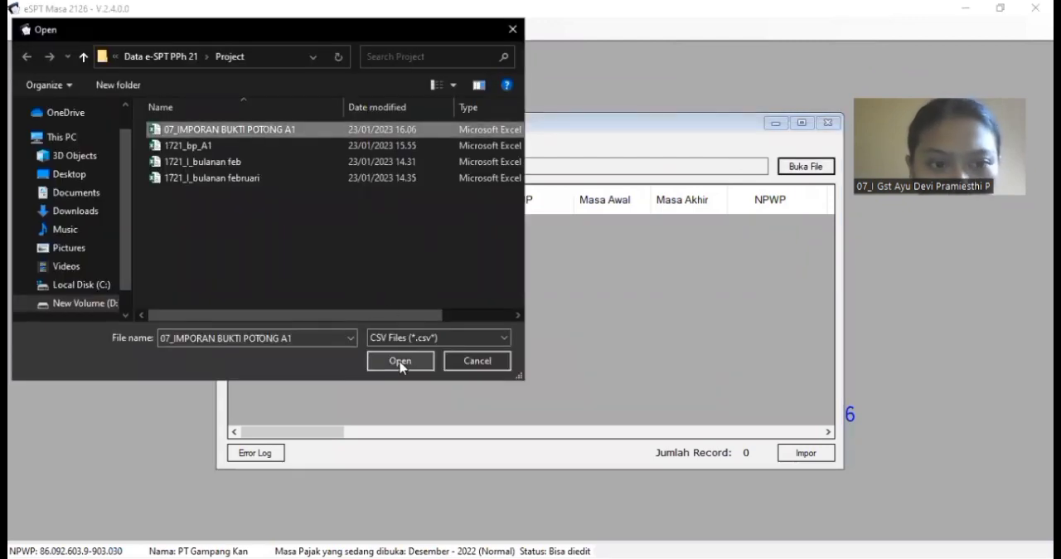
click(400, 362)
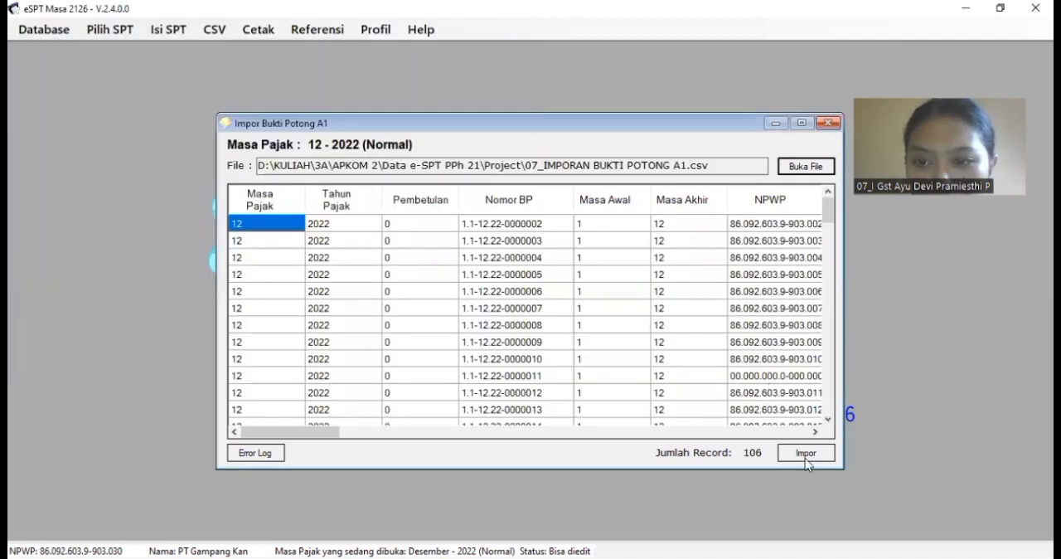
click(806, 453)
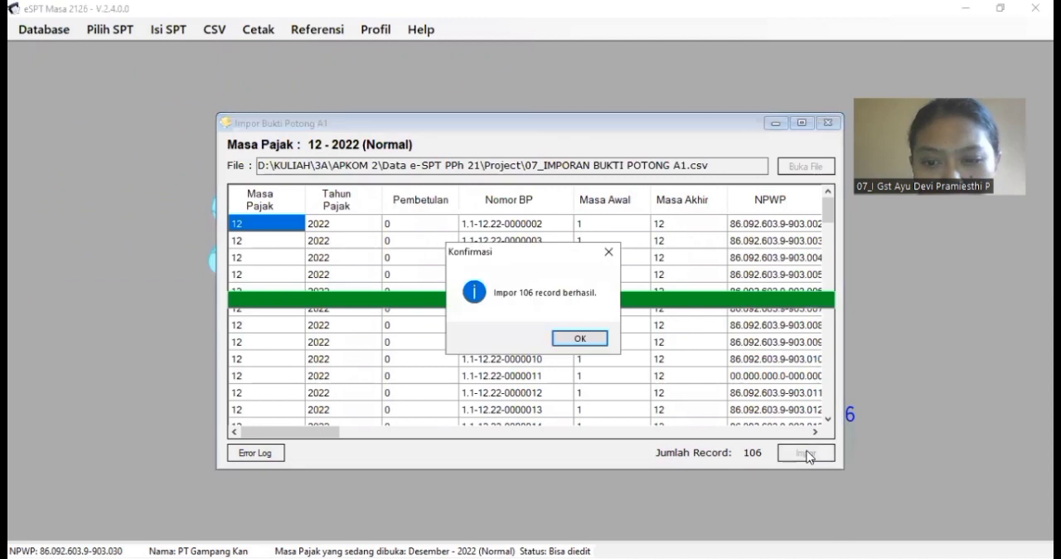
click(581, 340)
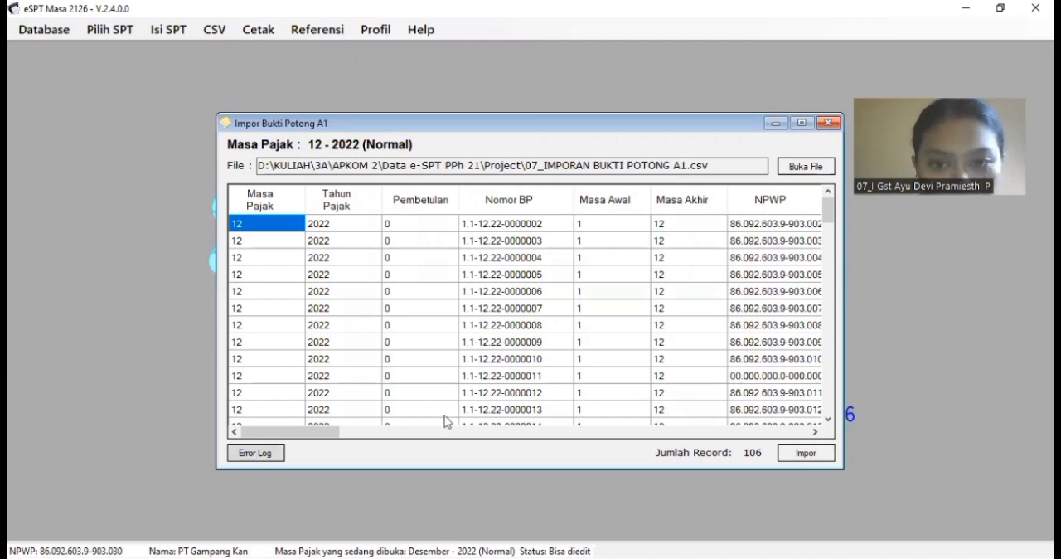
click(829, 124)
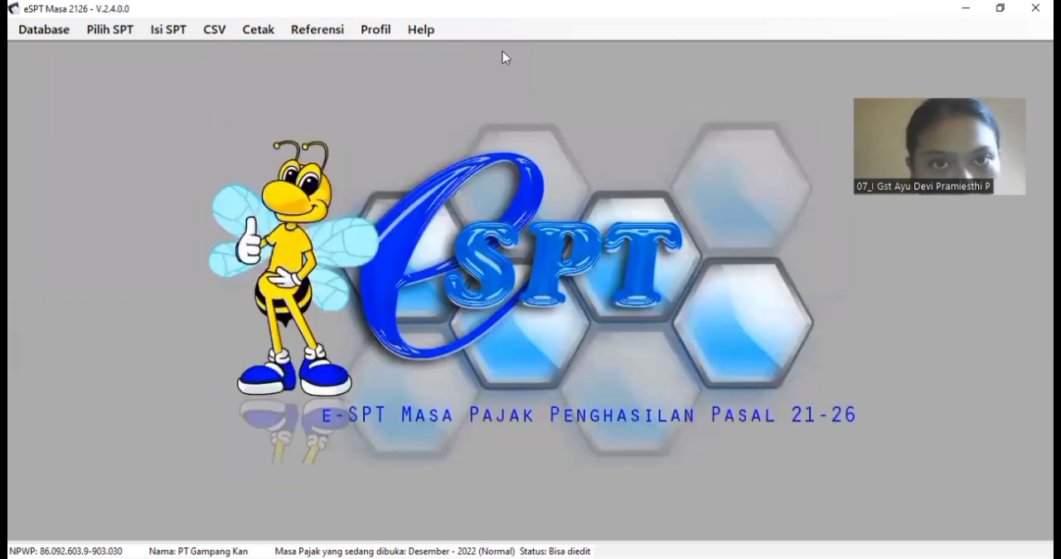
Step: Open the list of A1 withholding slips, check the imported entries through to the last record, and close the list
click(169, 33)
mouse_move(249, 50)
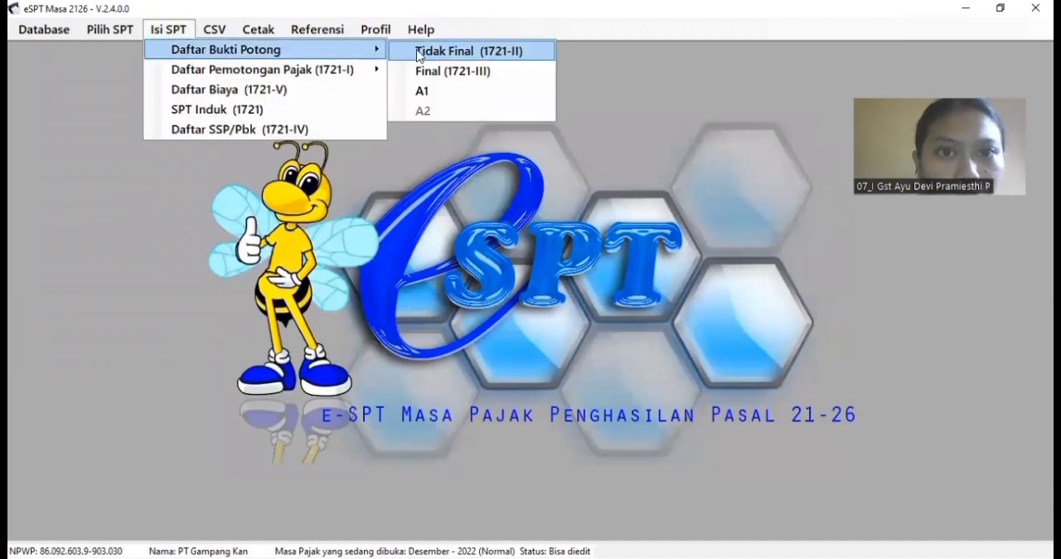
click(422, 91)
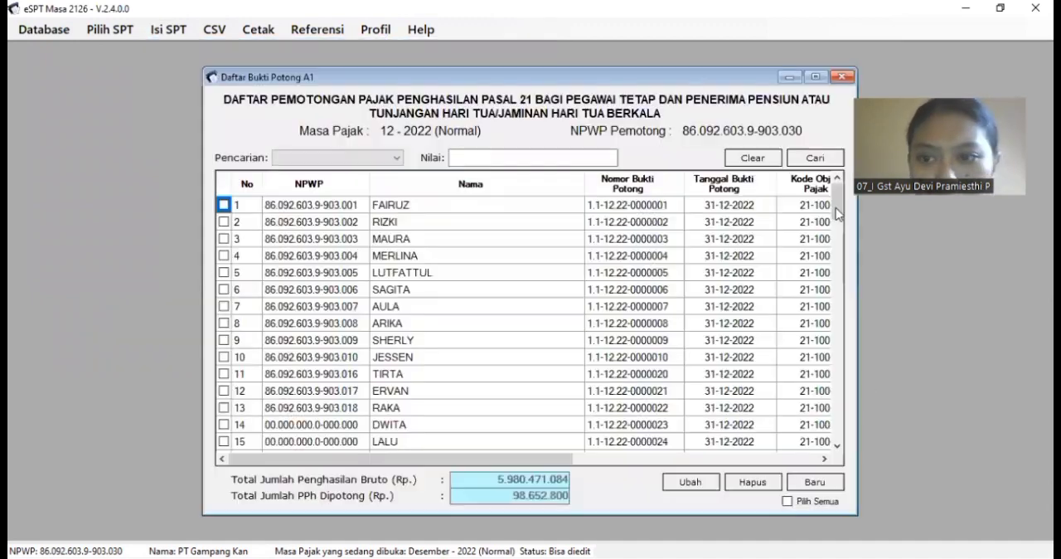
drag(835, 216, 836, 443)
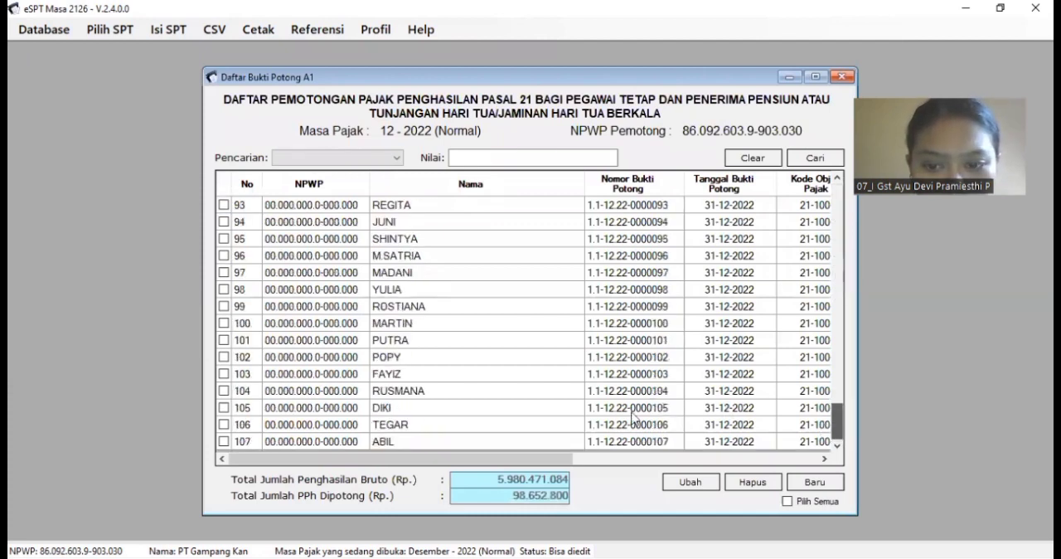
key(alt+Tab)
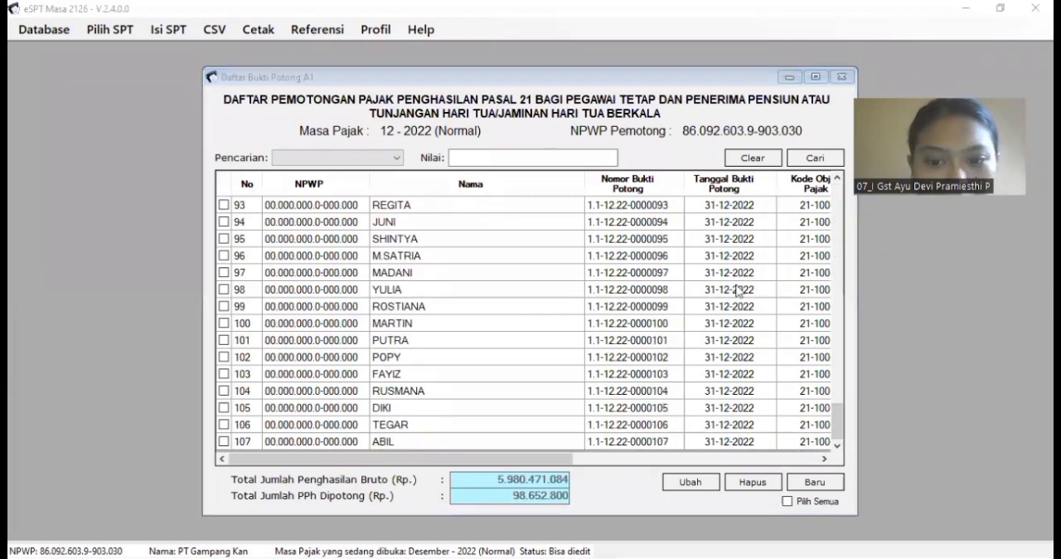
click(841, 78)
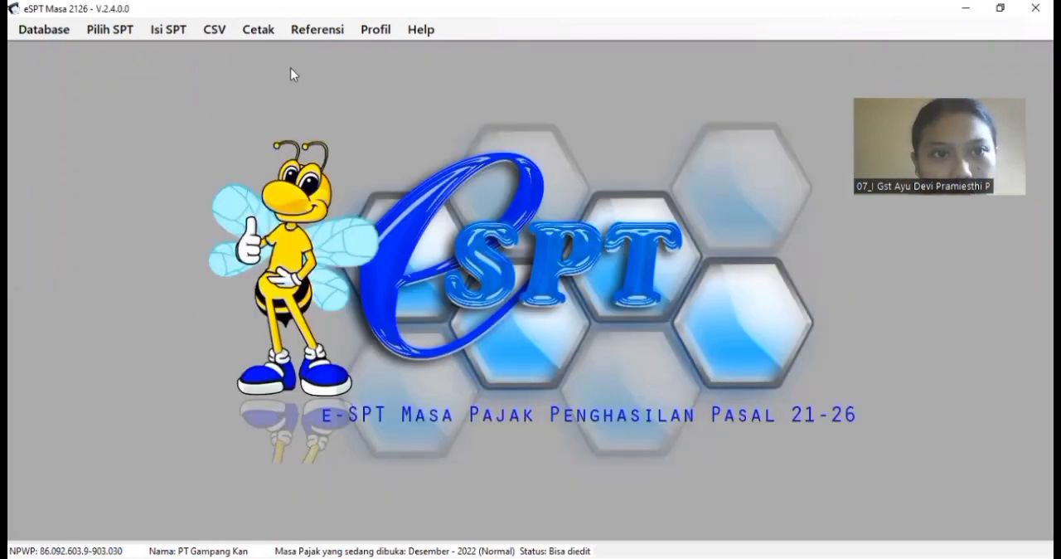
Step: Open SPT Induk (1721) and review its sections through to E. Pernyataan dan Ttd Pemotong
click(181, 38)
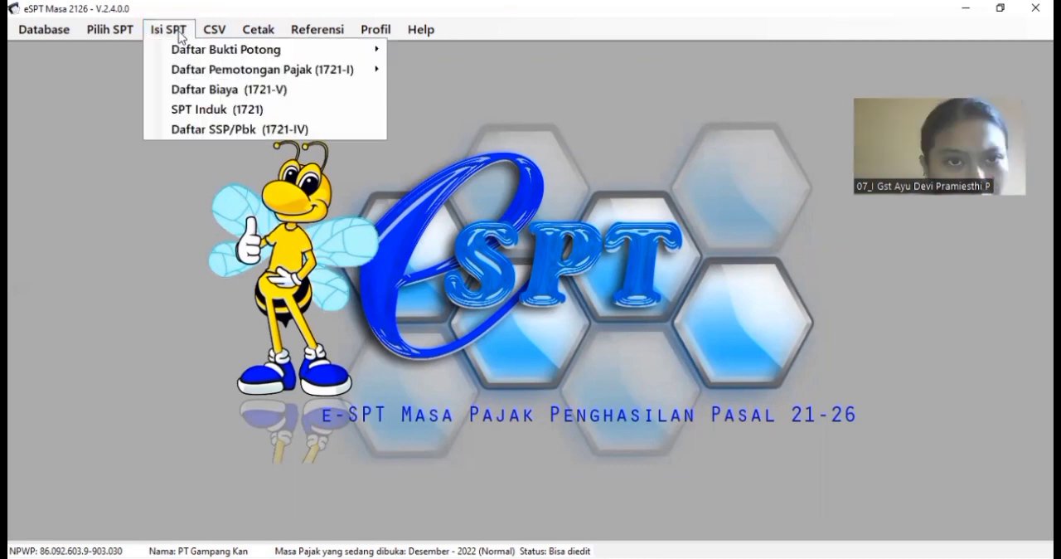
click(209, 110)
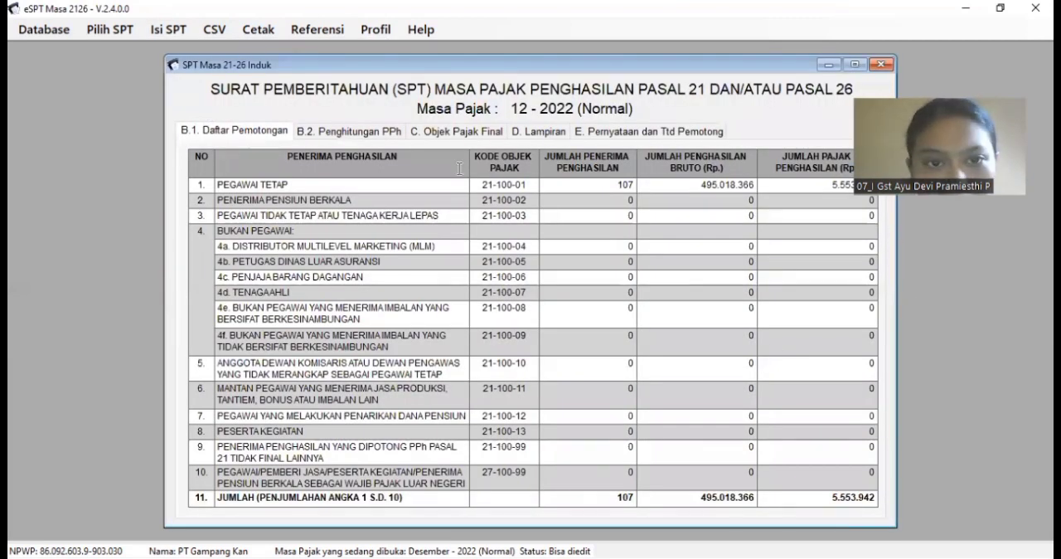
click(382, 132)
click(442, 133)
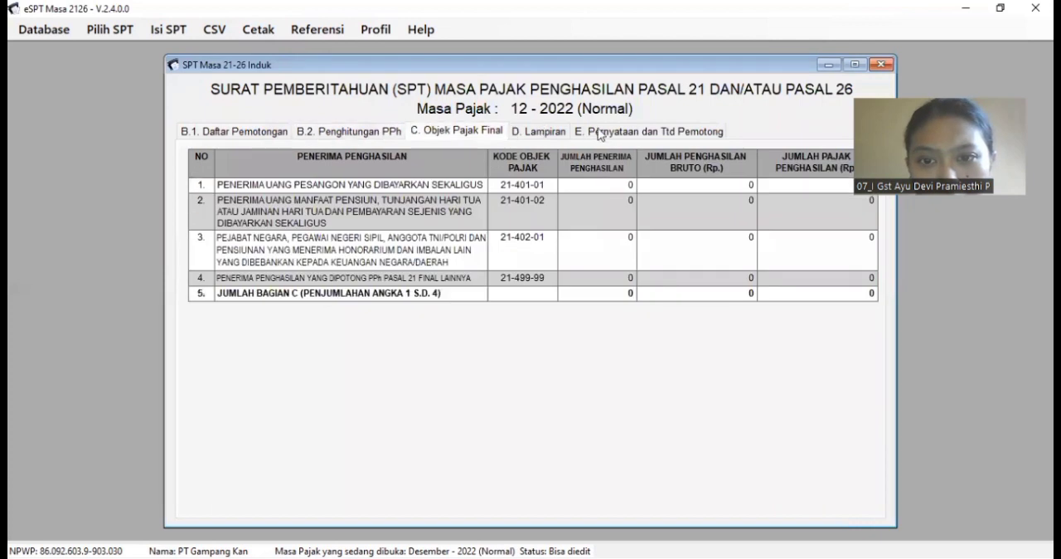
click(556, 134)
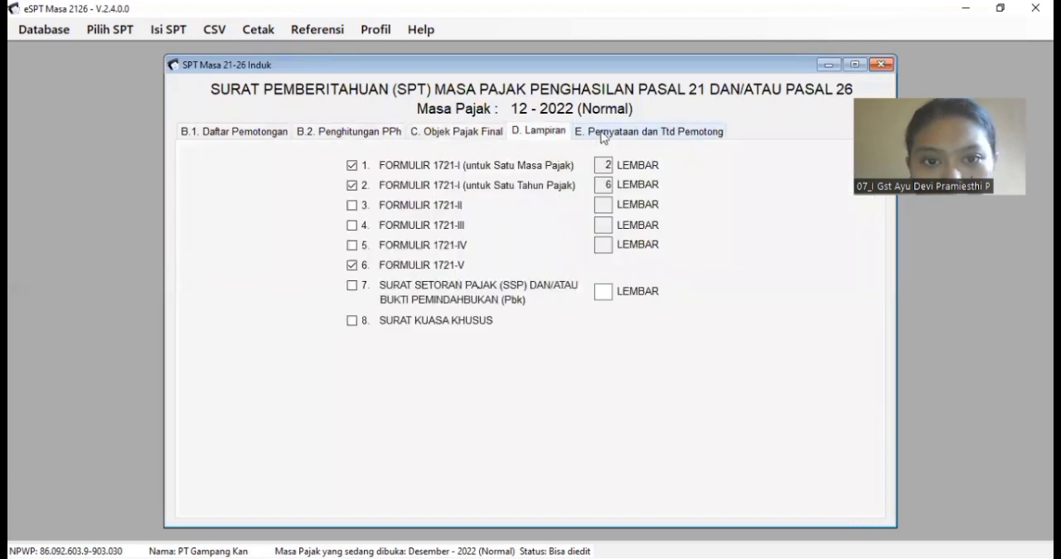
click(602, 134)
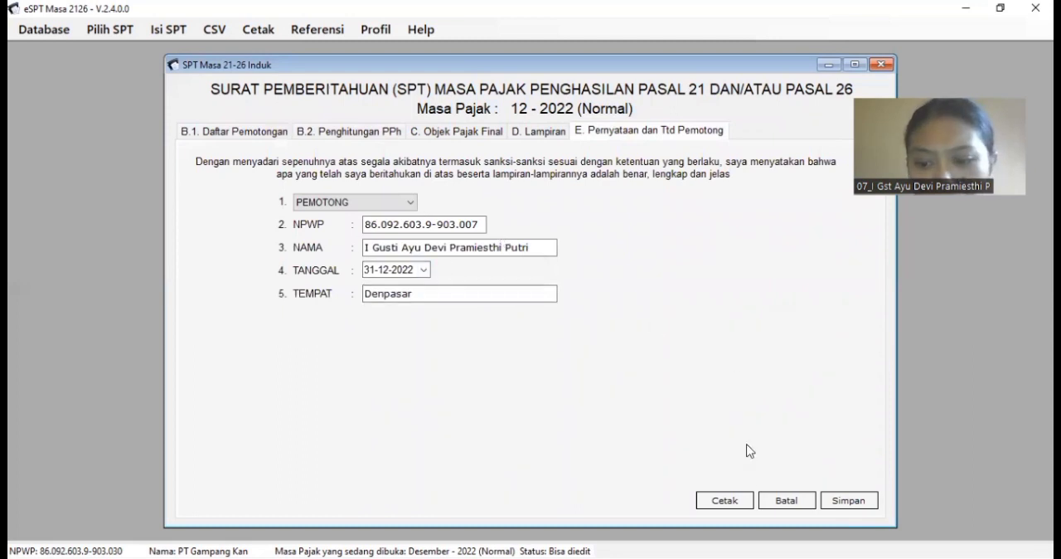
Step: Generate the SPT Induk 1721 report, export it as a PDF named "1721 des" in the Project folder, and close the report and form
click(723, 501)
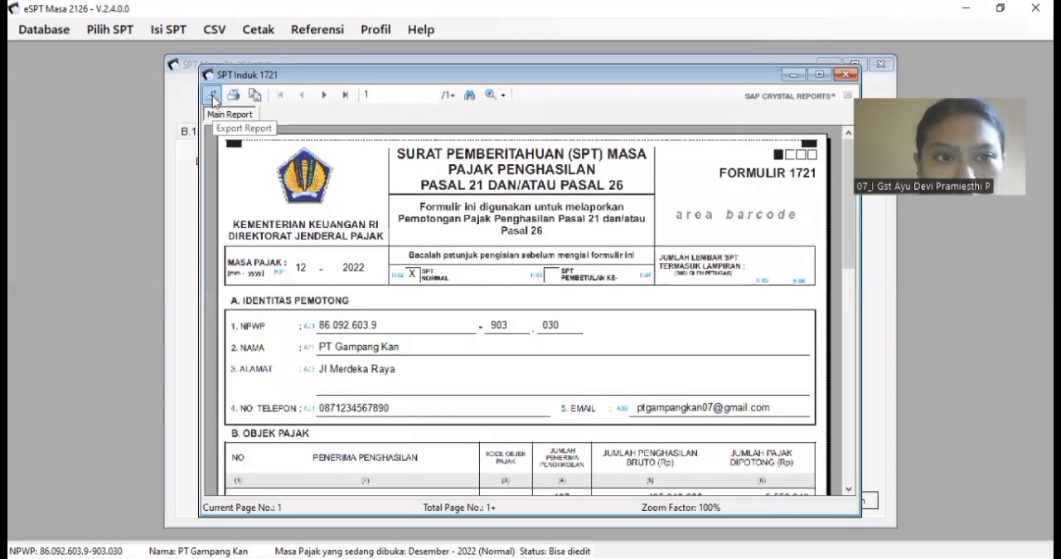
click(213, 97)
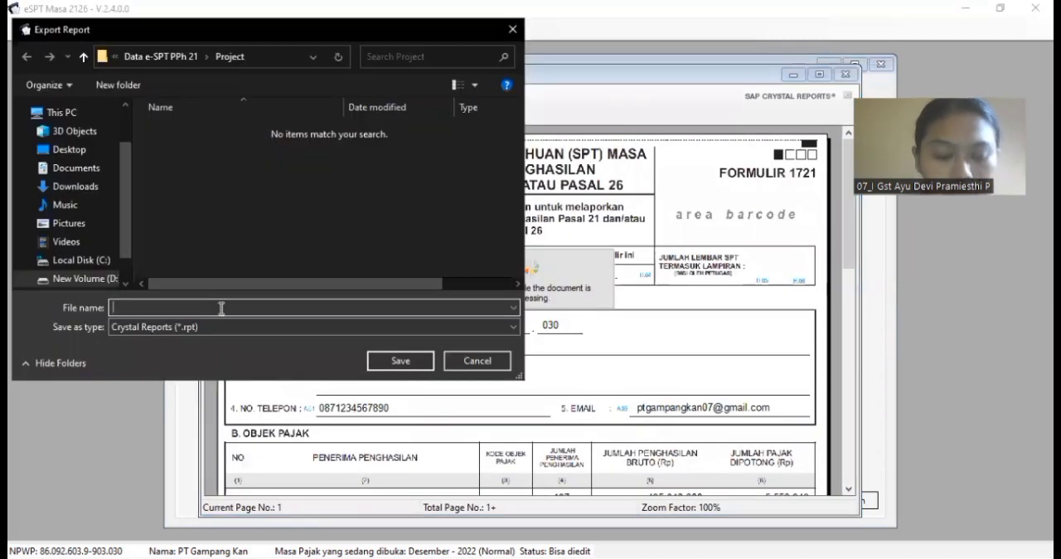
text(1721 des)
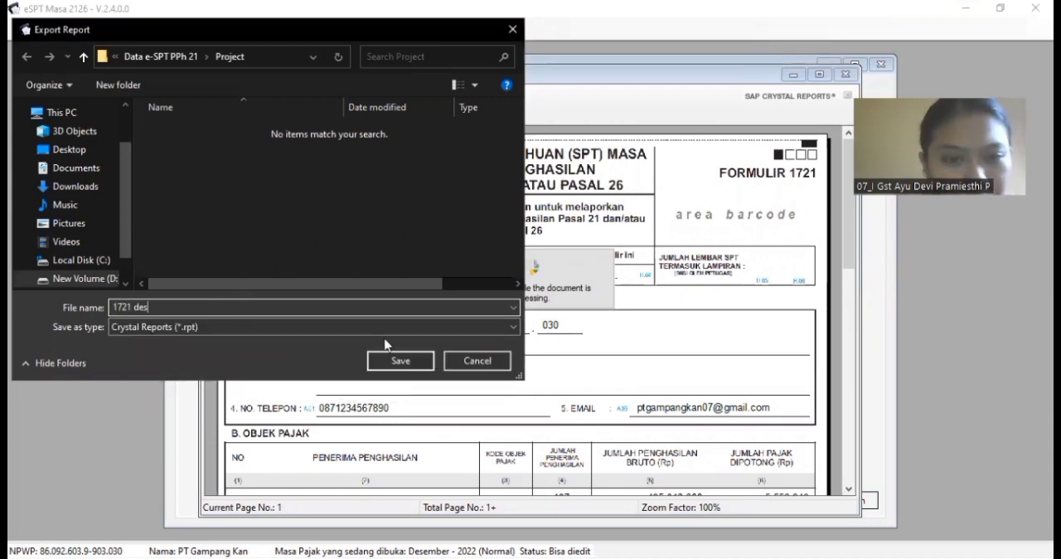
click(358, 330)
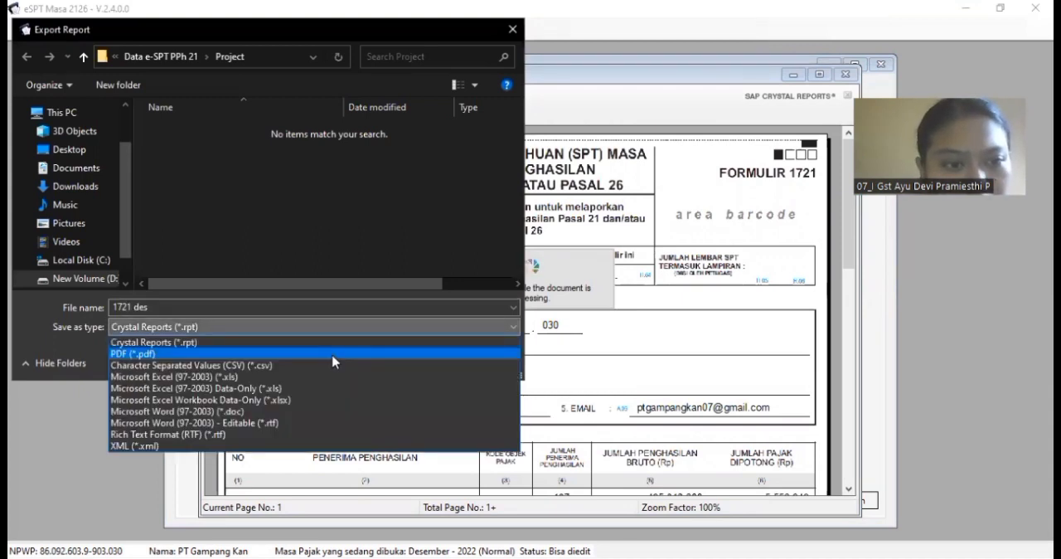
click(333, 356)
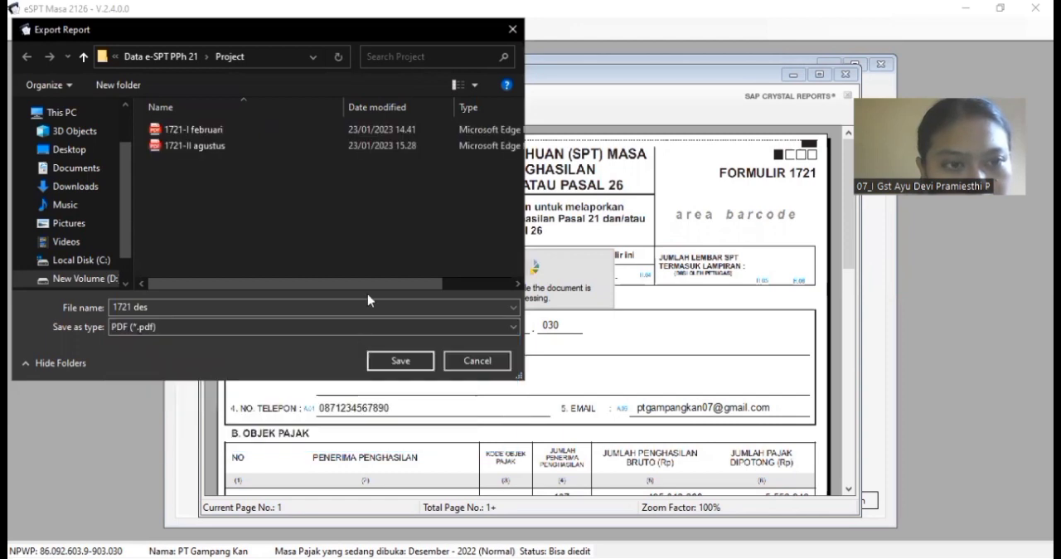
click(399, 361)
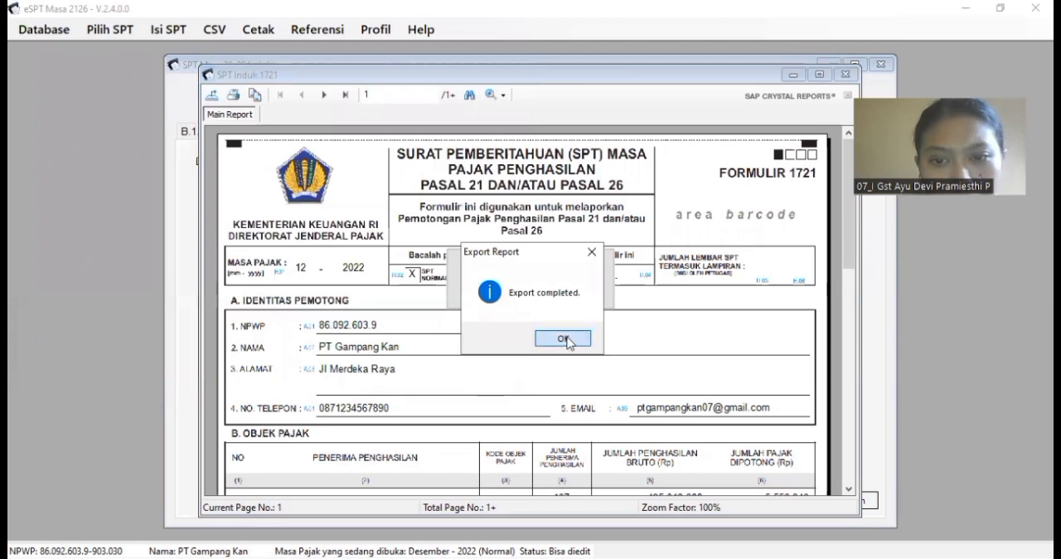
click(564, 339)
click(845, 75)
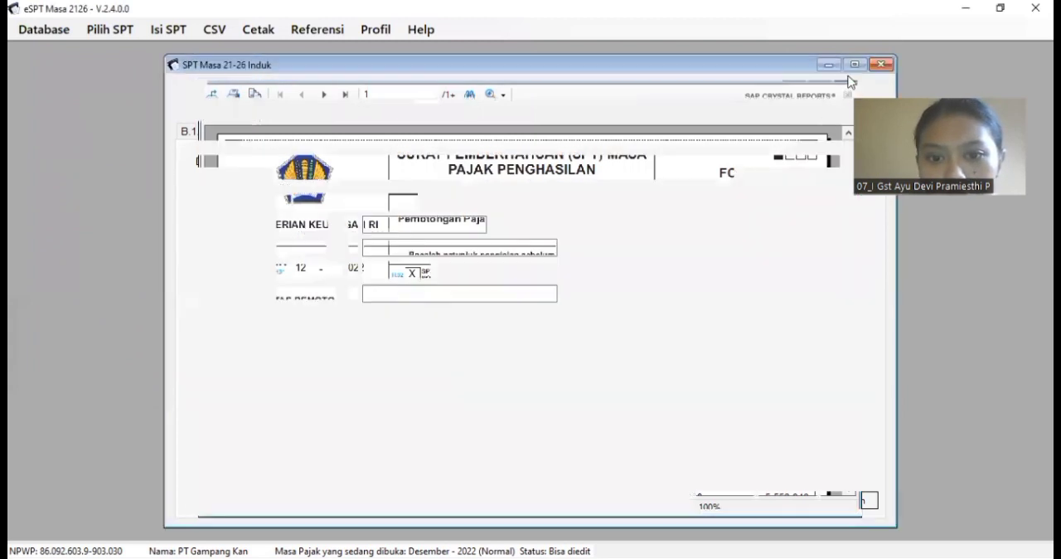
click(879, 63)
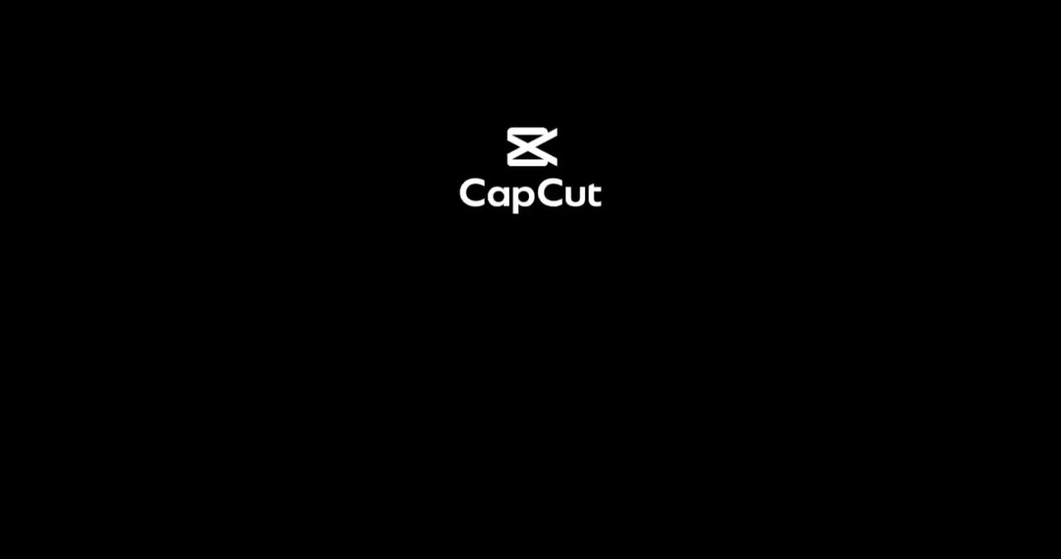